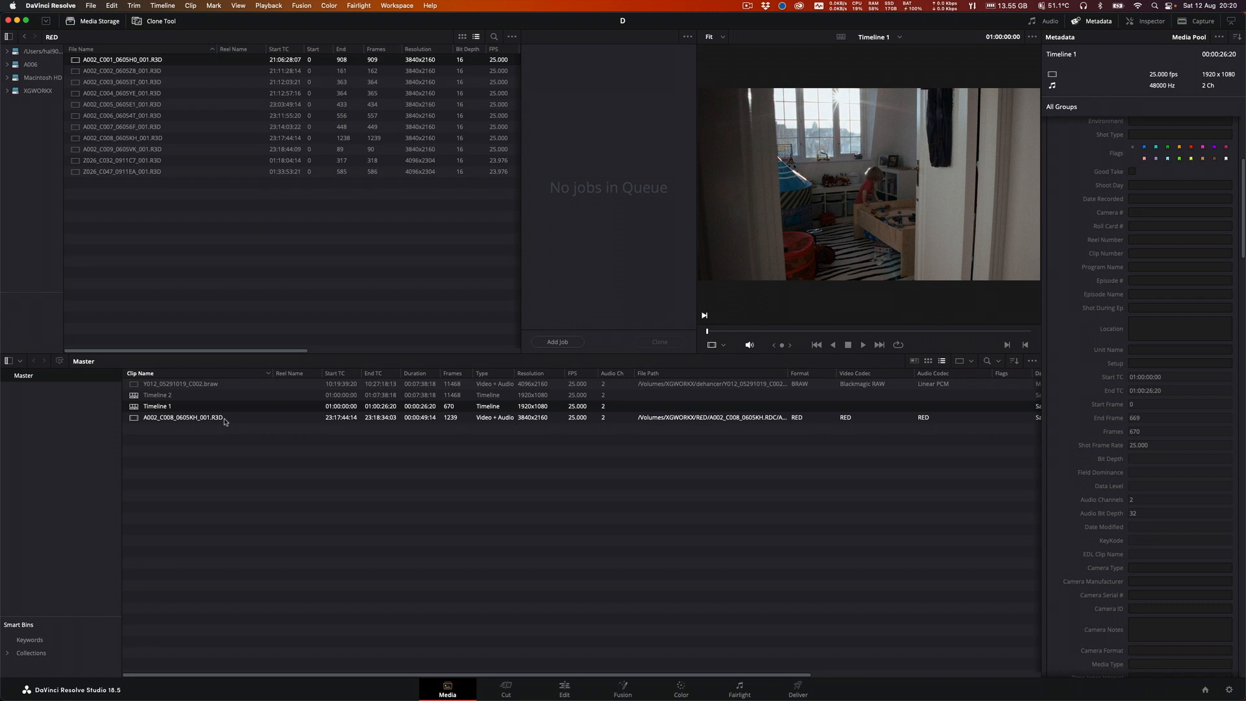
Step: Try the Sharper resize filter in the project's image scaling settings and return it to Smoother
click(169, 395)
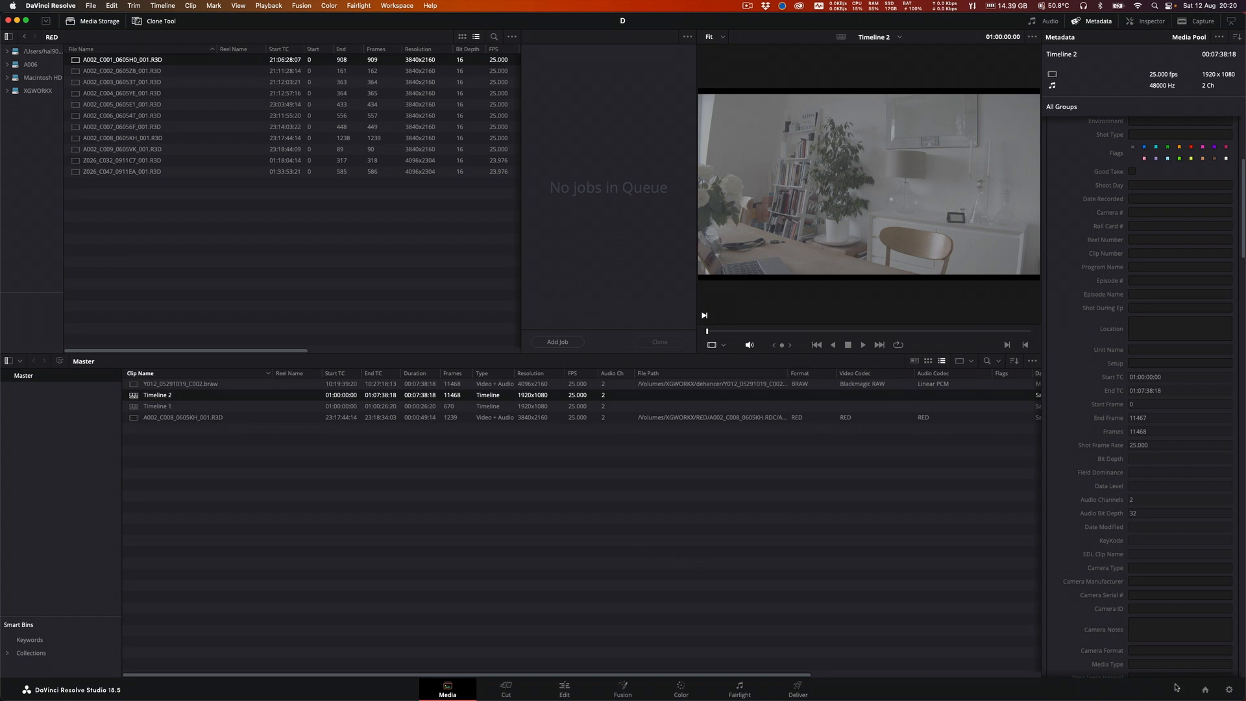
click(1228, 690)
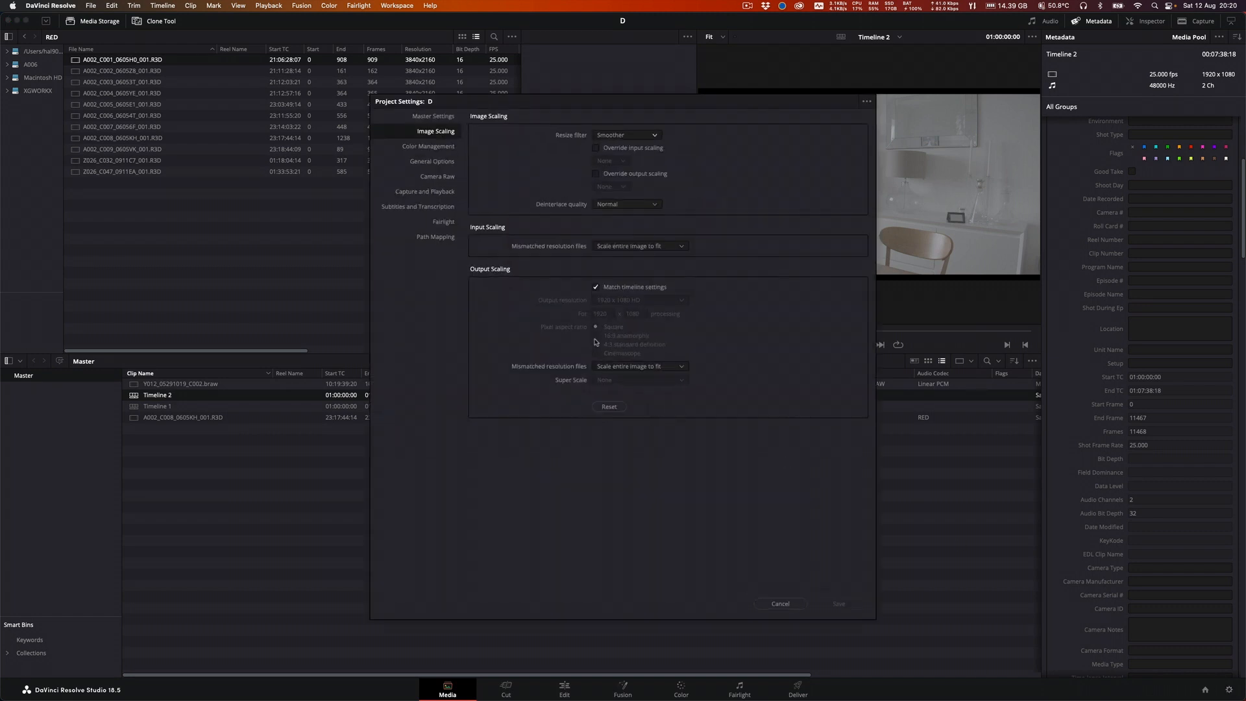
click(621, 136)
click(620, 181)
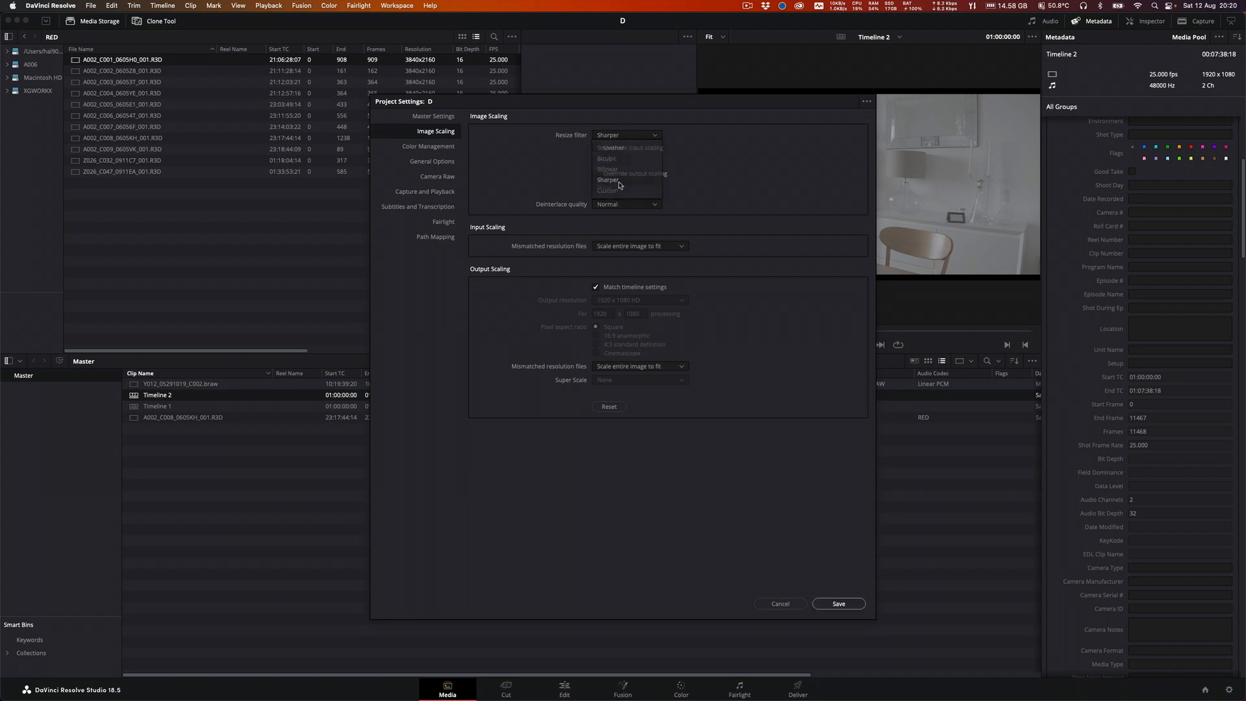
click(627, 135)
click(627, 149)
Step: Check the project's color management and general options, and save the project settings
click(440, 150)
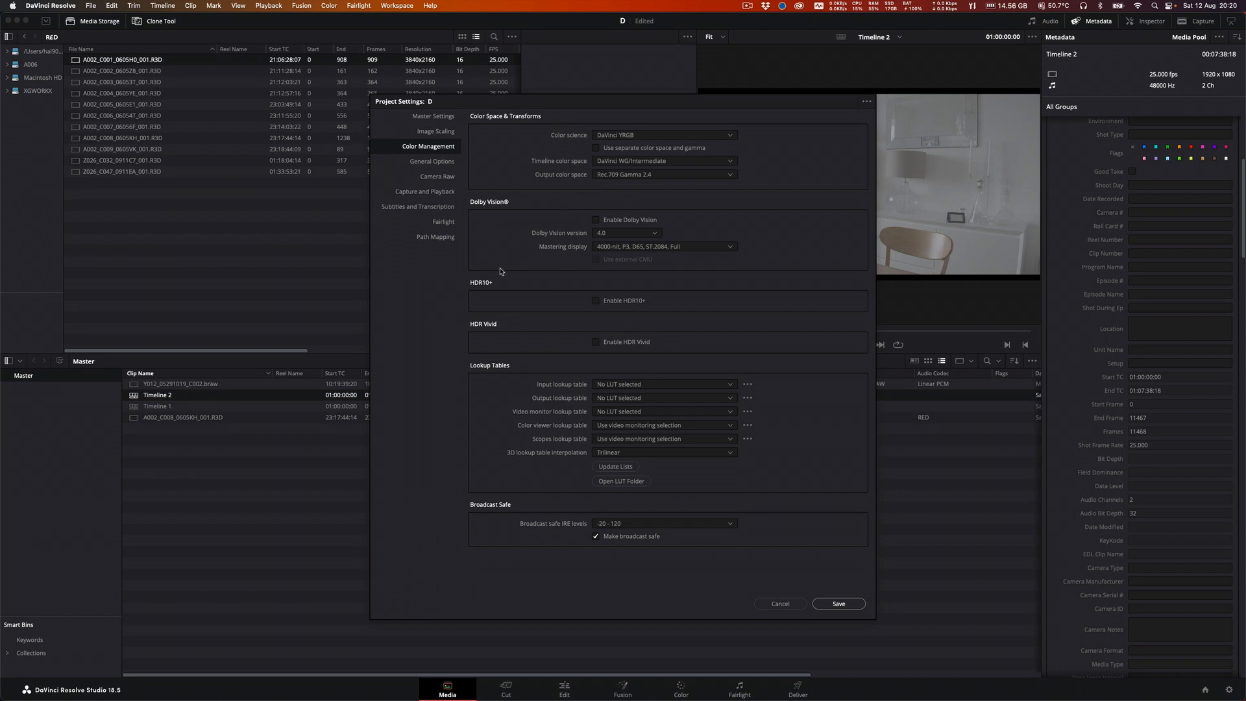
click(429, 163)
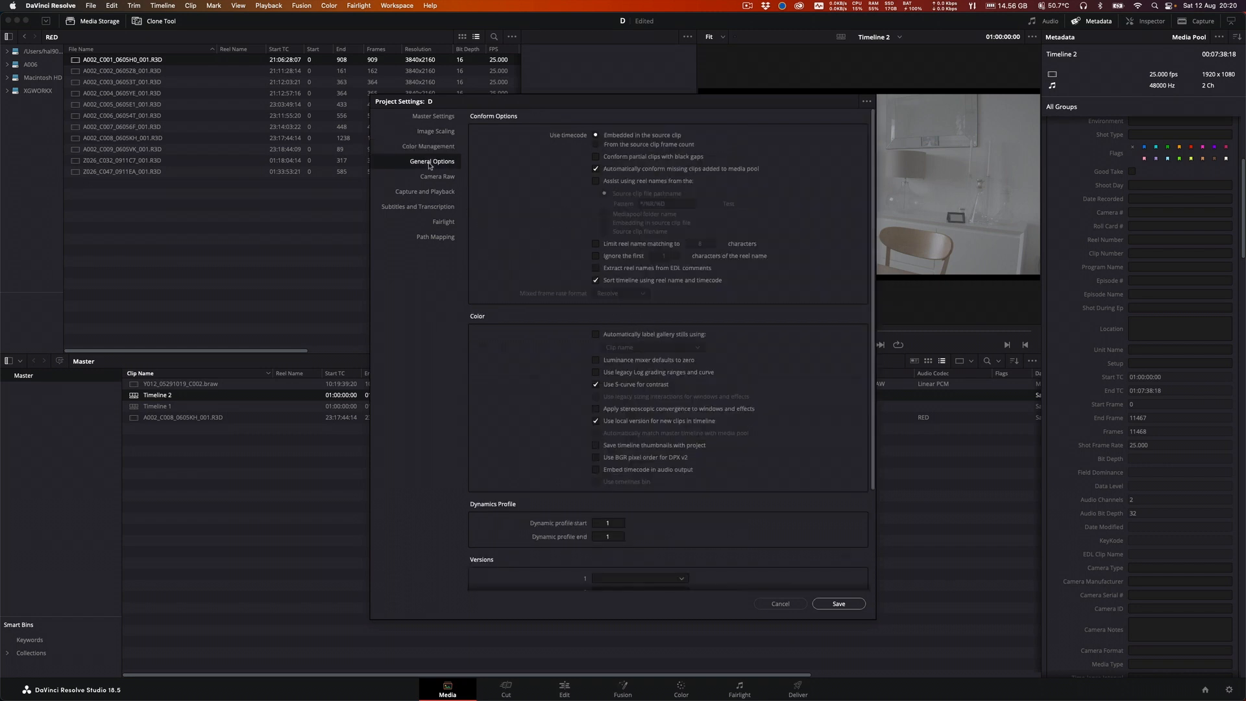
click(832, 606)
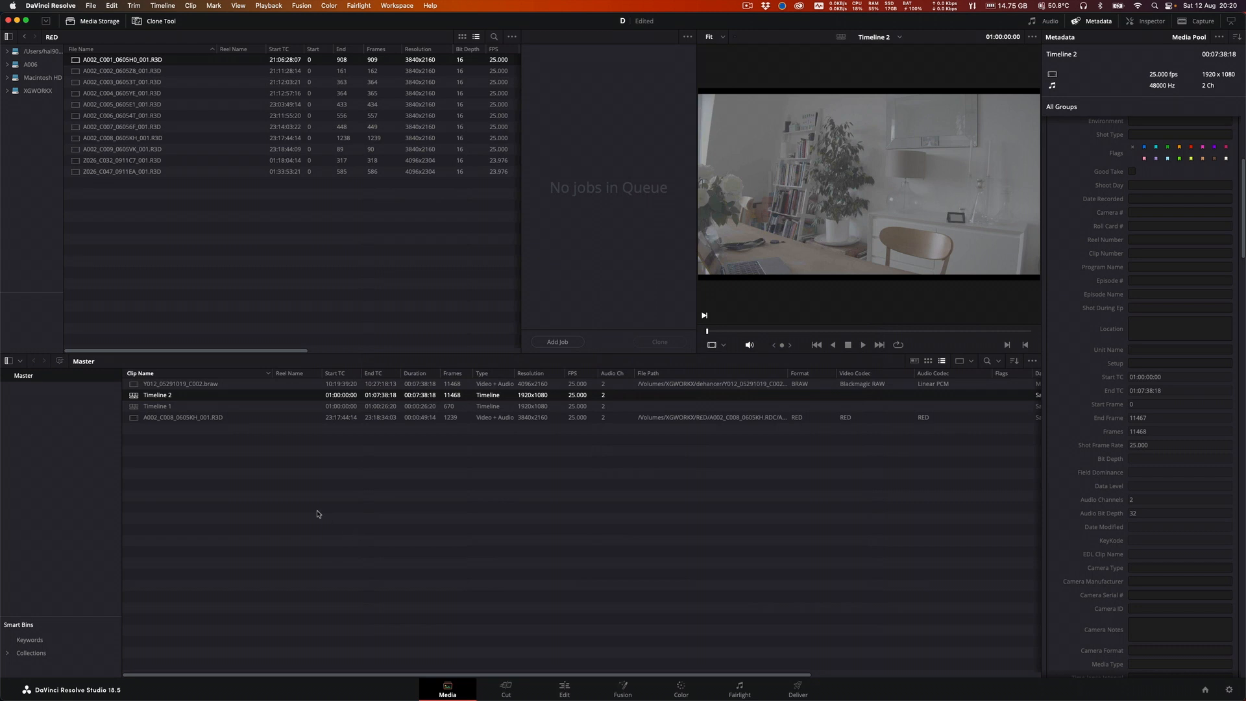
Step: Open Timeline 2 for editing, park the playhead at about 01:00:13:22 and select the Y012_05291019_C002.braw clip
drag(127, 383, 135, 396)
double_click(135, 395)
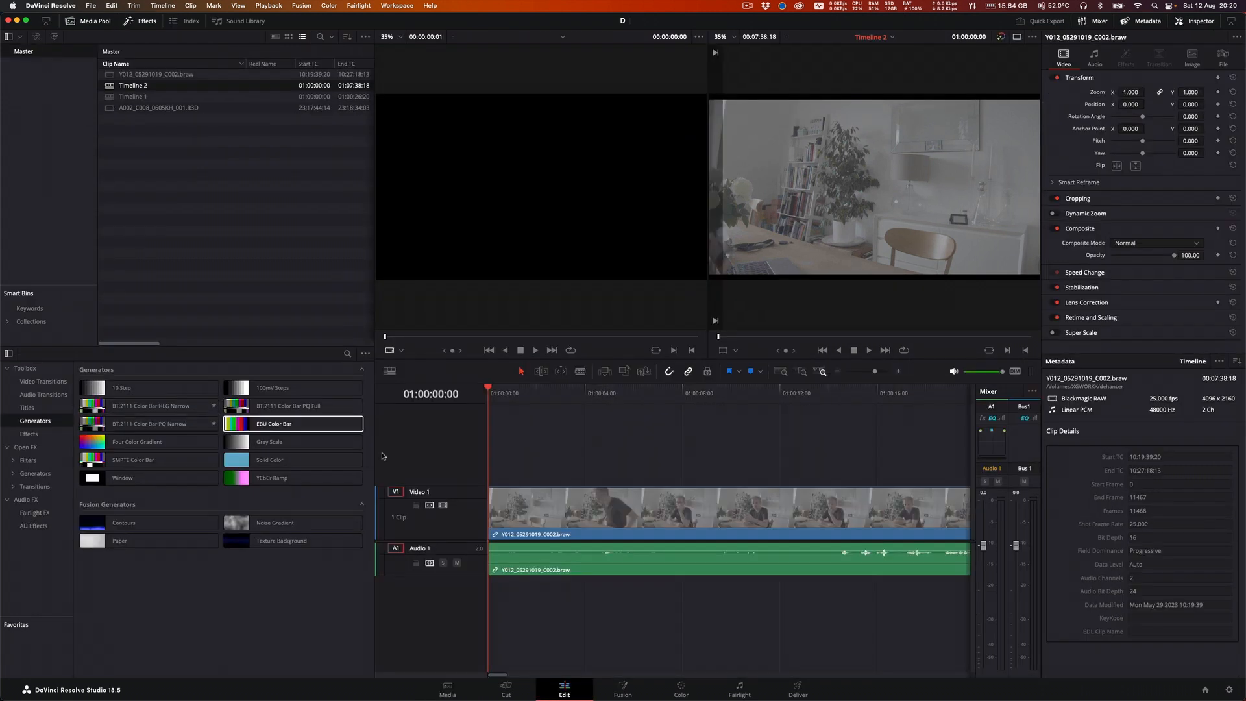
drag(526, 398, 825, 414)
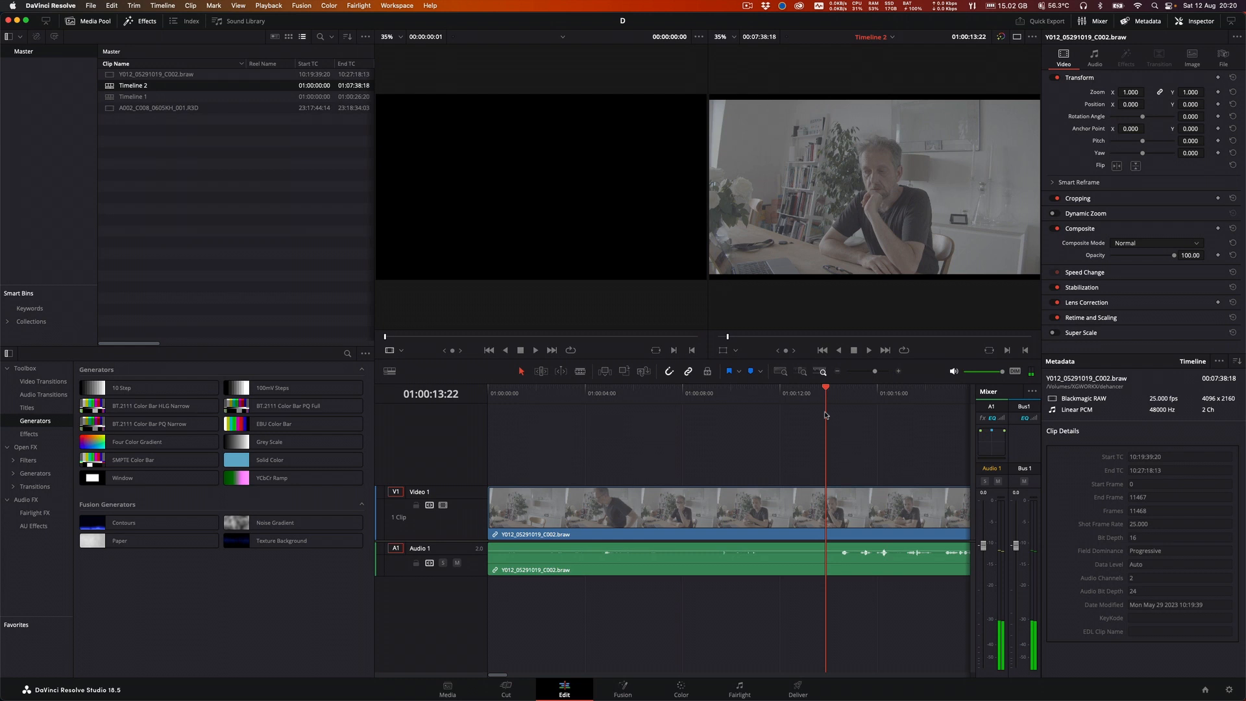
click(802, 507)
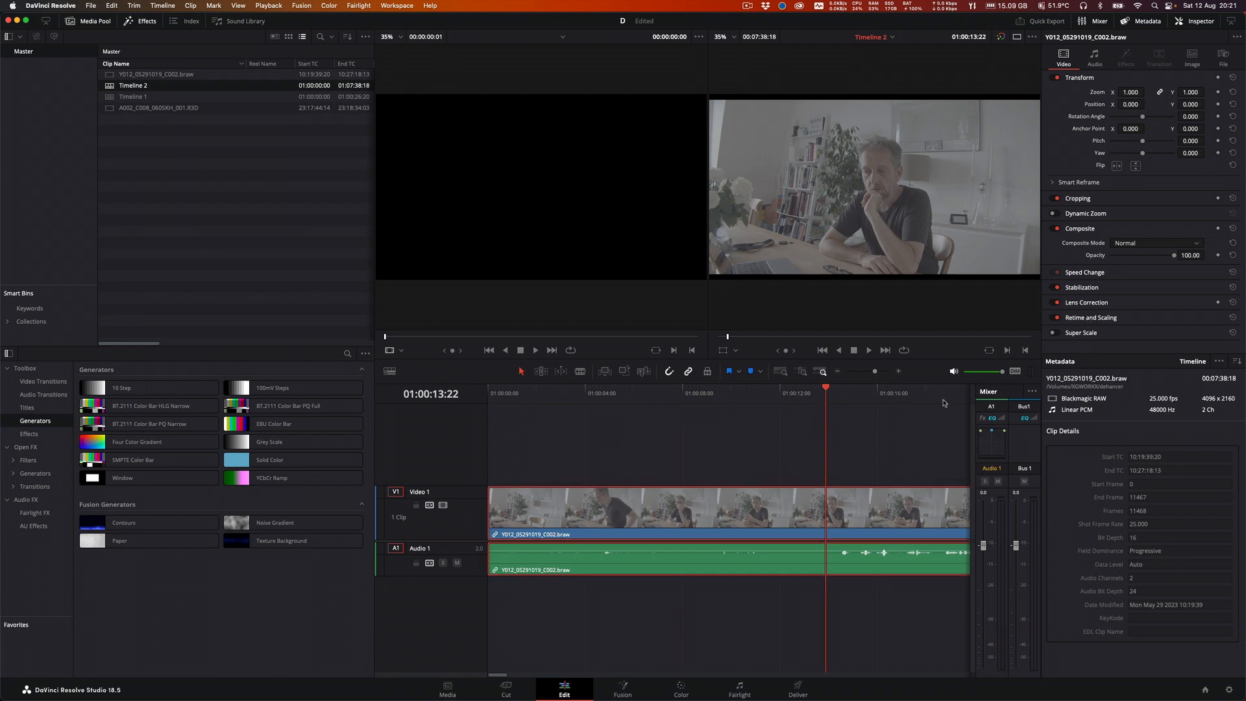
Step: Set the selected clip's Scaling under Retime and Scaling to Fill
click(448, 689)
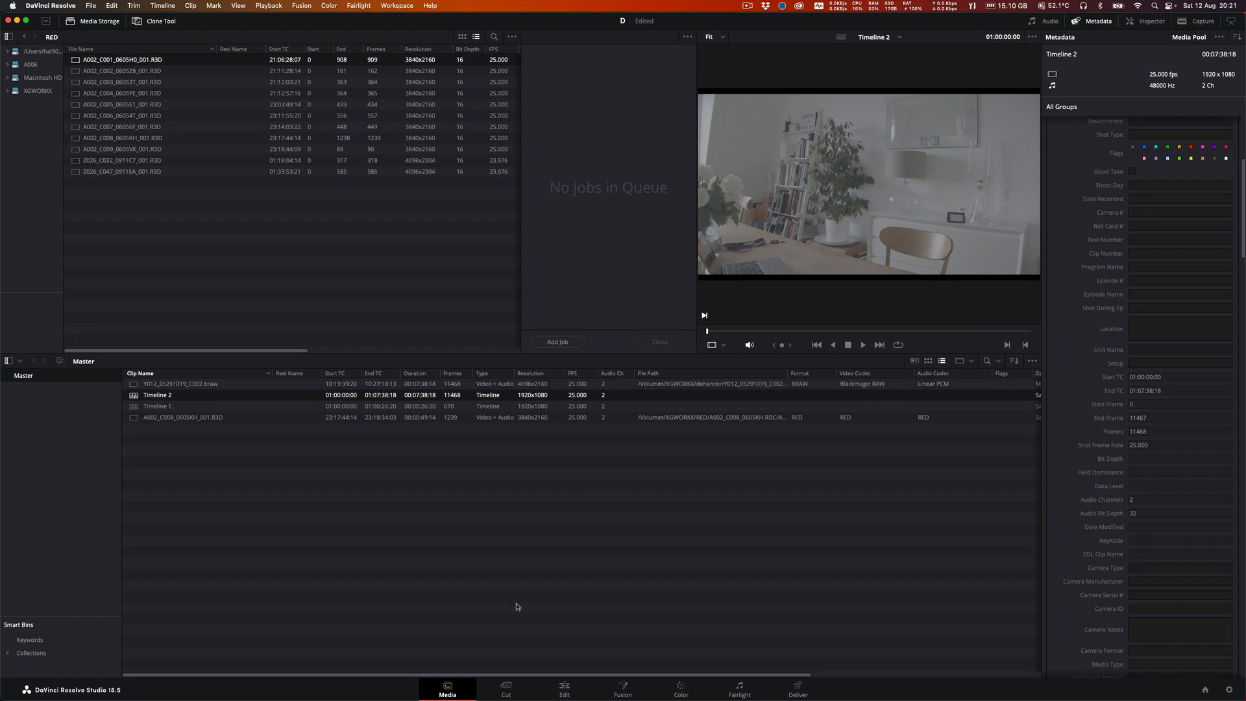
click(566, 688)
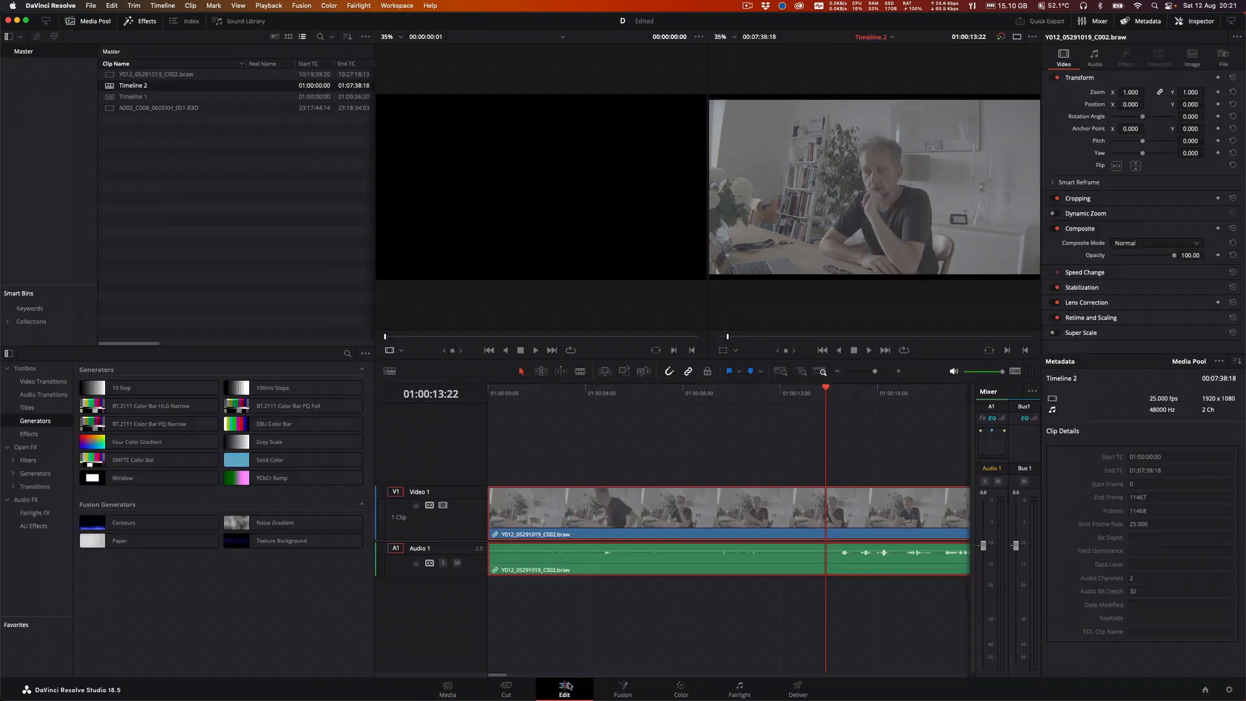
click(1094, 321)
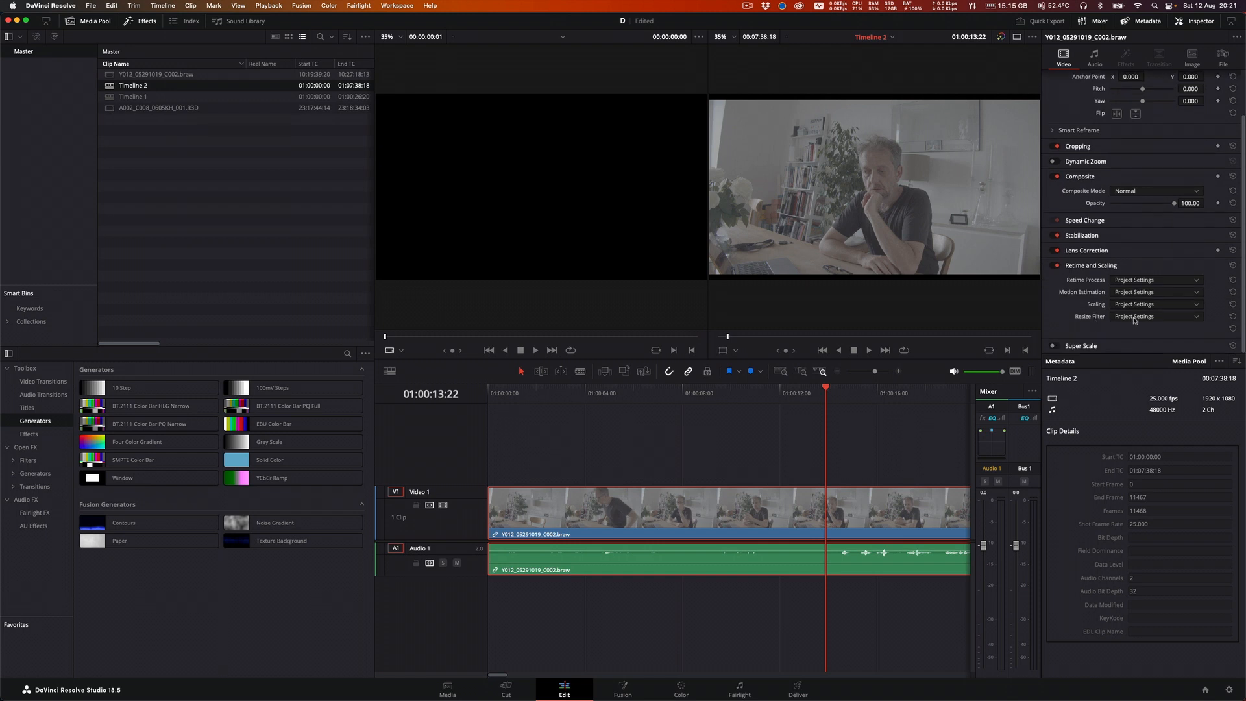
click(1131, 304)
click(1125, 353)
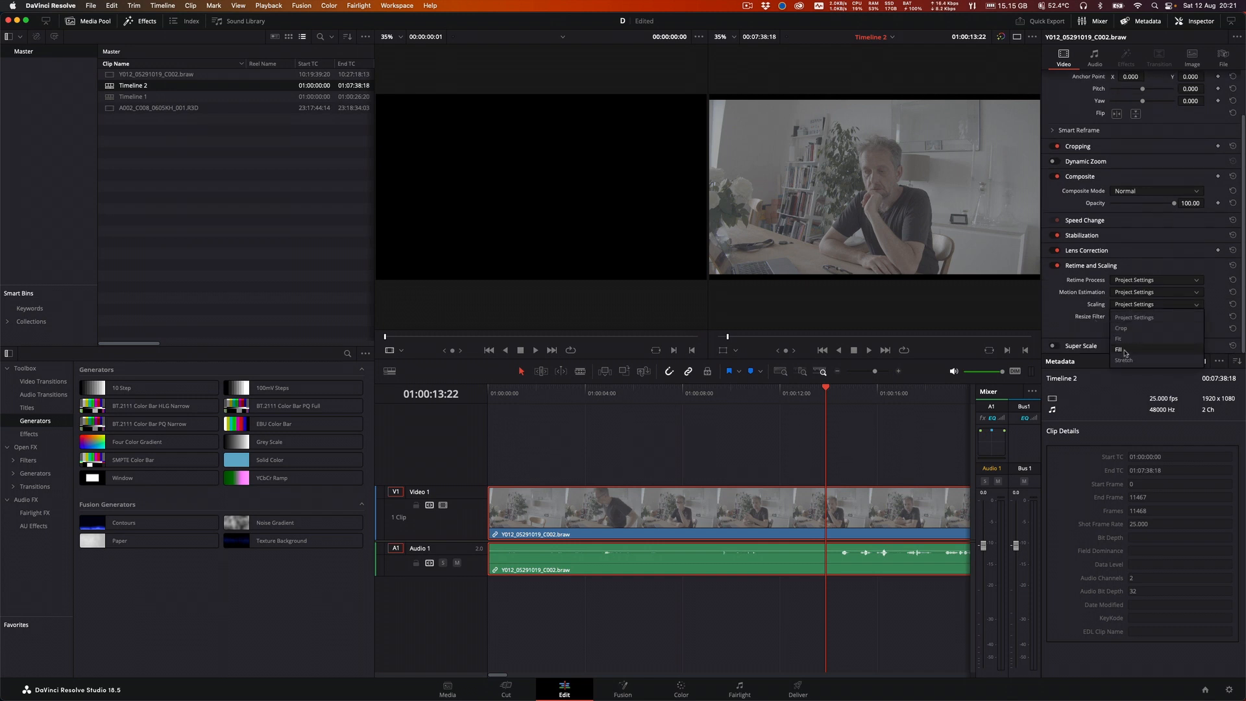
Step: Park the playhead at about 01:00:09:11 and set the clip's Camera Raw decoding to Clip for color grading
drag(689, 392, 717, 413)
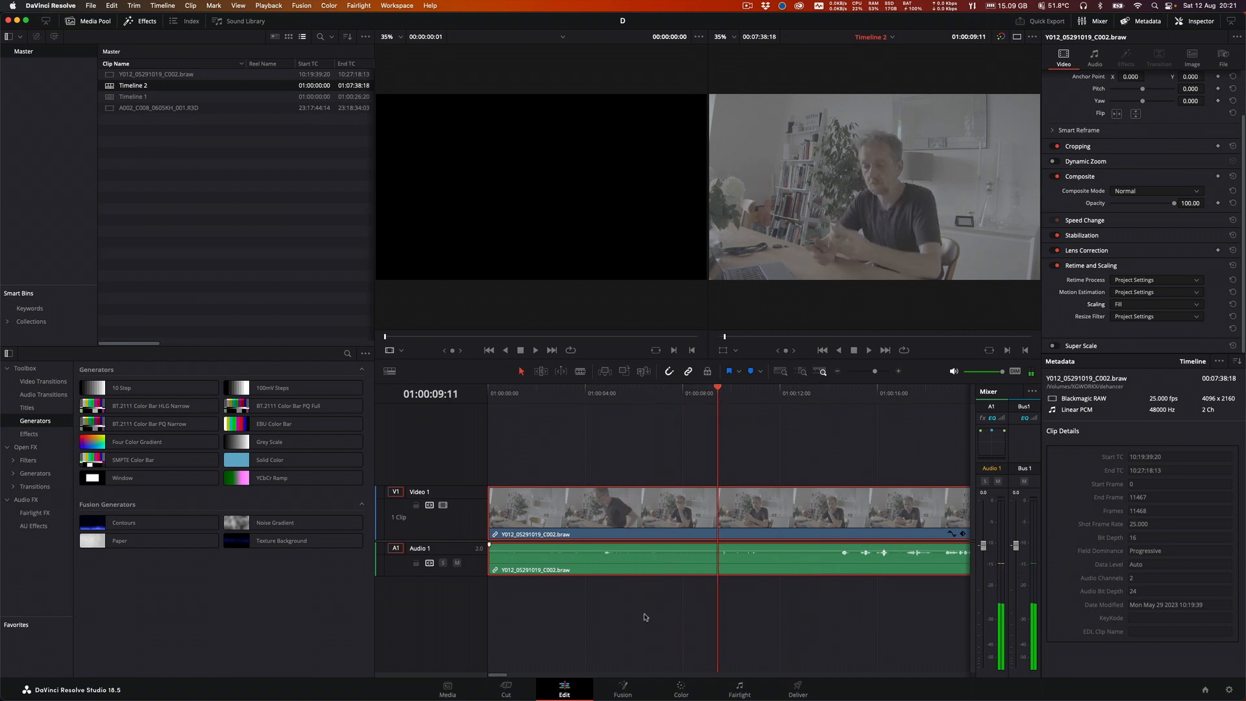
click(681, 691)
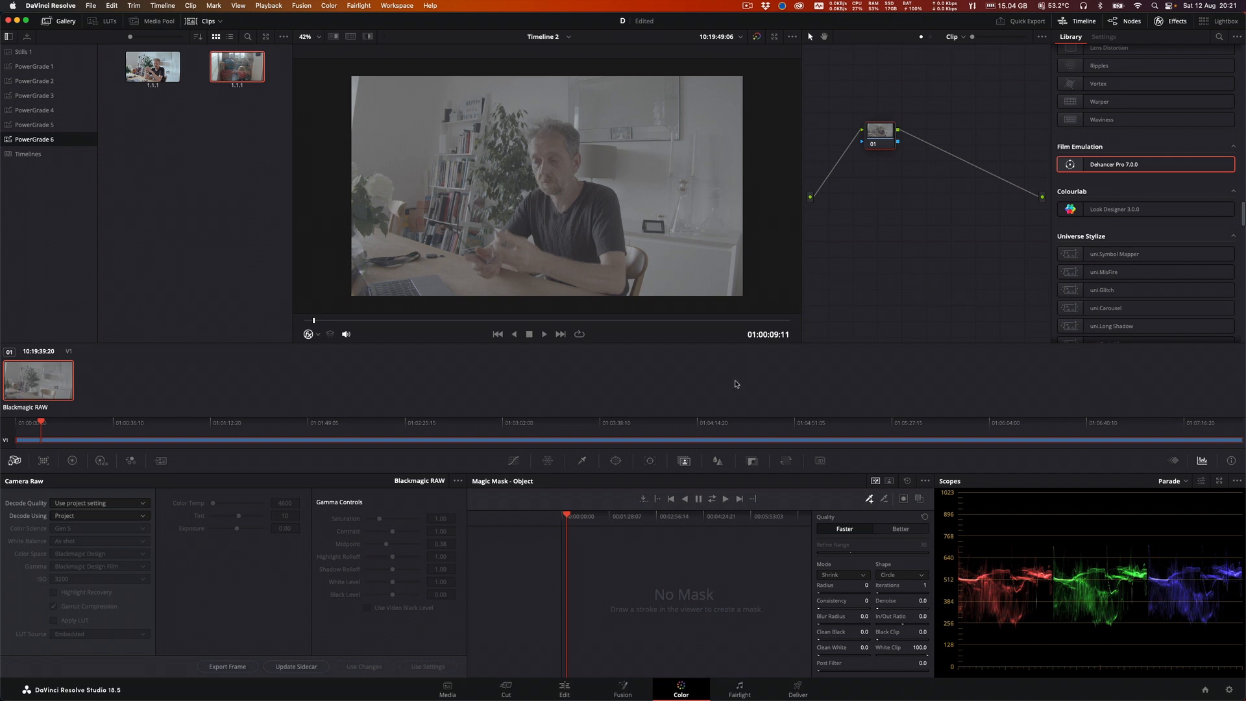
click(146, 519)
click(97, 531)
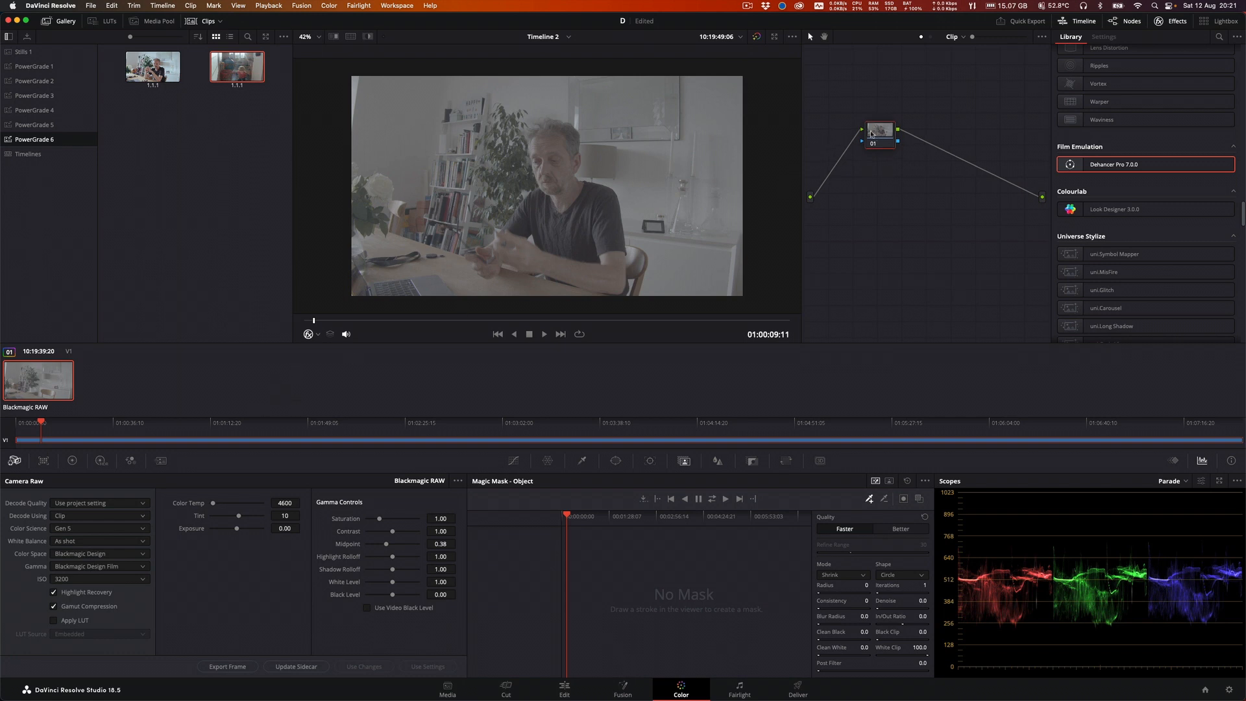
Step: Add Dehancer Pro 7.0.0 as a node after node 01, with Blackmagic Design Pocket Cinema Camera 4K as its input source
drag(879, 138, 870, 132)
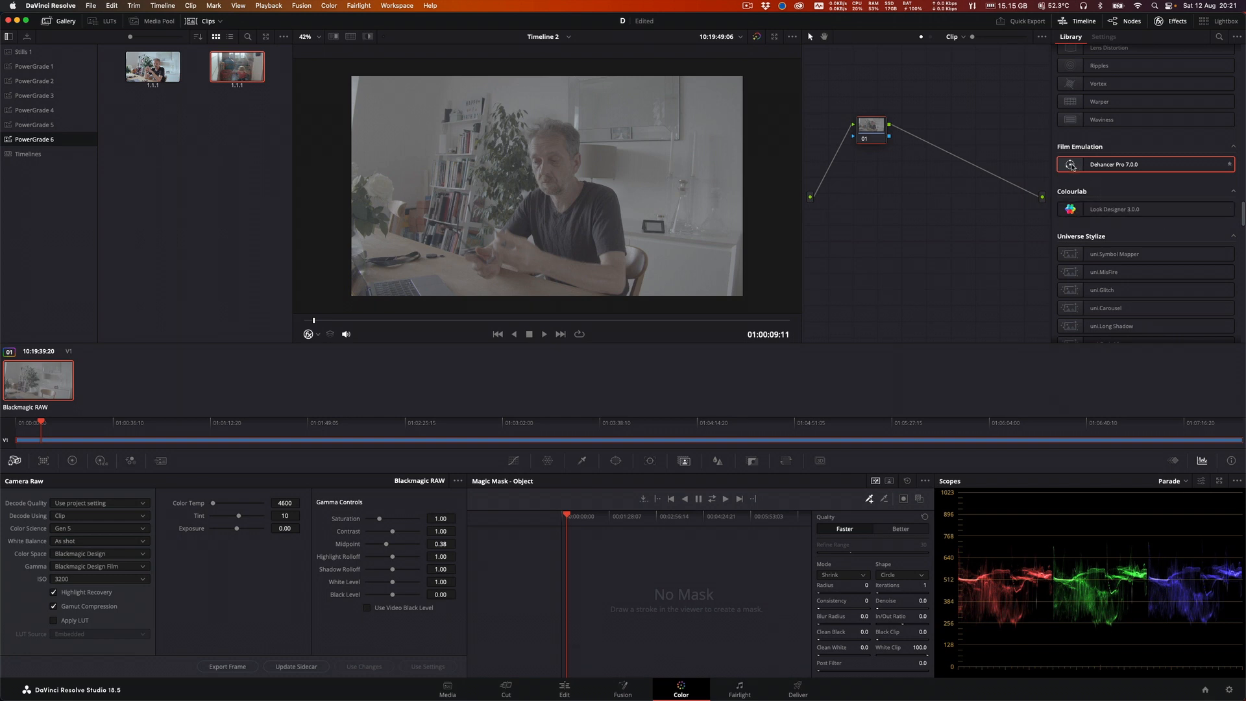
drag(1071, 166, 920, 133)
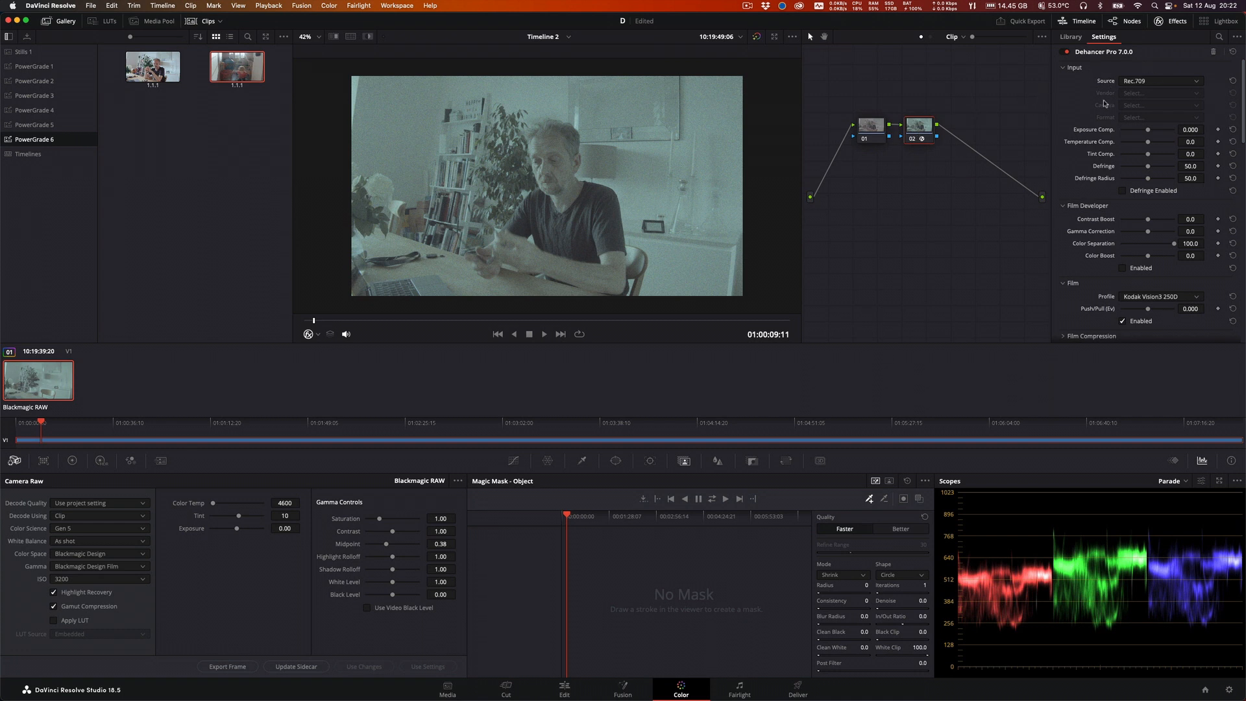
click(1189, 83)
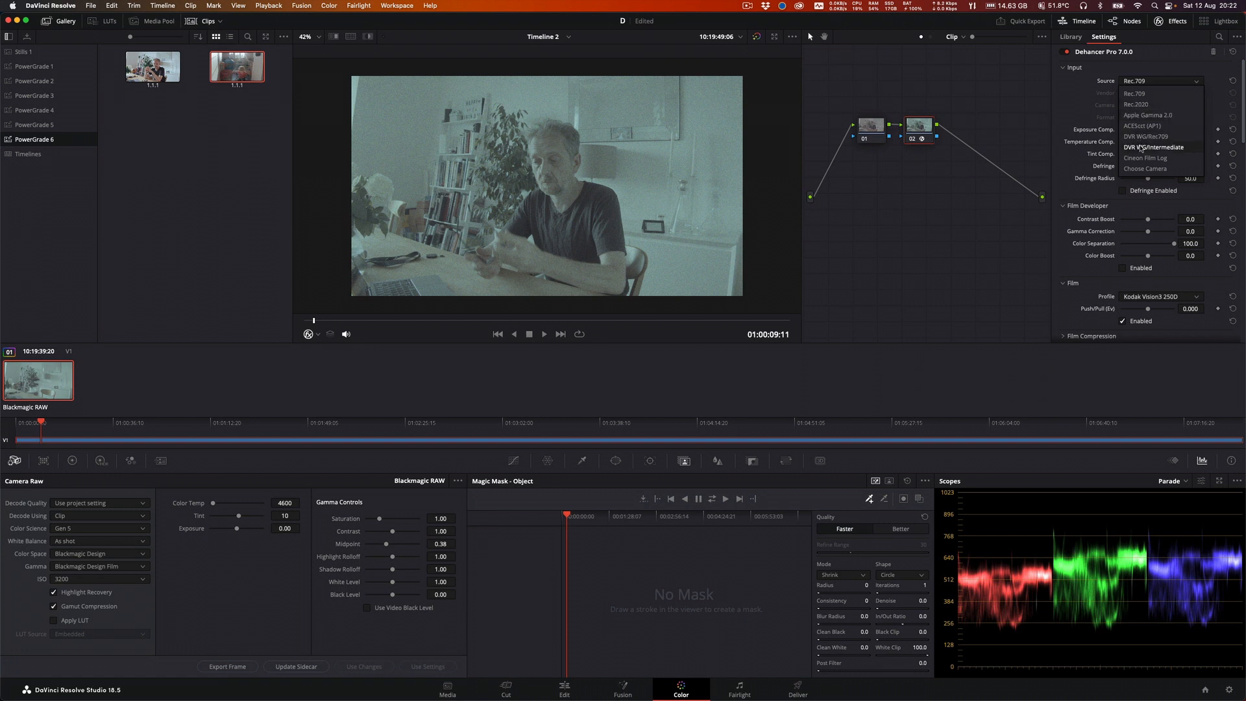
click(1142, 168)
click(1148, 95)
click(1147, 138)
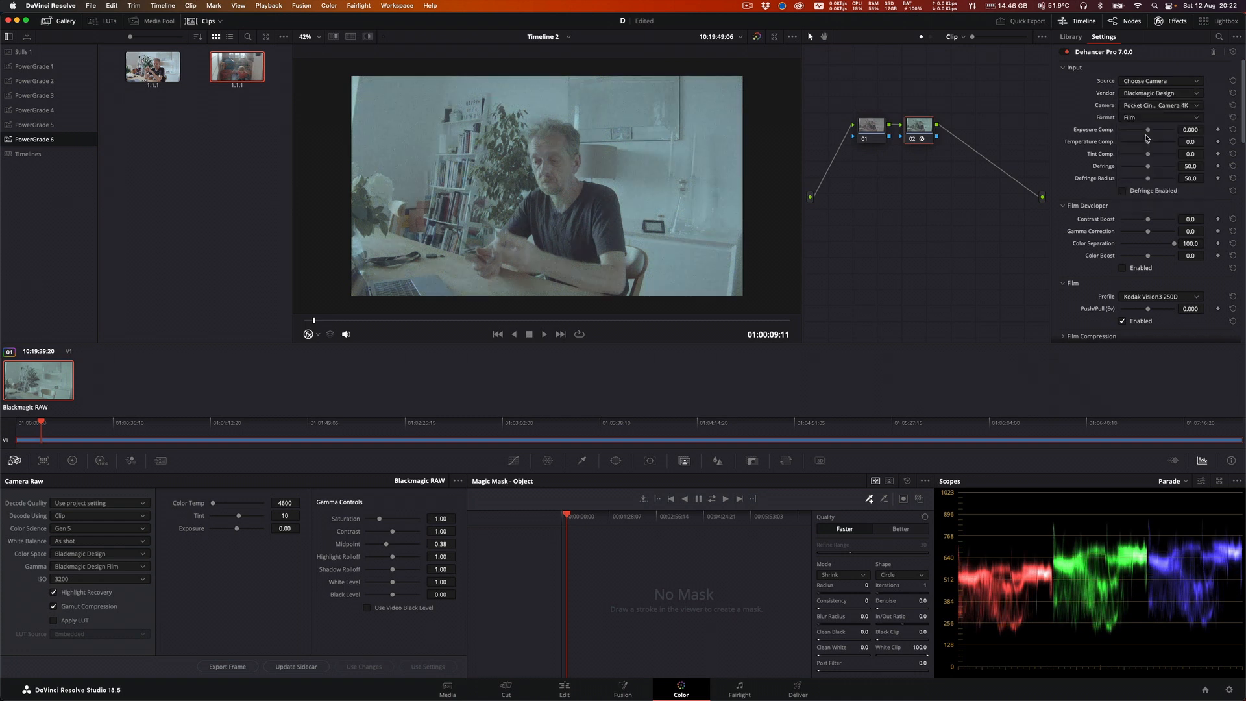
click(1156, 105)
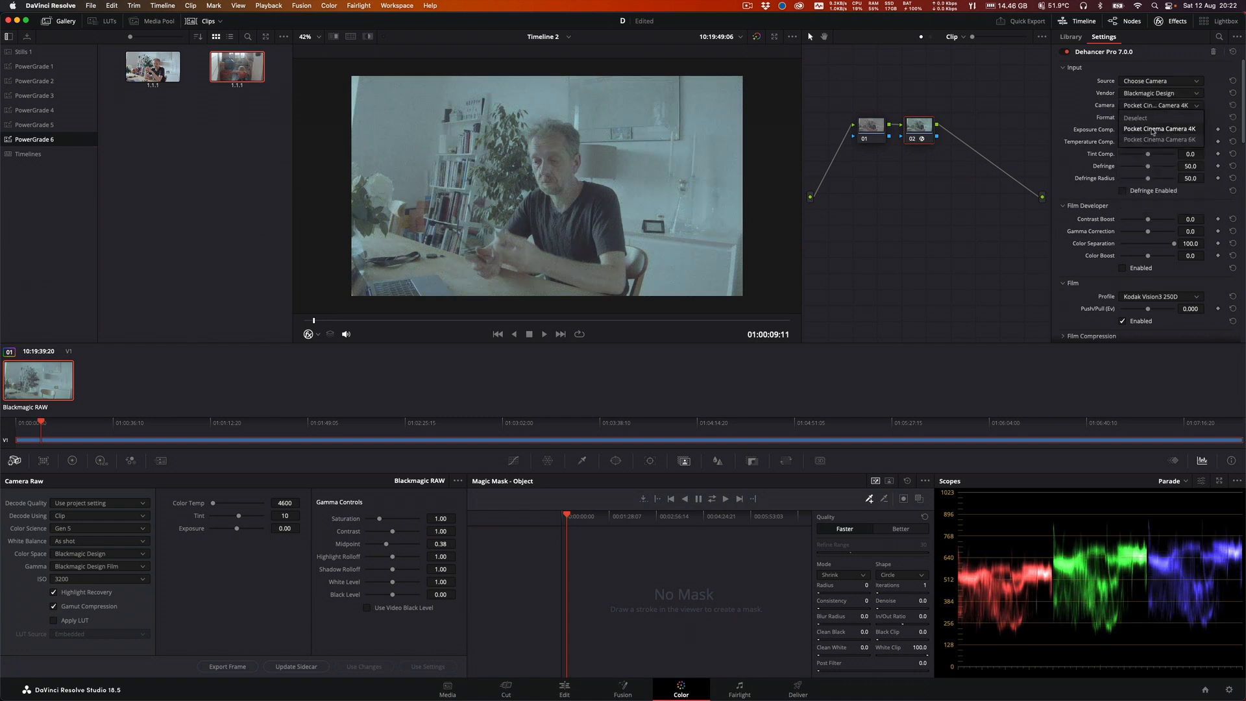
click(1152, 132)
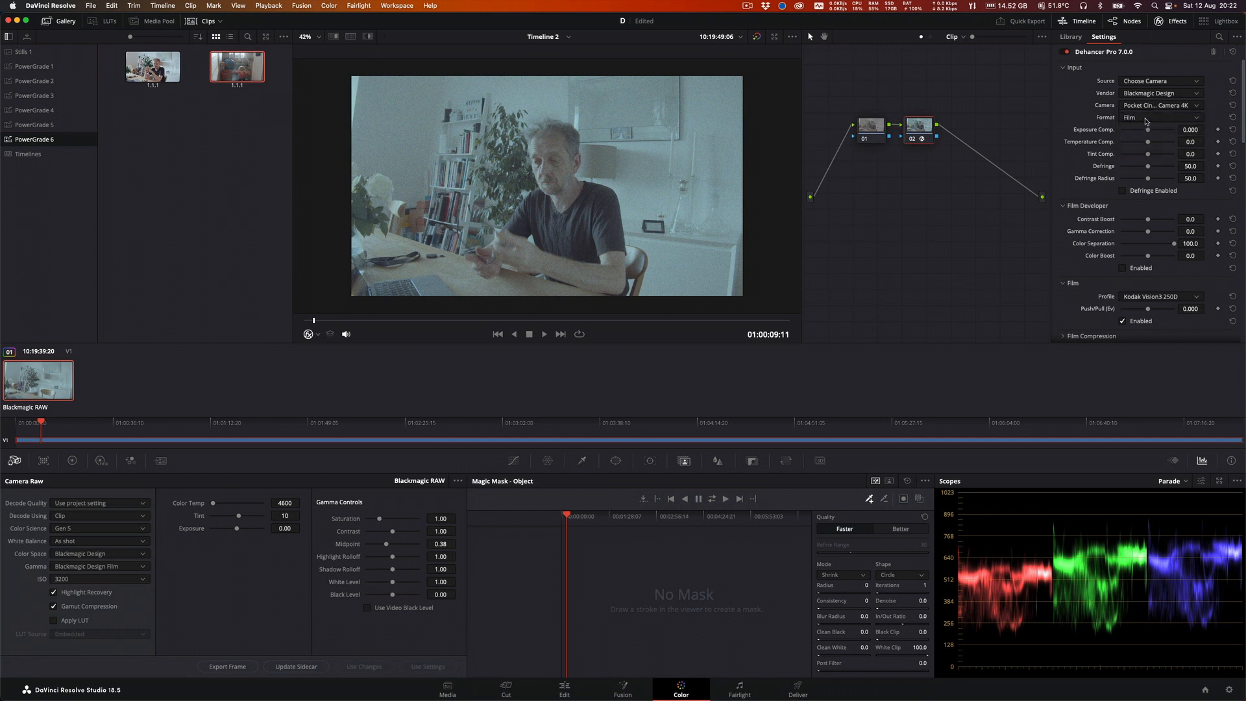
Step: Choose the Kodak Vision3 250D film profile and the Kodak 2383 Print Film print profile in Dehancer
scroll(1088, 200, down, 3)
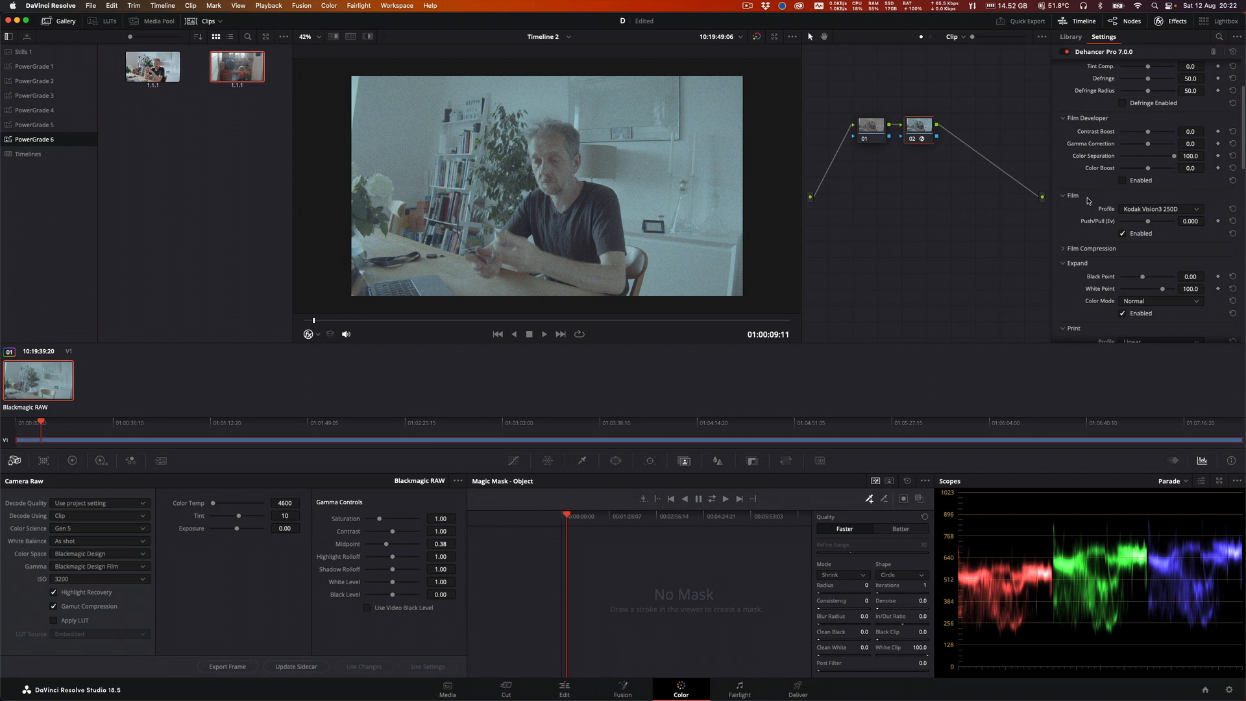
click(1165, 210)
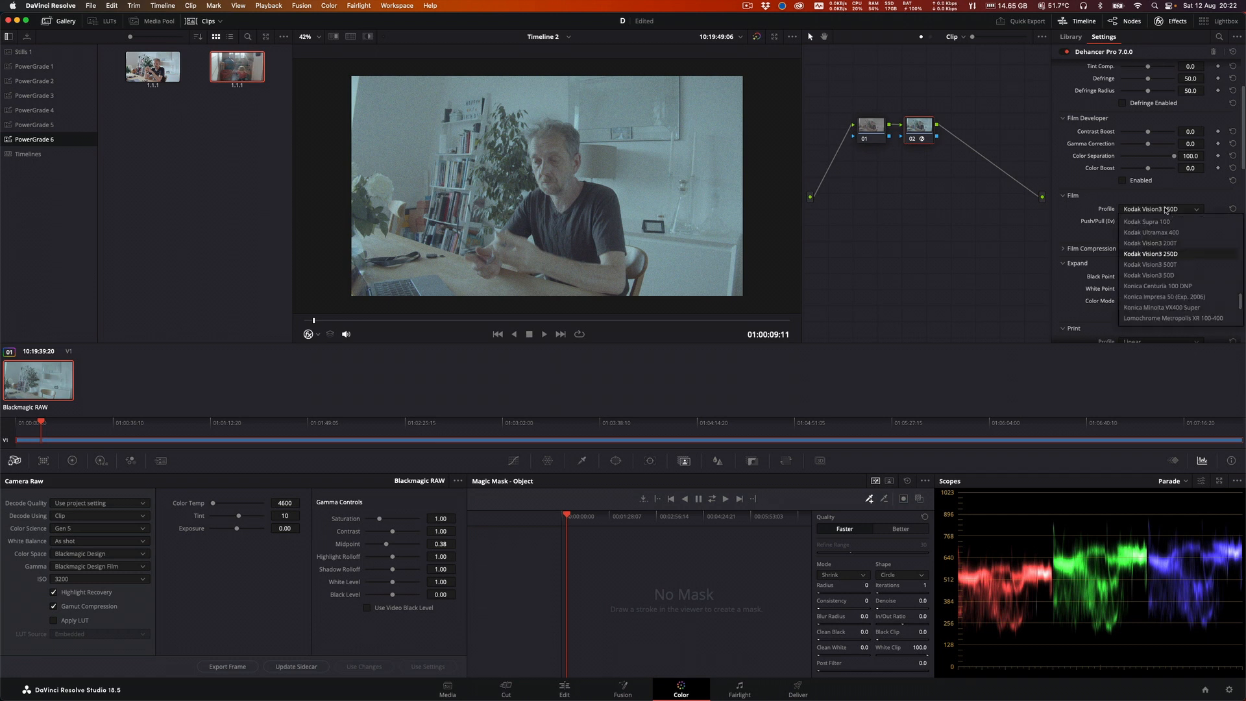
click(1151, 253)
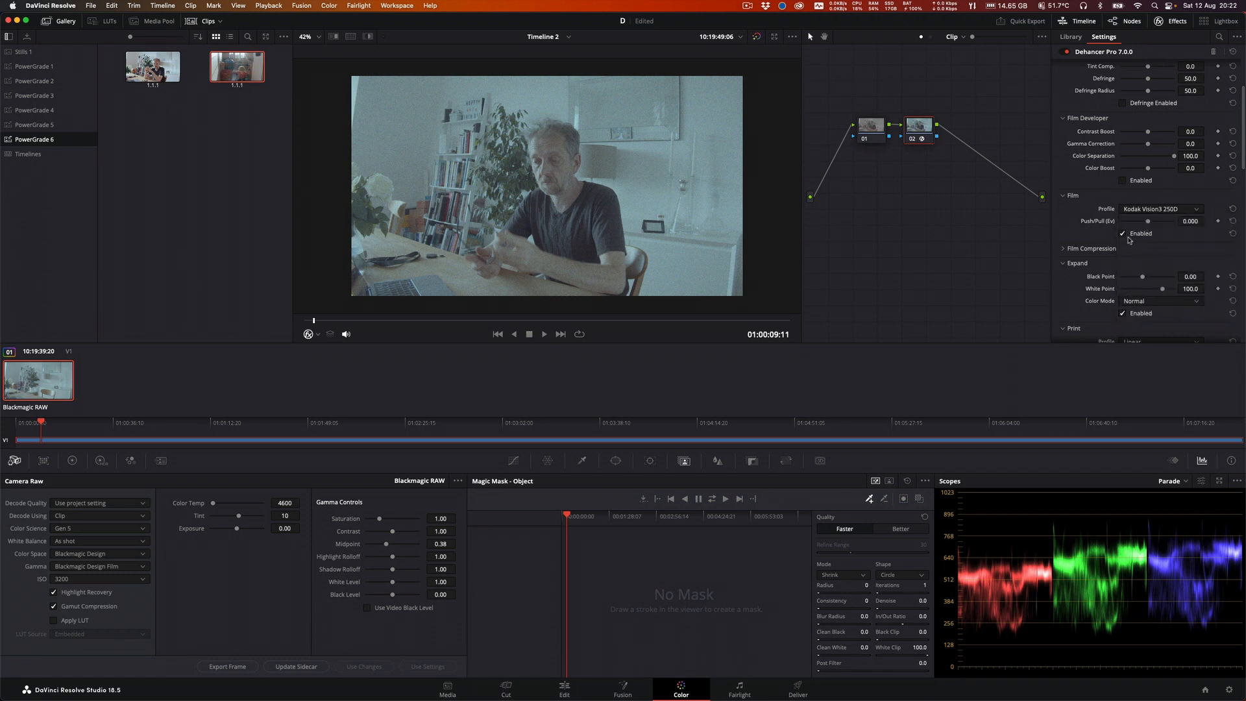
scroll(1139, 241, down, 5)
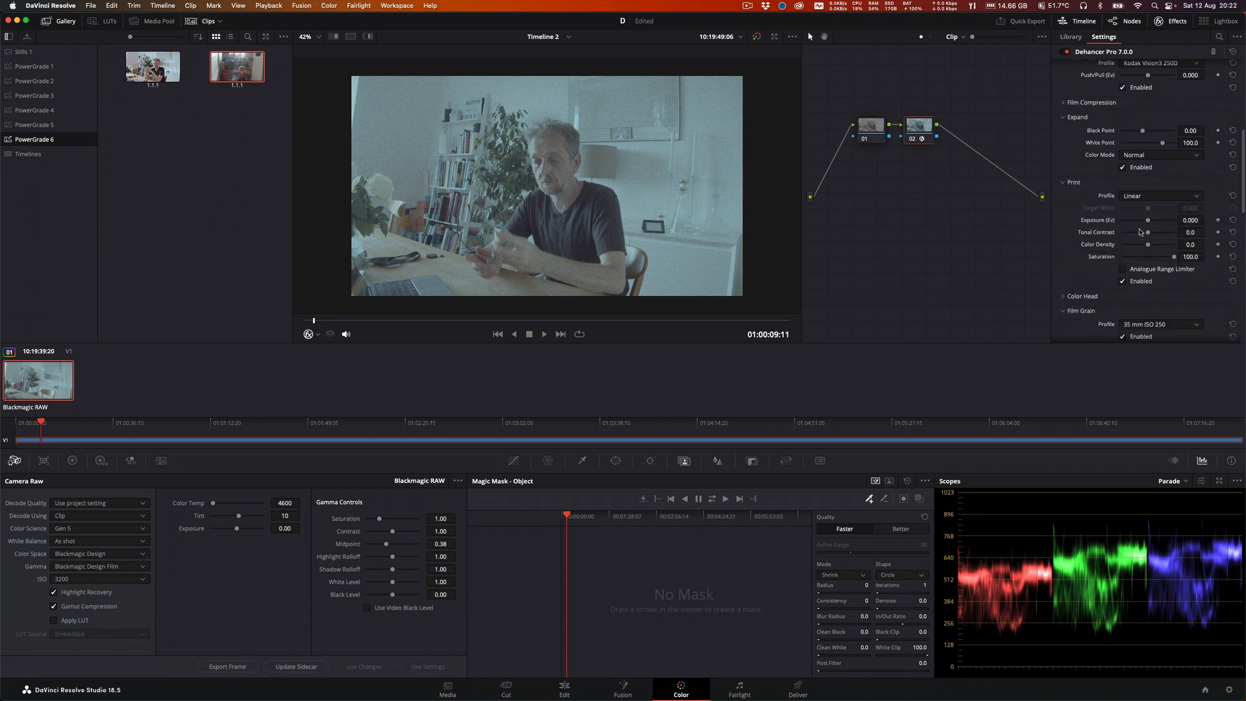
click(1143, 197)
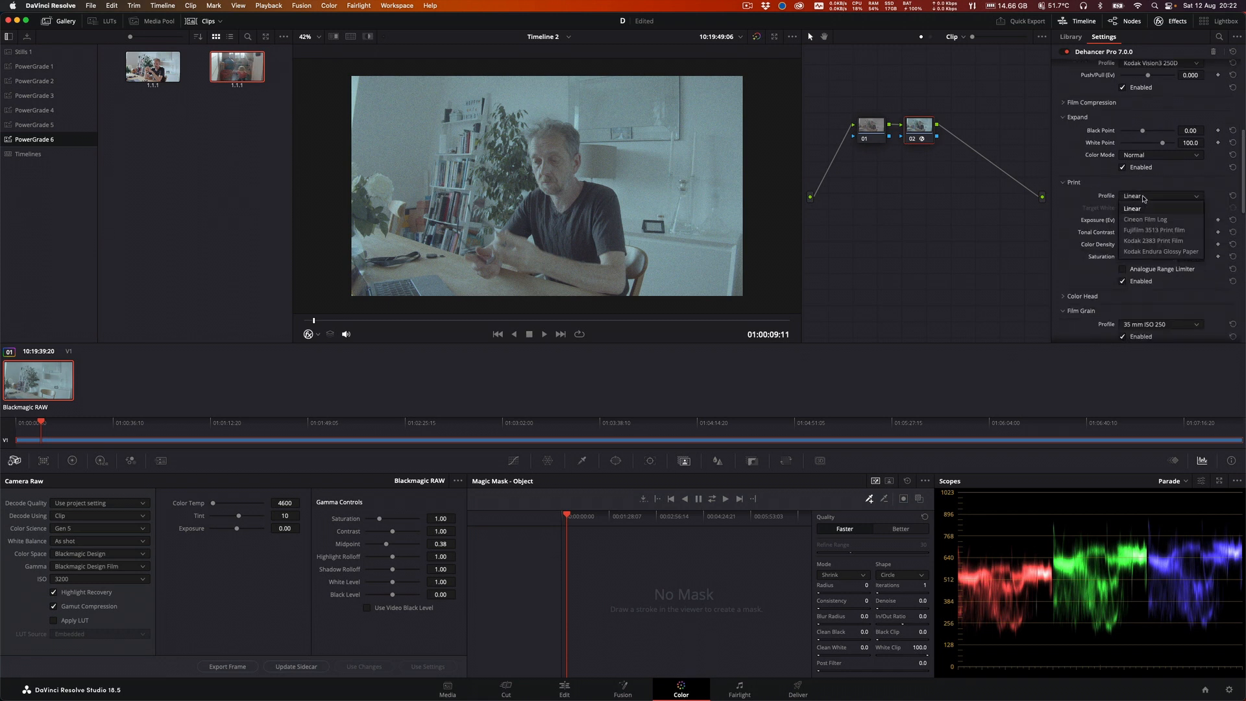
click(1155, 241)
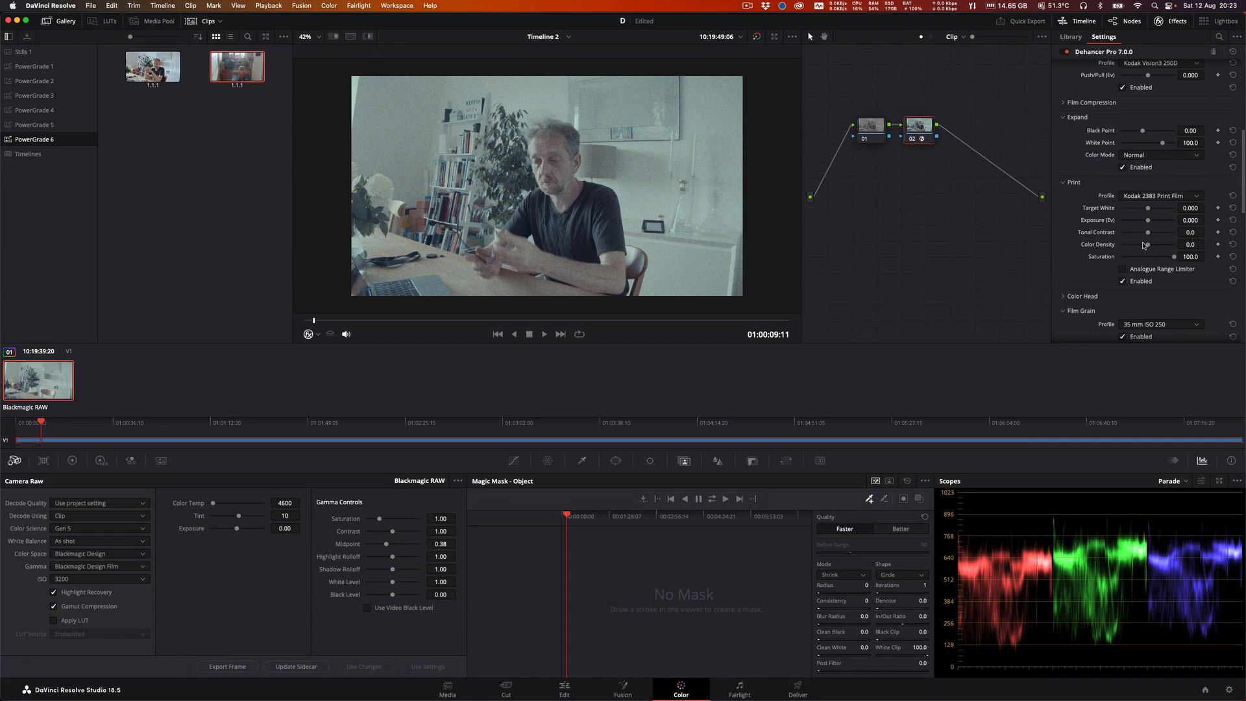
Step: Examine the remaining Dehancer settings and check the look on frames further into the clip, up to about 01:02:01:02, in a wider viewer
scroll(1110, 228, down, 5)
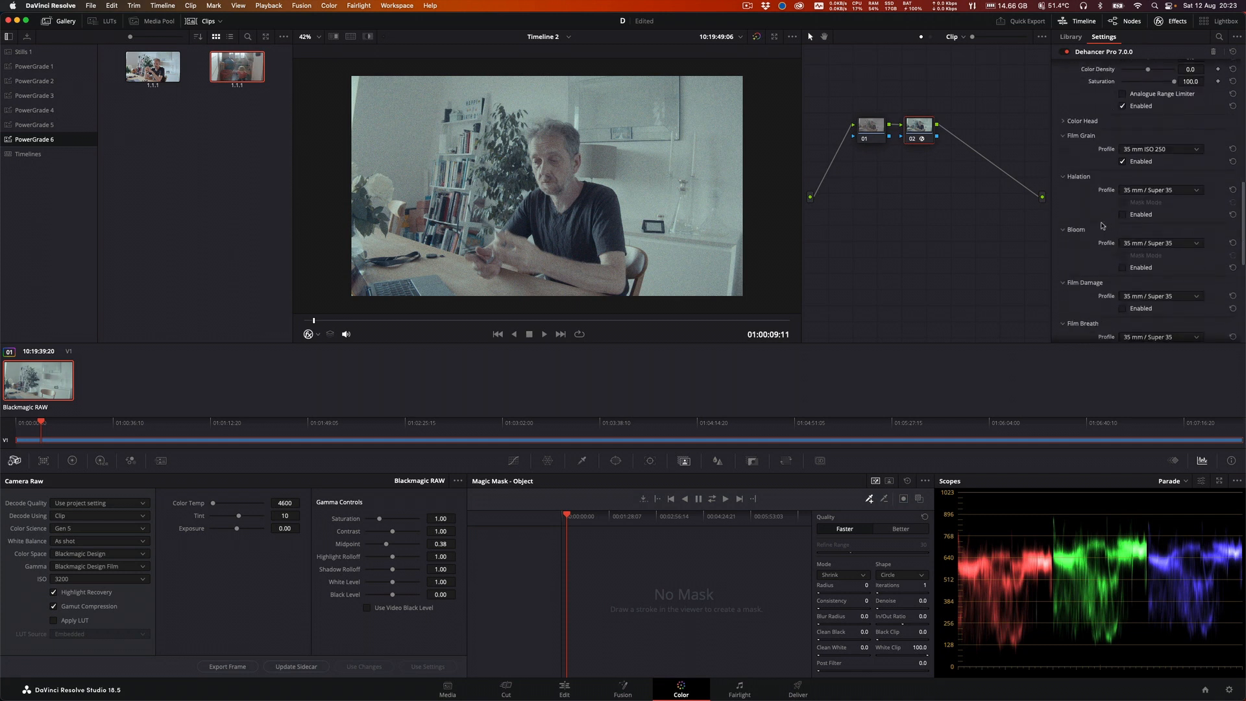
scroll(1127, 229, down, 7)
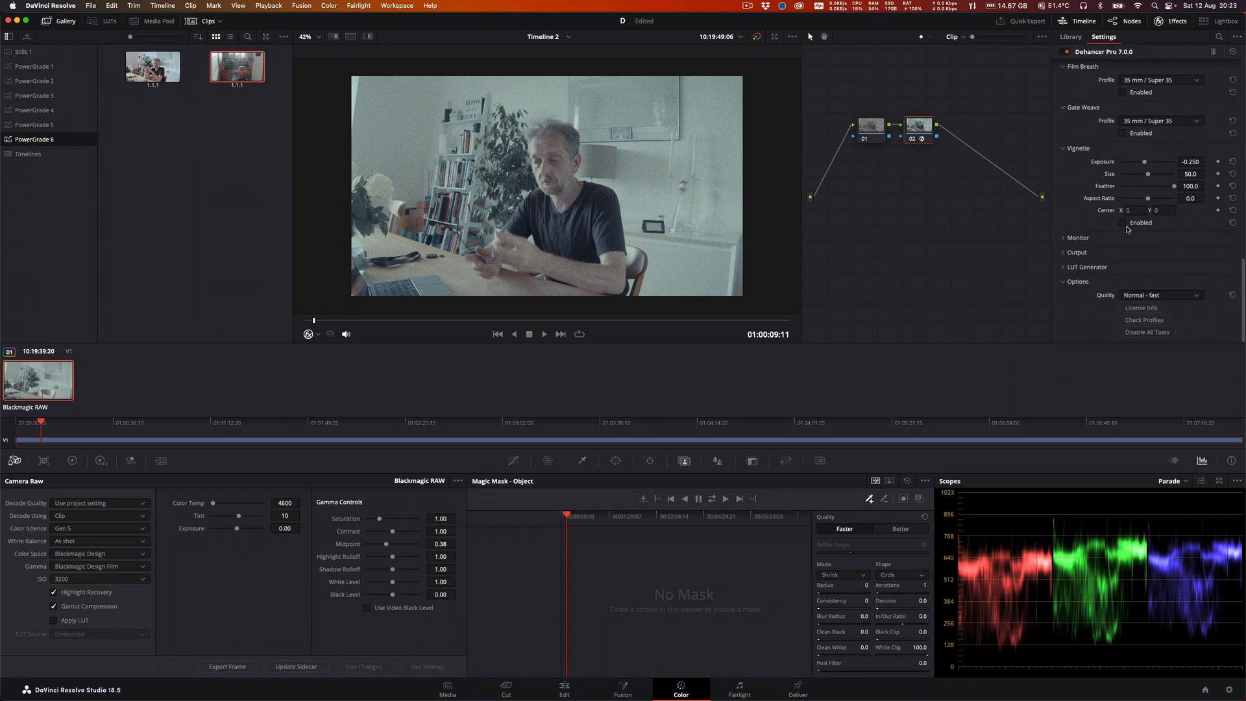
scroll(1126, 229, up, 12)
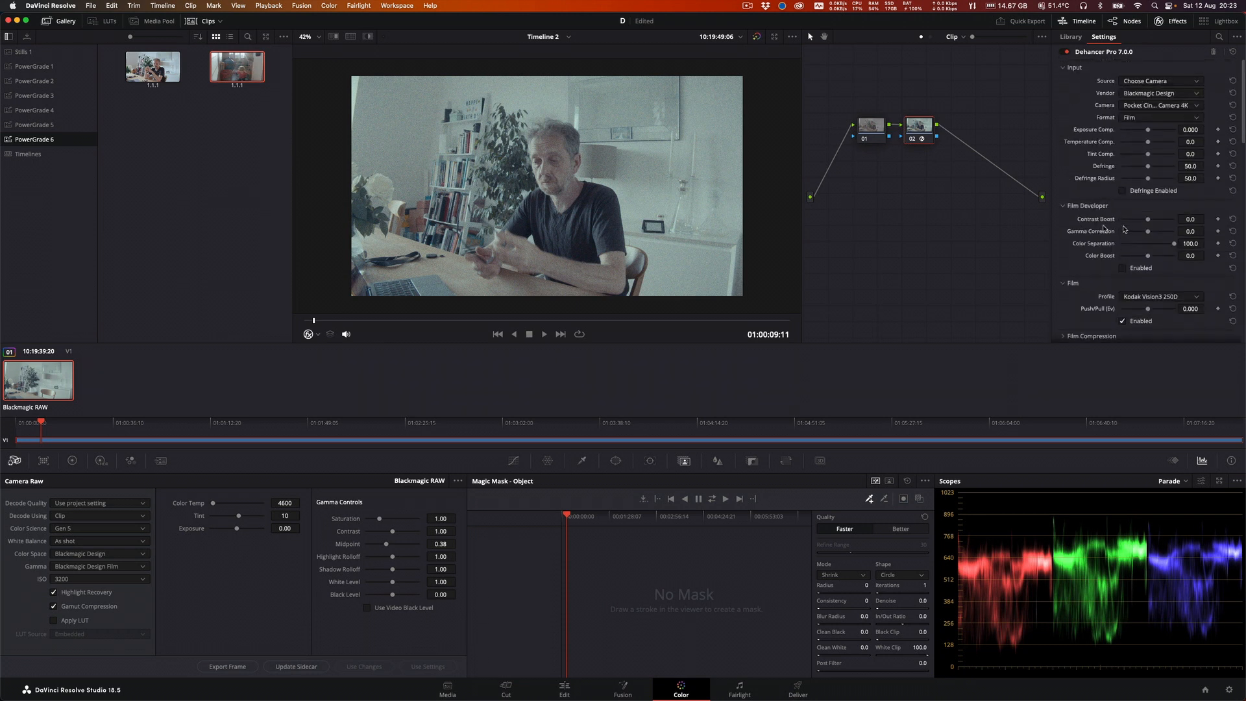
click(381, 321)
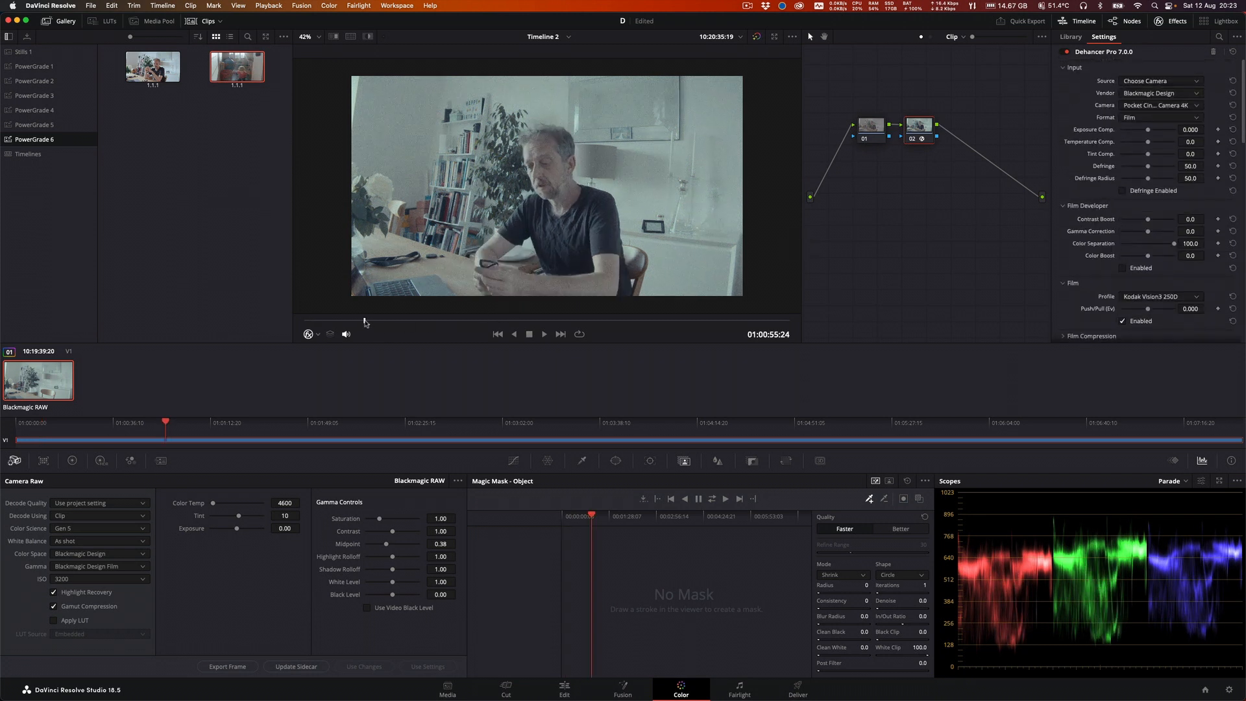
drag(380, 320, 431, 320)
drag(802, 283, 963, 277)
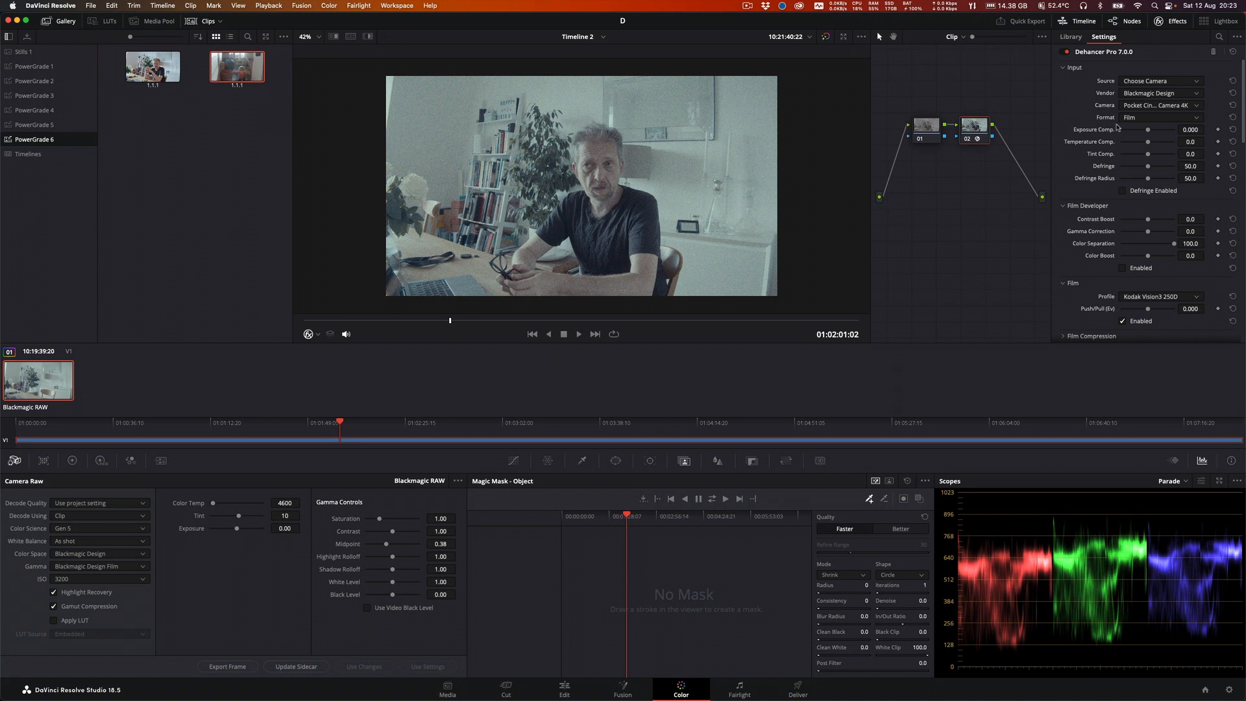
Step: Reset the grade of node 02 to clear its Dehancer effect, and select node 01
scroll(1095, 217, down, 3)
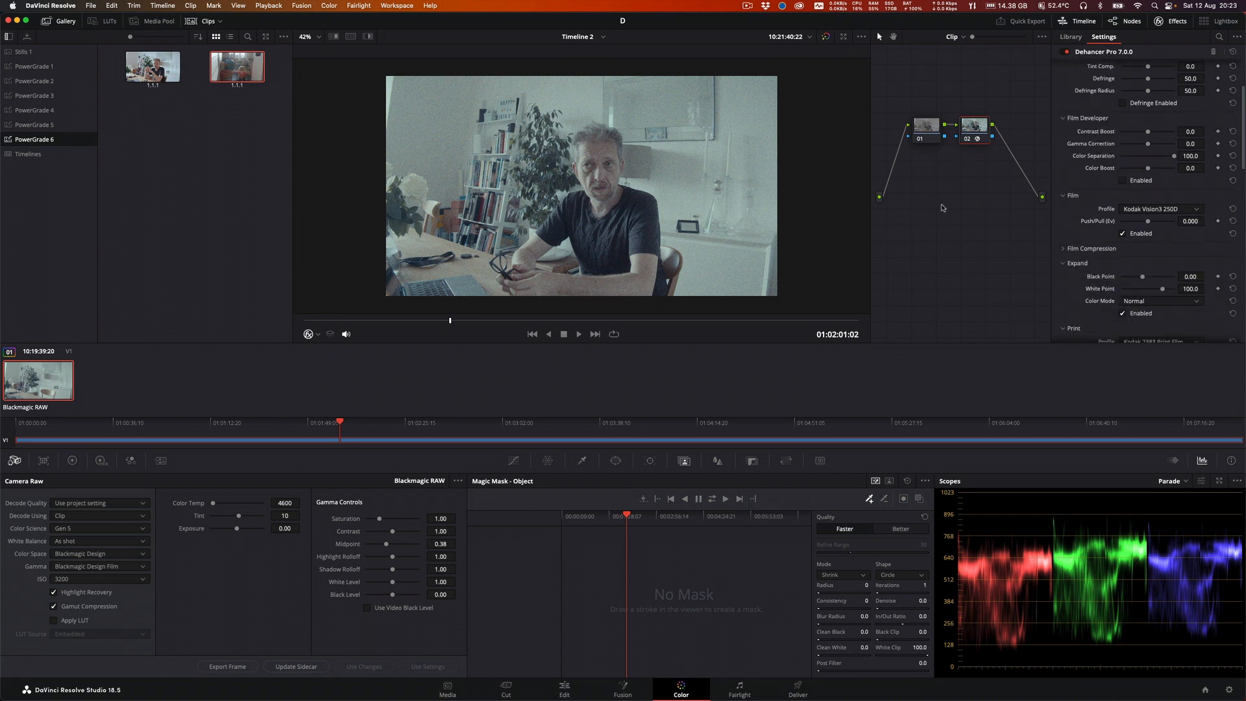
right_click(977, 134)
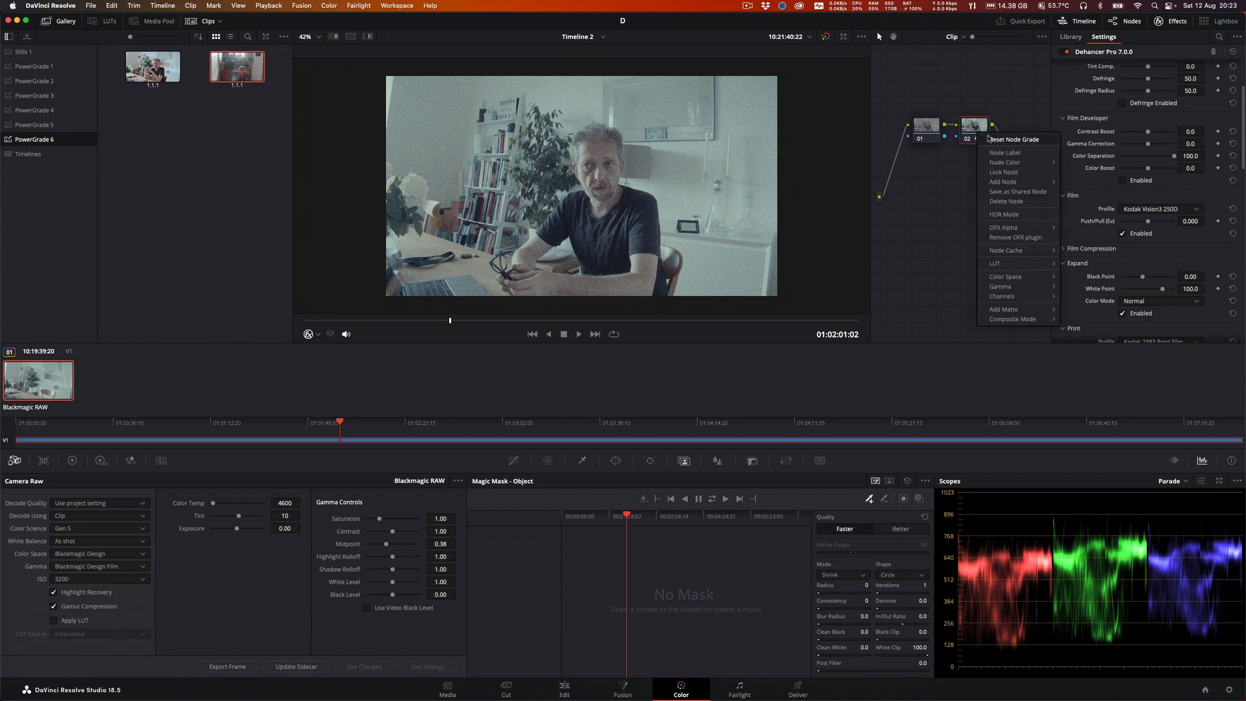
click(986, 140)
right_click(973, 136)
click(950, 162)
click(929, 134)
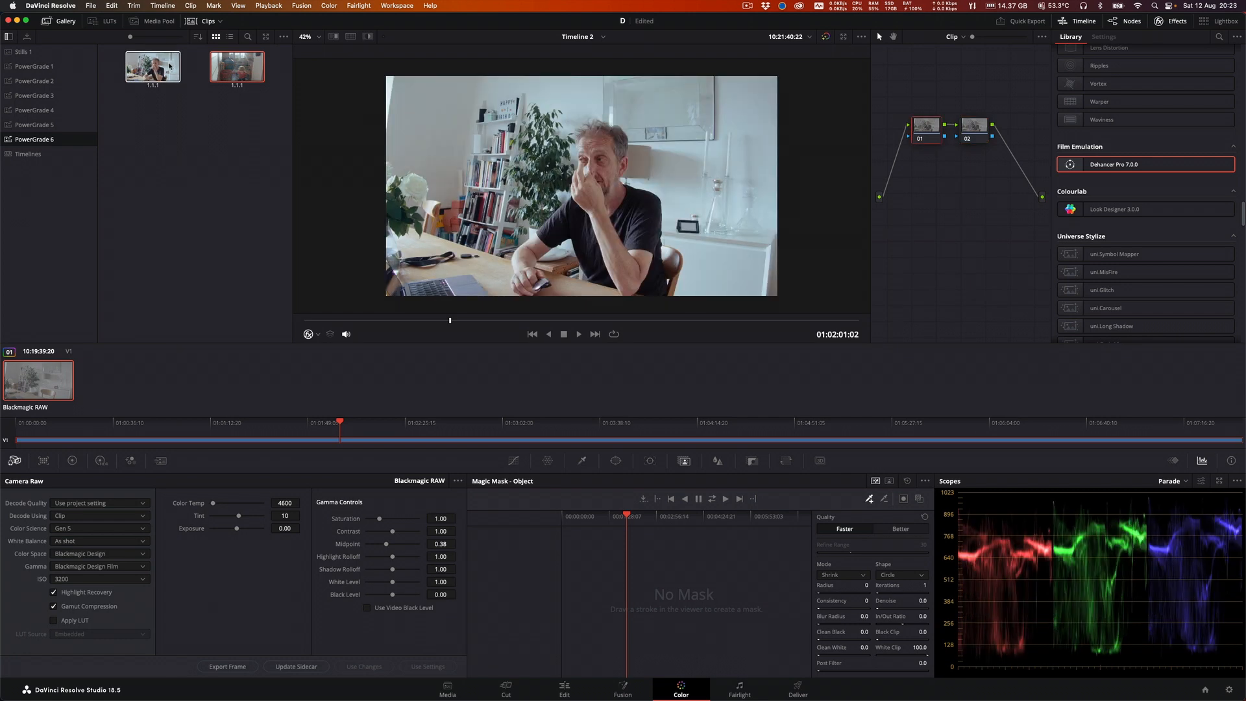
Step: Apply the first PowerGrade 6 still to the clip's node graph and move node 01 and compound node 04 apart from the chain
drag(165, 67, 908, 133)
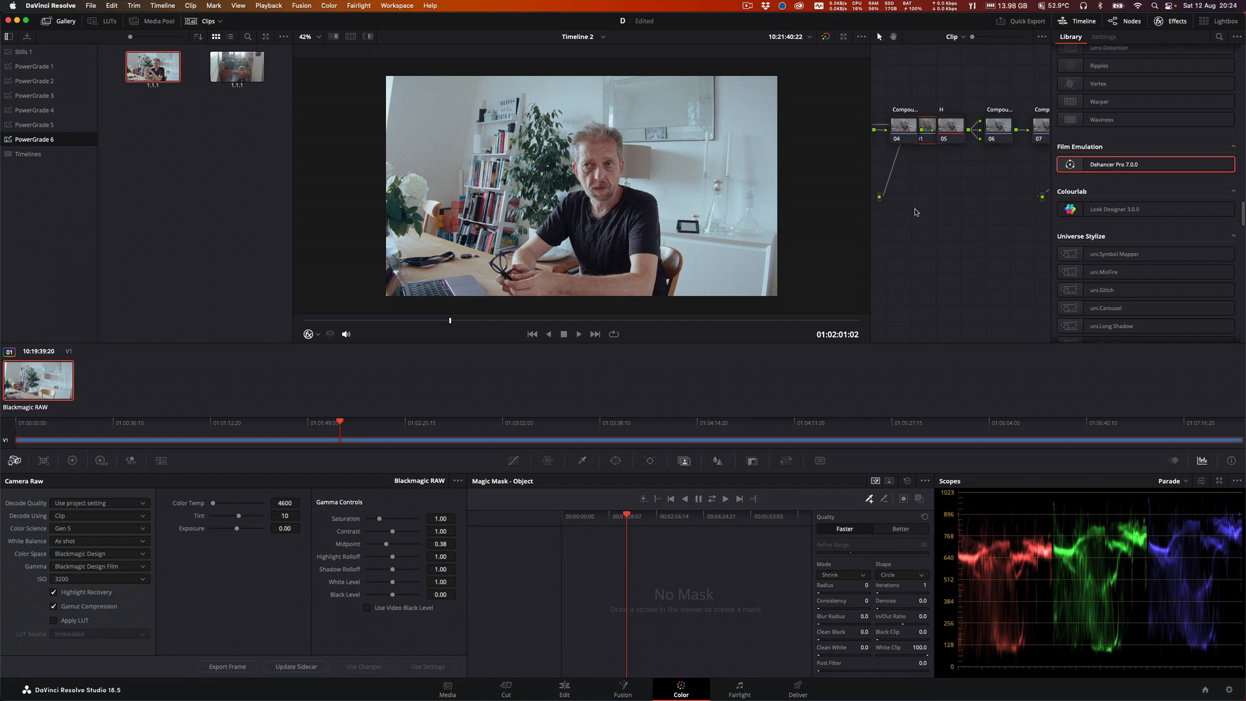
drag(870, 233, 680, 233)
drag(820, 247, 896, 269)
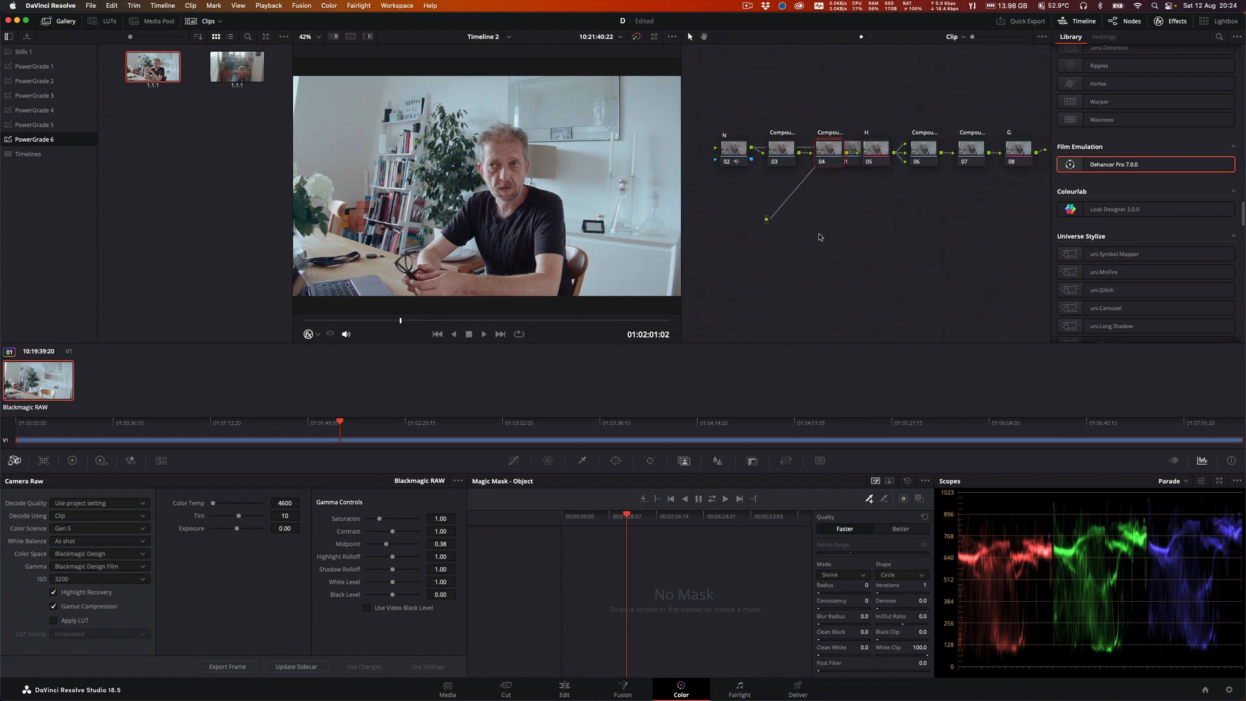
drag(826, 146, 818, 231)
drag(842, 151, 715, 79)
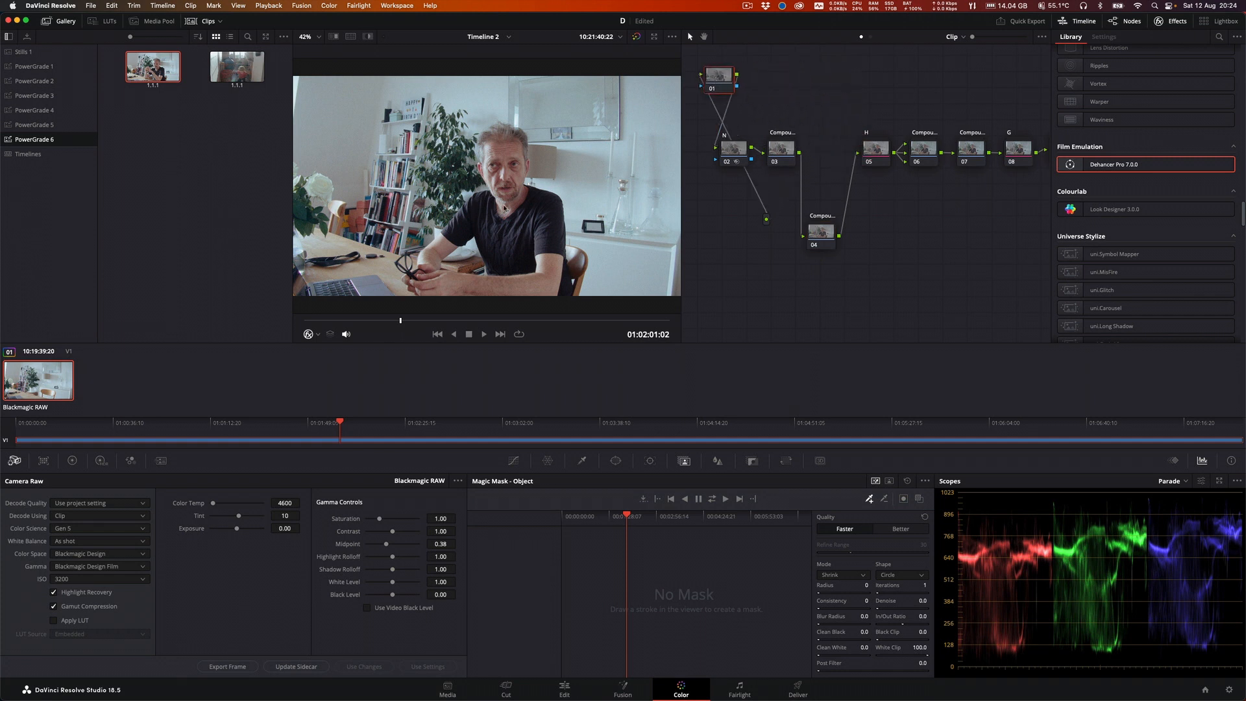
Step: Inspect the PowerGrade look up close on the man's face and the wall behind him
scroll(545, 208, up, 5)
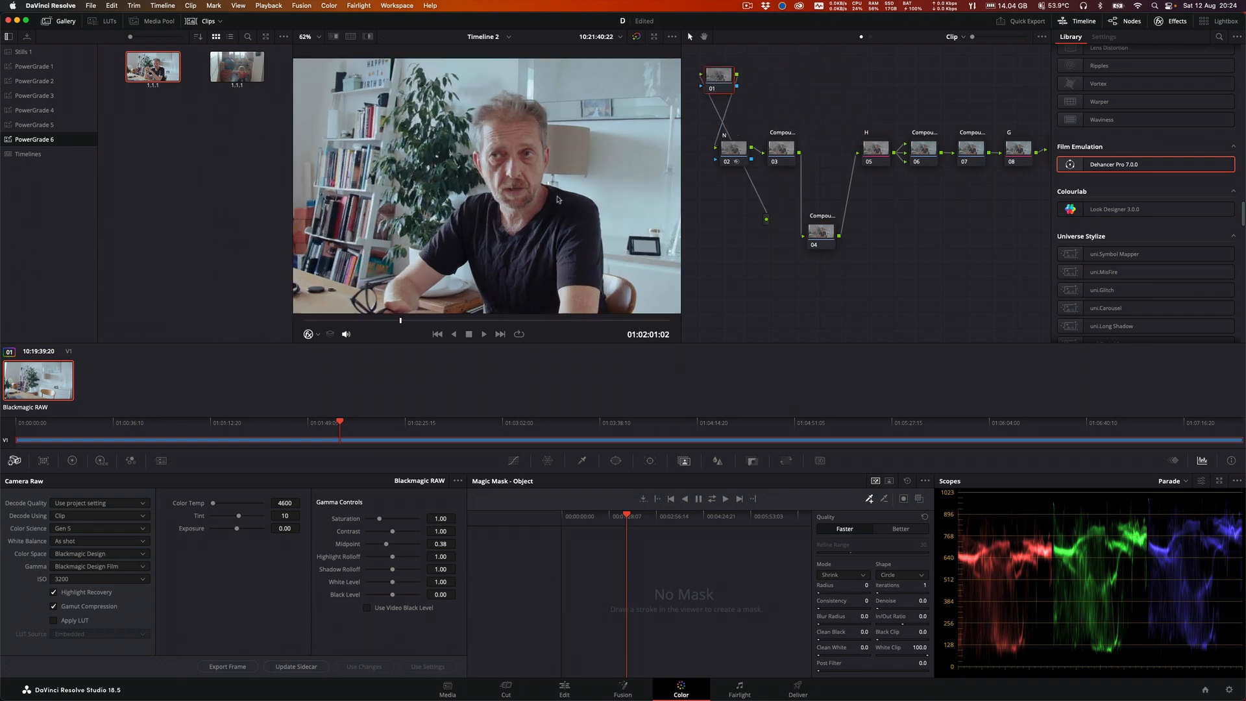
scroll(556, 200, up, 6)
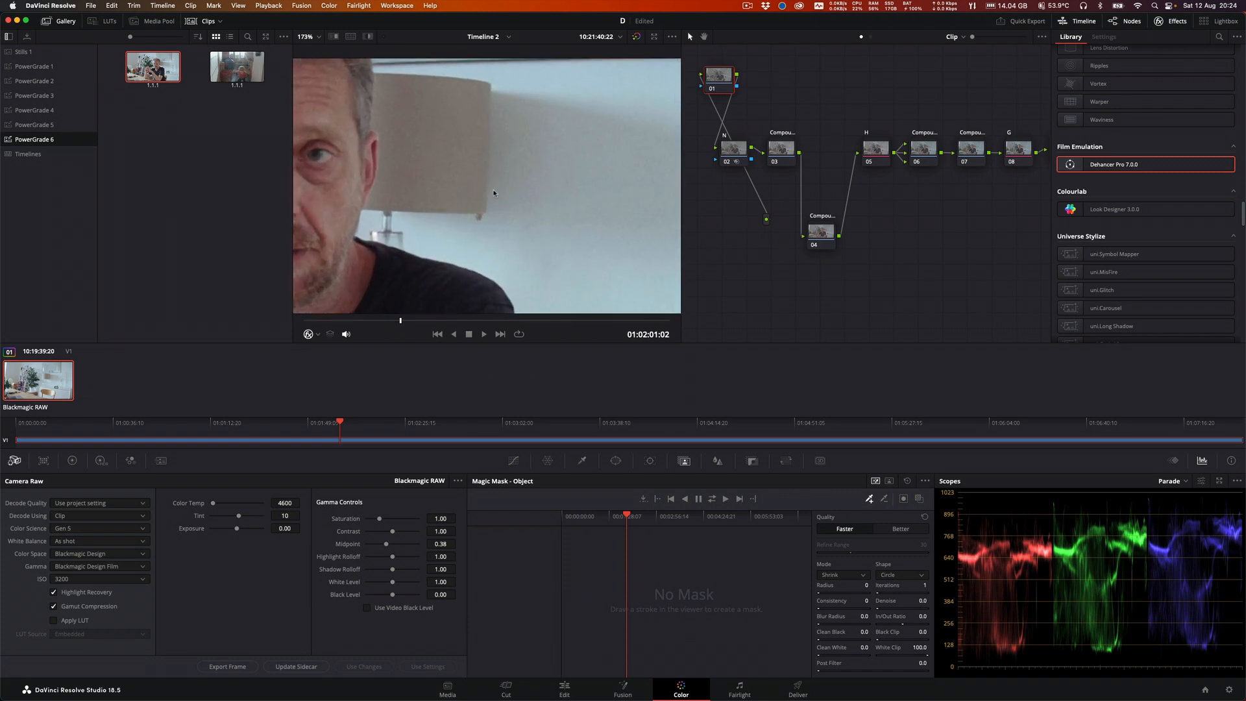
scroll(494, 192, down, 4)
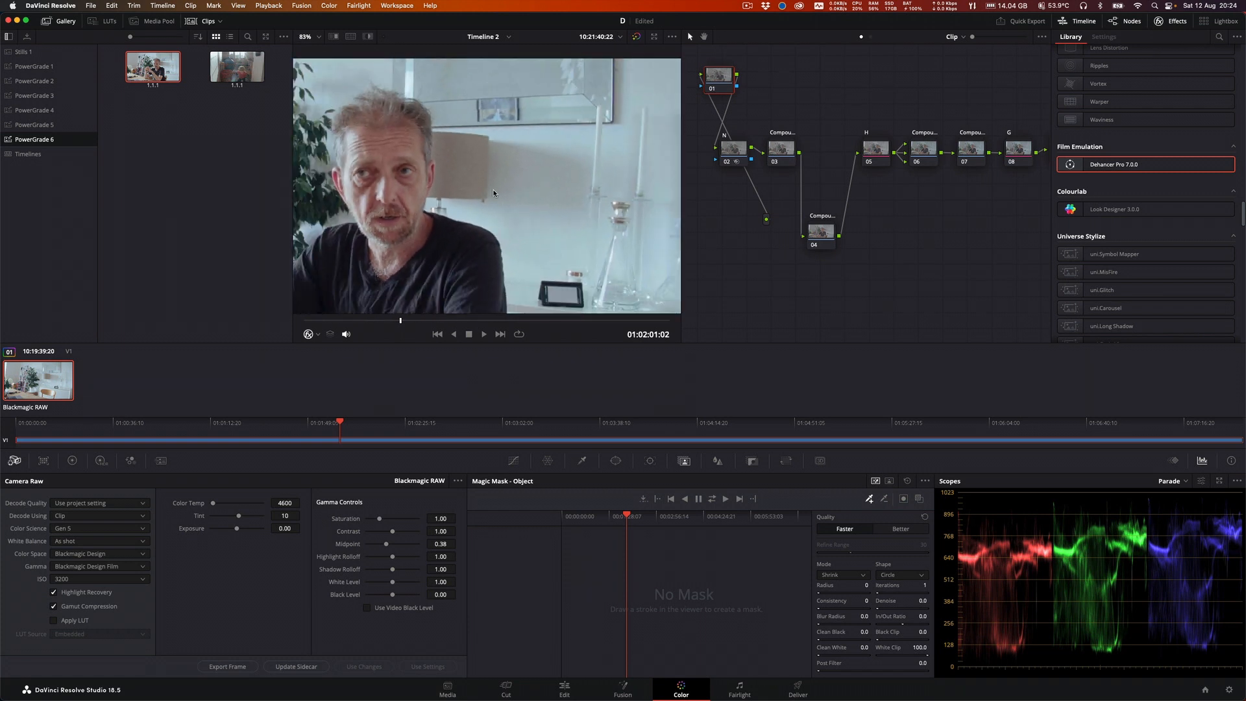
scroll(493, 193, down, 5)
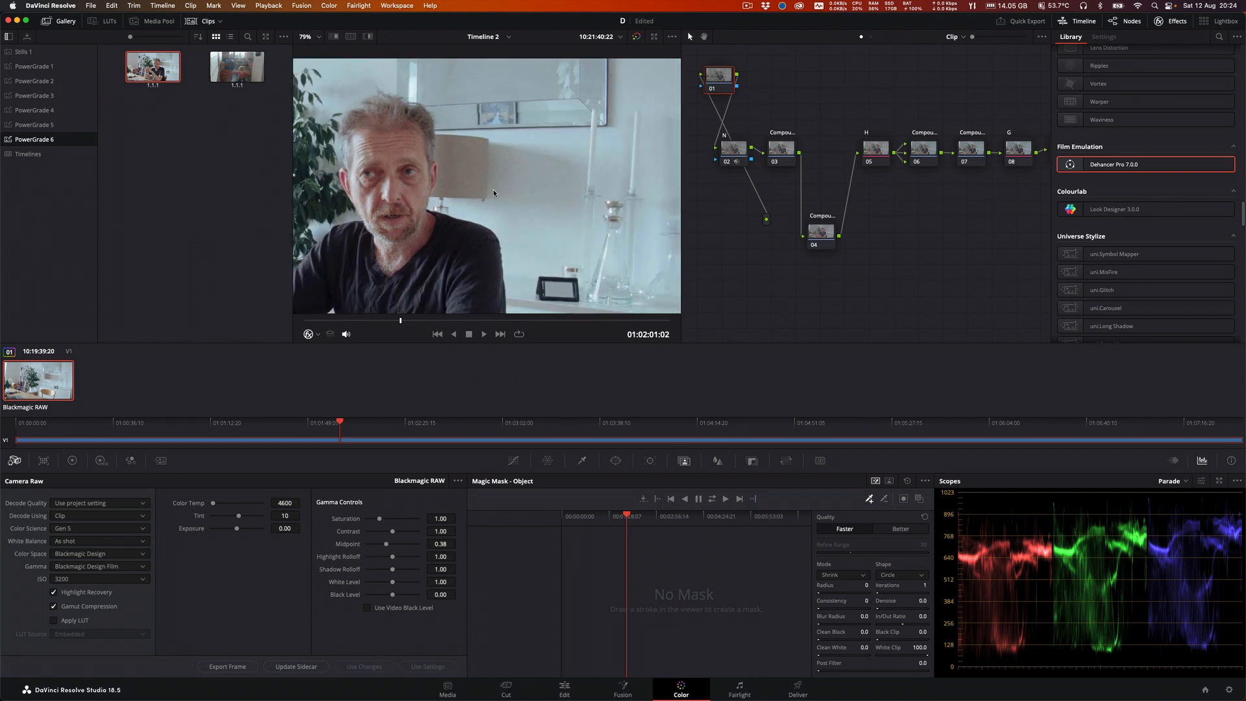
scroll(486, 195, down, 2)
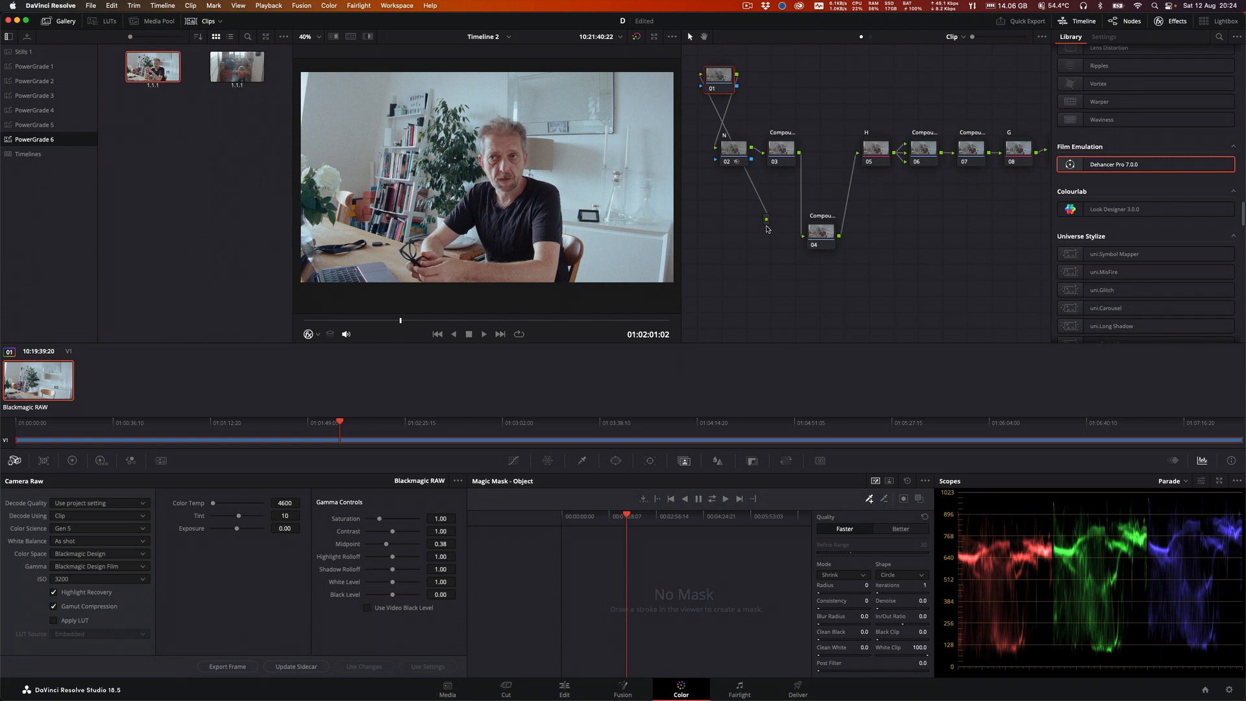
Step: Reset all grades and nodes of the clip and add Dehancer Pro 7.0.0 as a new node after node 01
right_click(902, 263)
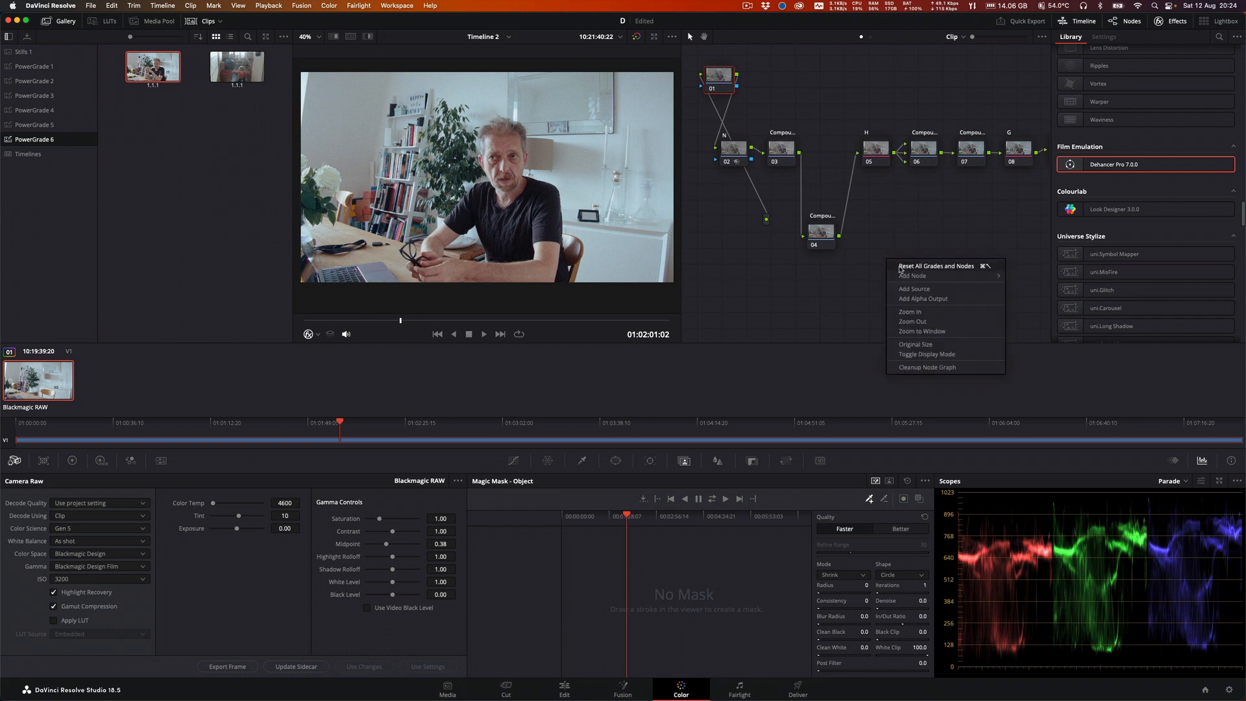
click(921, 266)
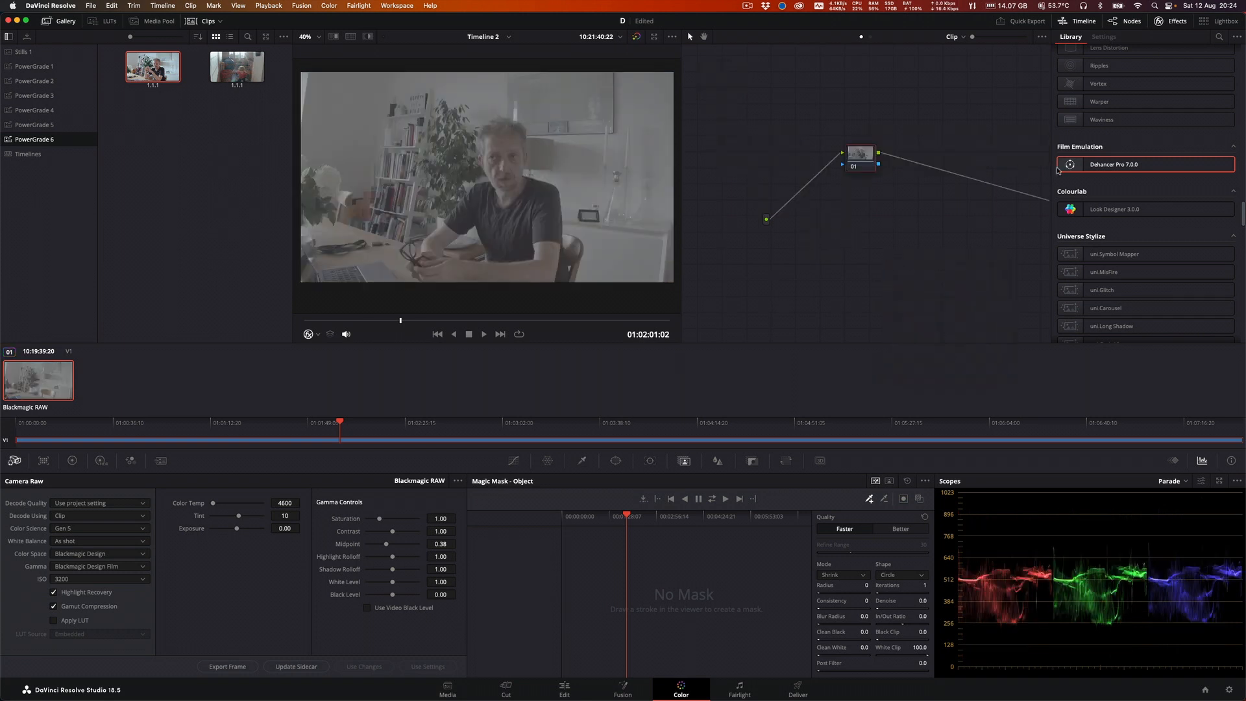
drag(1070, 167, 910, 161)
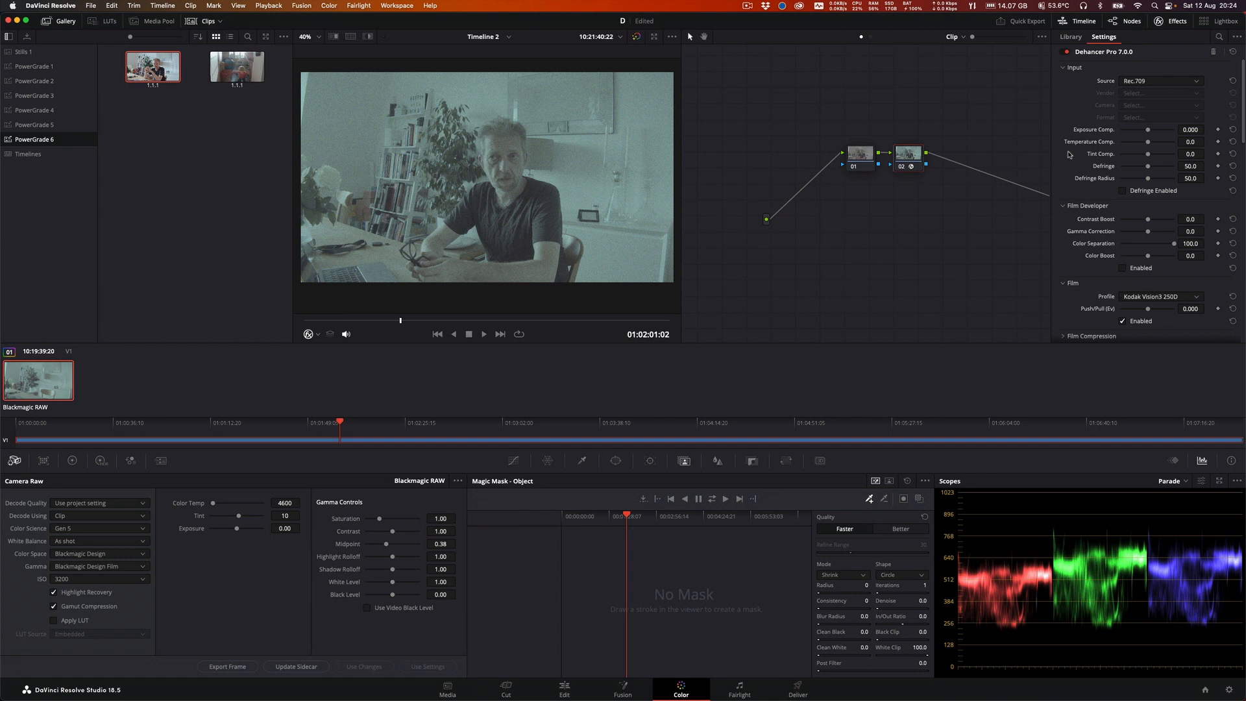
Step: Set Dehancer's input source to Choose Camera with vendor Blackmagic Design and the Pocket Cinema Camera 4K in Film format
click(1165, 81)
click(1155, 168)
click(1149, 94)
click(1149, 145)
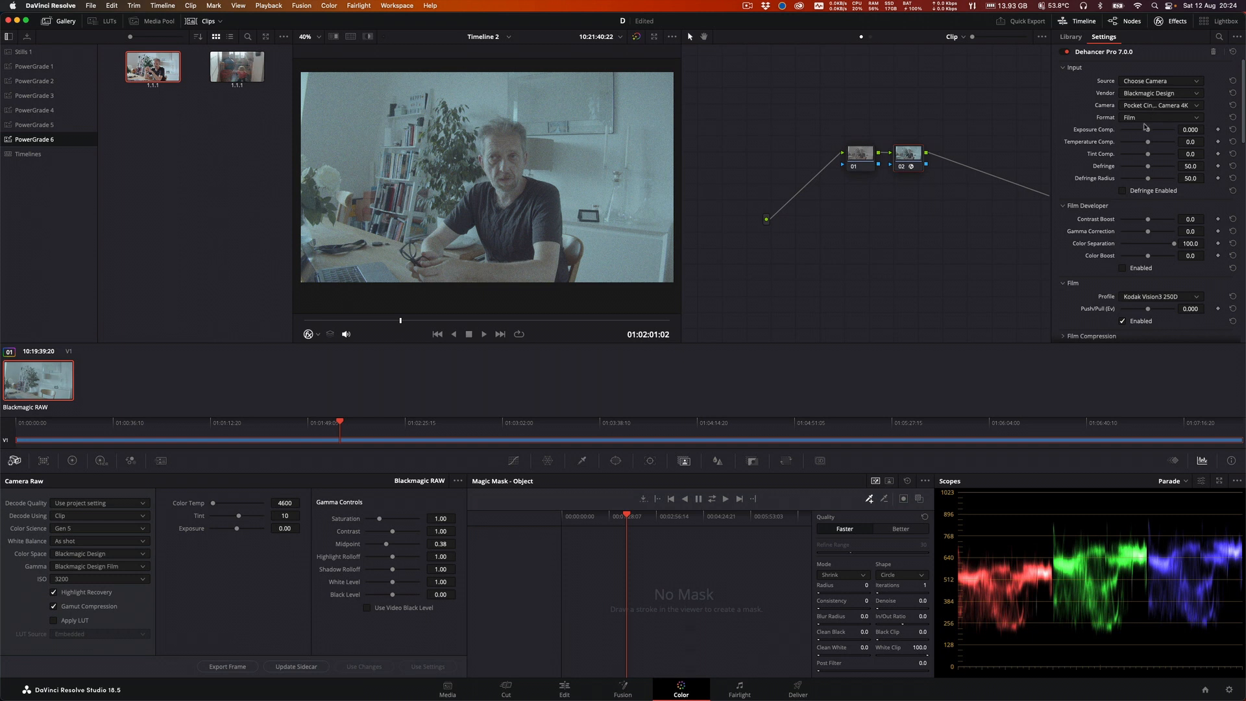
Step: Choose Kodak 2383 Print Film as the print profile in Dehancer
scroll(1126, 184, down, 3)
scroll(1126, 185, down, 5)
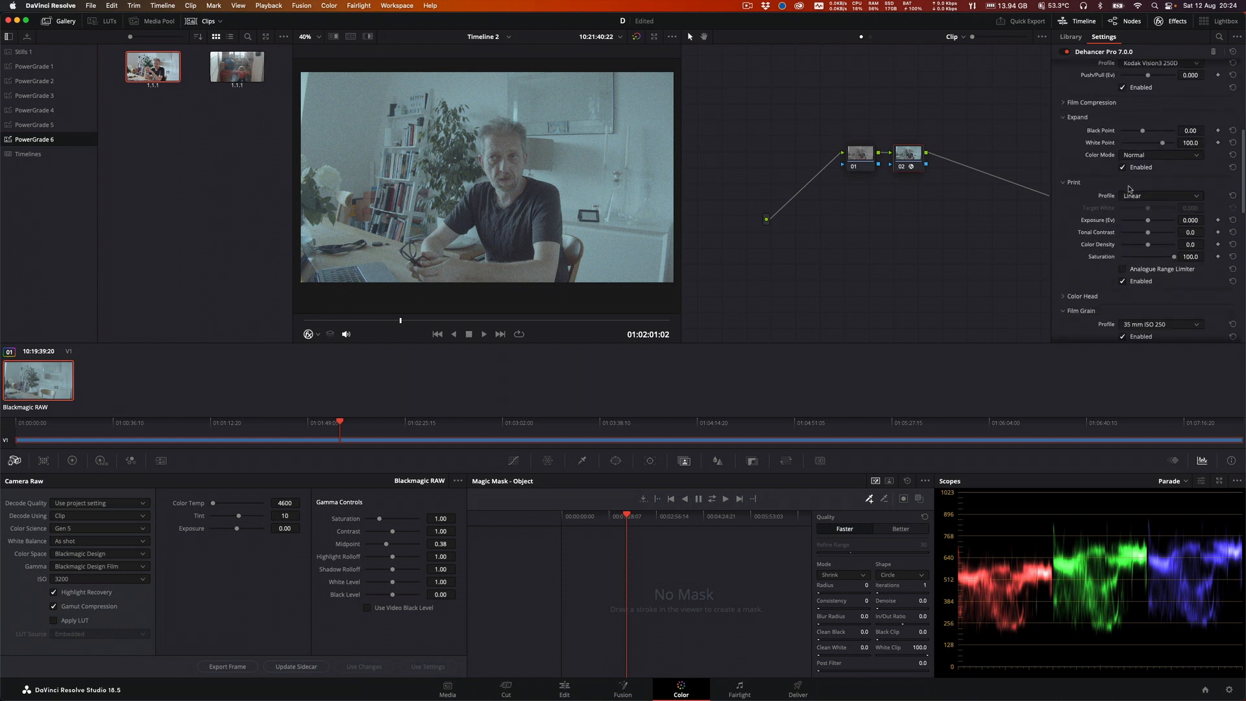
click(1132, 195)
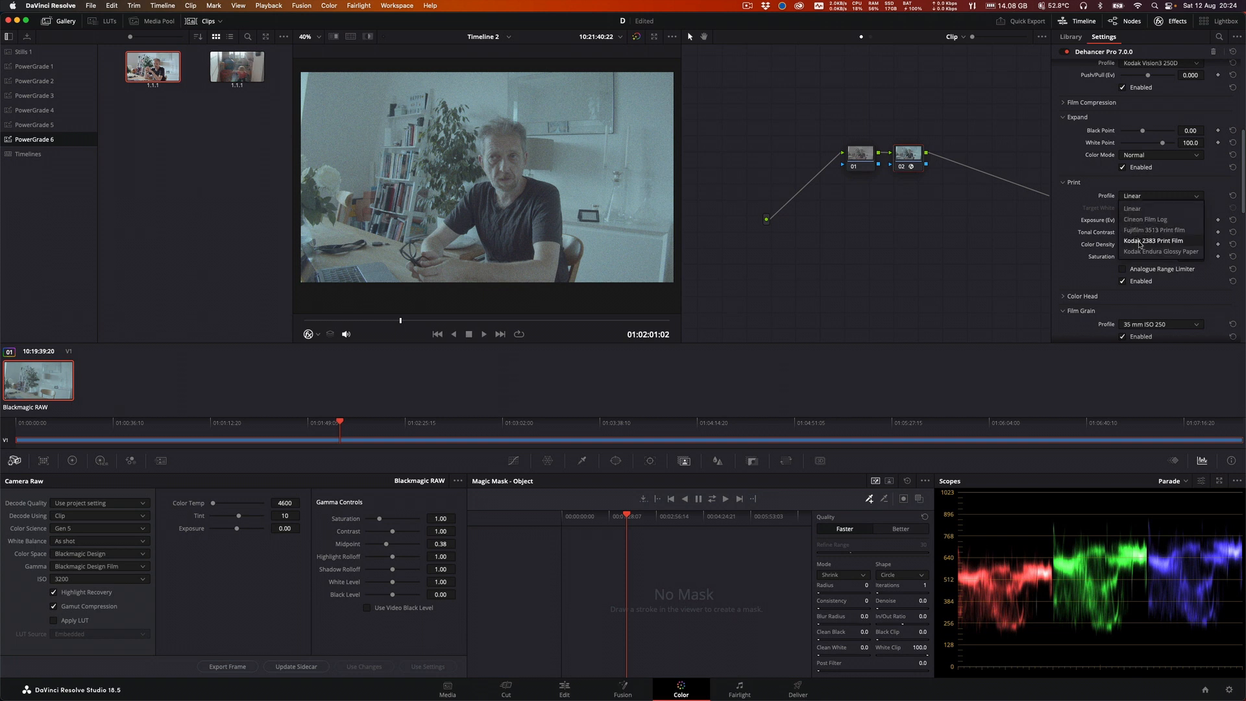
click(1140, 244)
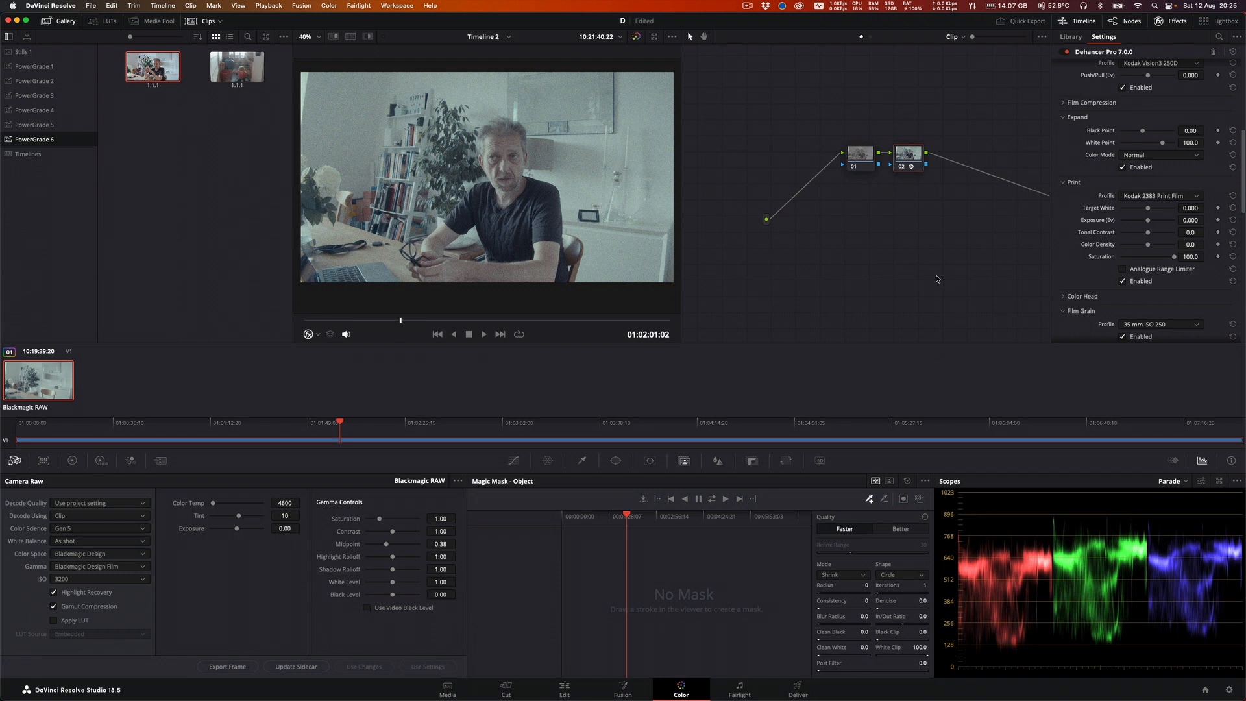
Step: Disable Dehancer's Film Grain and enable Bloom with the 35 mm / Super 35 profile
scroll(1097, 192, down, 5)
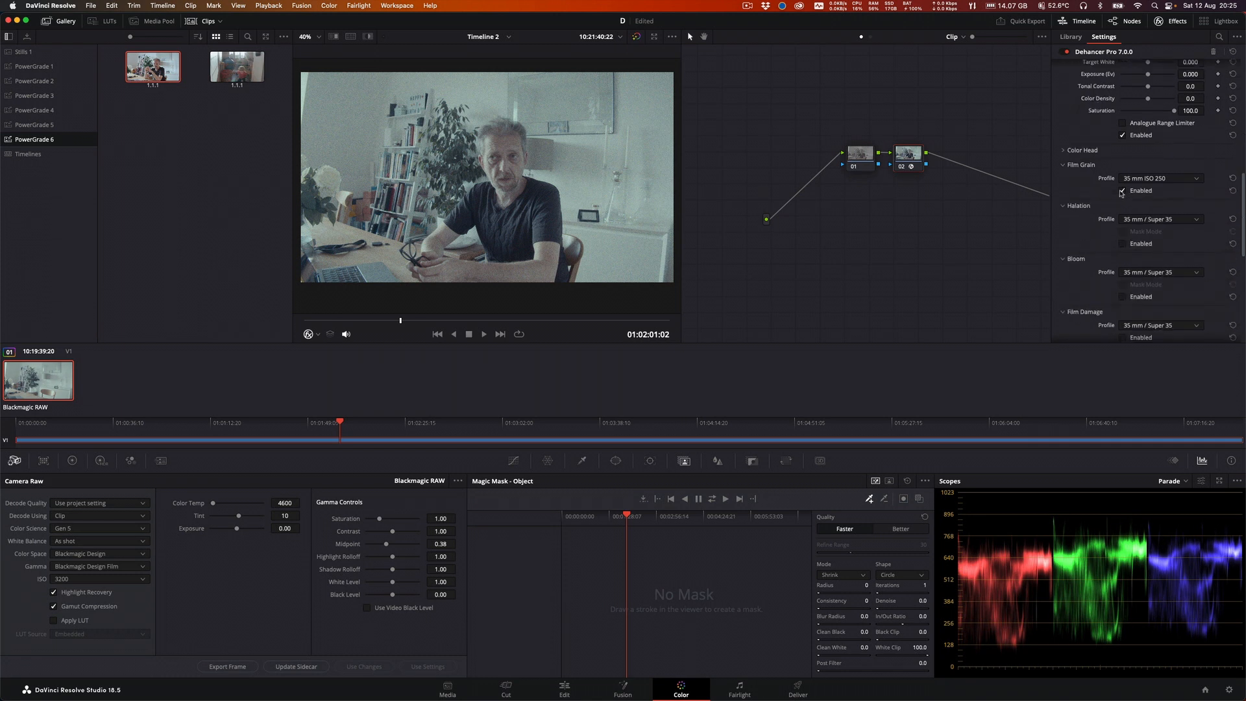
click(1120, 192)
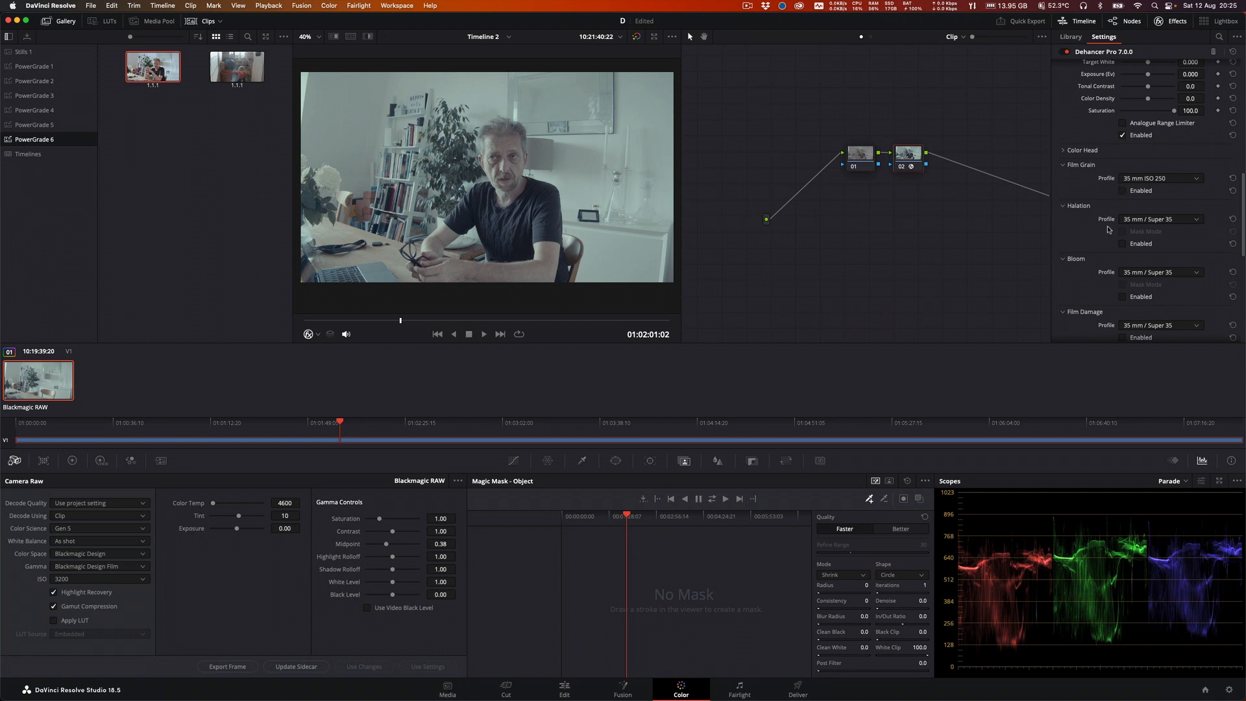
scroll(1109, 229, down, 3)
click(1122, 210)
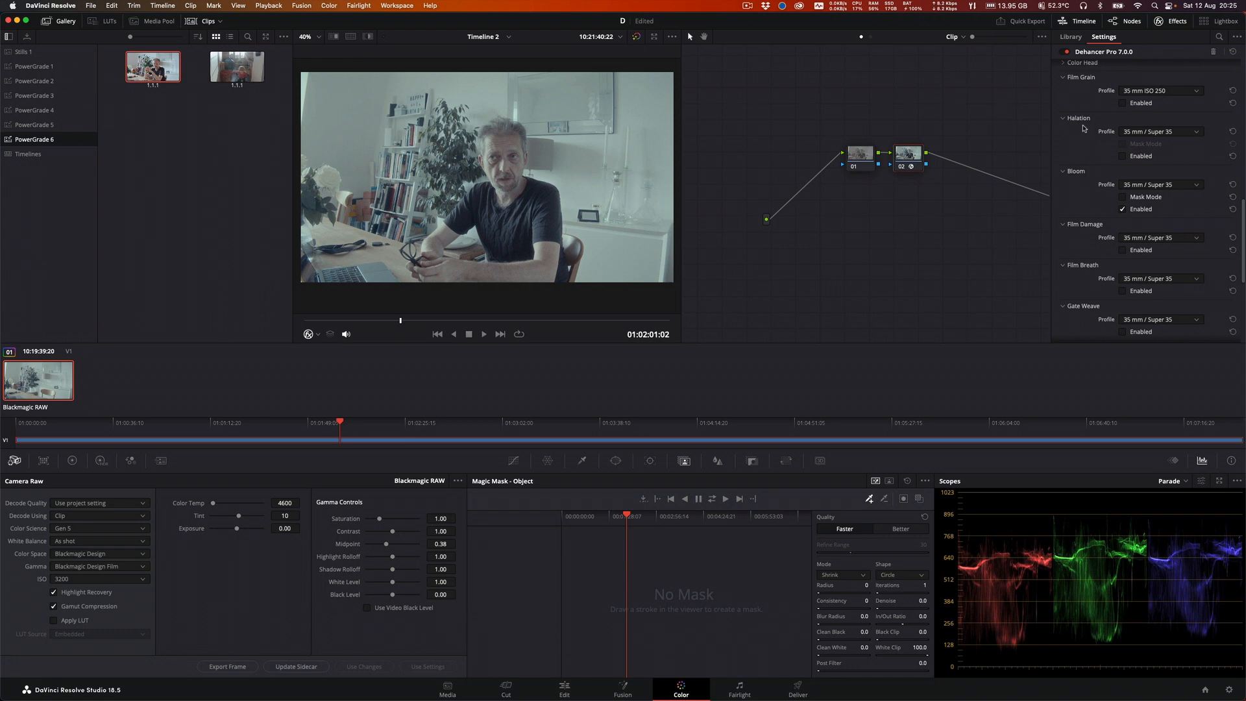
Step: Enable Film Breath with the 35 mm / Super 35 profile, and try the Vignette but leave it disabled
scroll(1080, 133, up, 2)
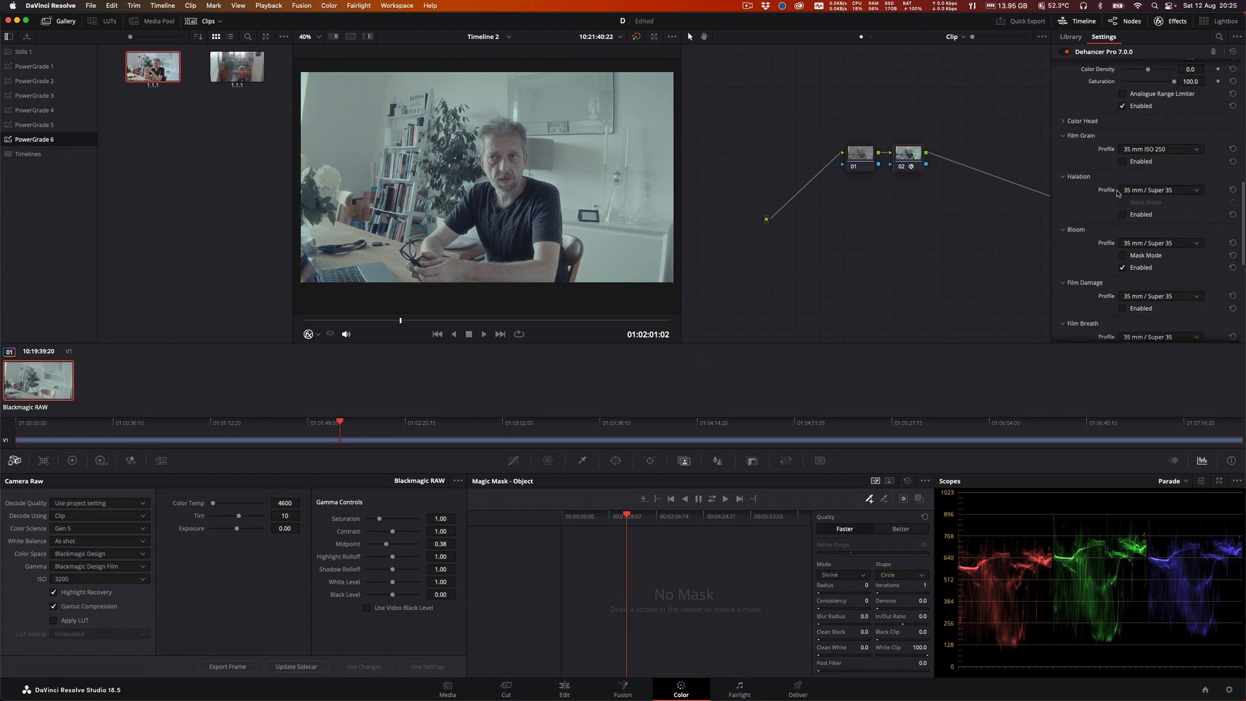
scroll(1071, 238, down, 2)
scroll(1088, 272, down, 2)
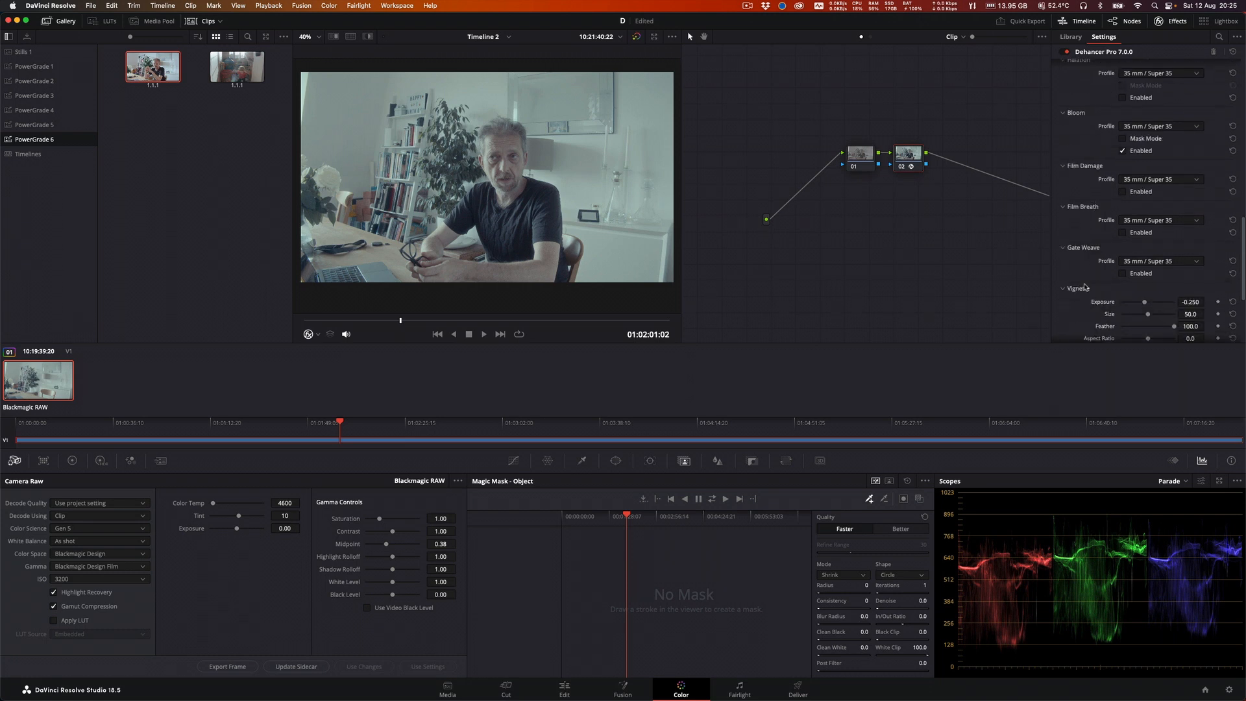
click(1122, 233)
scroll(1090, 270, down, 2)
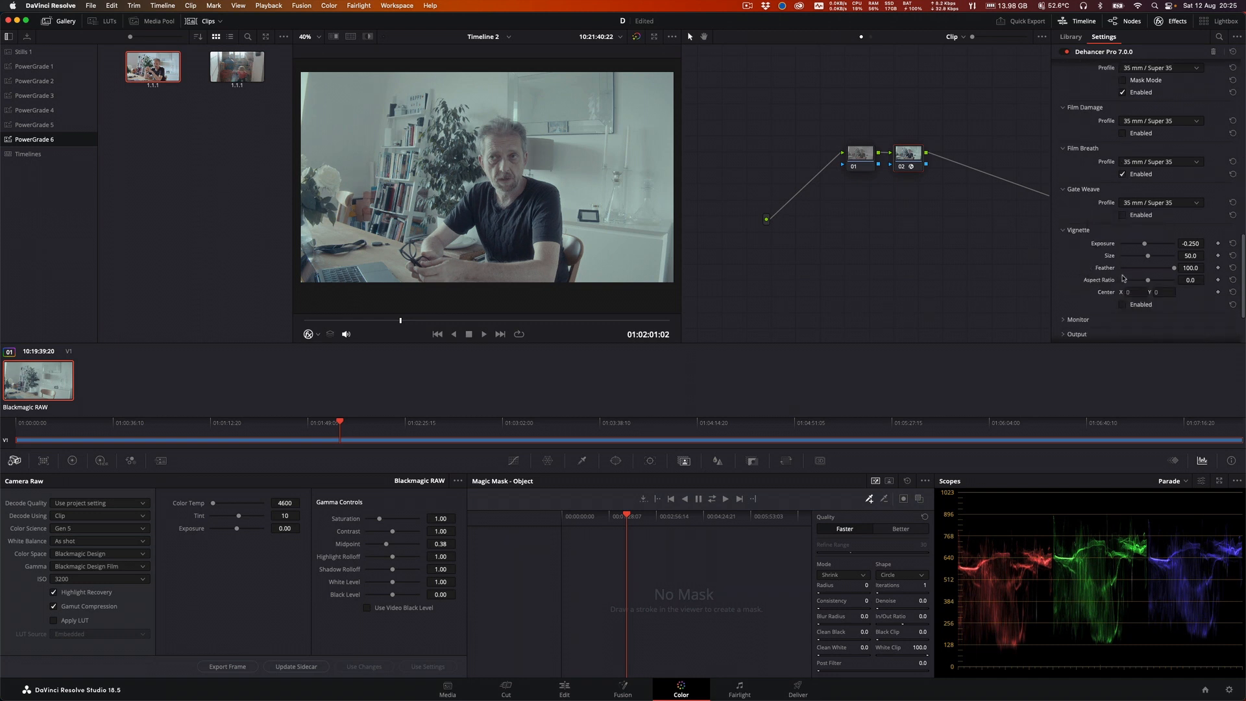
click(1123, 305)
click(1123, 306)
scroll(1123, 309, down, 3)
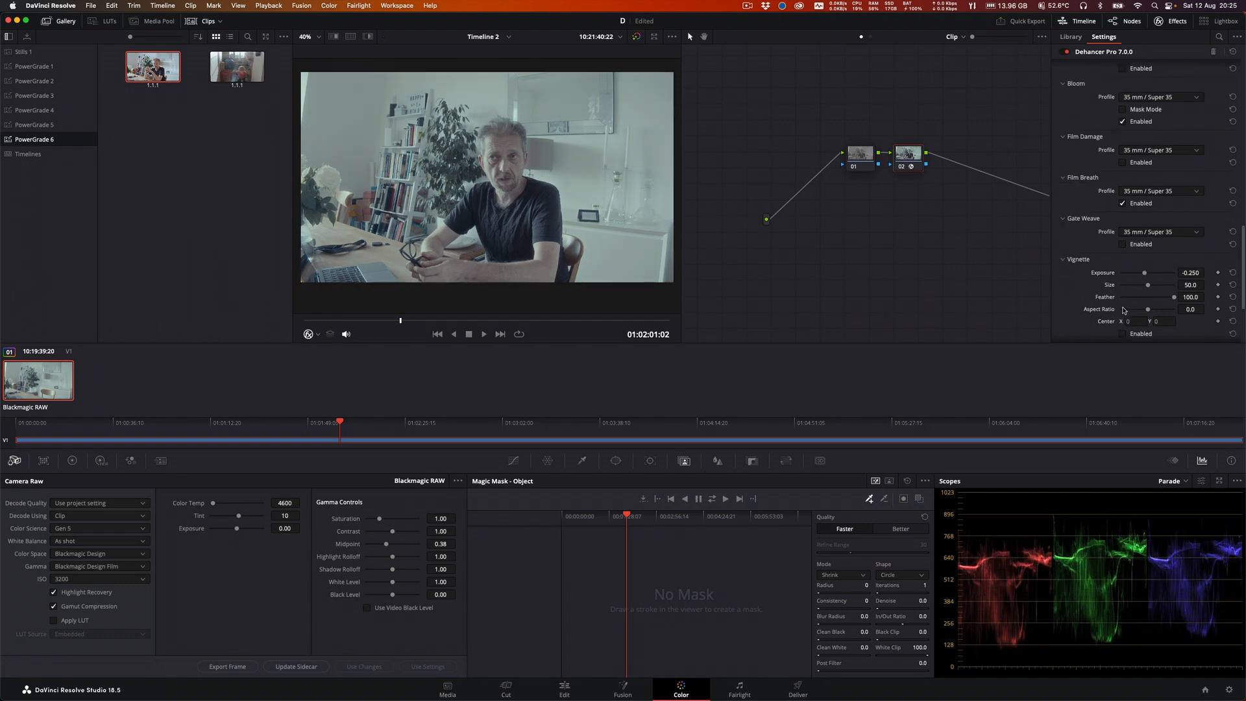
Step: Lower the Target White of the Kodak 2383 print slightly
scroll(1119, 305, up, 8)
scroll(1117, 303, up, 6)
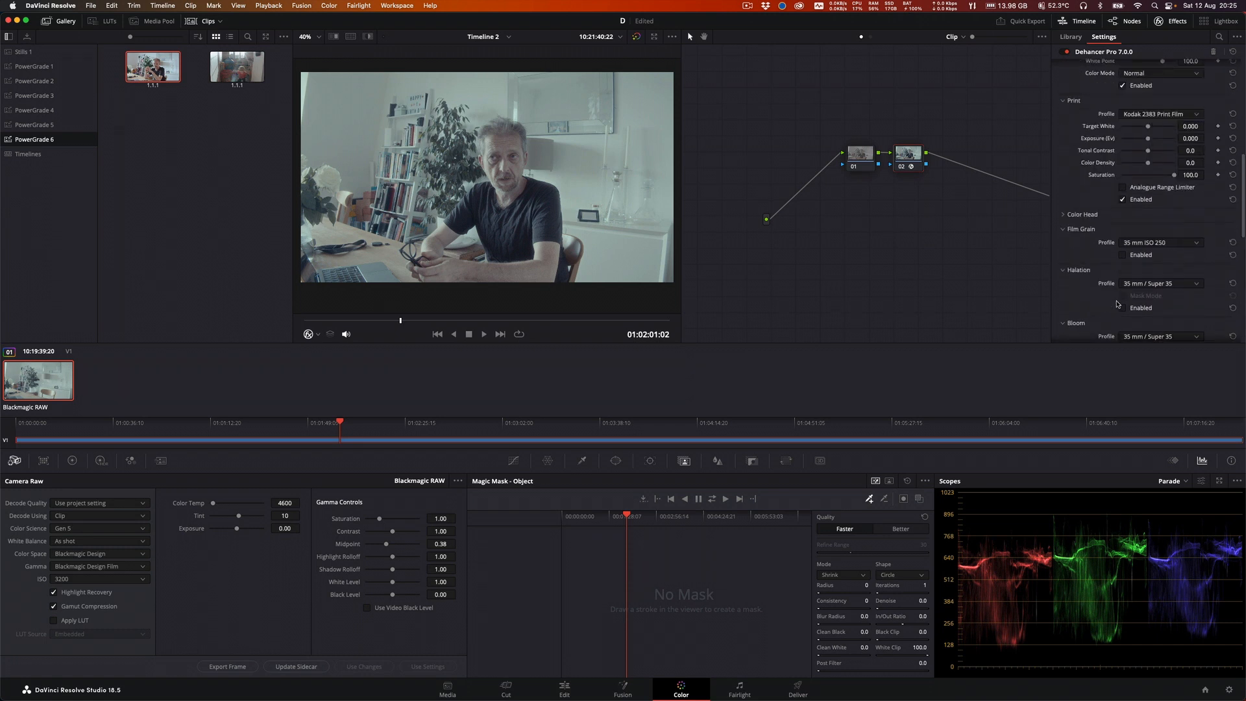
scroll(1114, 261, down, 2)
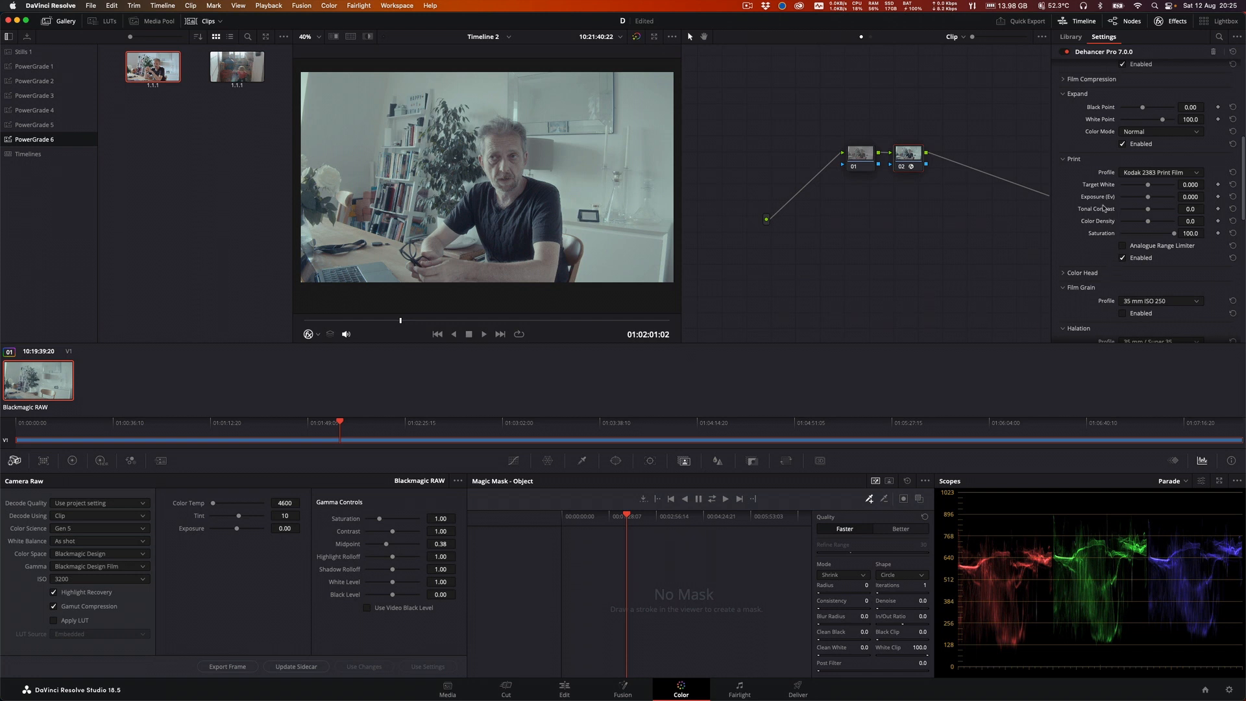
drag(1147, 185, 1145, 187)
scroll(1118, 210, up, 1)
scroll(1119, 209, up, 6)
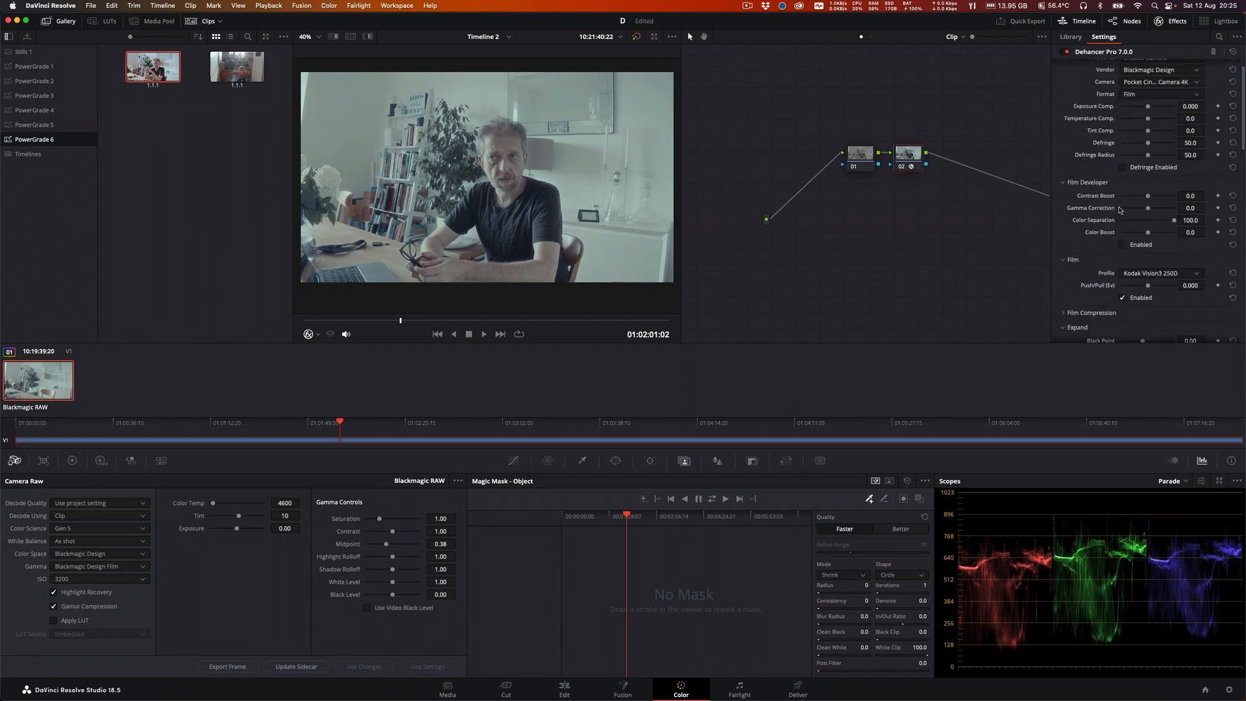
scroll(1127, 234, up, 1)
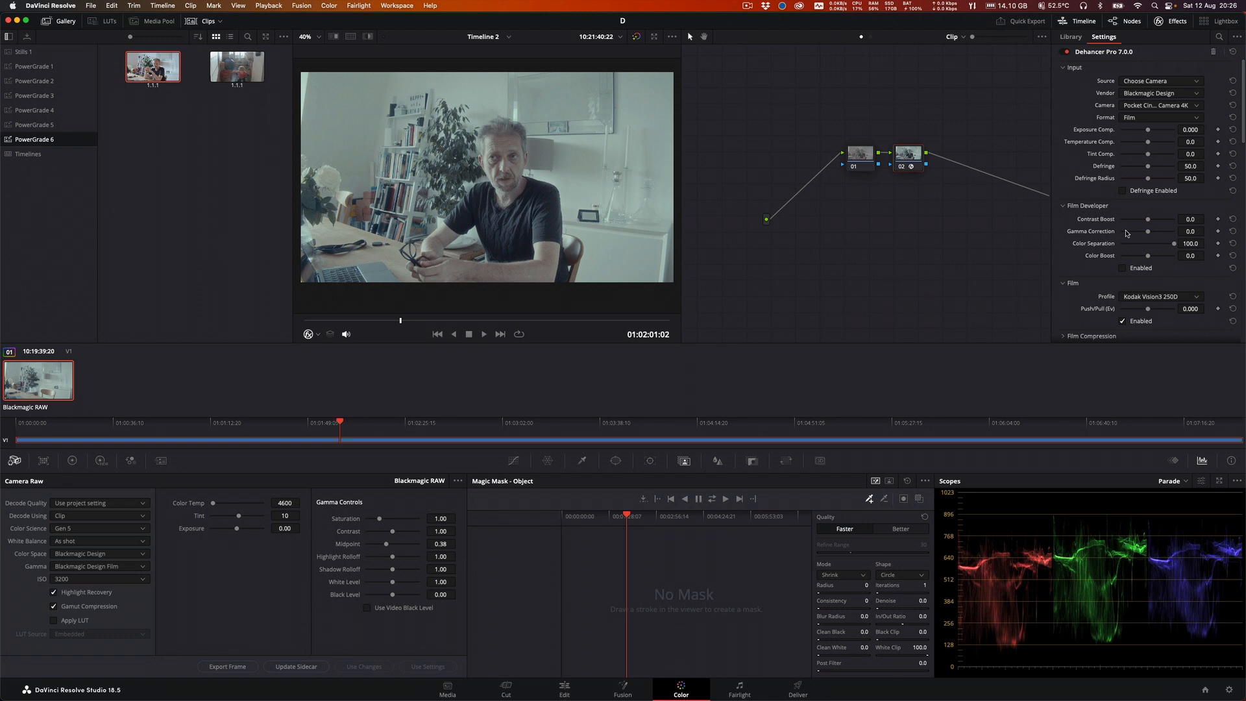
Step: Set Dehancer's input Exposure Comp. to about -0.138 and Temperature Comp. to 0.1
click(1149, 130)
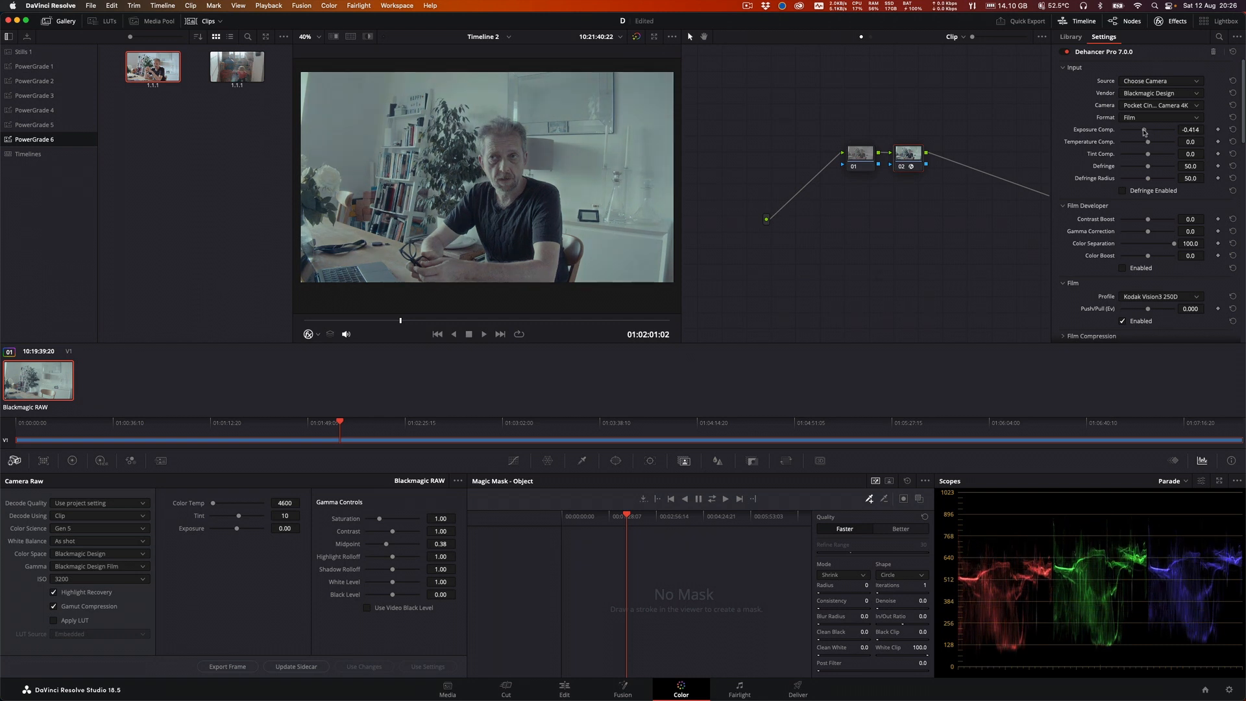
drag(1148, 132, 1146, 131)
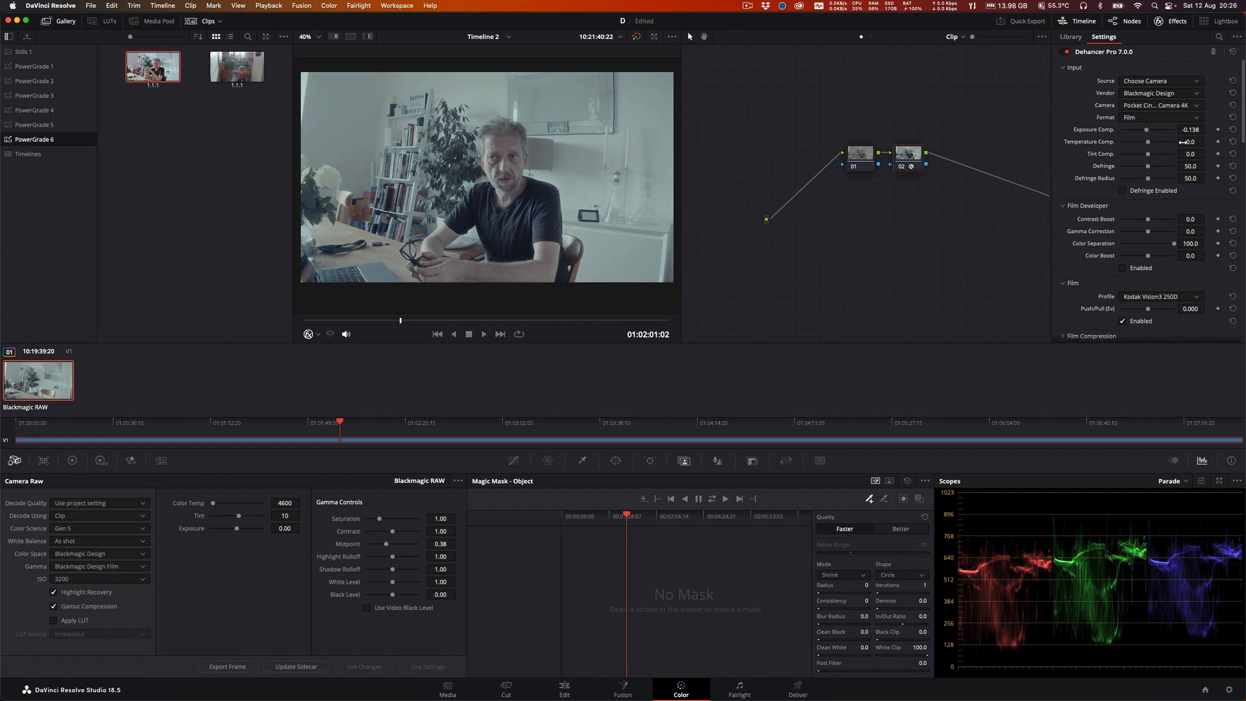
drag(1190, 142, 1192, 142)
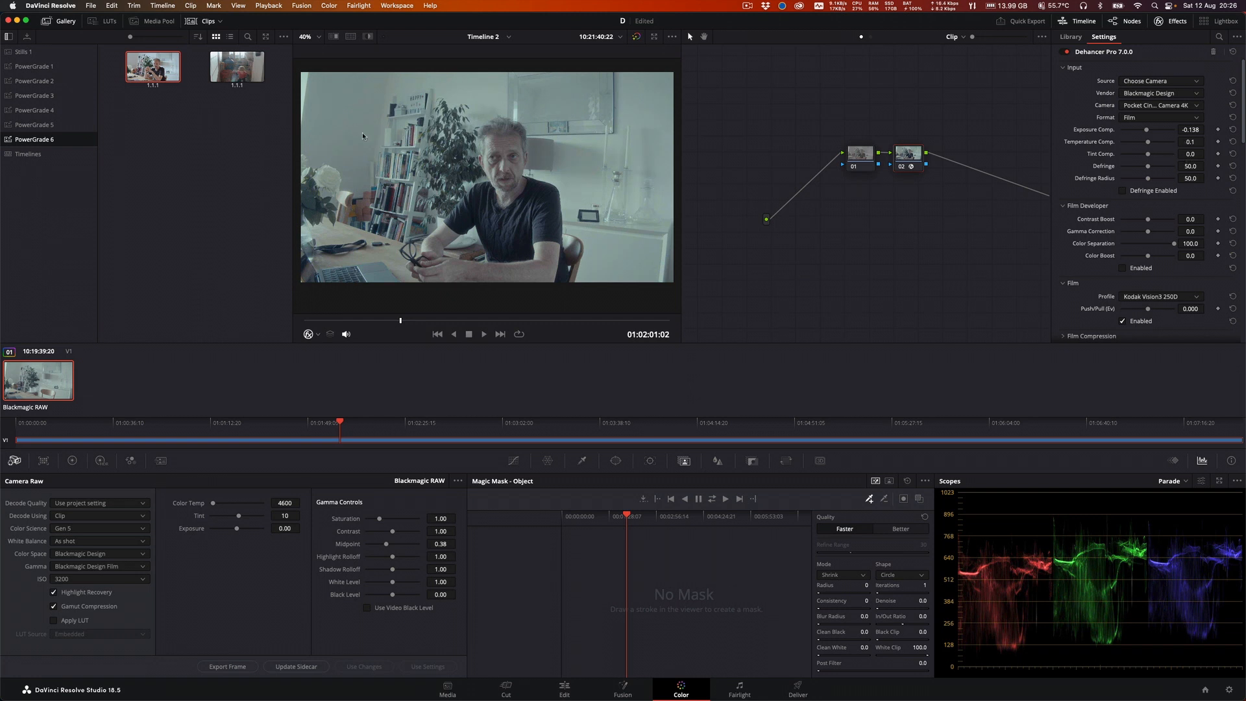
click(269, 6)
mouse_move(277, 48)
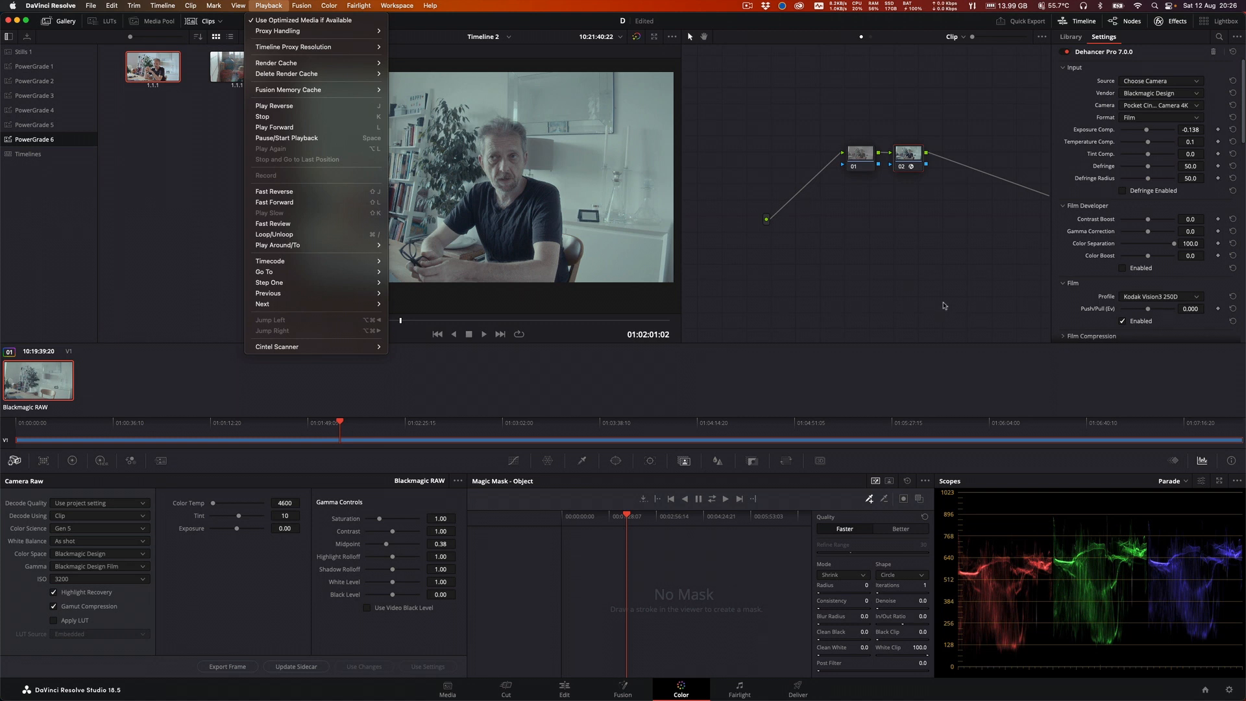
click(968, 279)
Step: Try Defringe but leave it off, and set the Film Developer's Contrast Boost to about -22.9 and Gamma Correction to about 7.8
click(1123, 191)
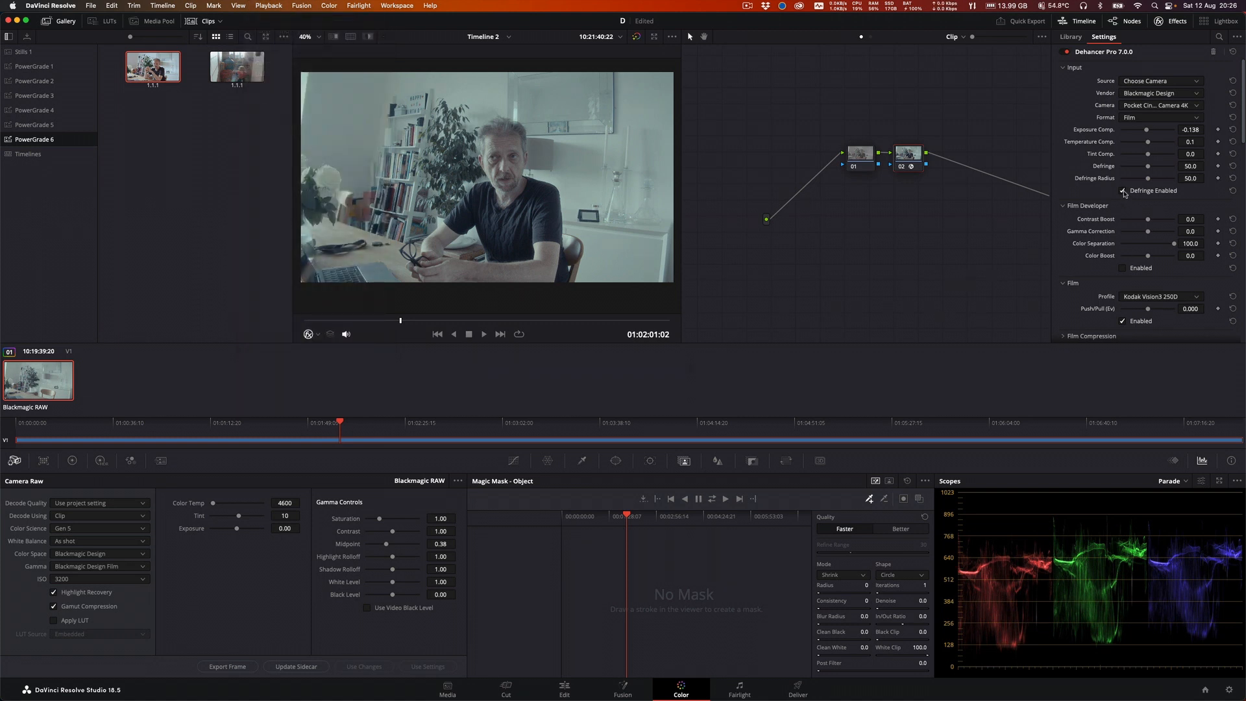
click(1123, 191)
drag(1141, 222, 1158, 221)
drag(1158, 221, 1142, 218)
drag(1148, 232, 1151, 234)
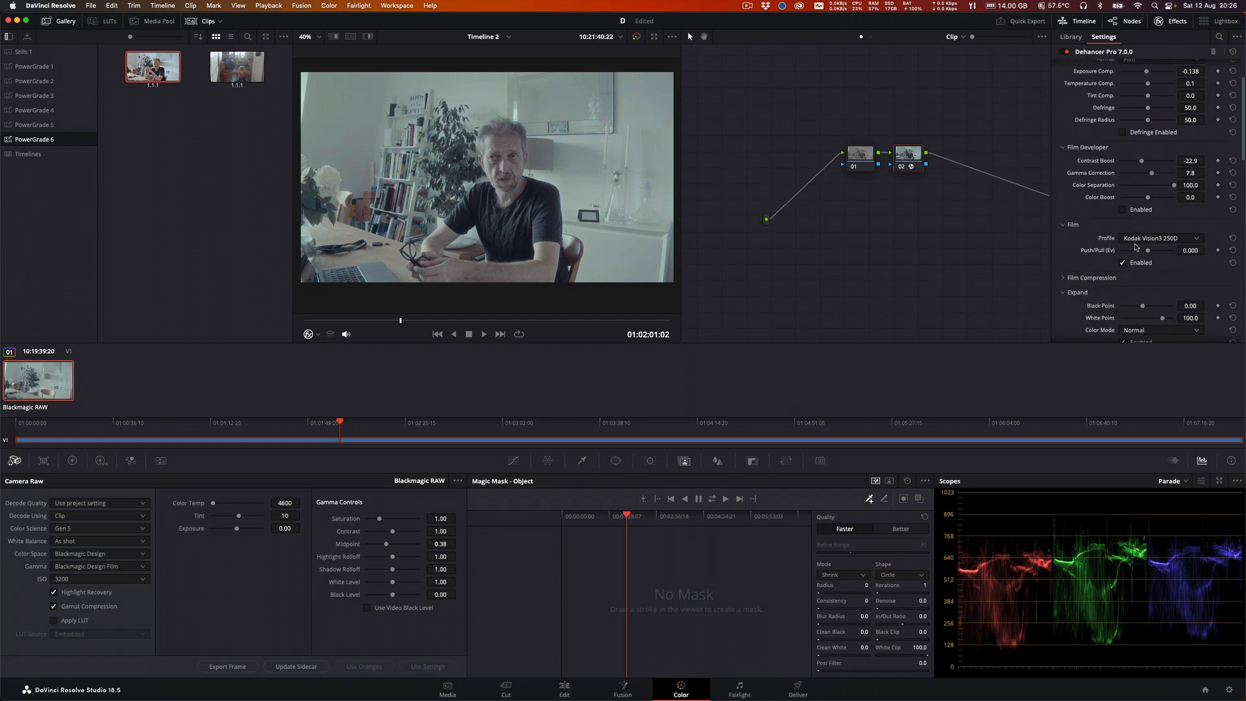
Step: Set Dehancer's film Push/Pull to about -0.128 and the Film Compression Impact to about 62.4, and review the remaining effect settings
scroll(1136, 245, down, 3)
drag(1148, 192, 1145, 198)
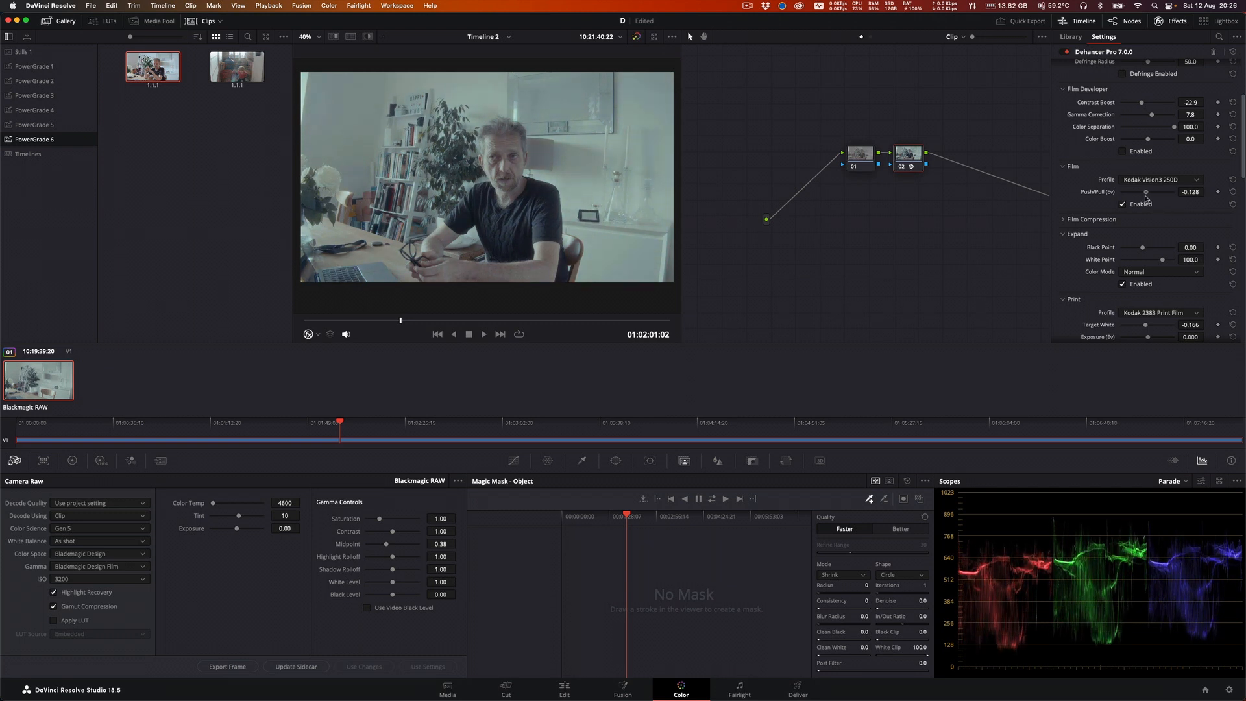
click(1066, 220)
mouse_move(1153, 233)
mouse_down()
mouse_move(1140, 233)
mouse_move(1154, 235)
mouse_up()
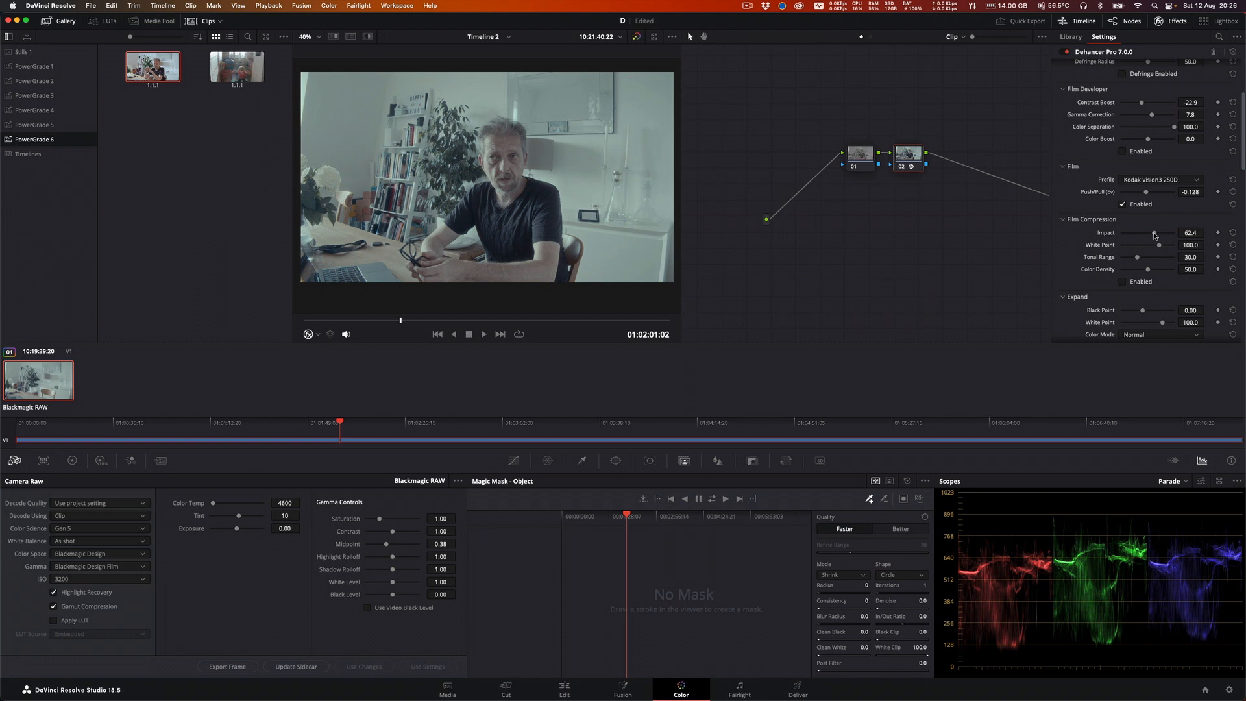
scroll(1133, 245, down, 5)
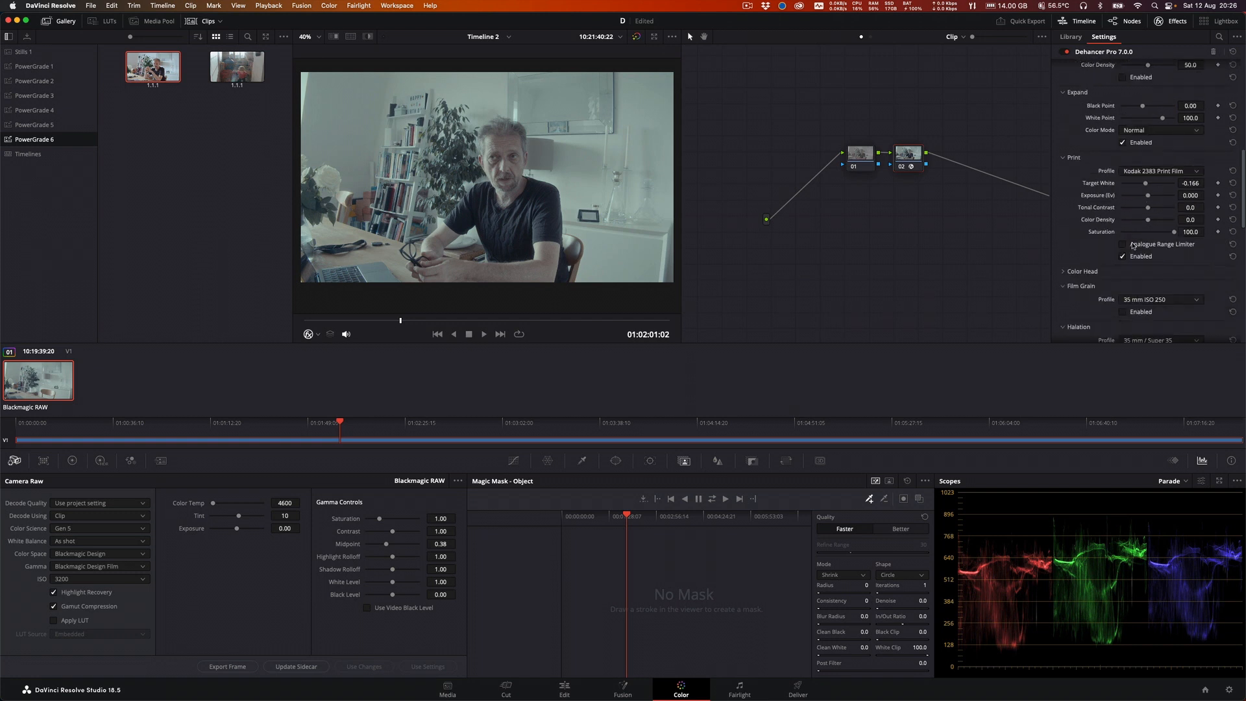
scroll(1133, 245, down, 1)
scroll(1132, 246, down, 4)
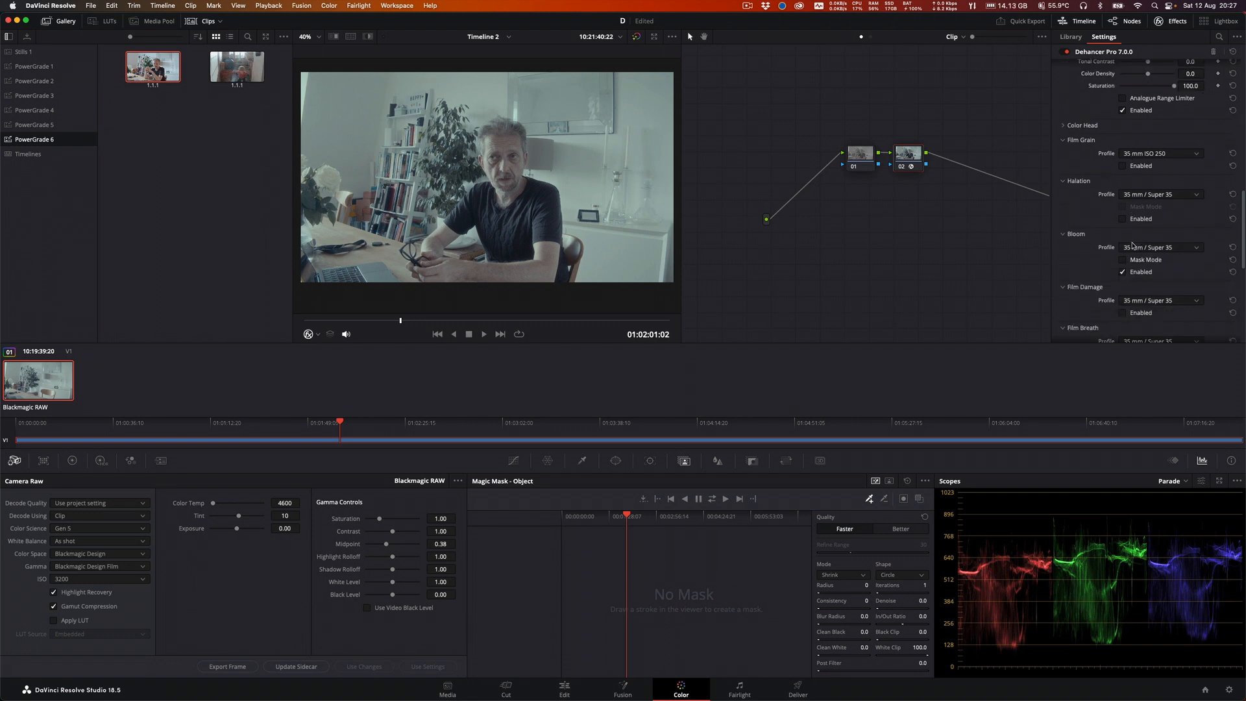
scroll(1133, 245, down, 1)
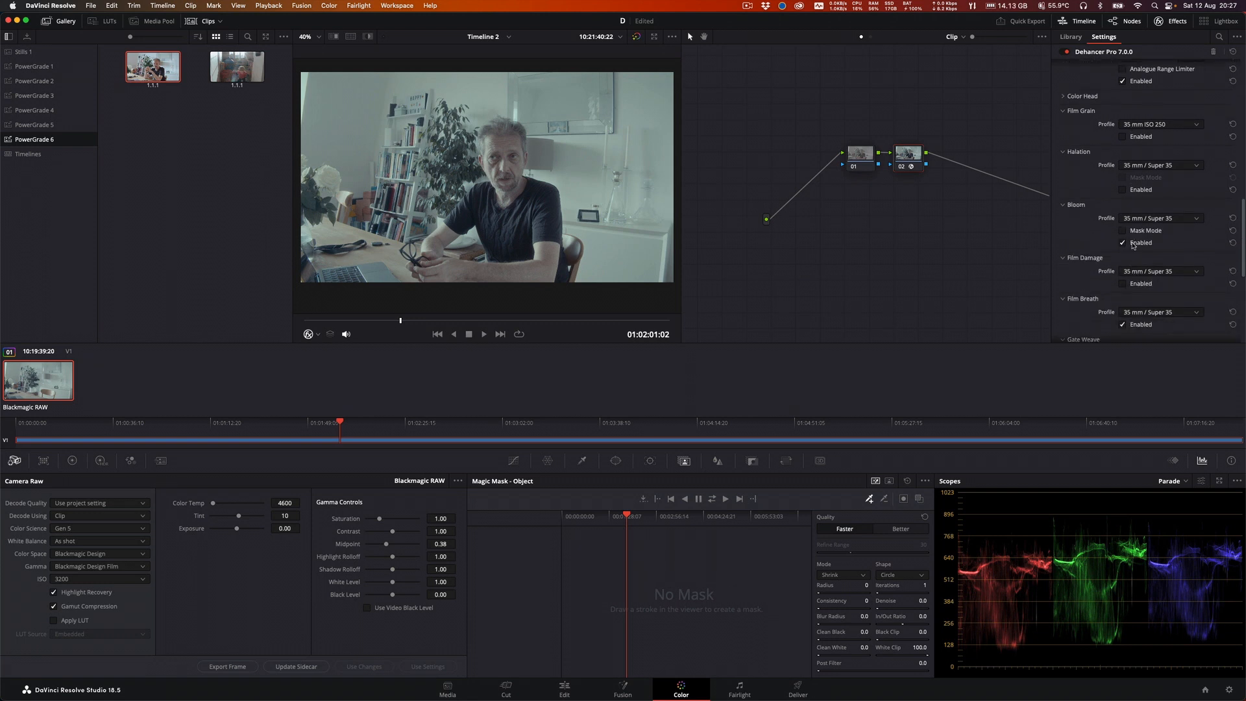
Step: Set the Blackmagic RAW clip's Decode Quality to 4096 x 2160 and reset all its grades and nodes
click(133, 504)
click(130, 523)
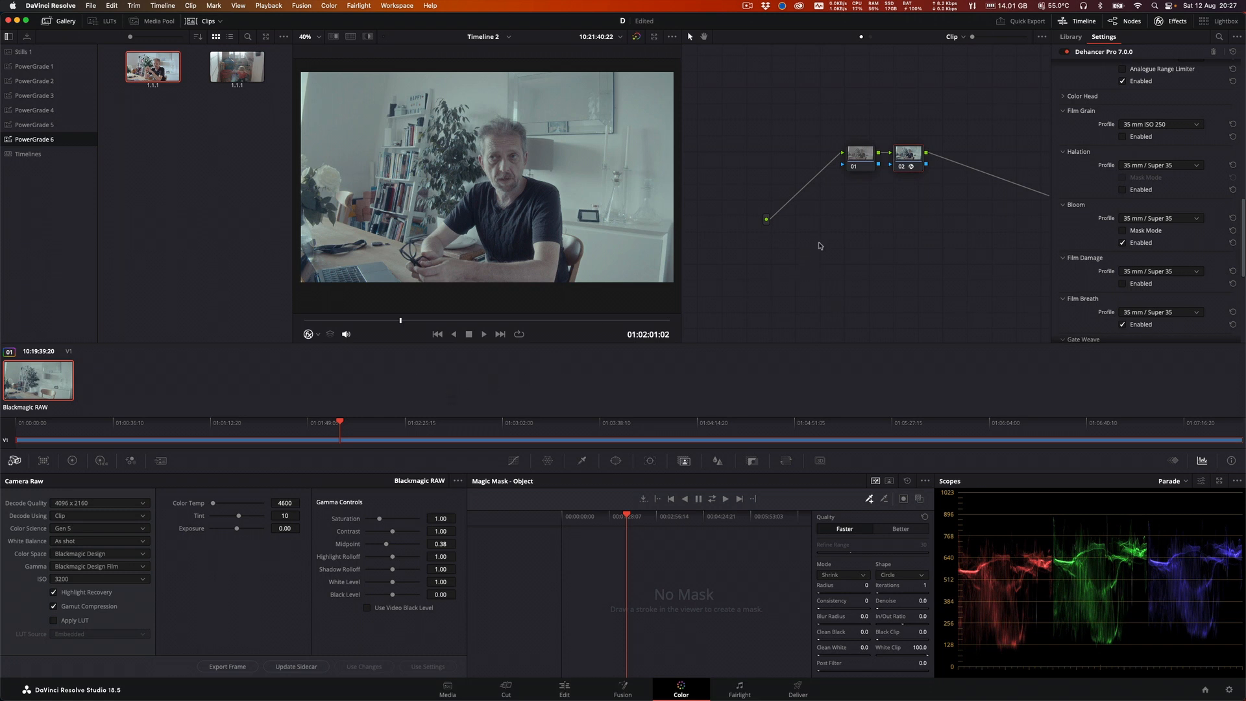
right_click(851, 225)
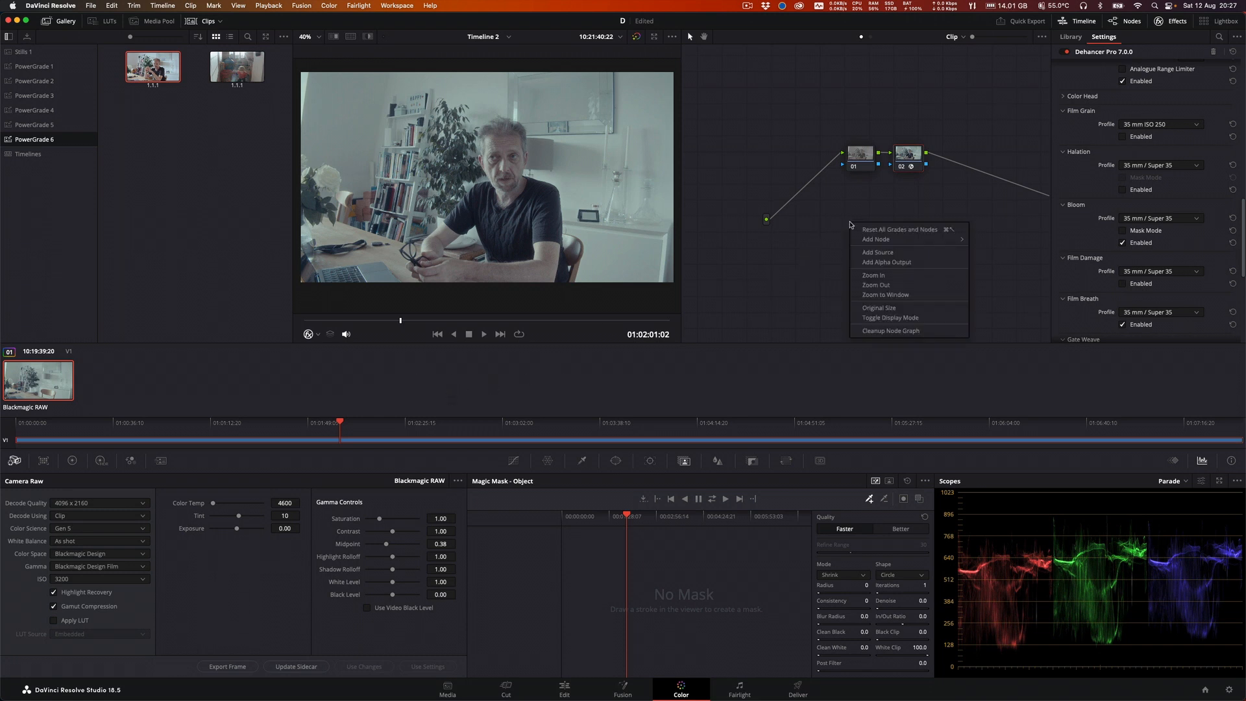
click(863, 229)
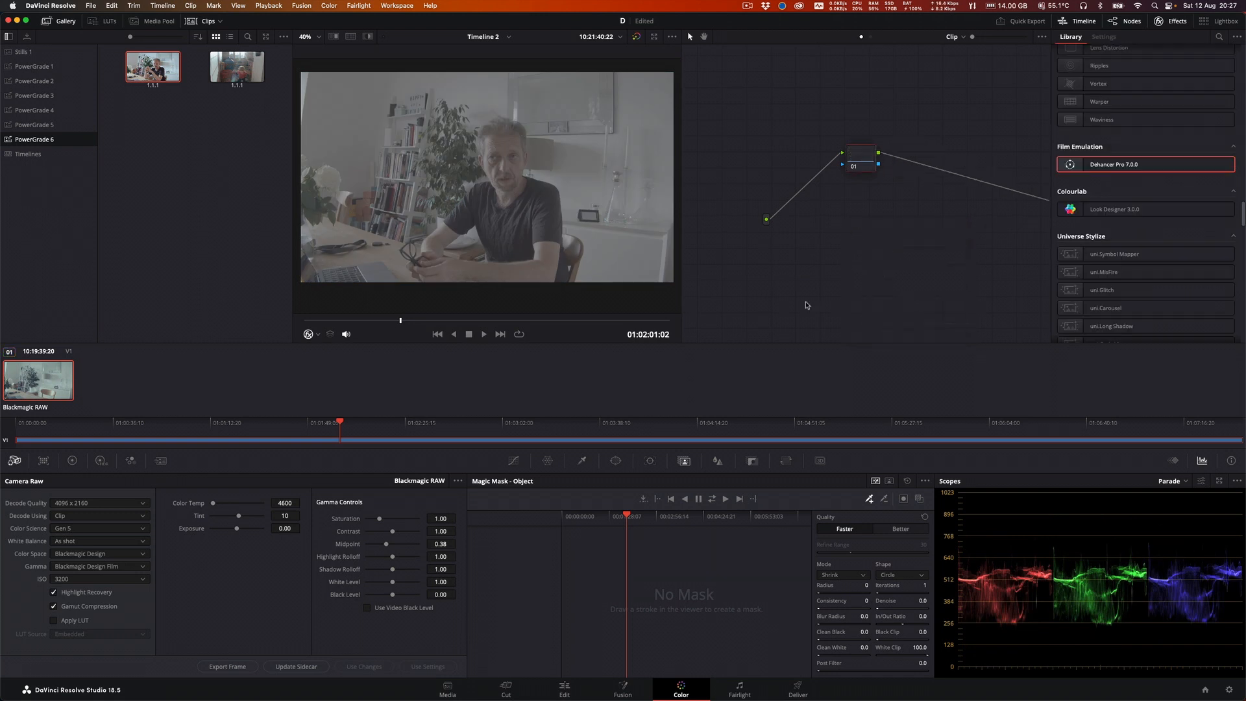
Step: Open Timeline 1 for grading and reset all grades and nodes of its RED clip
click(565, 688)
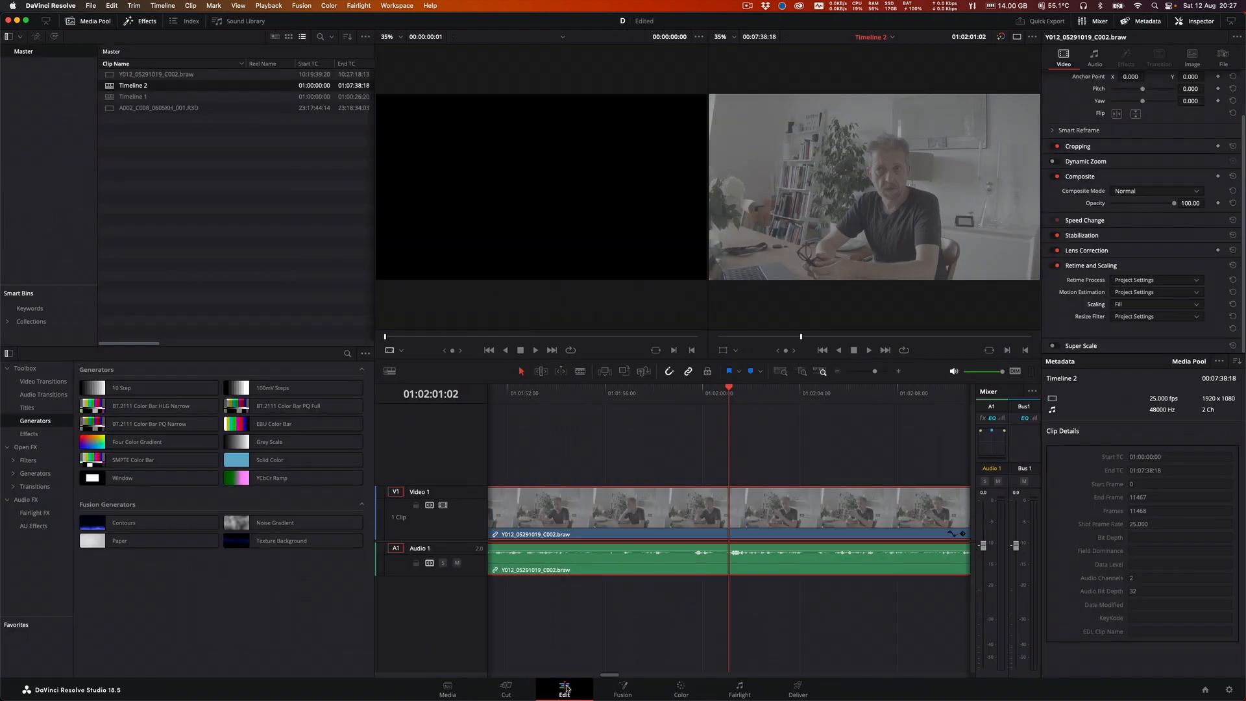
click(448, 689)
double_click(134, 406)
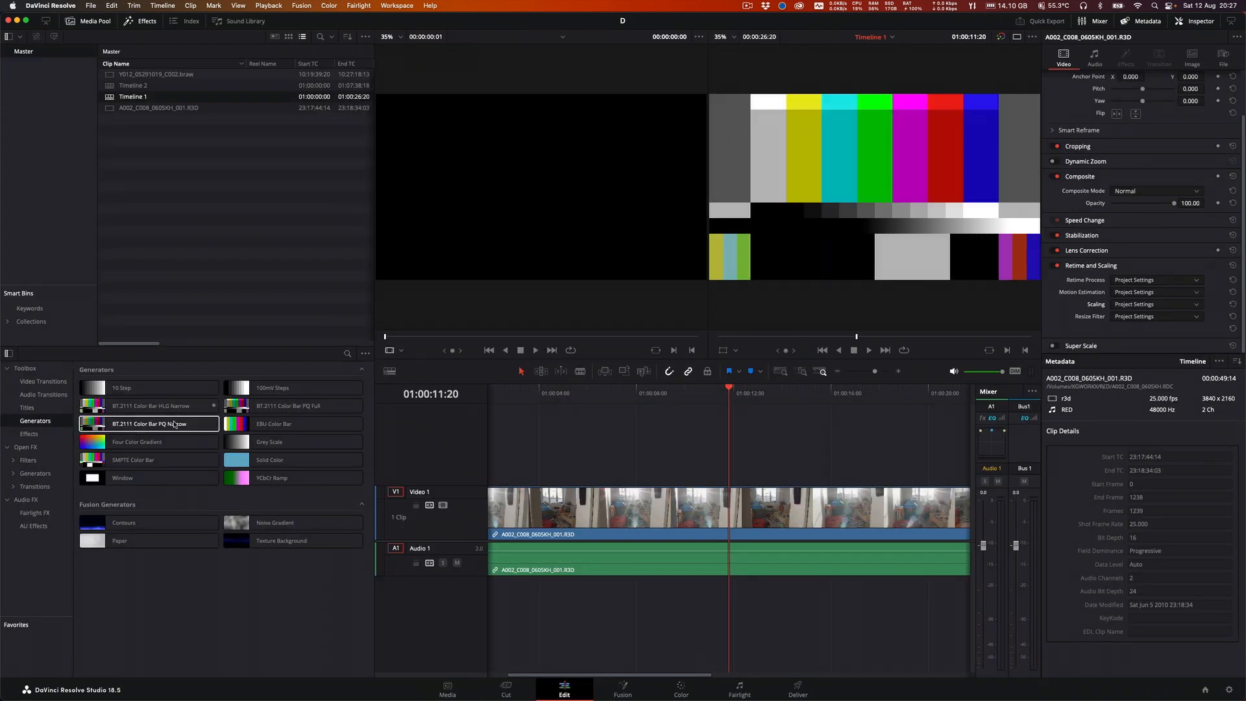
click(681, 689)
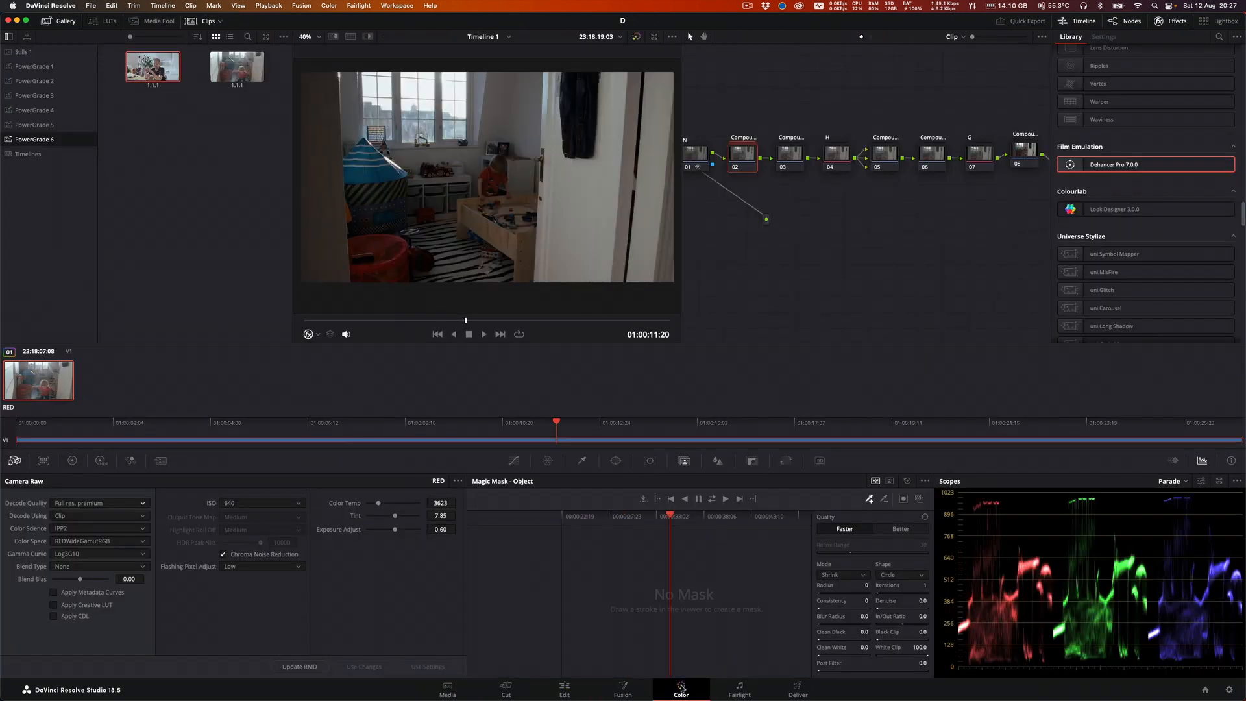
right_click(796, 273)
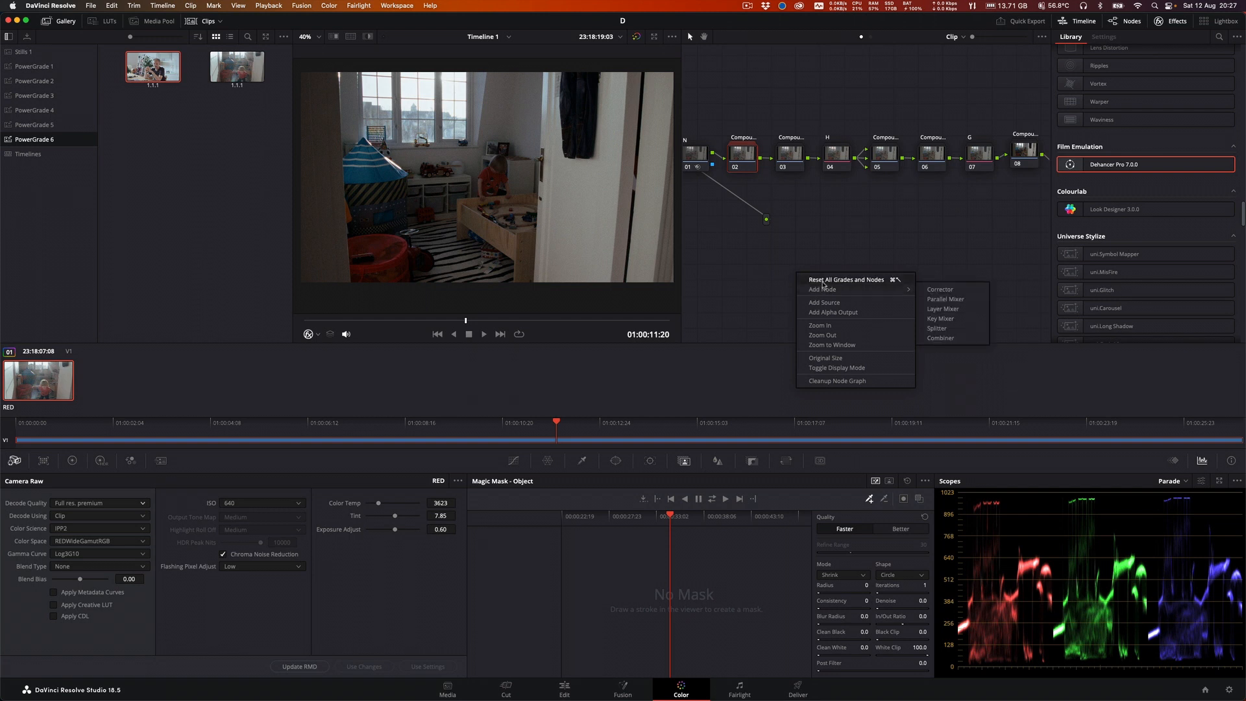
click(822, 284)
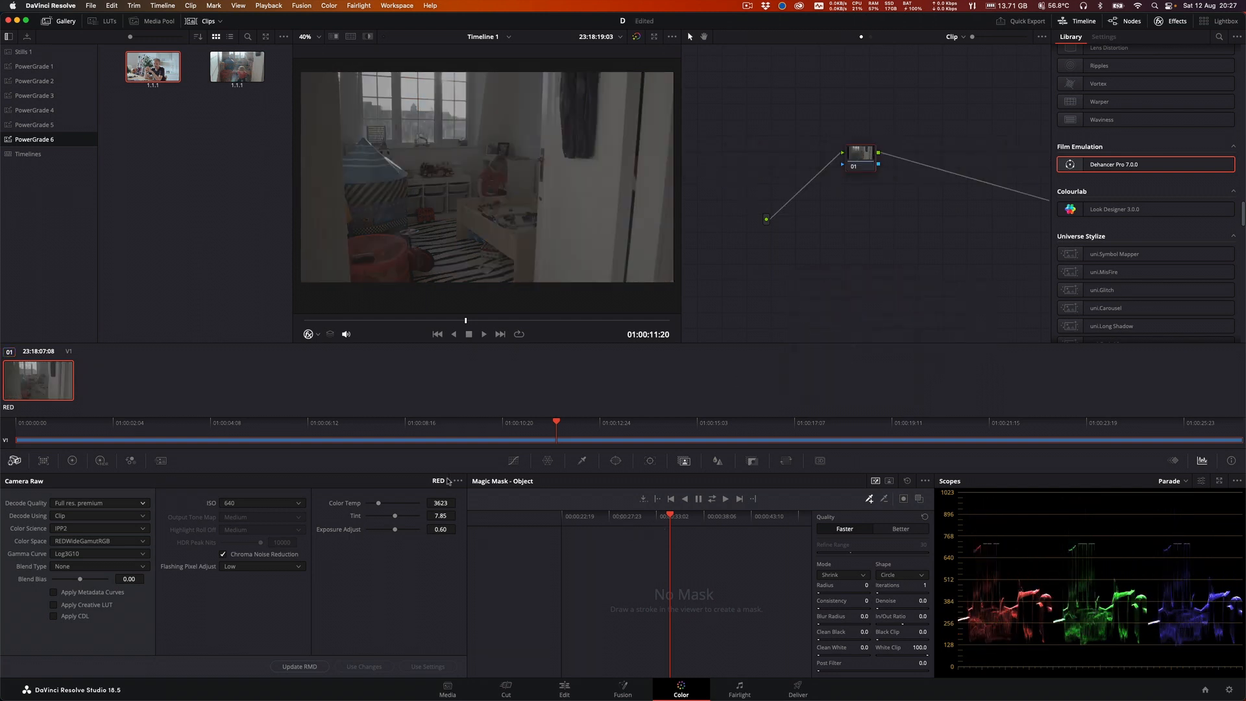
Step: Go to 01:00:05:14, try ISO 800 in the RED clip's Camera Raw settings, and return the ISO to 640
drag(456, 431, 272, 464)
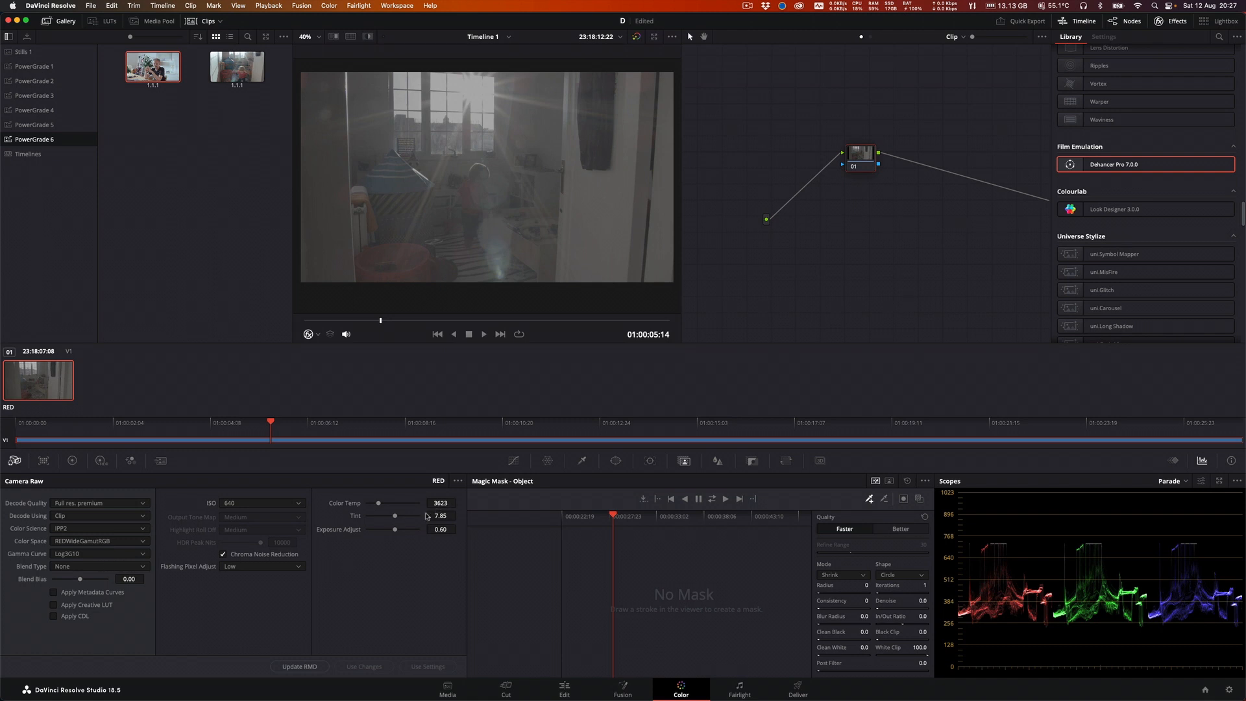
click(297, 504)
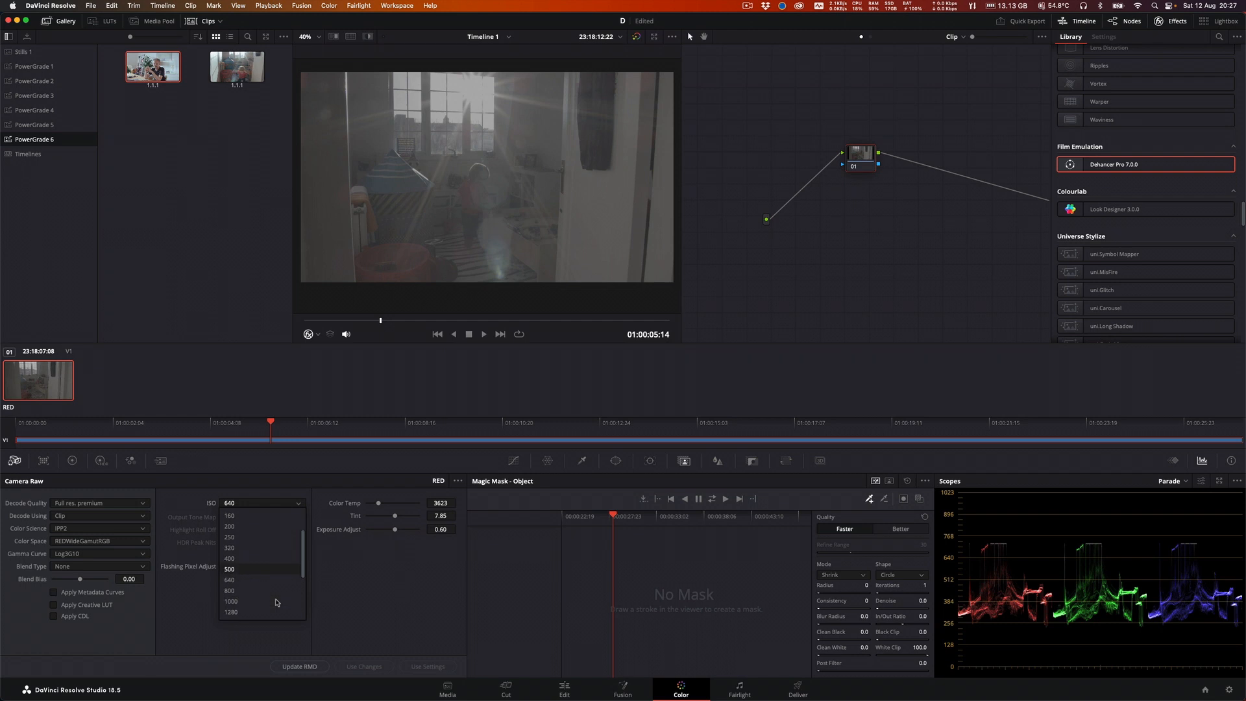
click(268, 592)
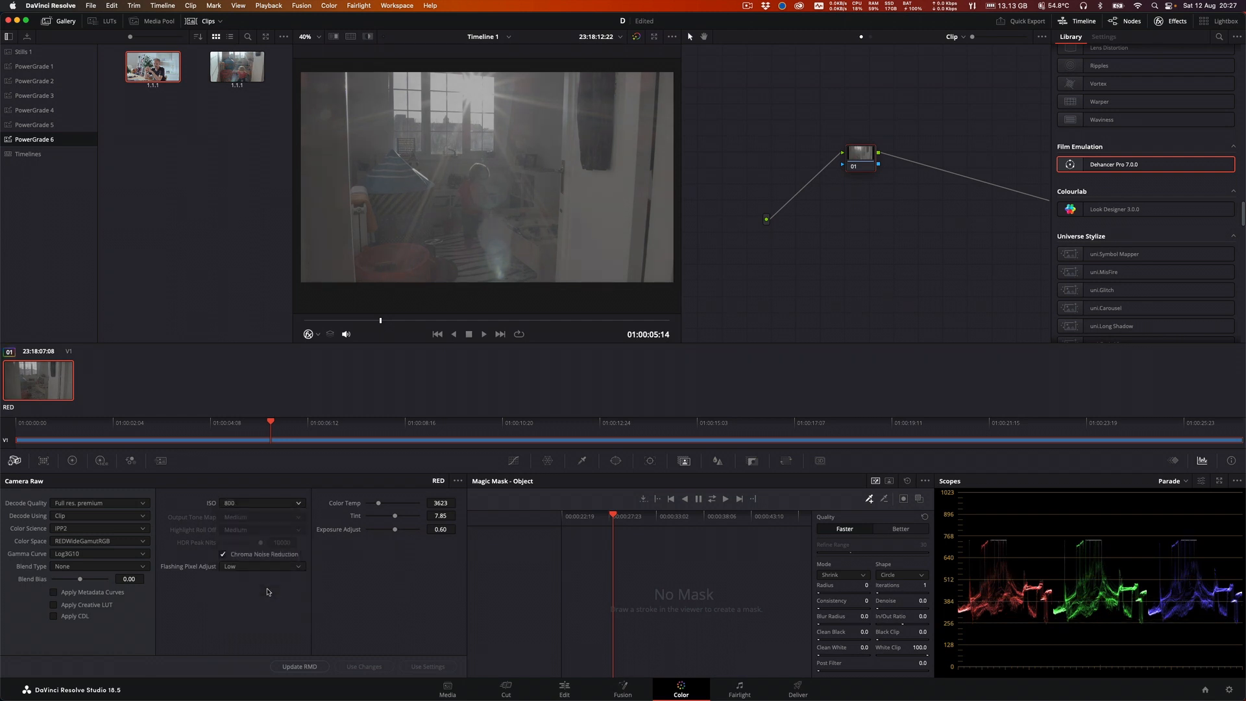
click(287, 502)
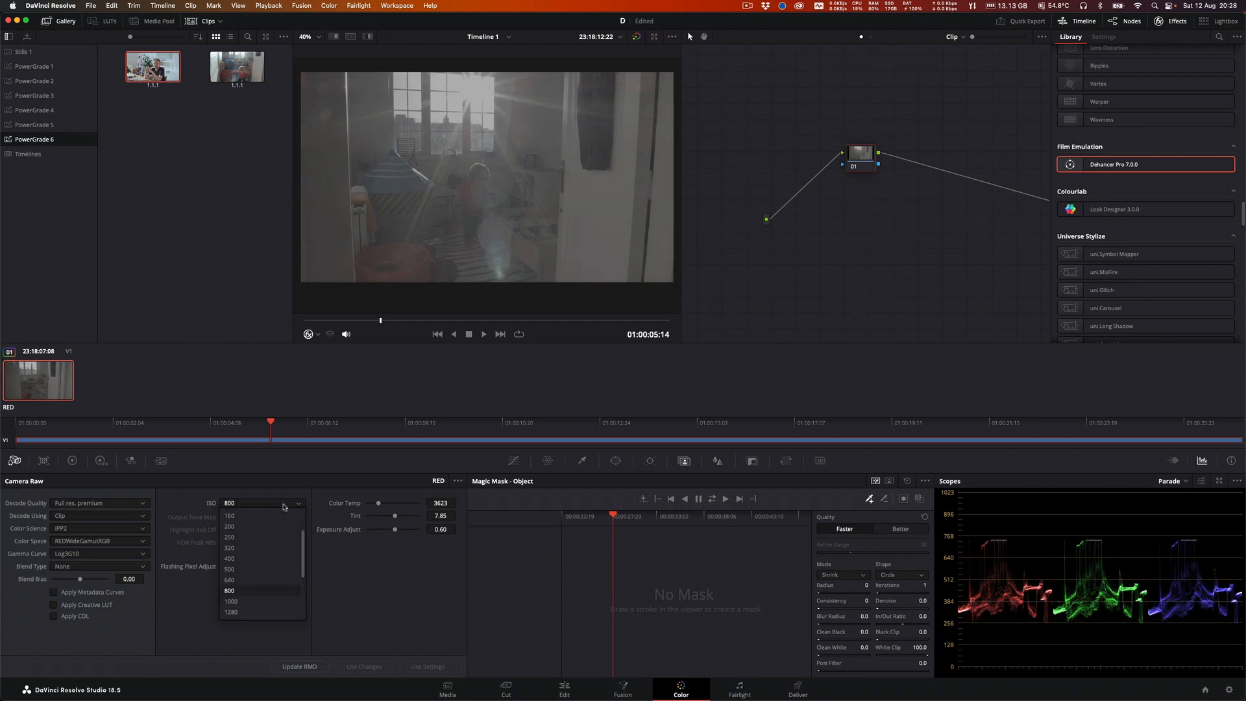
click(253, 584)
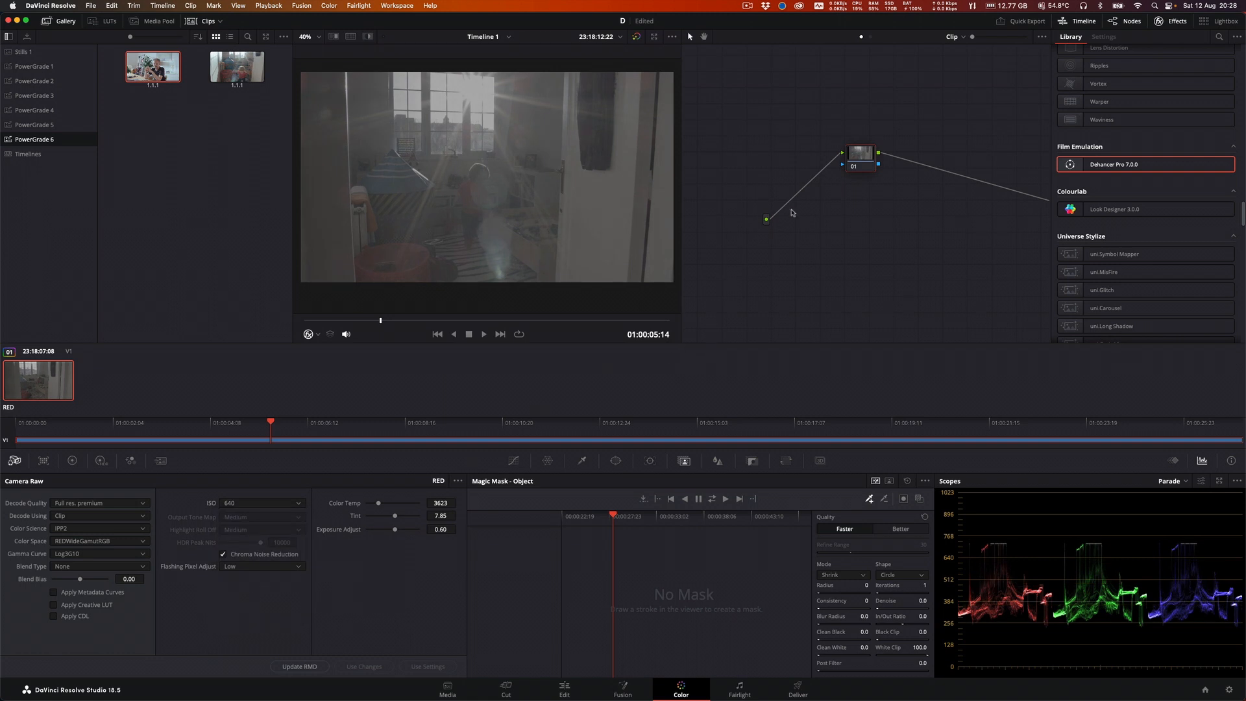
Step: Try the second PowerGrade 6 still on the RED clip, checking it at 01:00:20:11, and reset all grades and nodes
drag(870, 155, 779, 153)
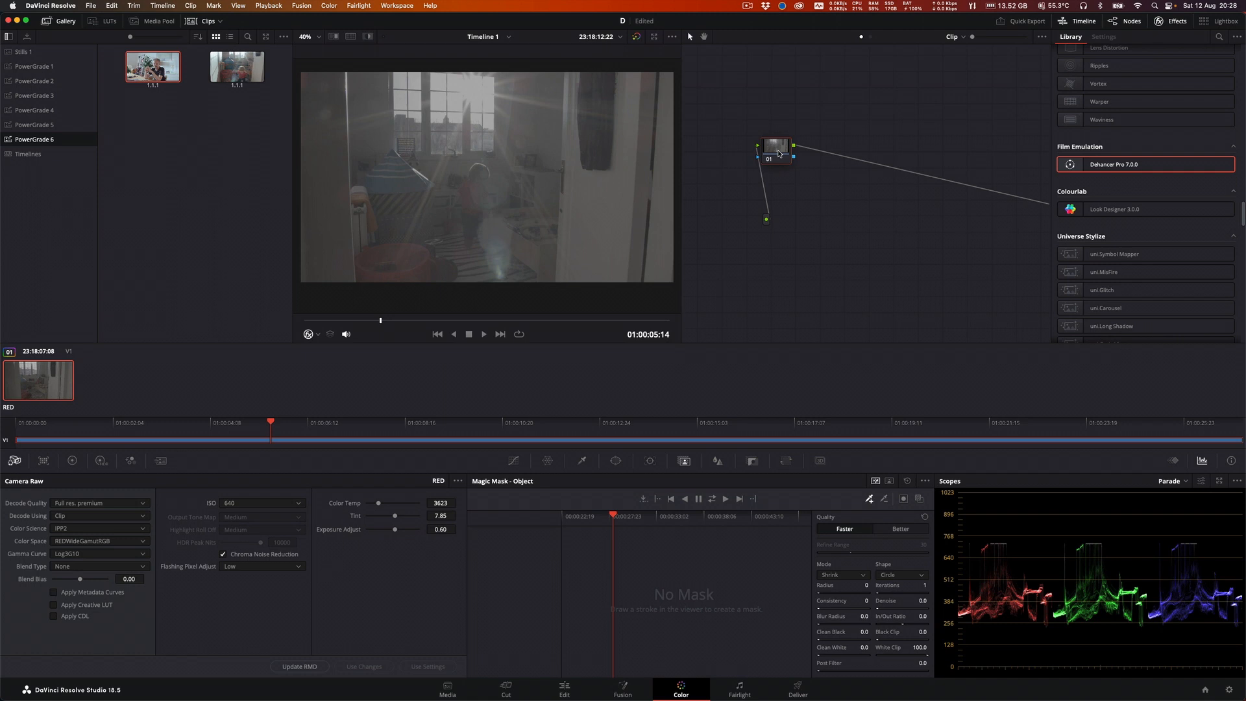
drag(239, 72, 783, 161)
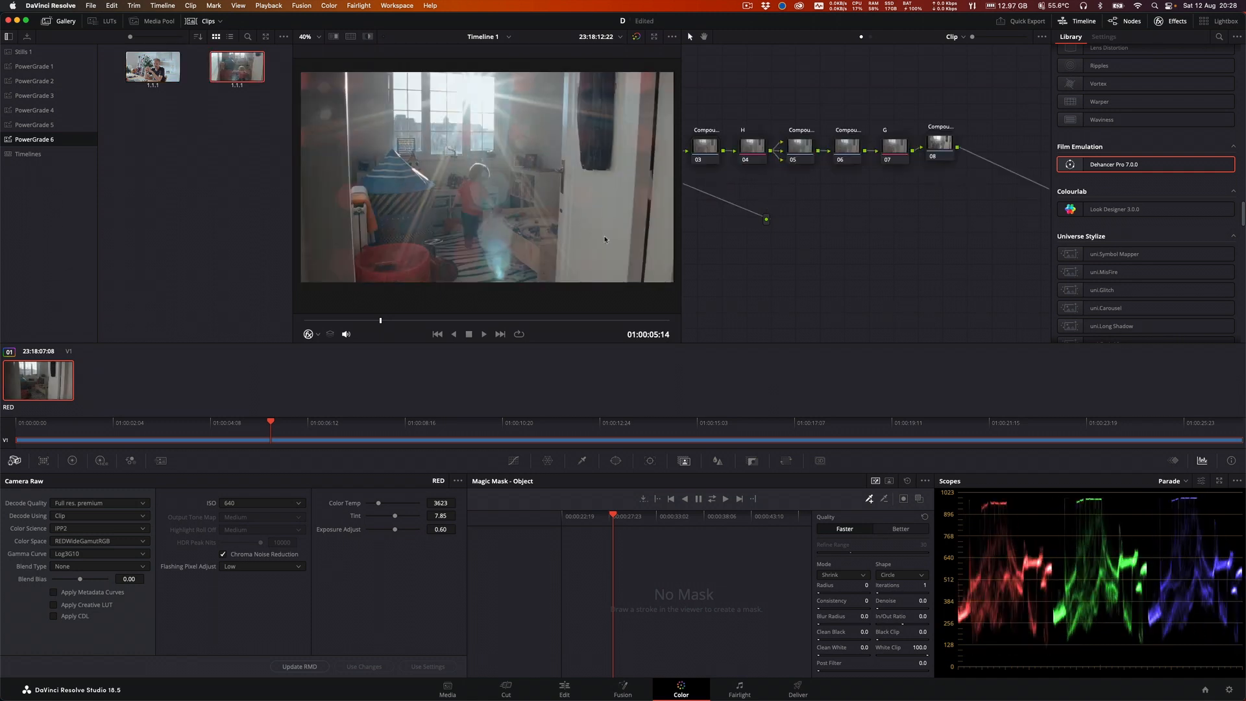
drag(357, 321, 583, 320)
right_click(787, 268)
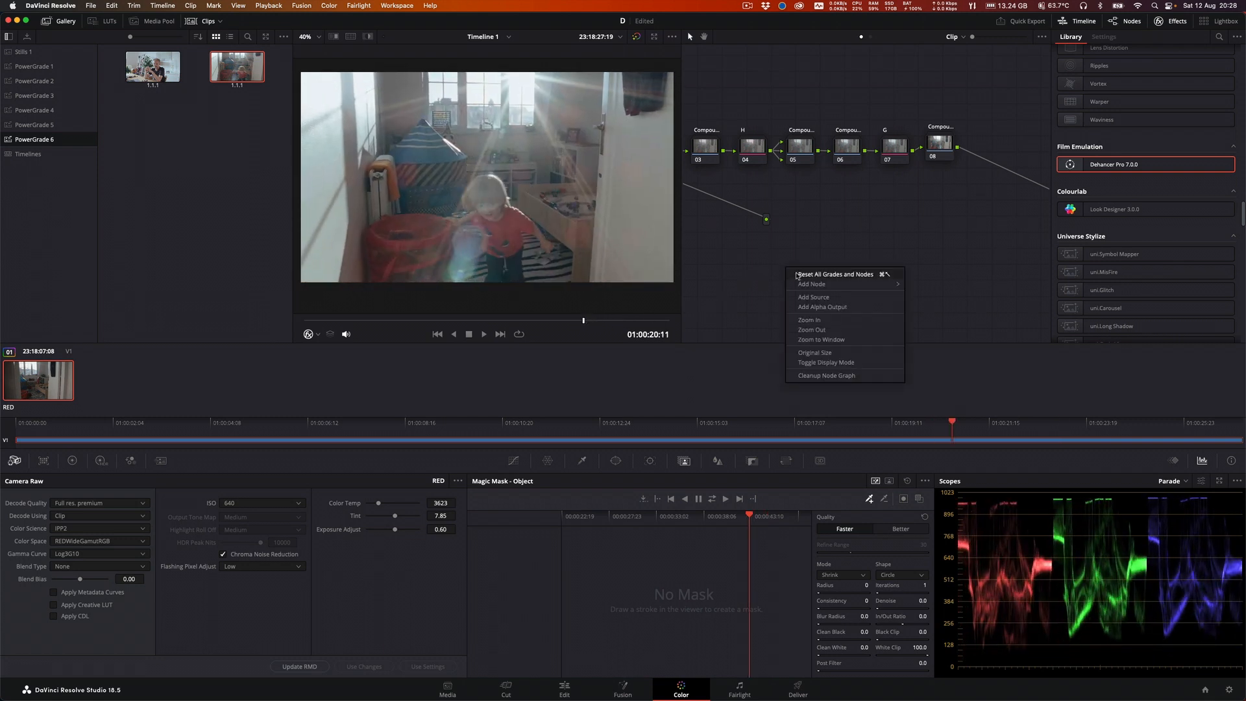
click(796, 274)
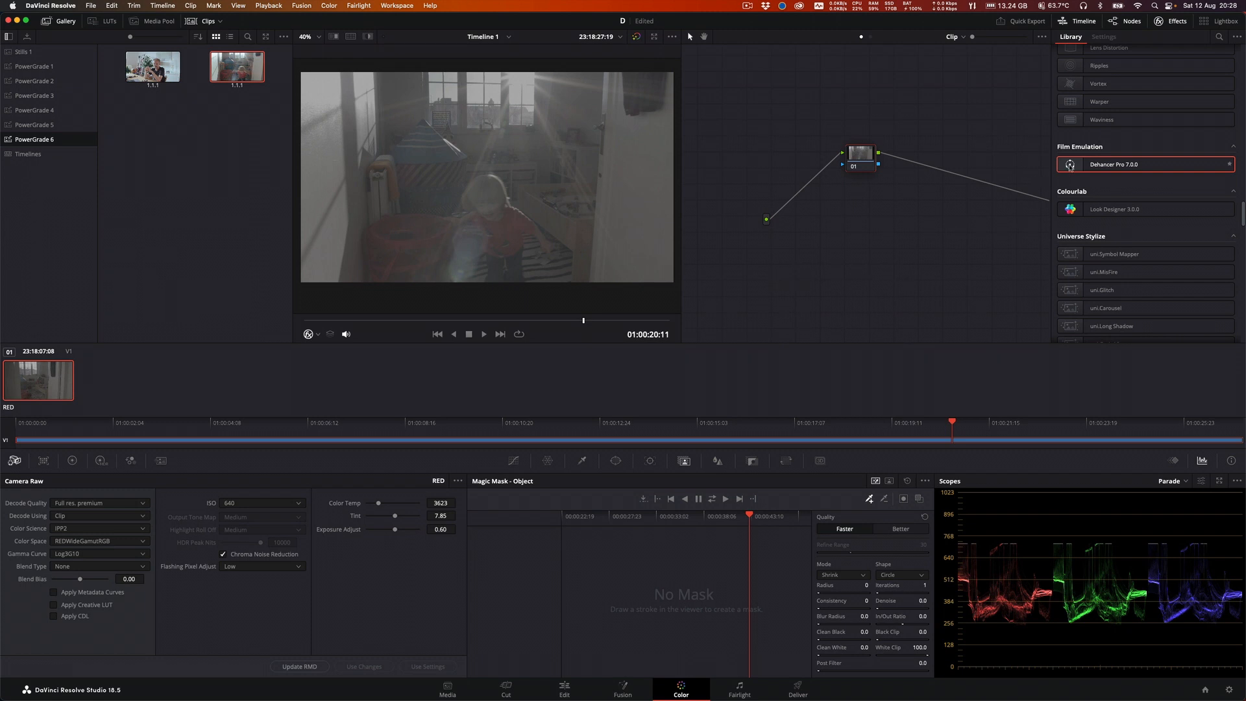
Step: Add Dehancer Pro 7.0.0 as a node after node 01 and set its input source to Choose Camera with vendor RED
drag(1070, 167, 905, 159)
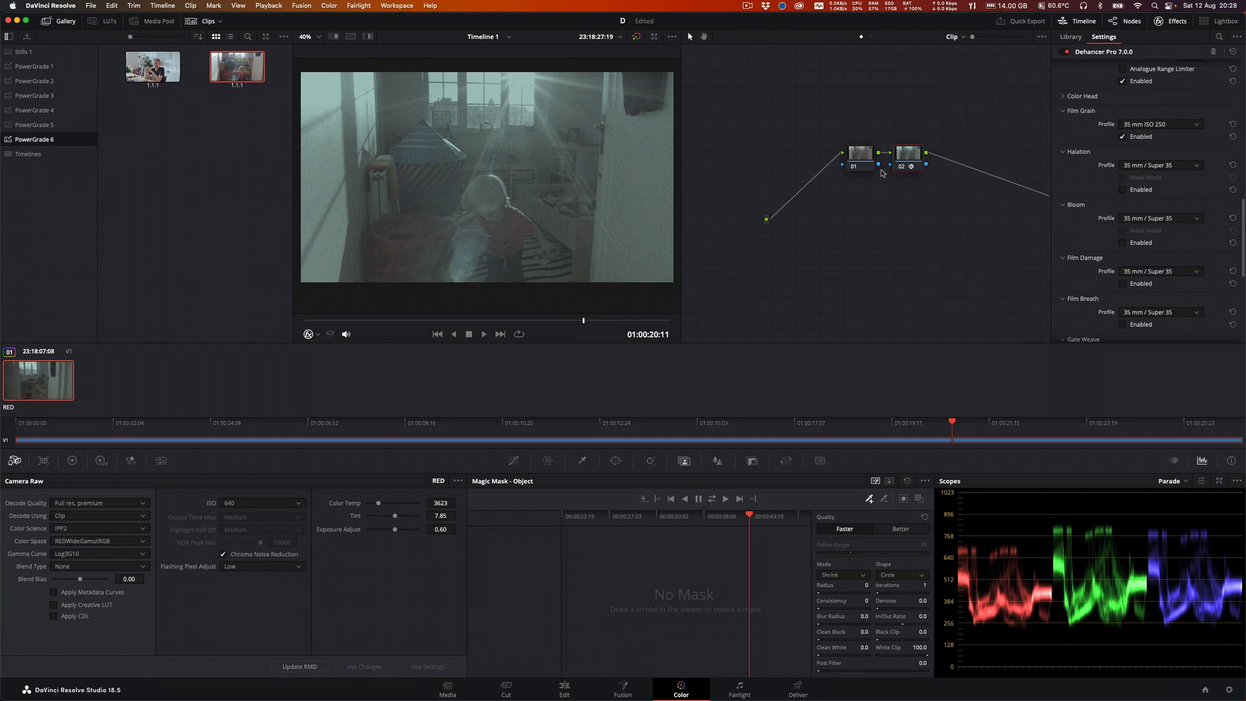
scroll(1072, 166, up, 10)
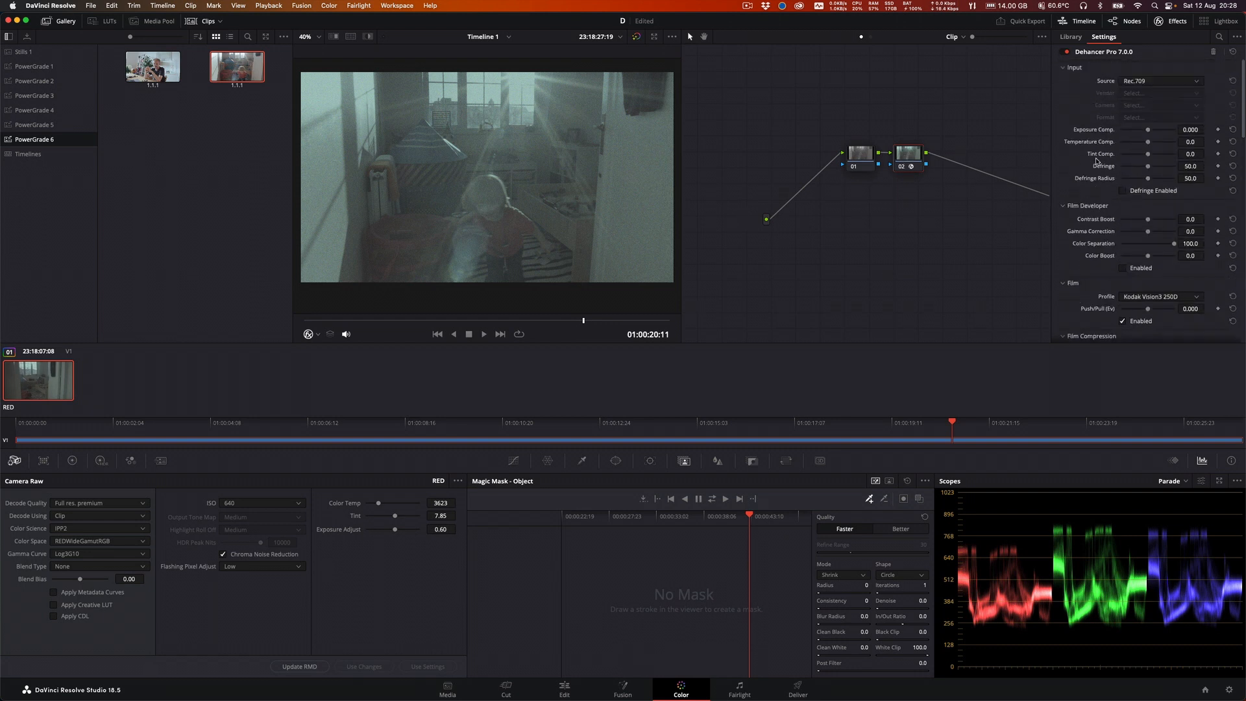
click(1137, 83)
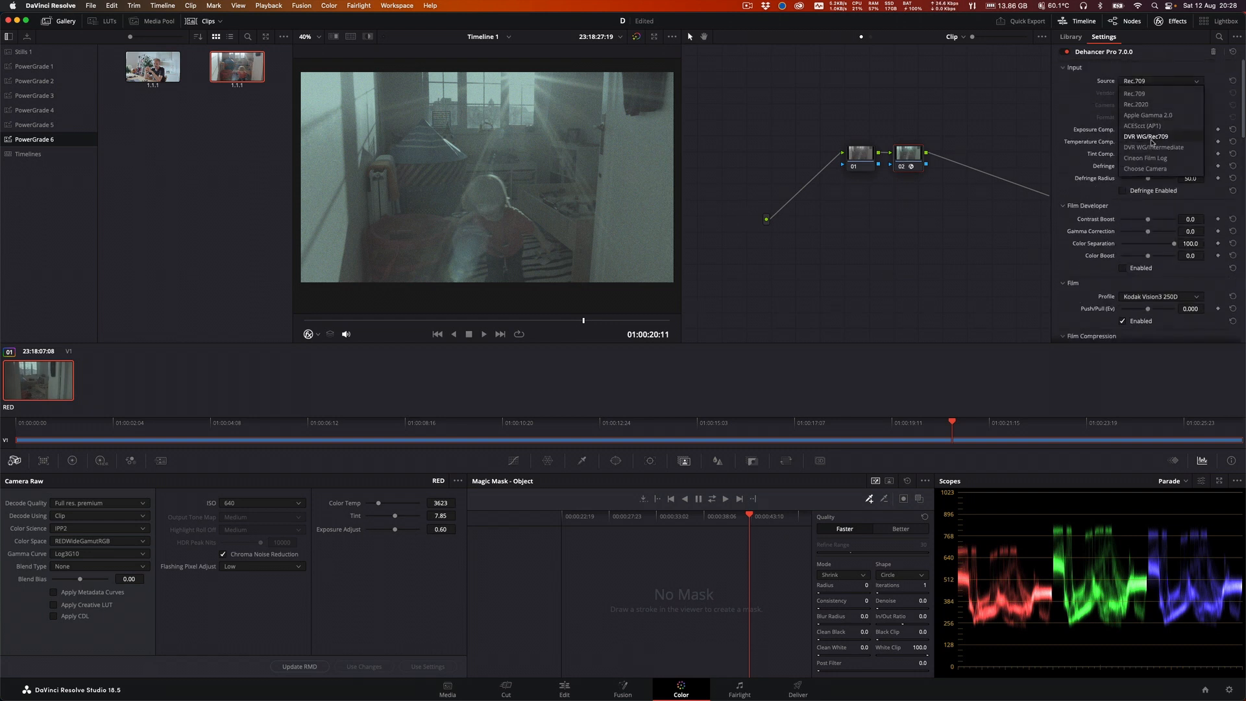
click(1145, 169)
click(1153, 97)
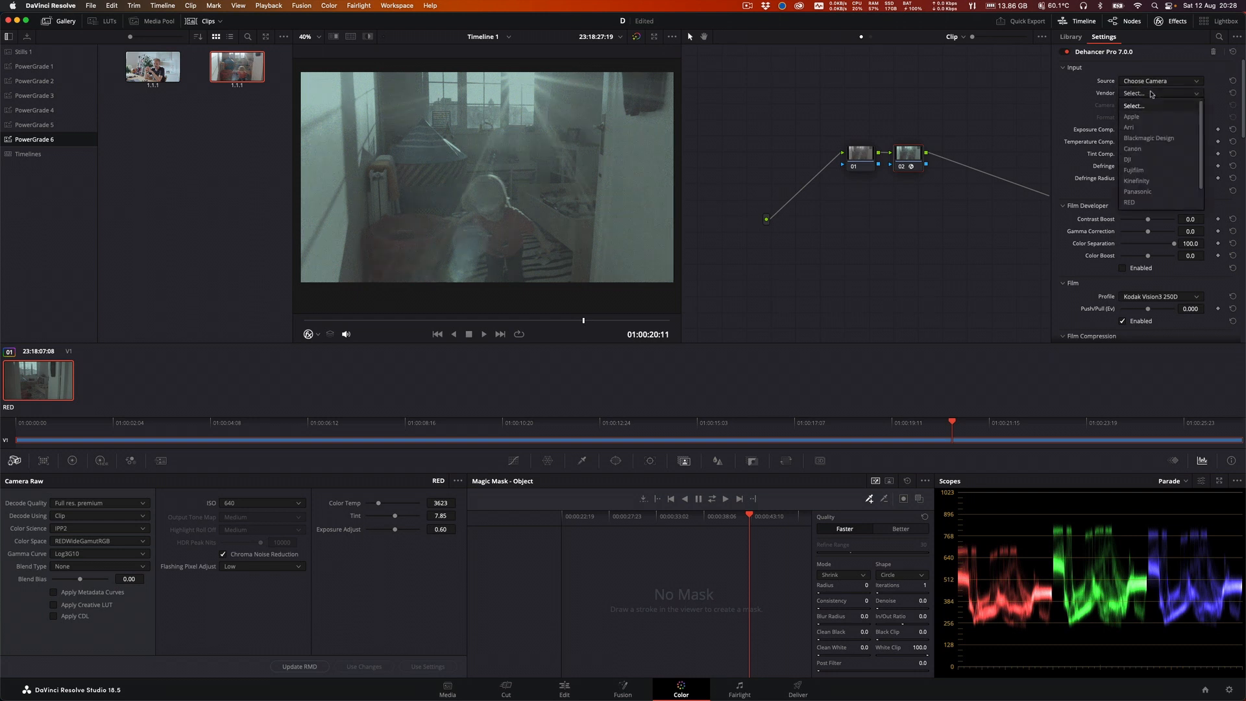
click(1145, 203)
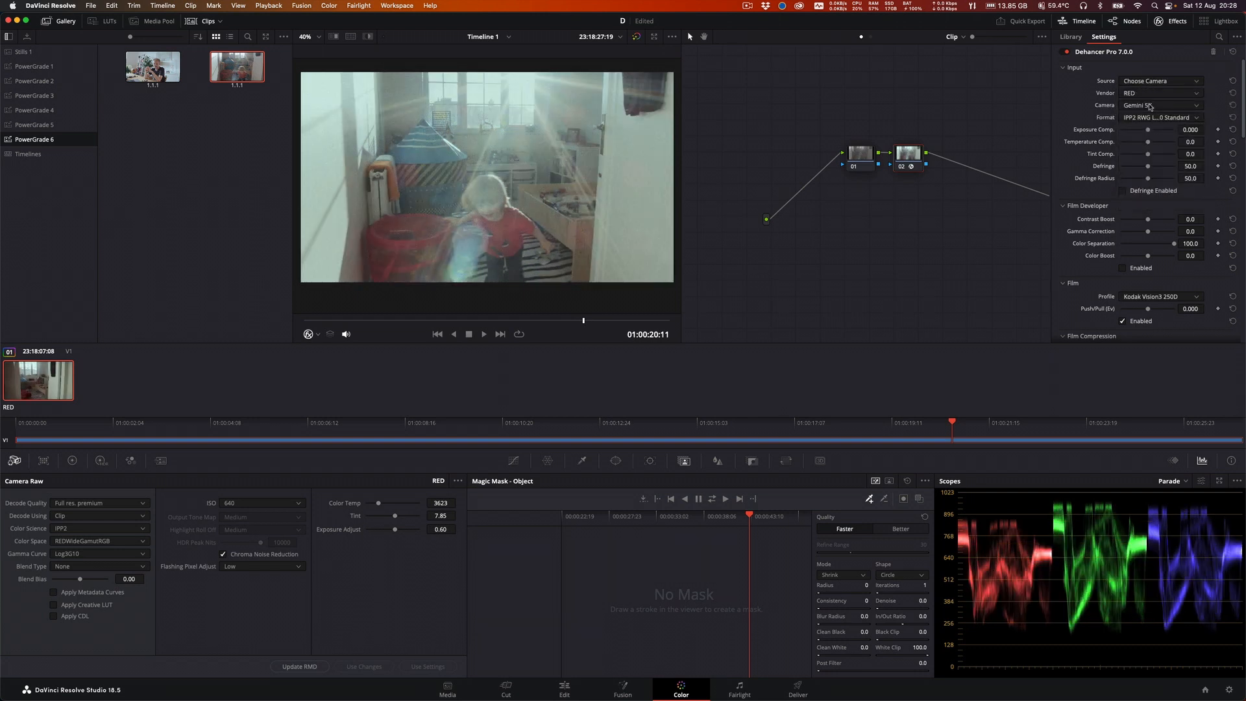
click(1149, 105)
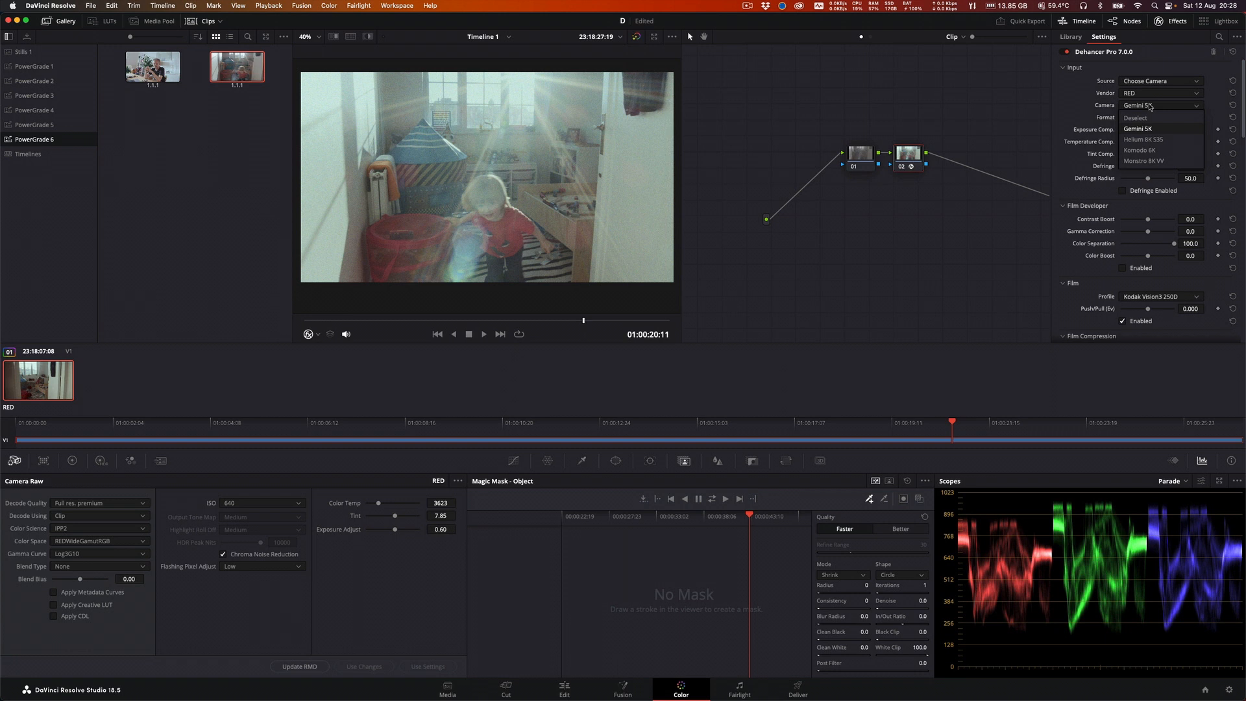
click(1148, 108)
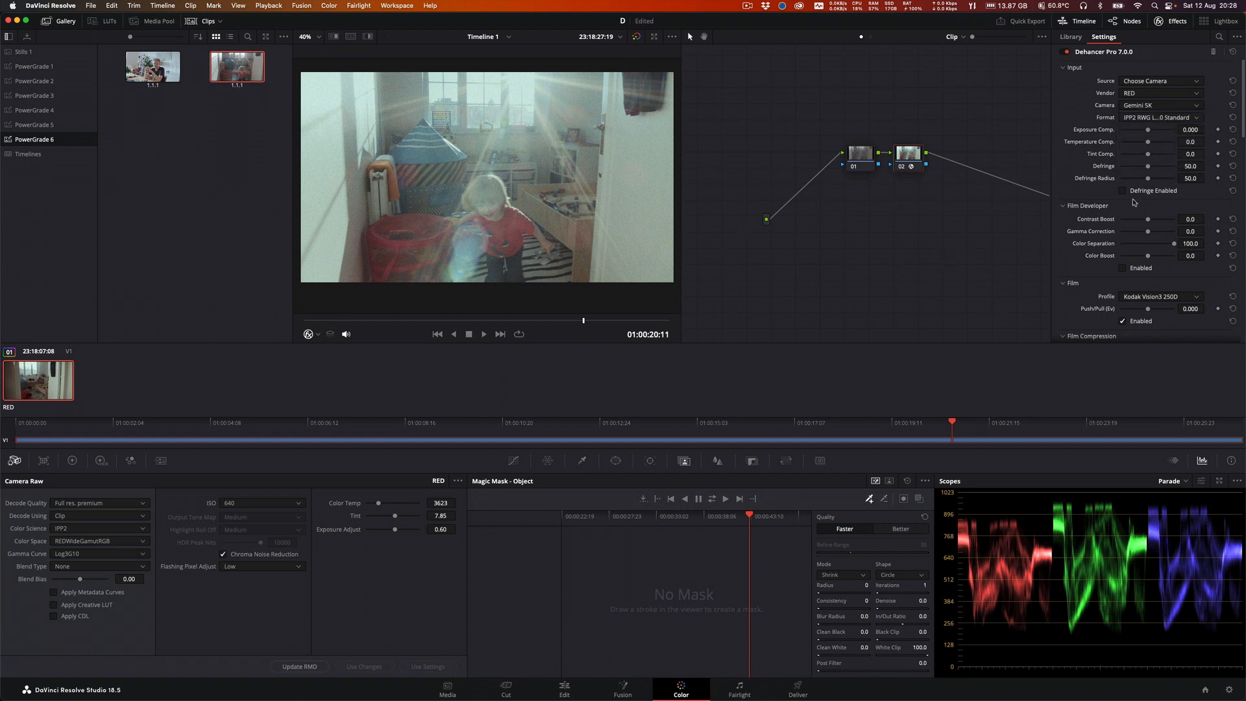
Step: Set Dehancer's Print profile to Kodak 2383 Print Film, comparing it with Cineon Film Log
scroll(1143, 122, down, 3)
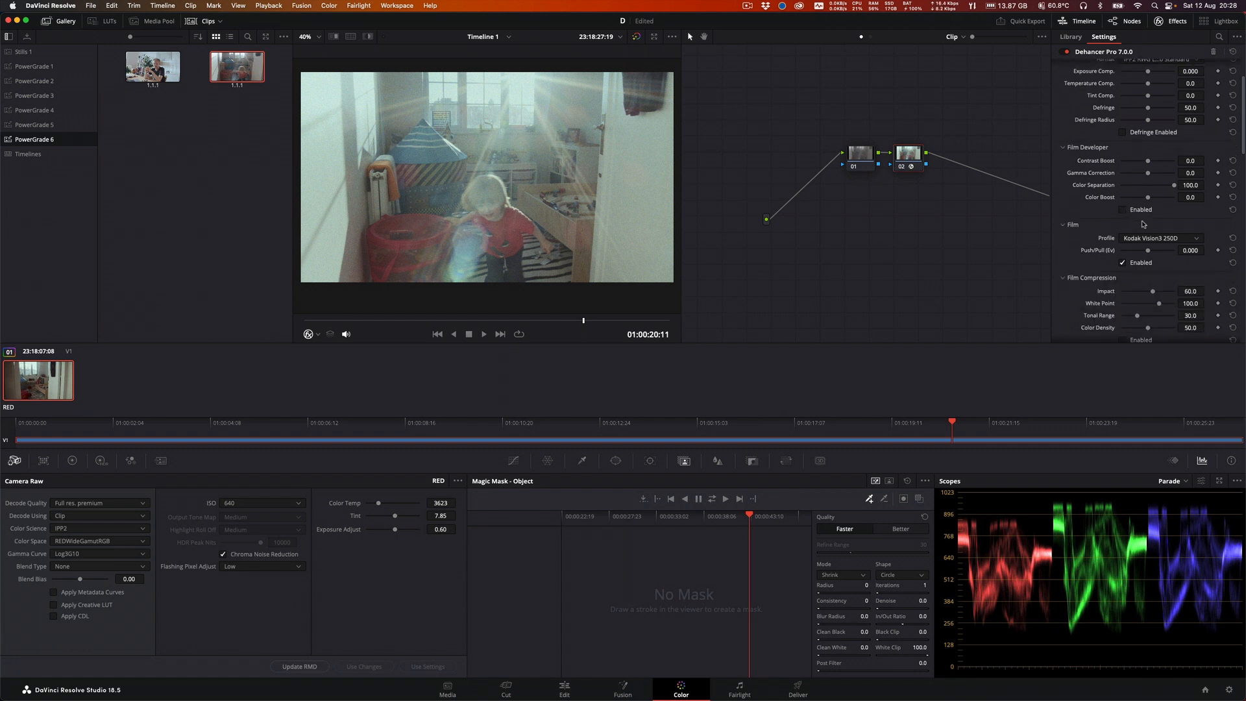
scroll(1132, 291, down, 9)
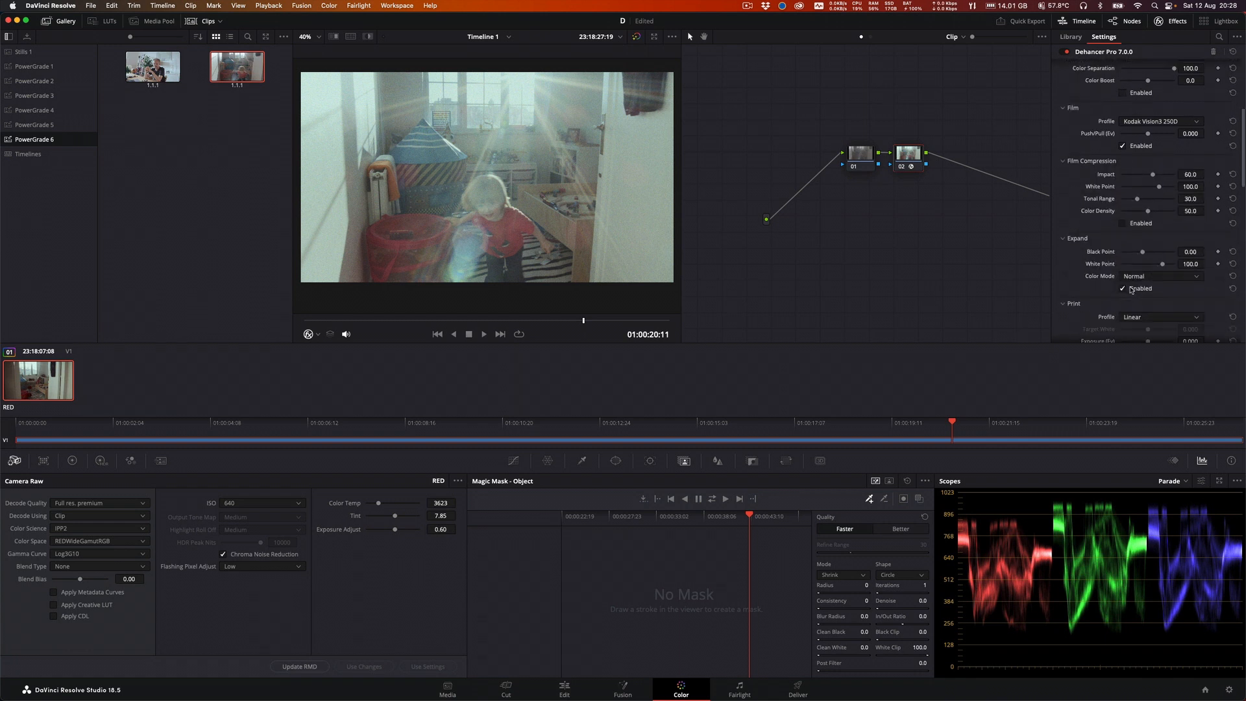
click(1139, 259)
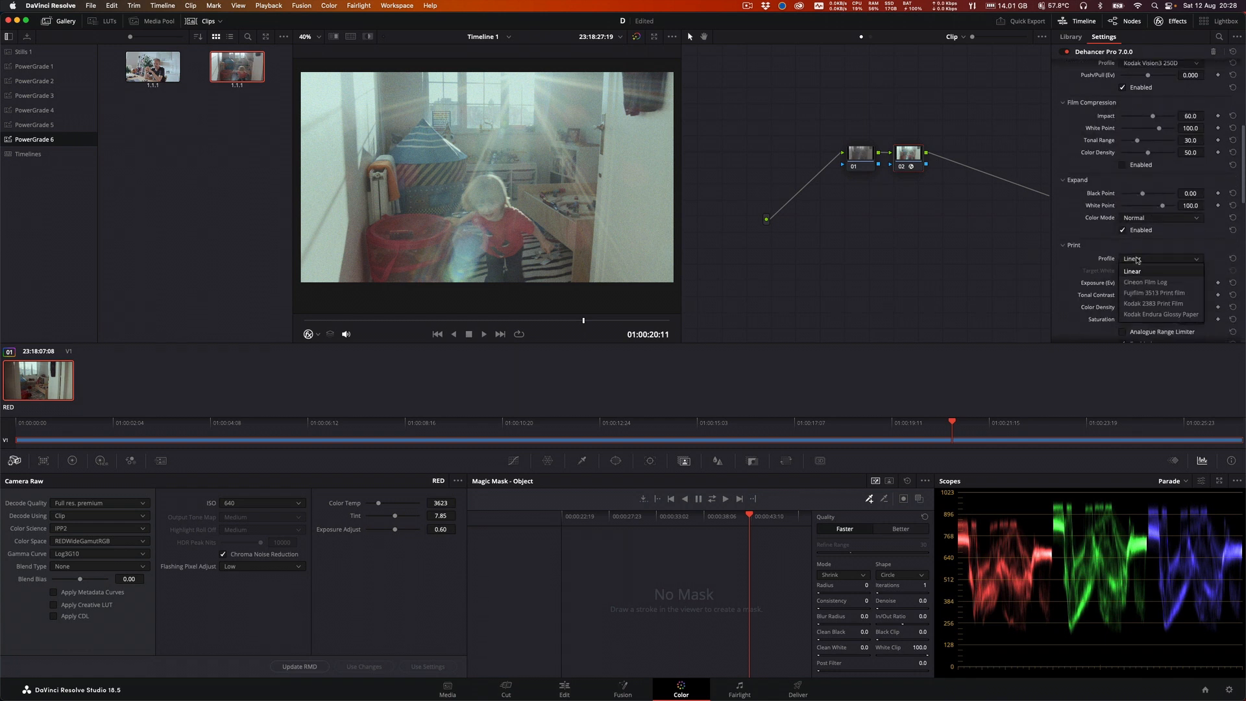
click(1144, 306)
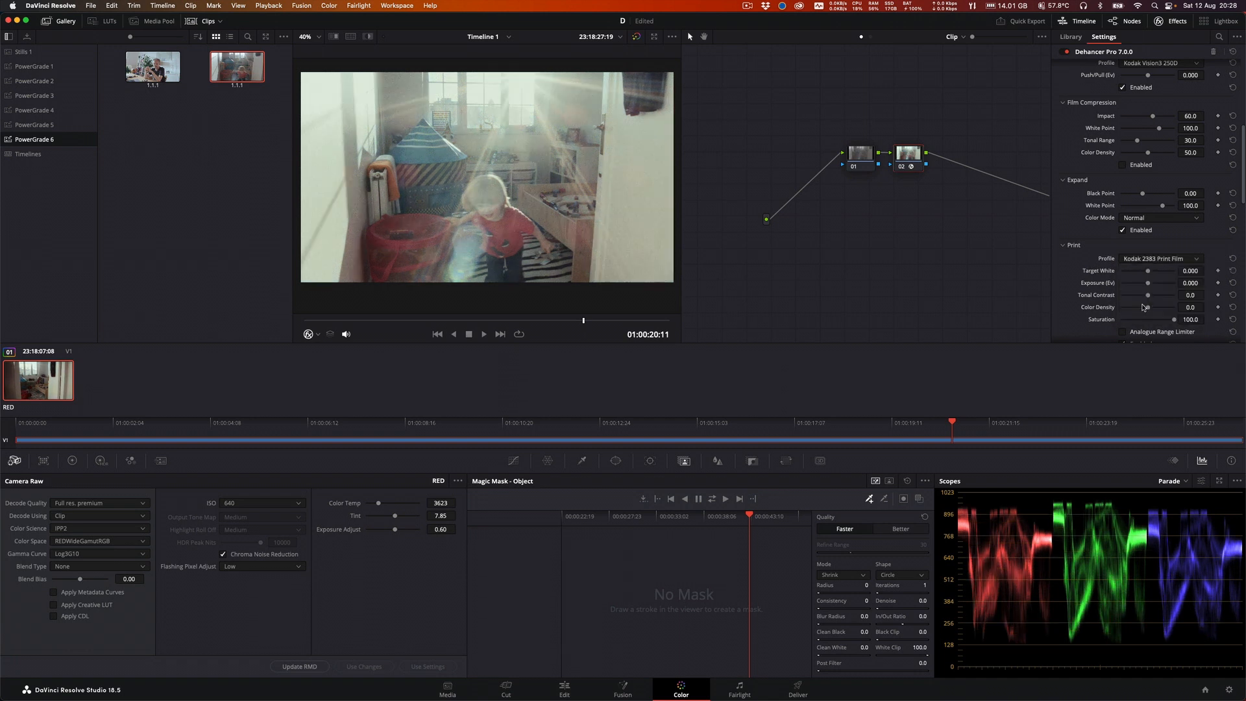
click(1153, 259)
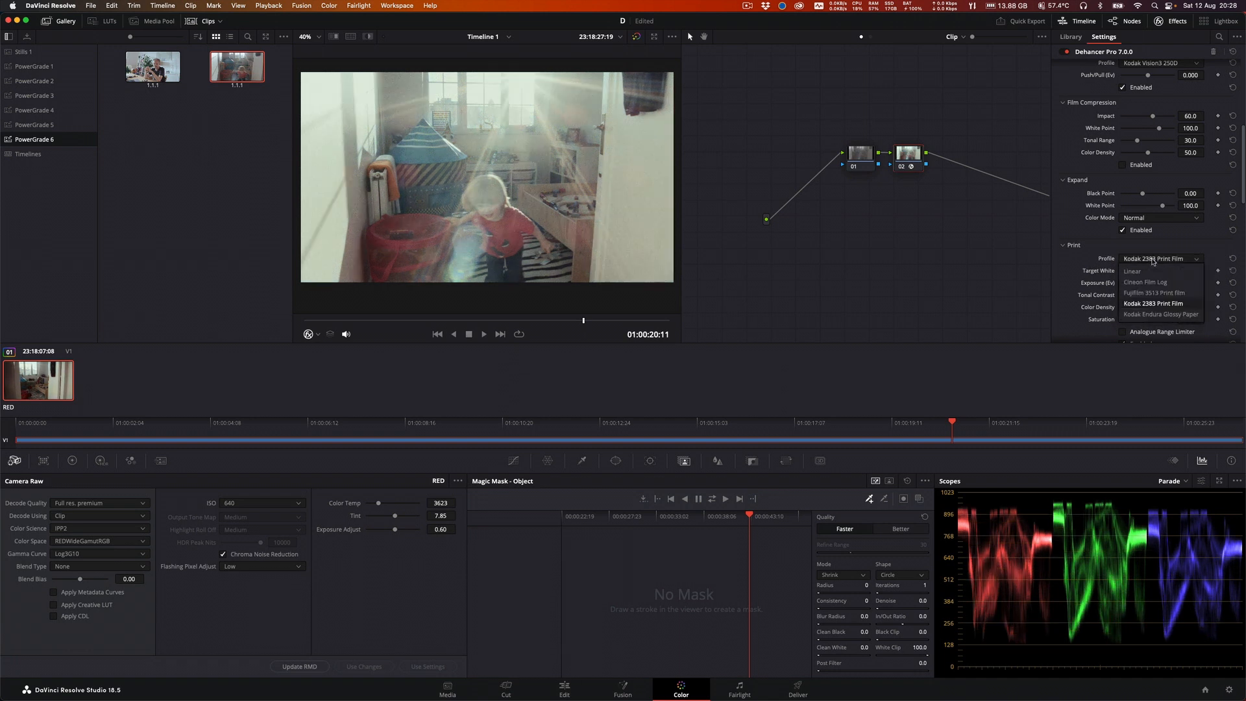
click(1145, 282)
click(1150, 259)
click(1146, 304)
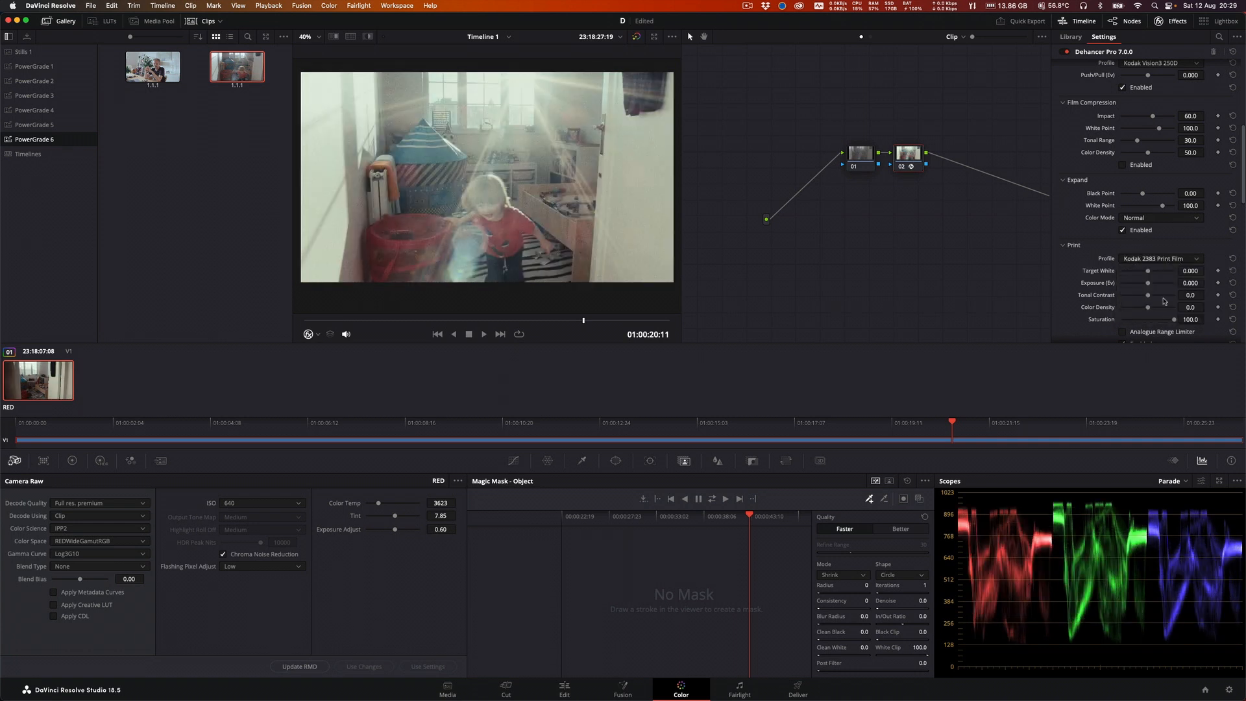
Step: Inspect the film grain up close at 01:00:21:13 and set the Film Grain profile to 65 mm ISO 250
scroll(1161, 301, down, 5)
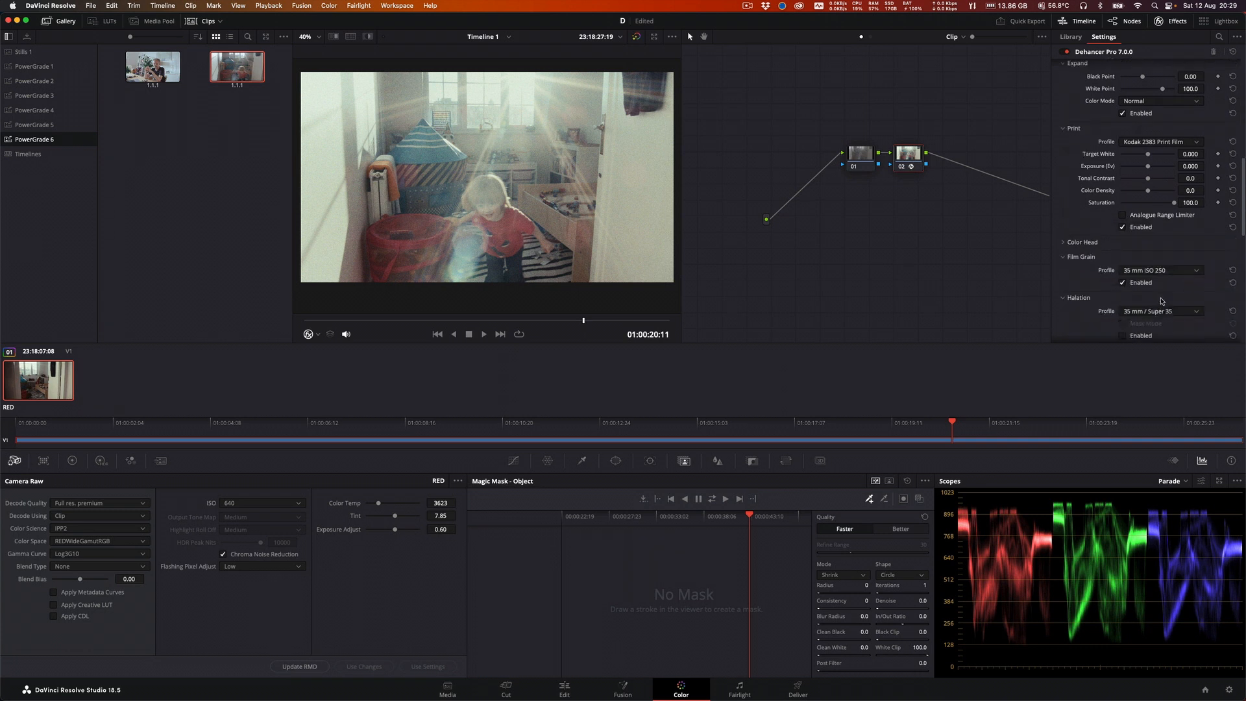
scroll(540, 226, up, 1)
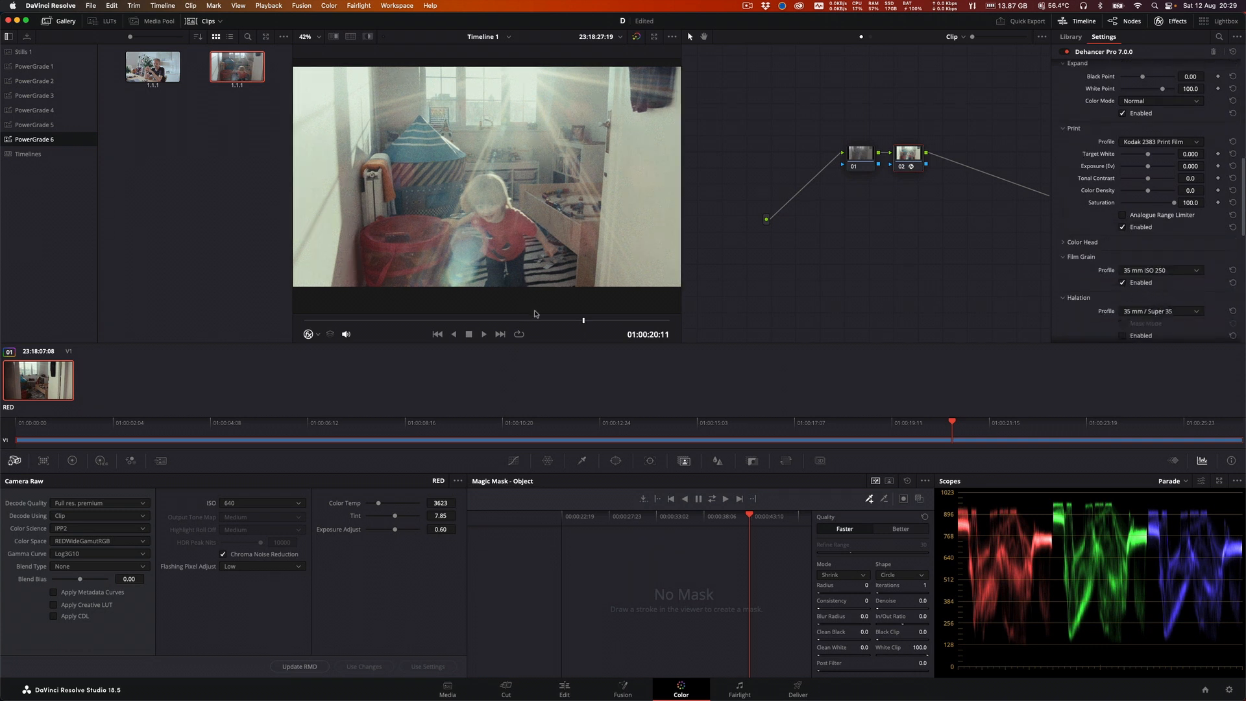
scroll(519, 241, up, 5)
drag(562, 322, 598, 326)
scroll(478, 213, up, 3)
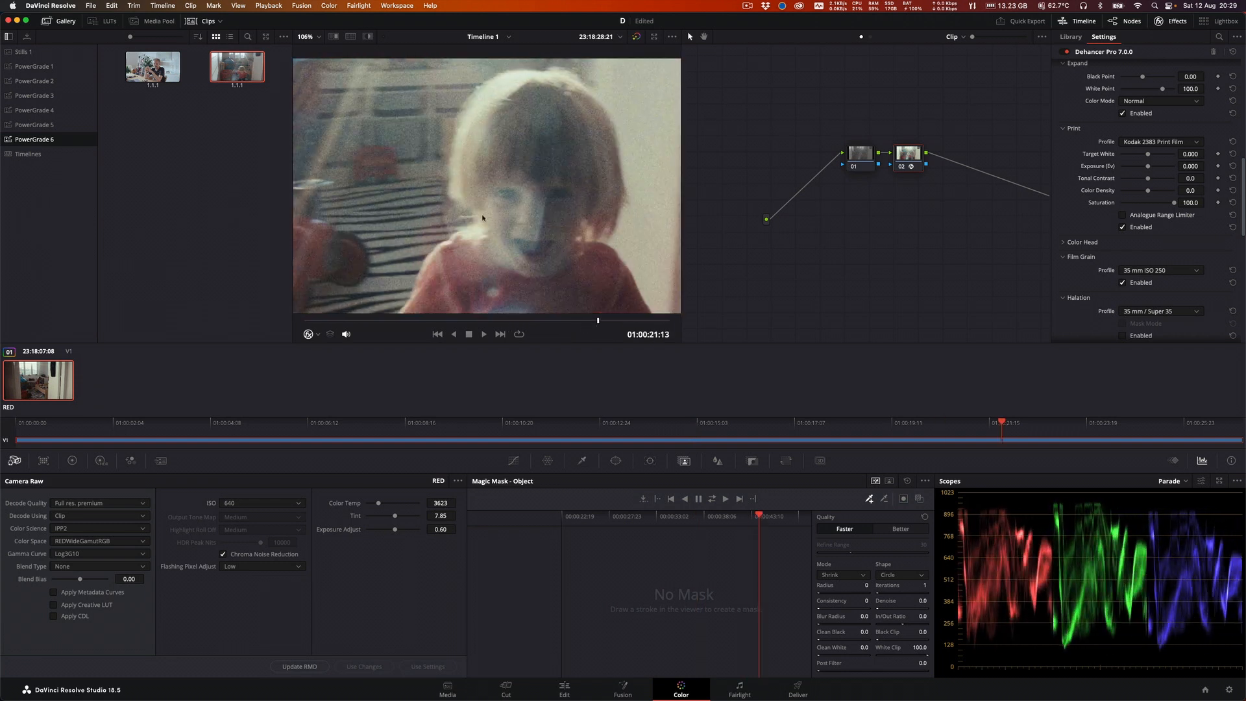
scroll(478, 210, down, 5)
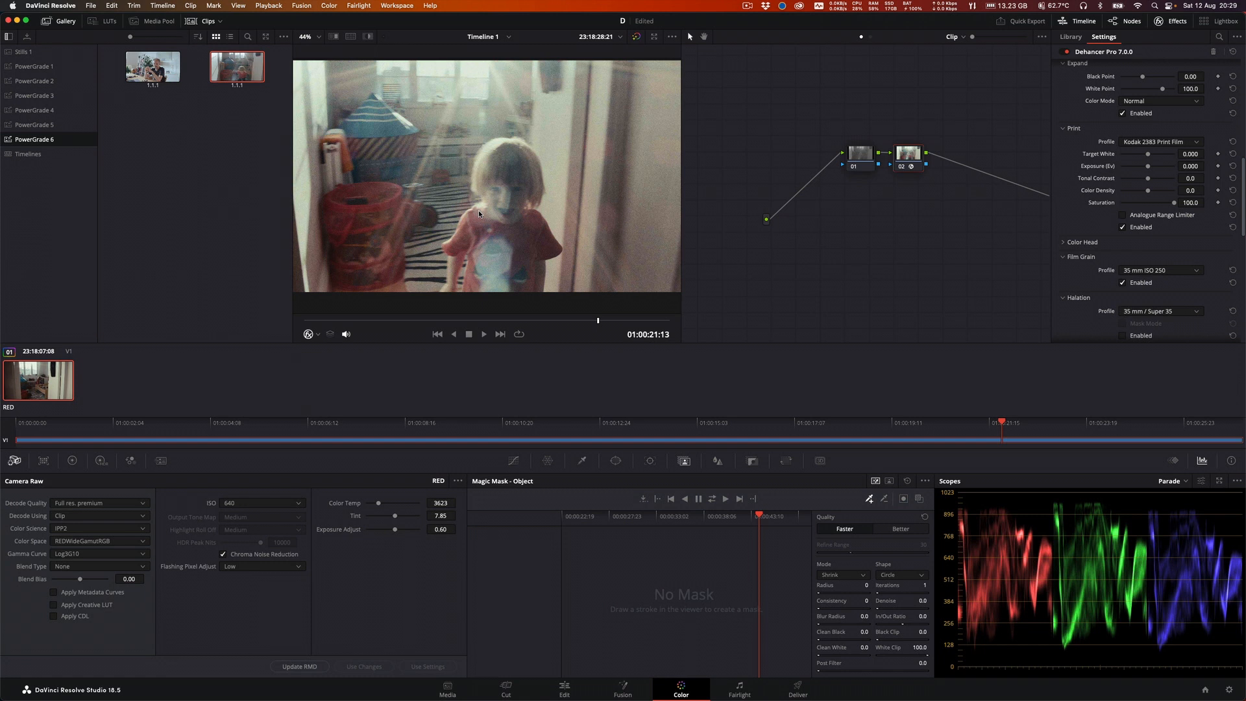
scroll(479, 213, up, 1)
click(1168, 271)
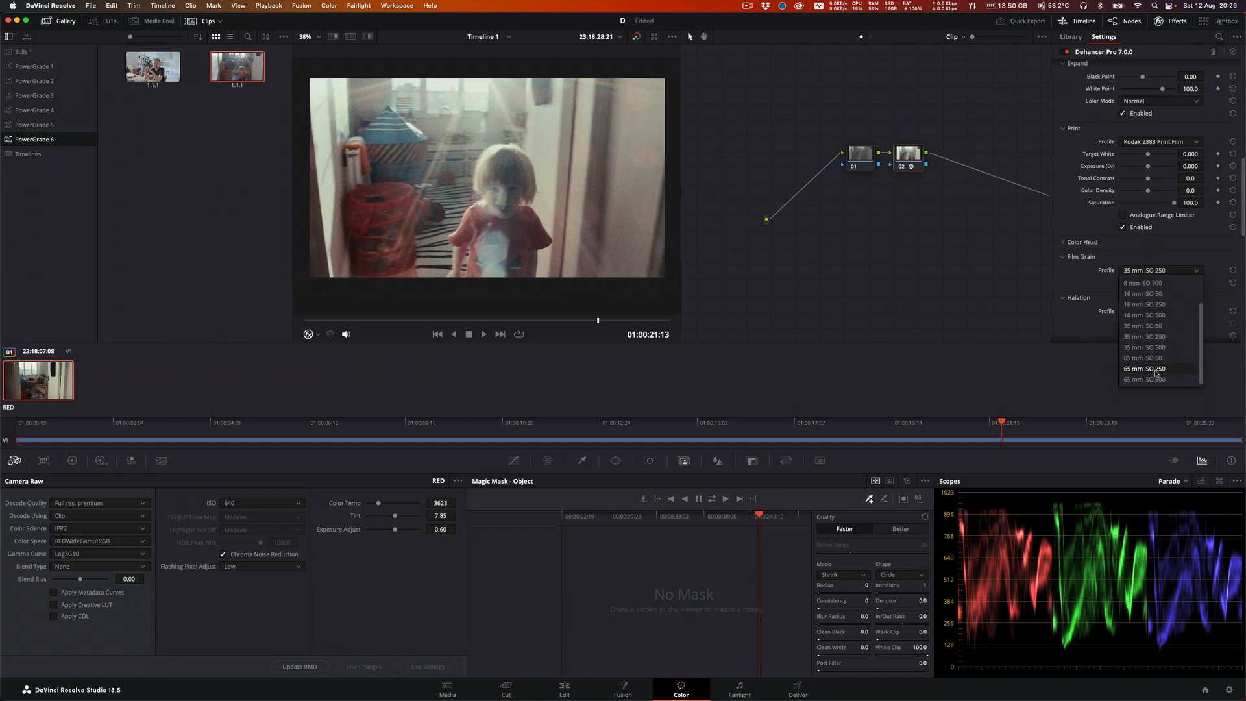
click(1156, 370)
Step: At 01:00:15:02, compare the 35 mm ISO 250 grain profile and return Film Grain to 65 mm ISO 250
scroll(532, 230, up, 5)
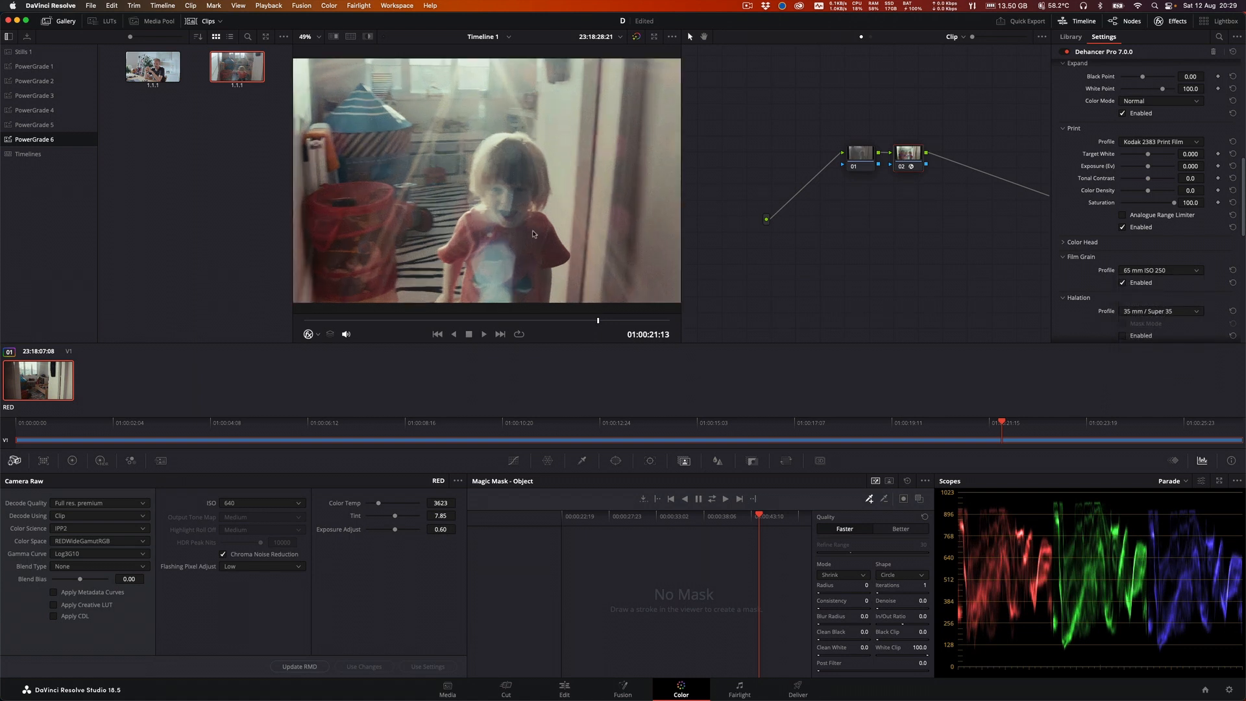
scroll(532, 230, up, 4)
drag(580, 321, 751, 326)
click(1168, 273)
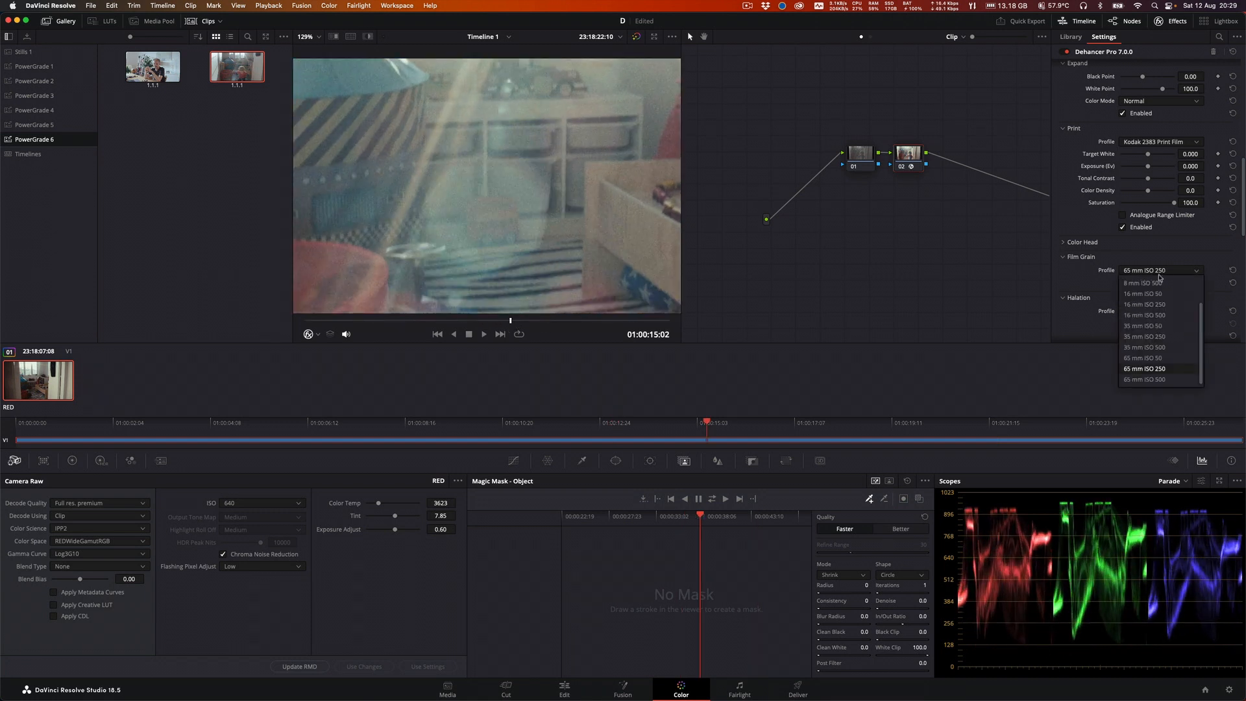
click(1151, 337)
scroll(569, 208, down, 5)
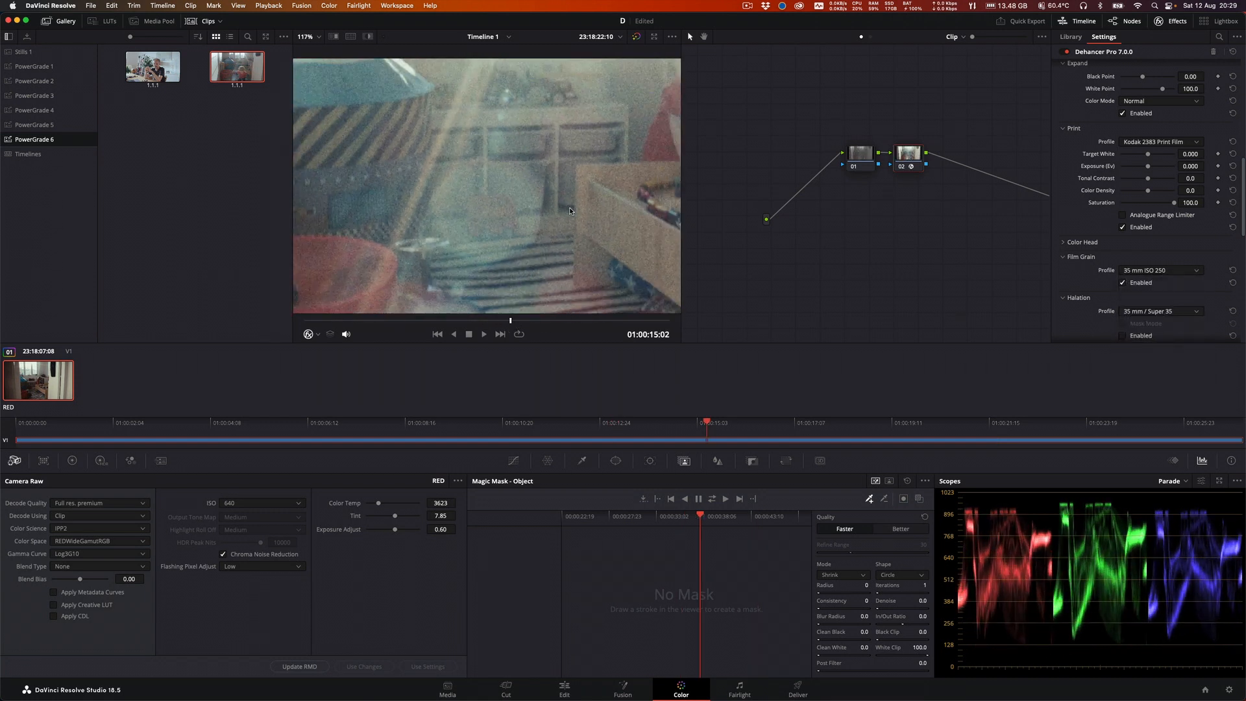
scroll(570, 207, down, 1)
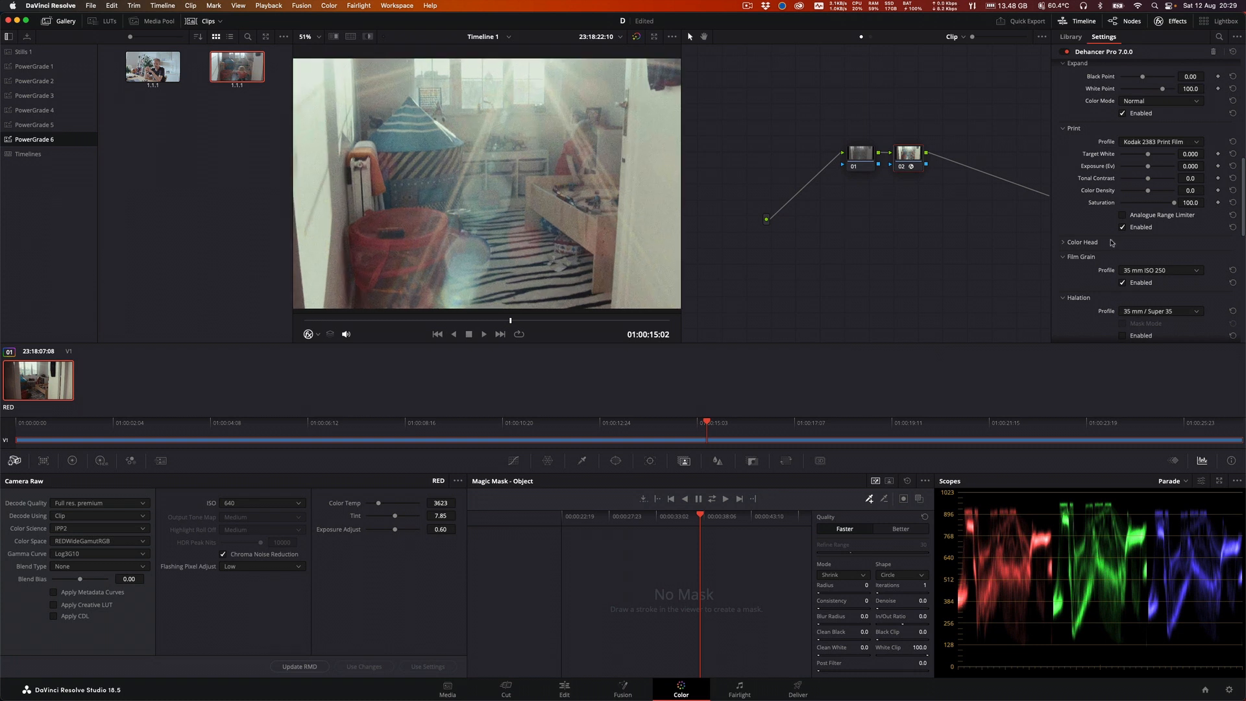
click(1168, 272)
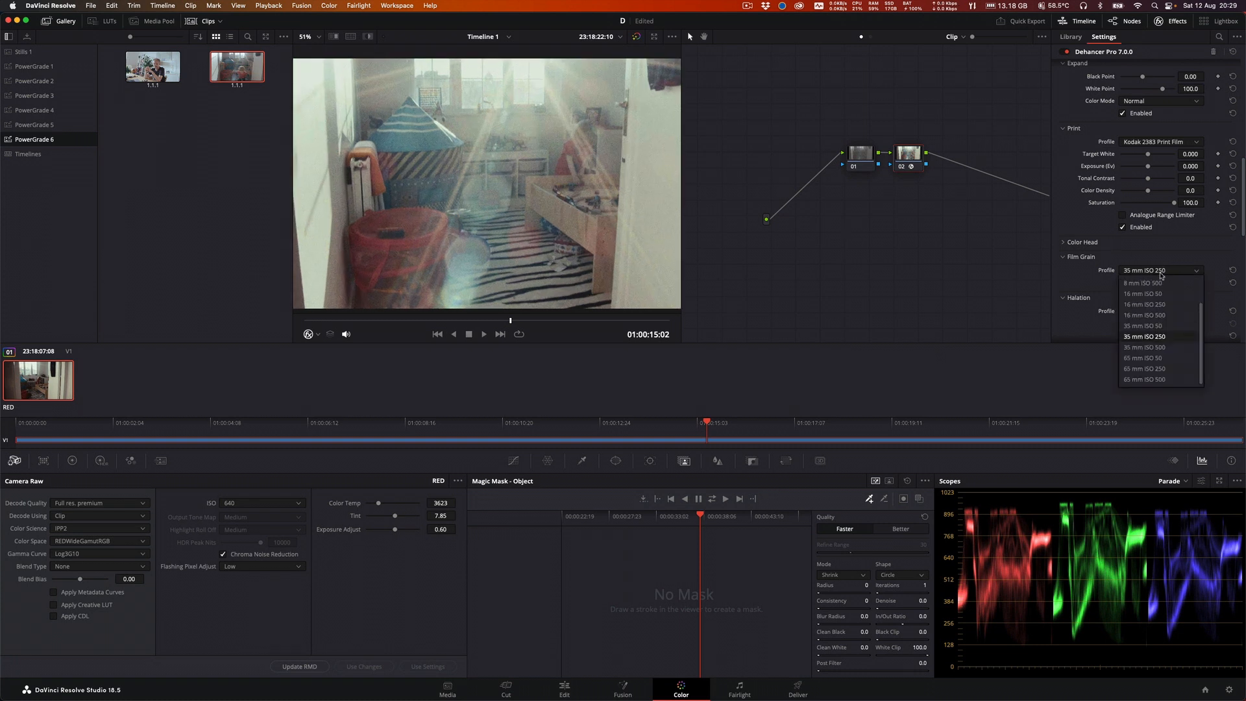
click(1149, 369)
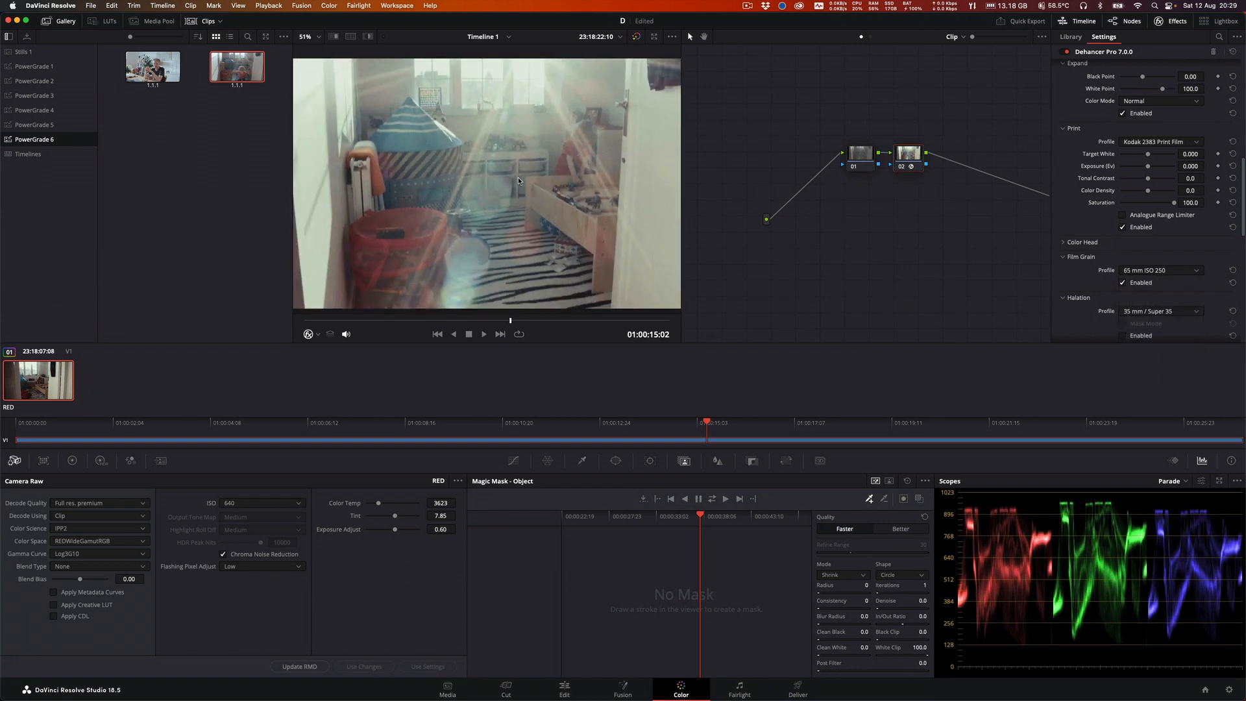
scroll(518, 180, down, 3)
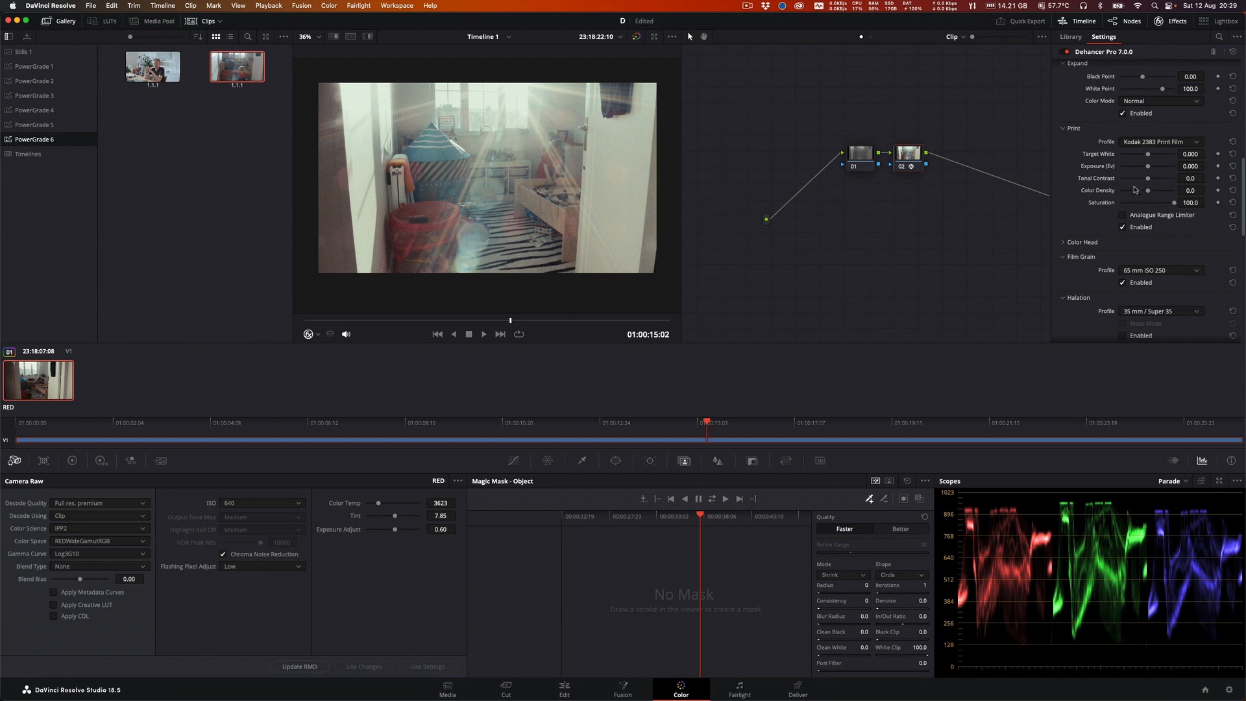
Step: At 01:00:22:09, set Dehancer's input Exposure Comp. to 0.138 and Temperature Comp. to -24.8
scroll(1130, 212, down, 2)
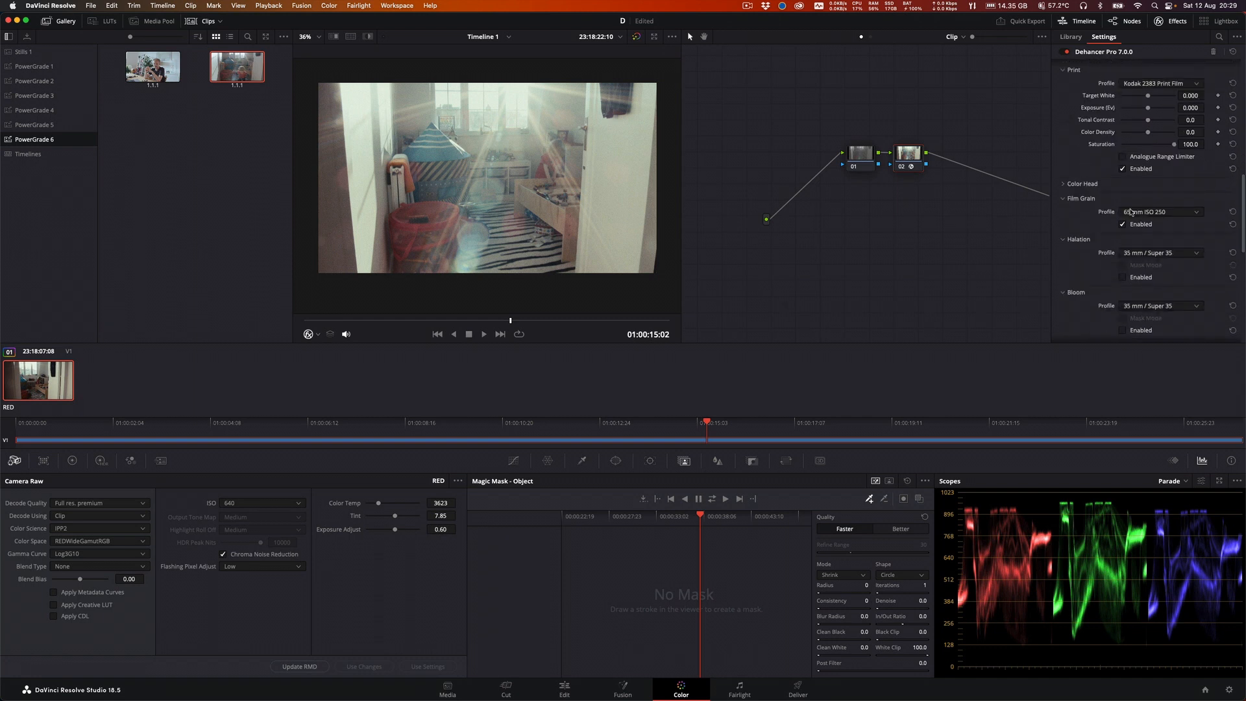
scroll(1130, 212, down, 5)
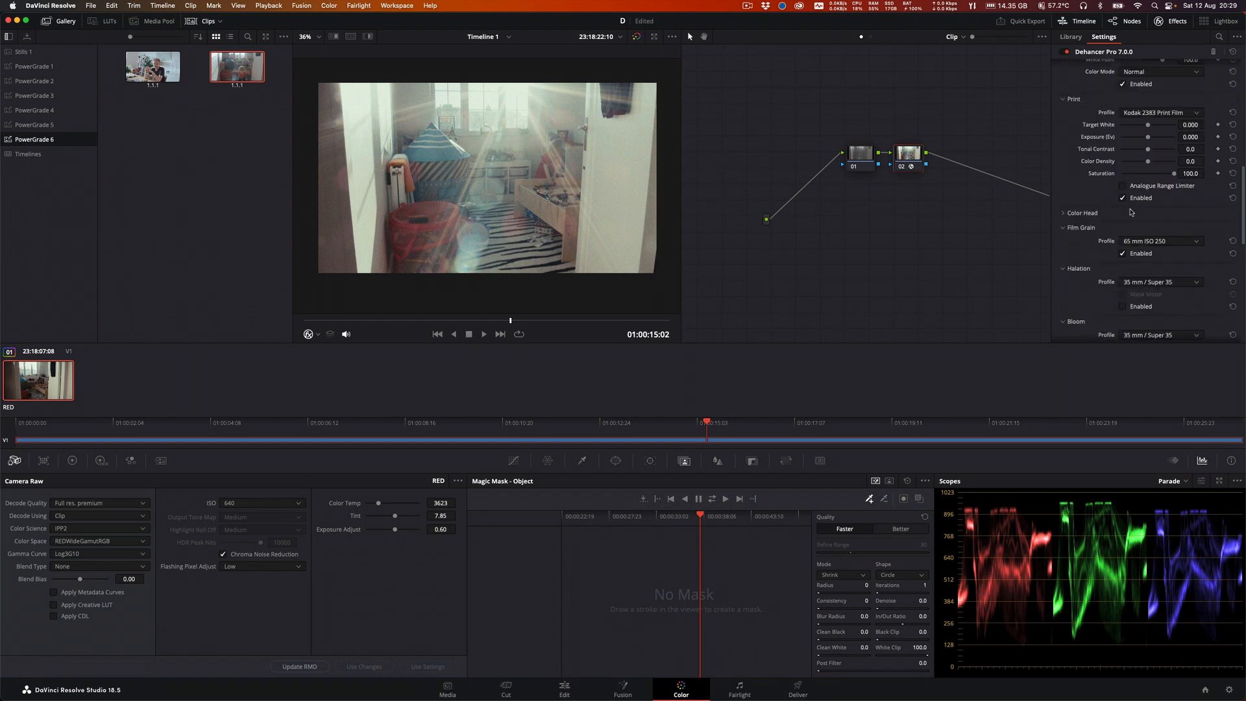
drag(531, 320, 610, 324)
scroll(1116, 174, down, 6)
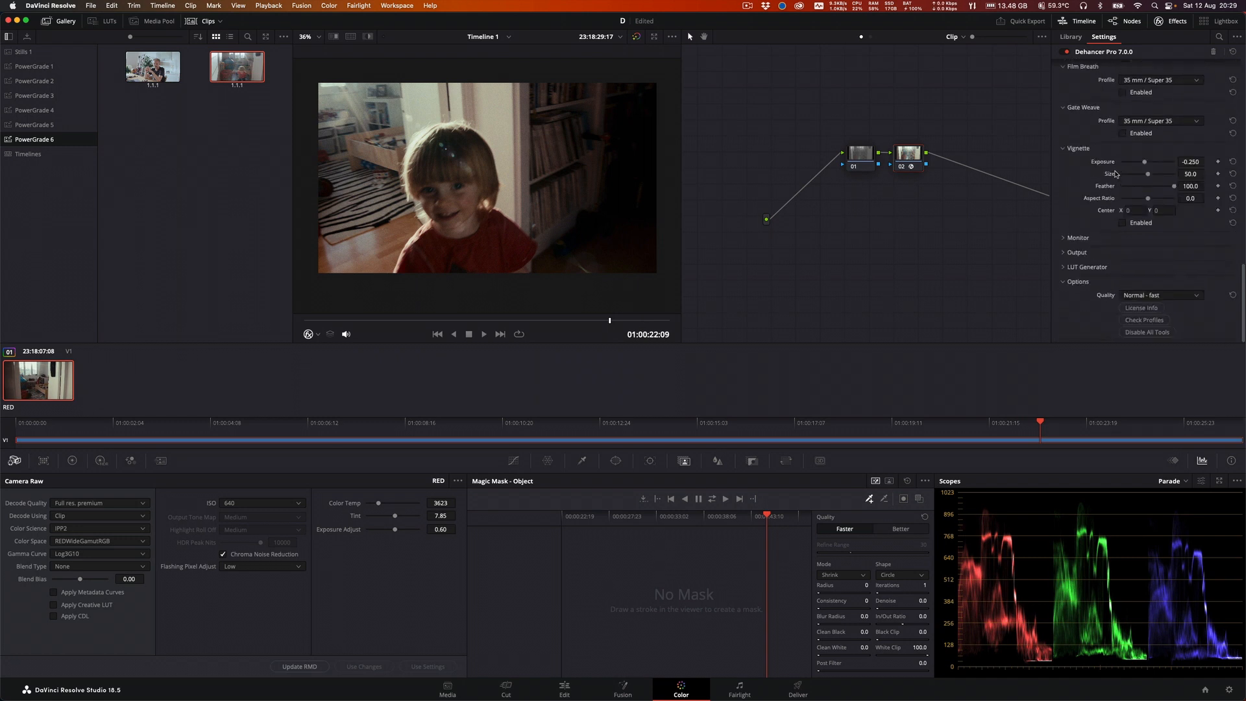
scroll(1116, 173, up, 15)
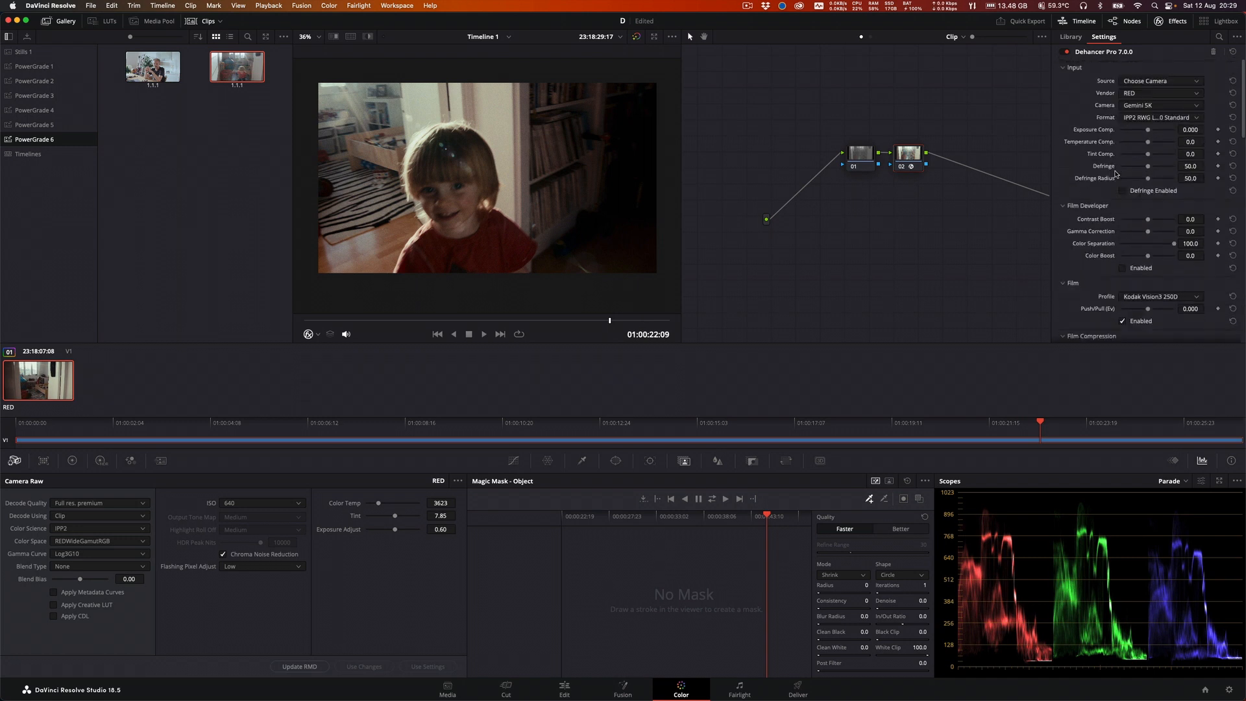
drag(1150, 134, 1145, 143)
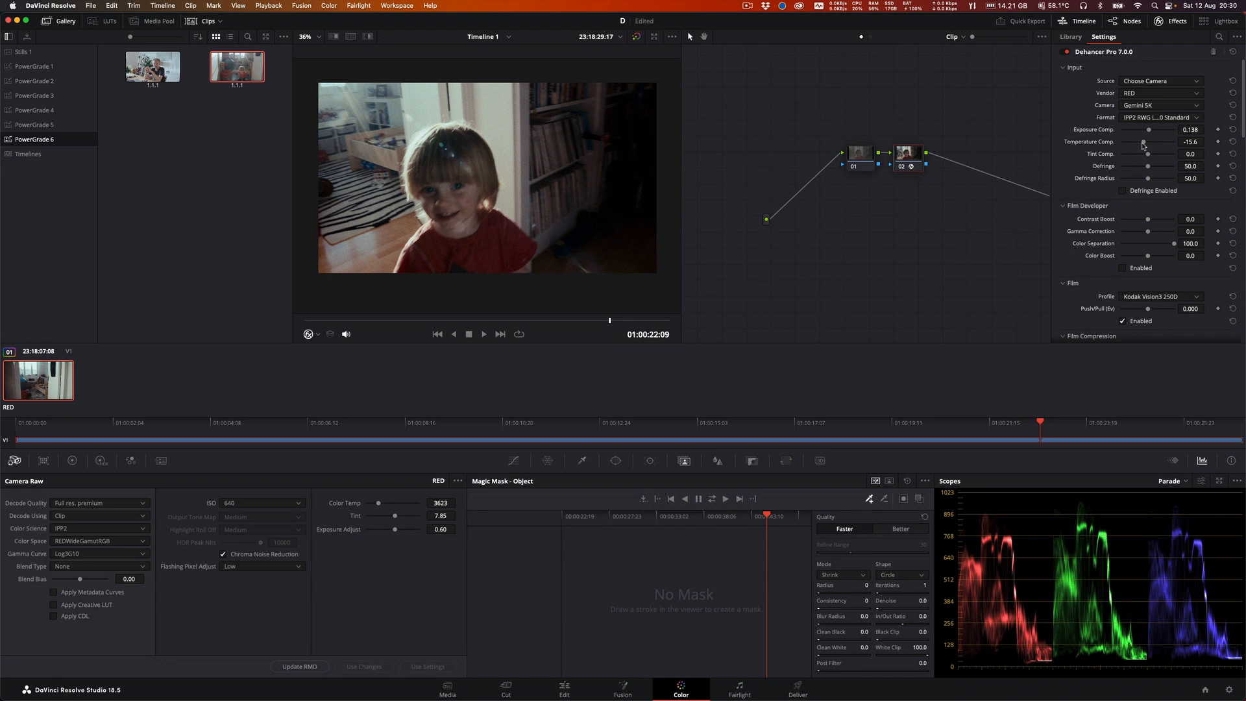
drag(1144, 144, 1140, 144)
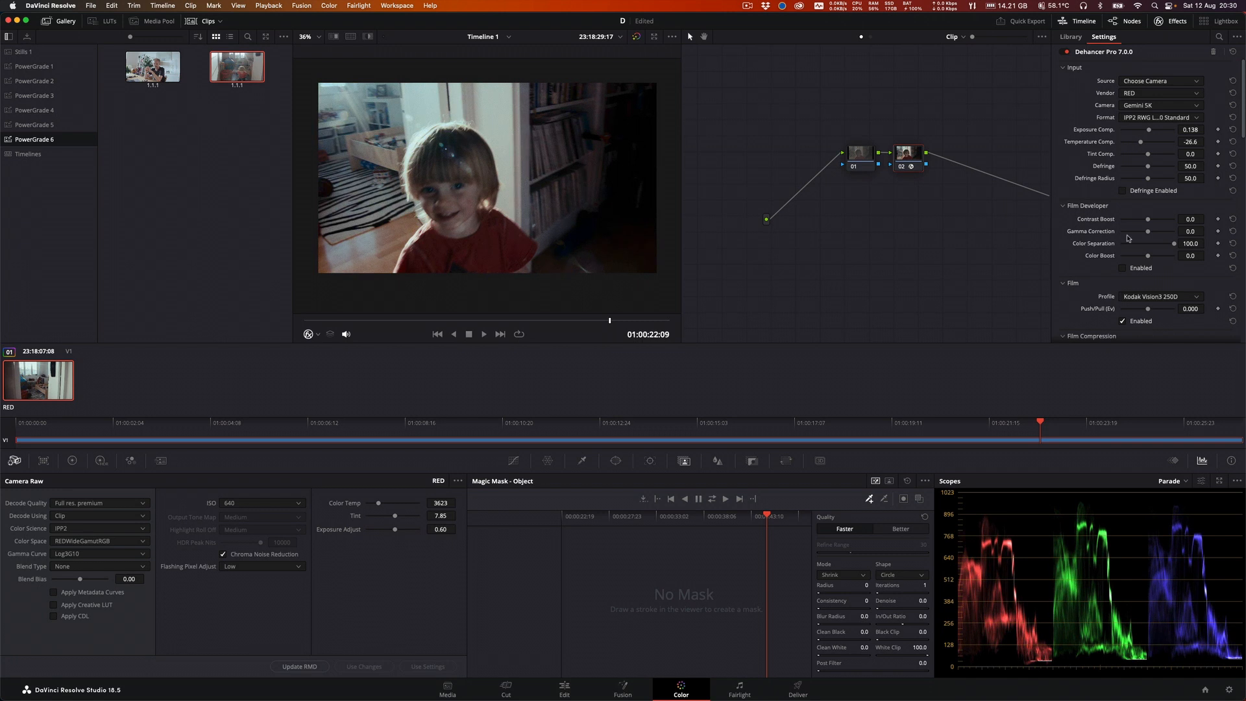
drag(1141, 144, 1141, 143)
Step: Check the look at 01:00:12:15, set Tint Comp. to -11.9 and enable Defringe
click(491, 320)
drag(491, 320, 476, 320)
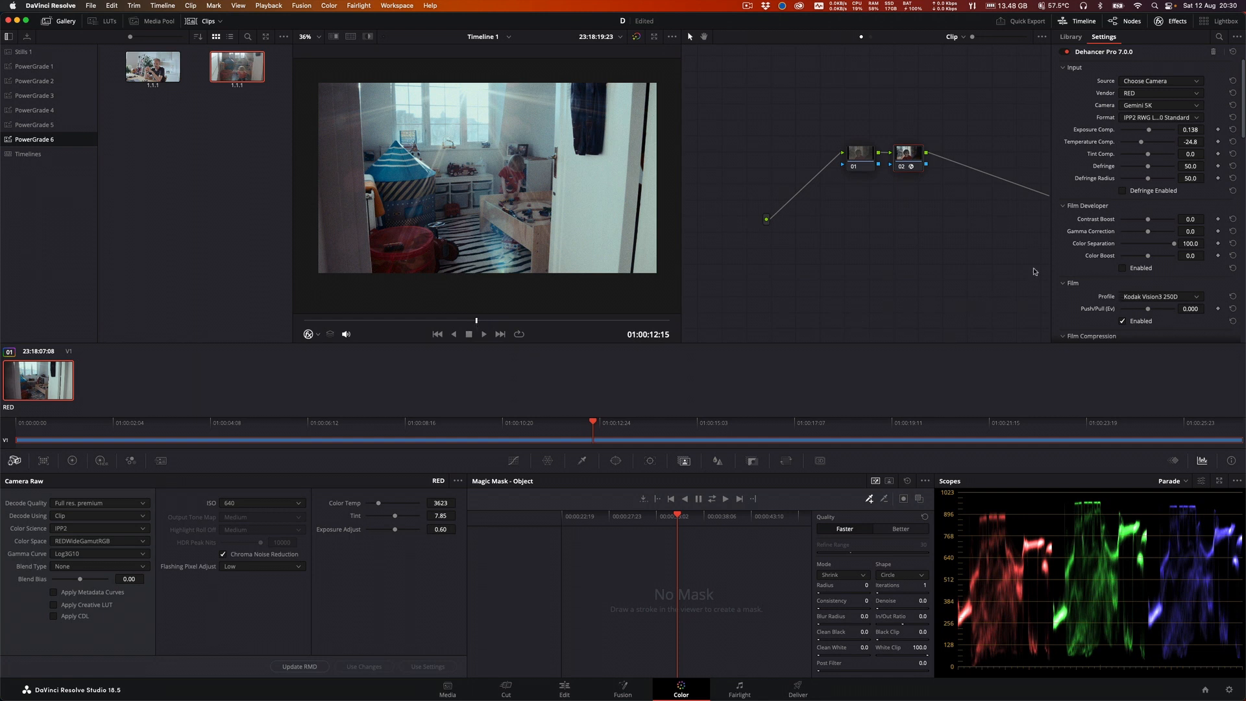
scroll(512, 235, up, 3)
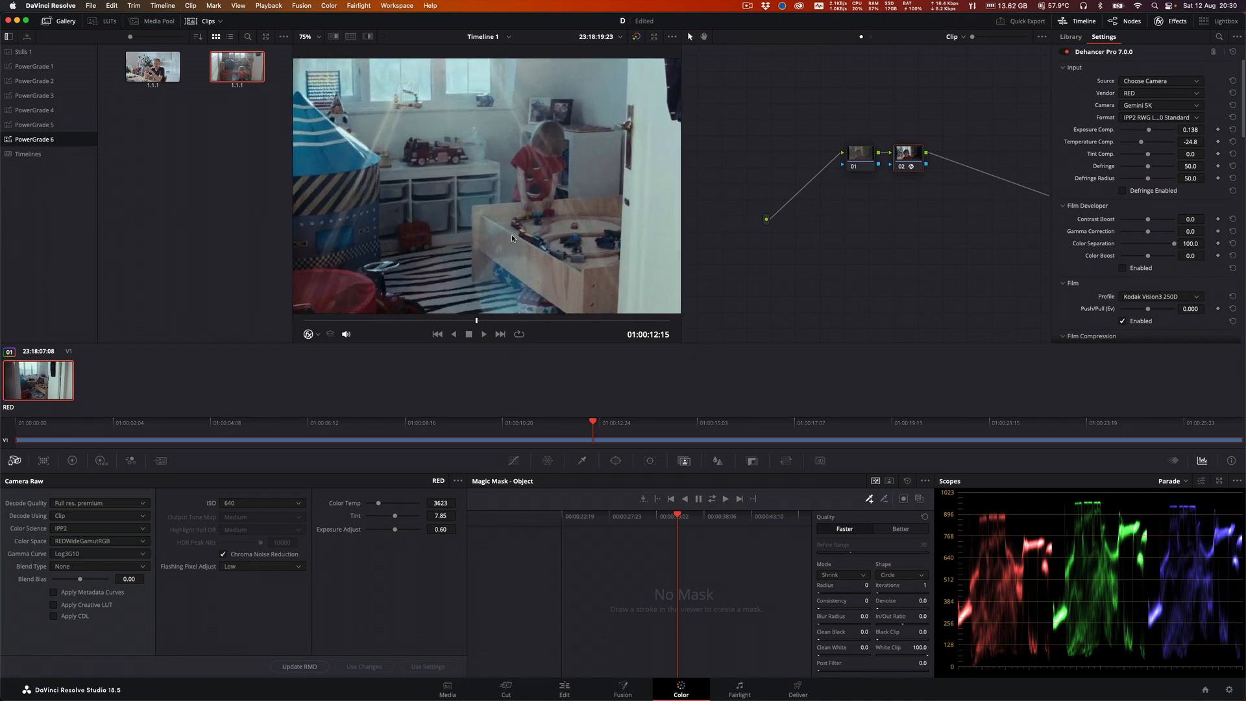
scroll(512, 237, down, 4)
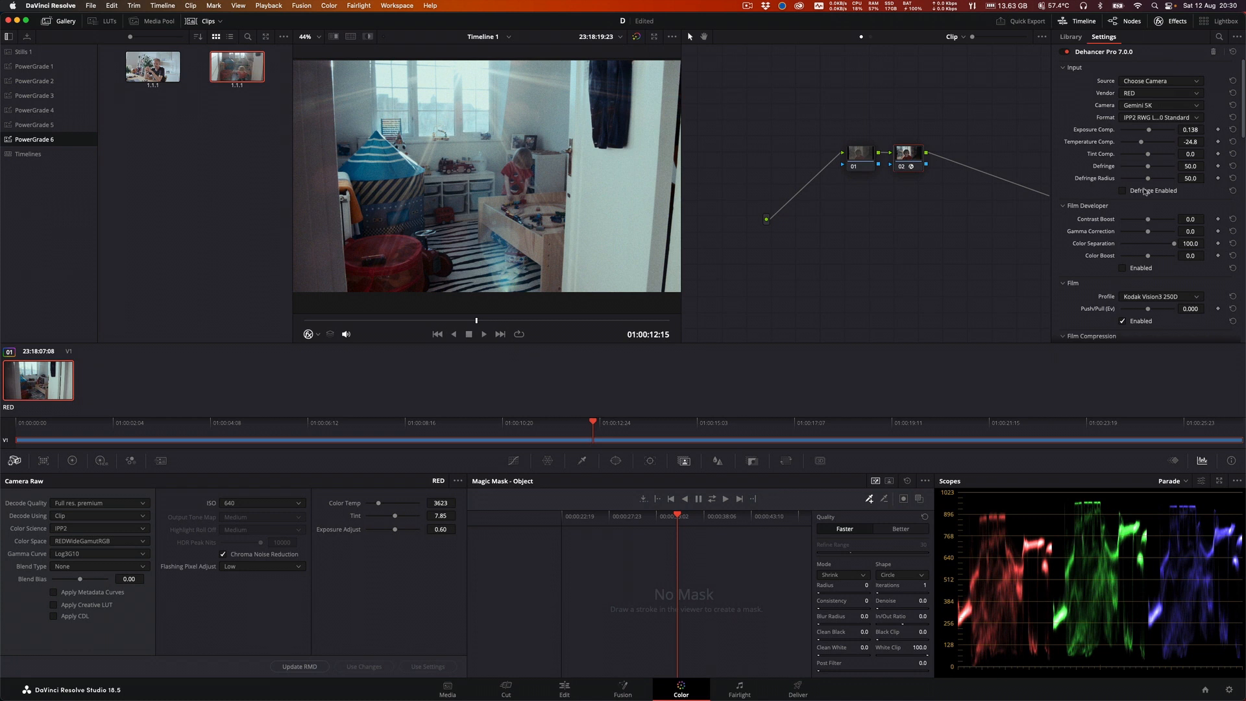
drag(1148, 157, 1145, 156)
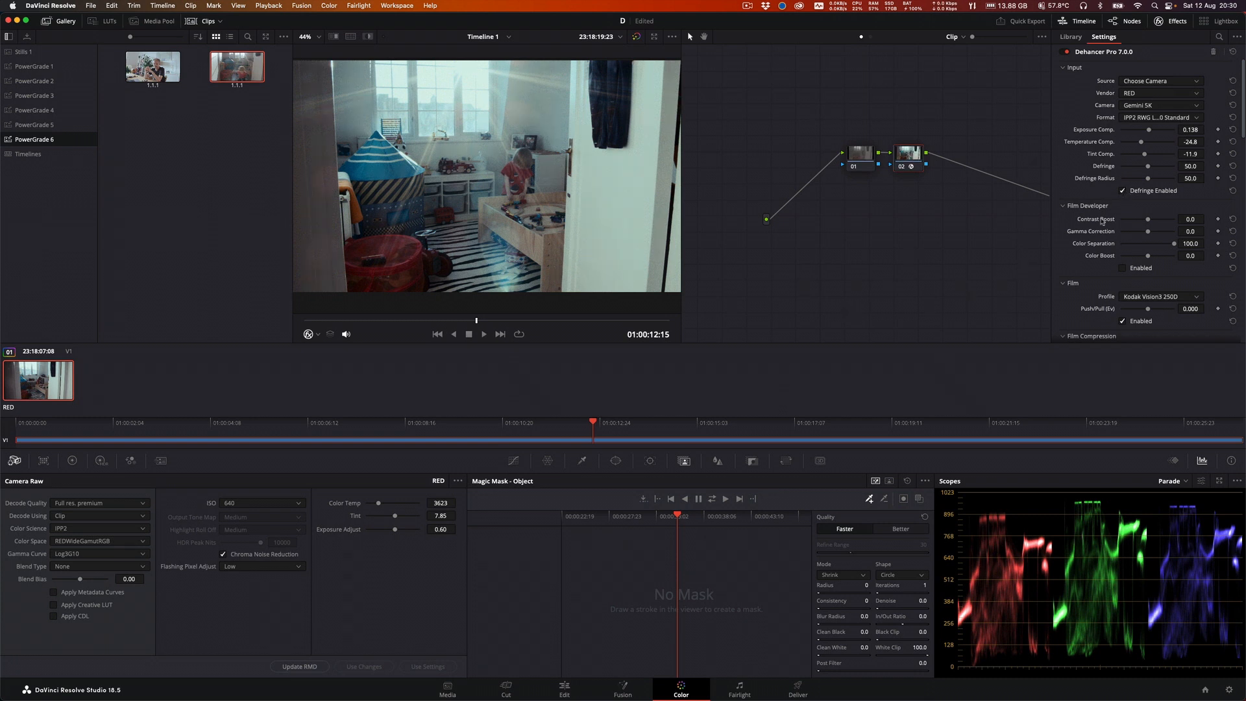
scroll(569, 258, down, 5)
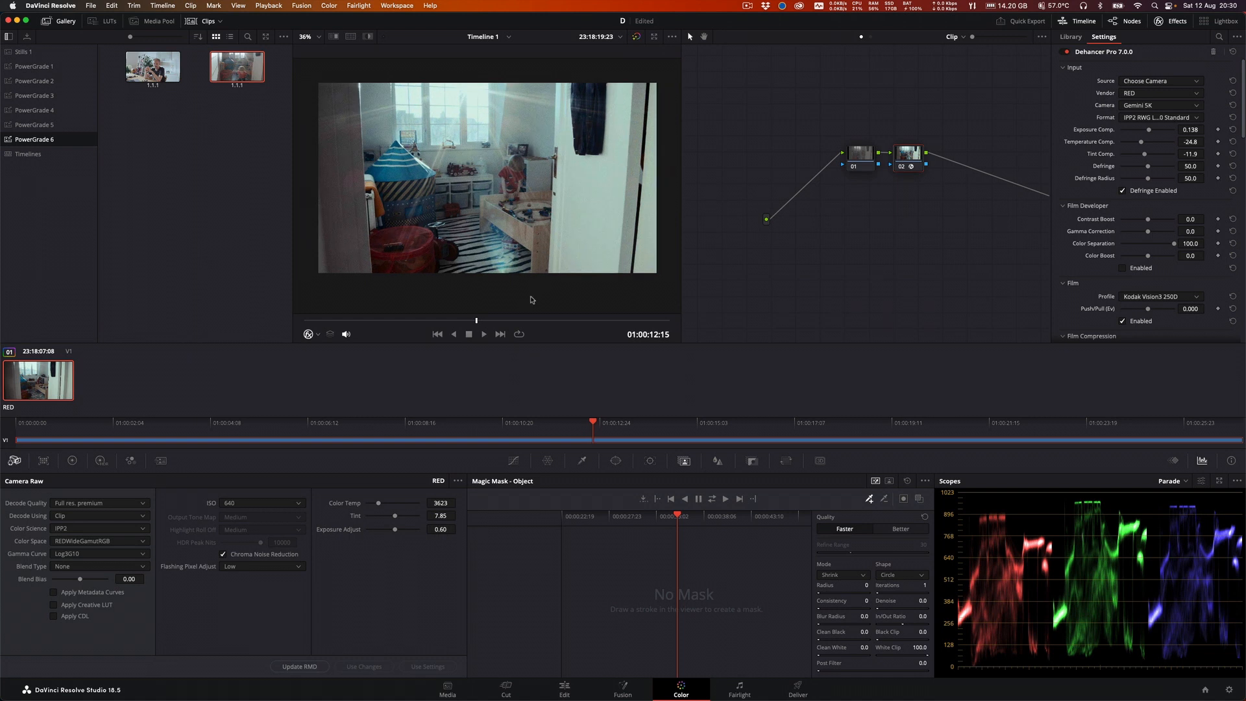
Step: Play the RED clip from 01:00:07:02 to 01:00:10:03 to examine the grade
drag(516, 322, 401, 331)
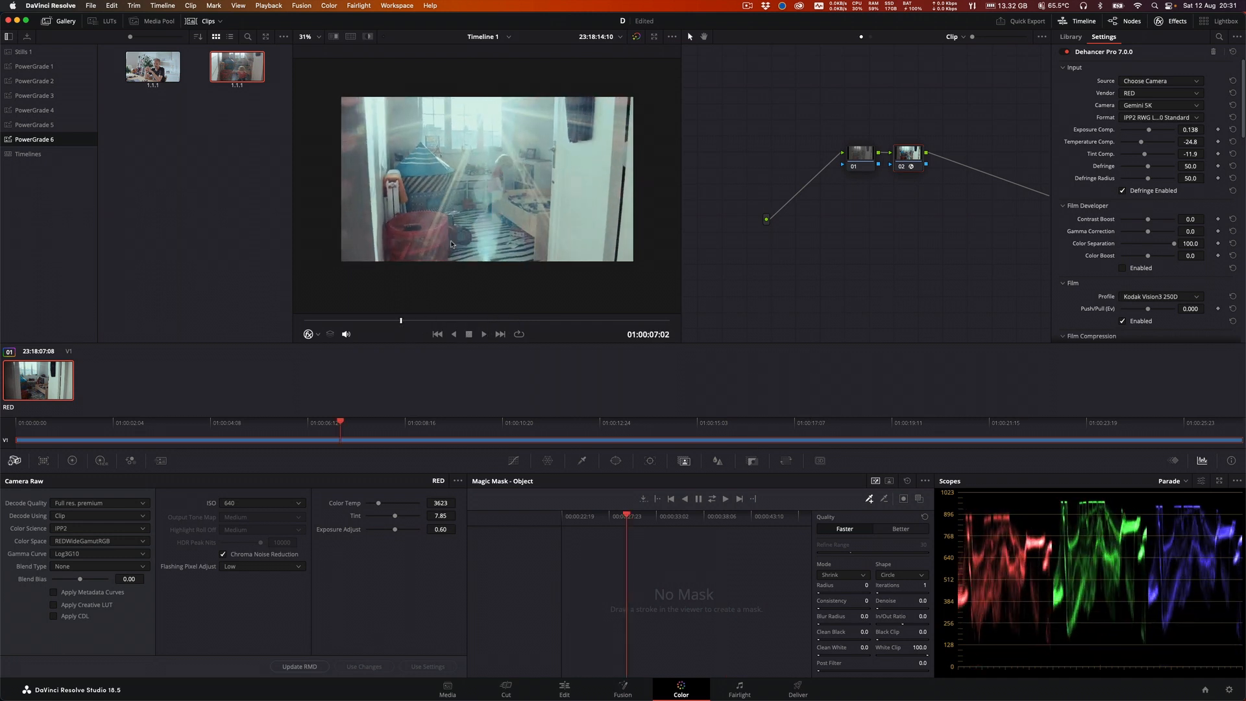
scroll(450, 241, up, 2)
scroll(450, 244, up, 1)
key(space)
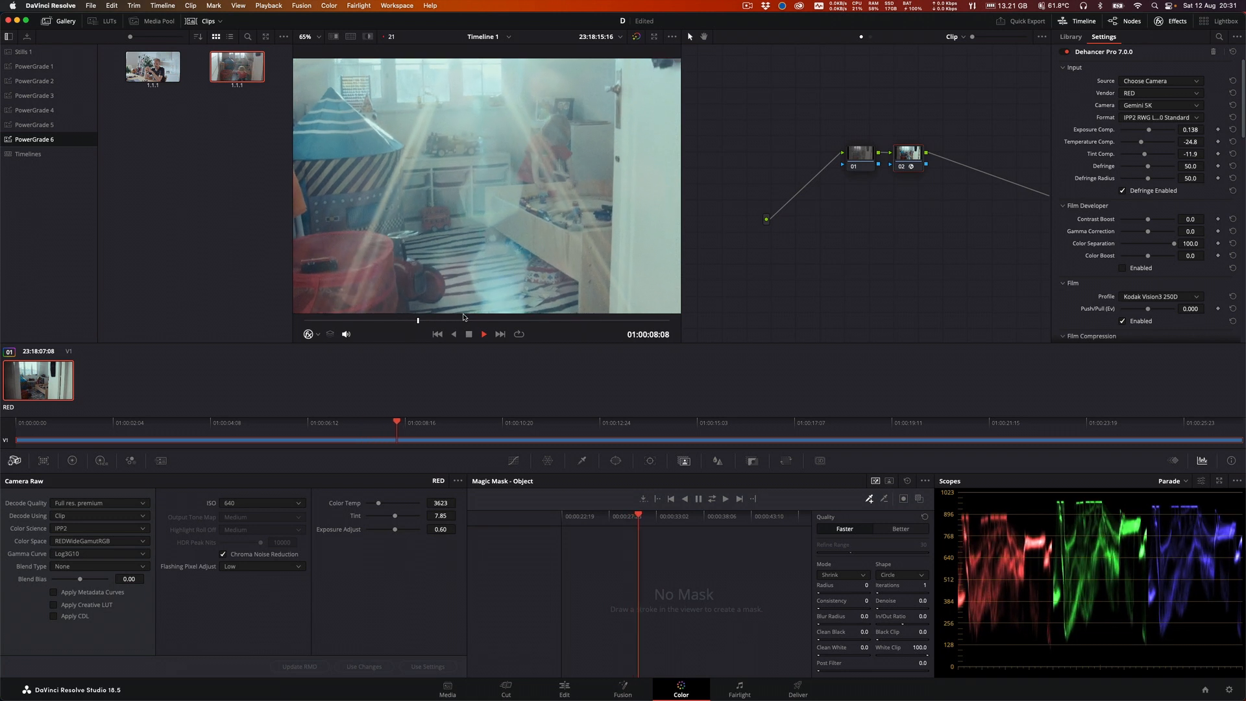
key(space)
scroll(524, 242, down, 2)
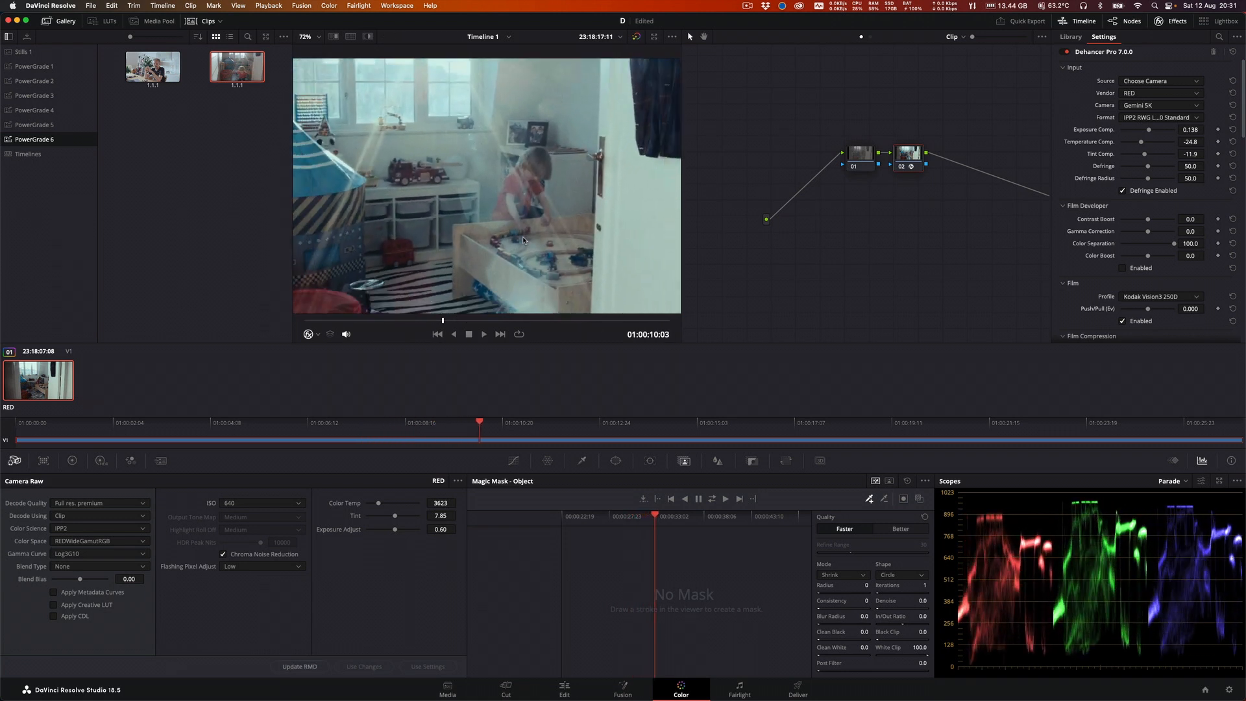
Step: Try Film Developer with Contrast Boost set to 10.1 and switch the section back off
scroll(1075, 276, down, 3)
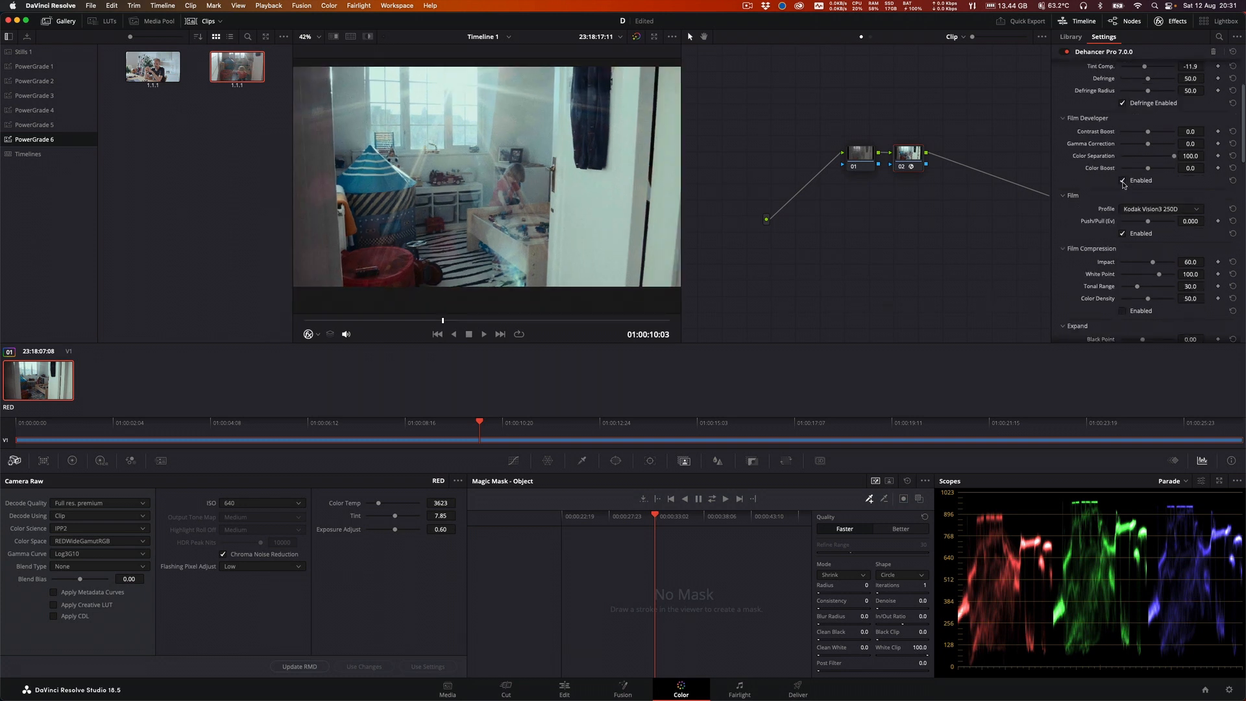
drag(1148, 134, 1149, 135)
click(1122, 181)
Step: Try Film Compression on the clip, turn it back off, and keep Expand's Color Mode at Normal
scroll(1095, 246, down, 3)
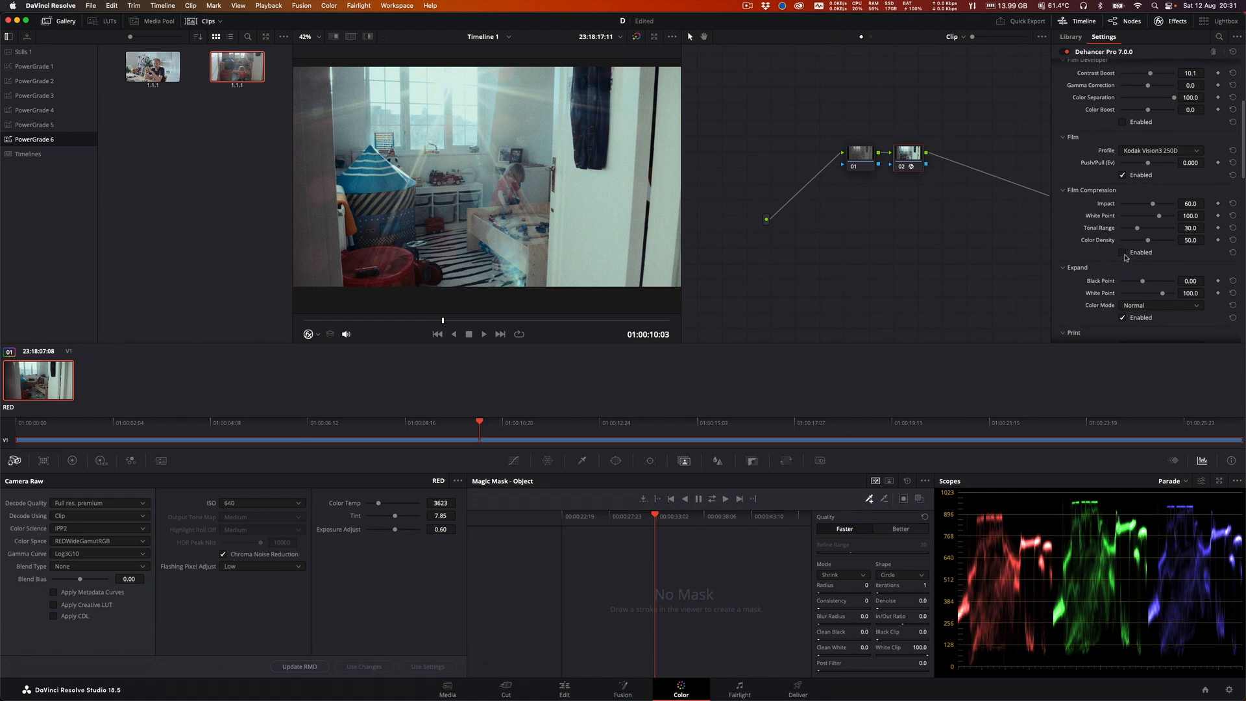
click(1125, 257)
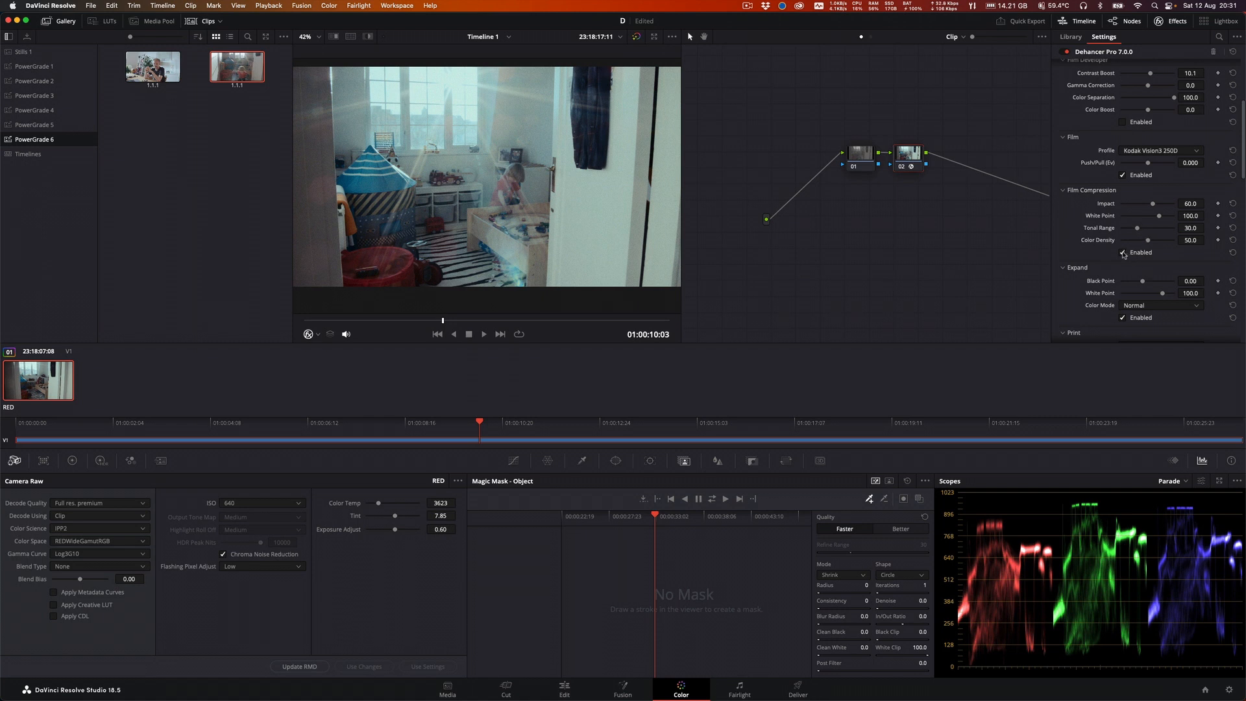
click(1123, 252)
scroll(1117, 259, down, 2)
click(1142, 250)
click(1139, 259)
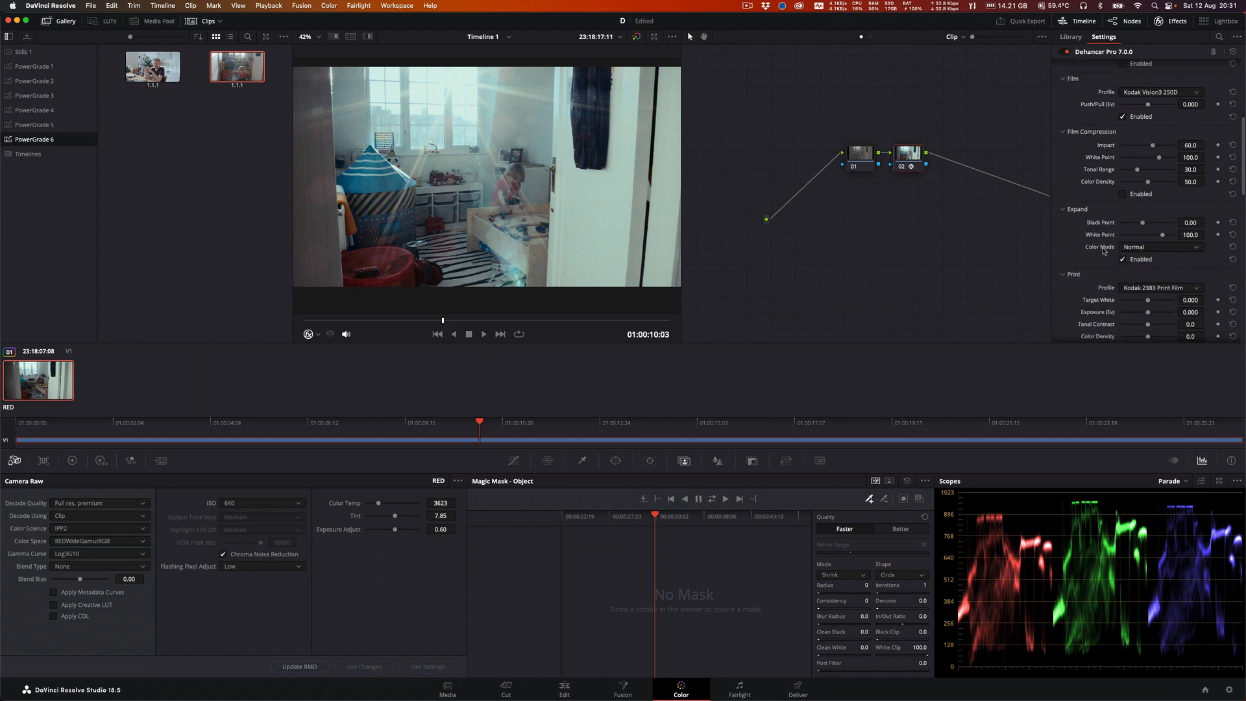
Step: Set Print's Color Density to 19.3 and expand the Color Head section to view its controls
scroll(1103, 251, down, 2)
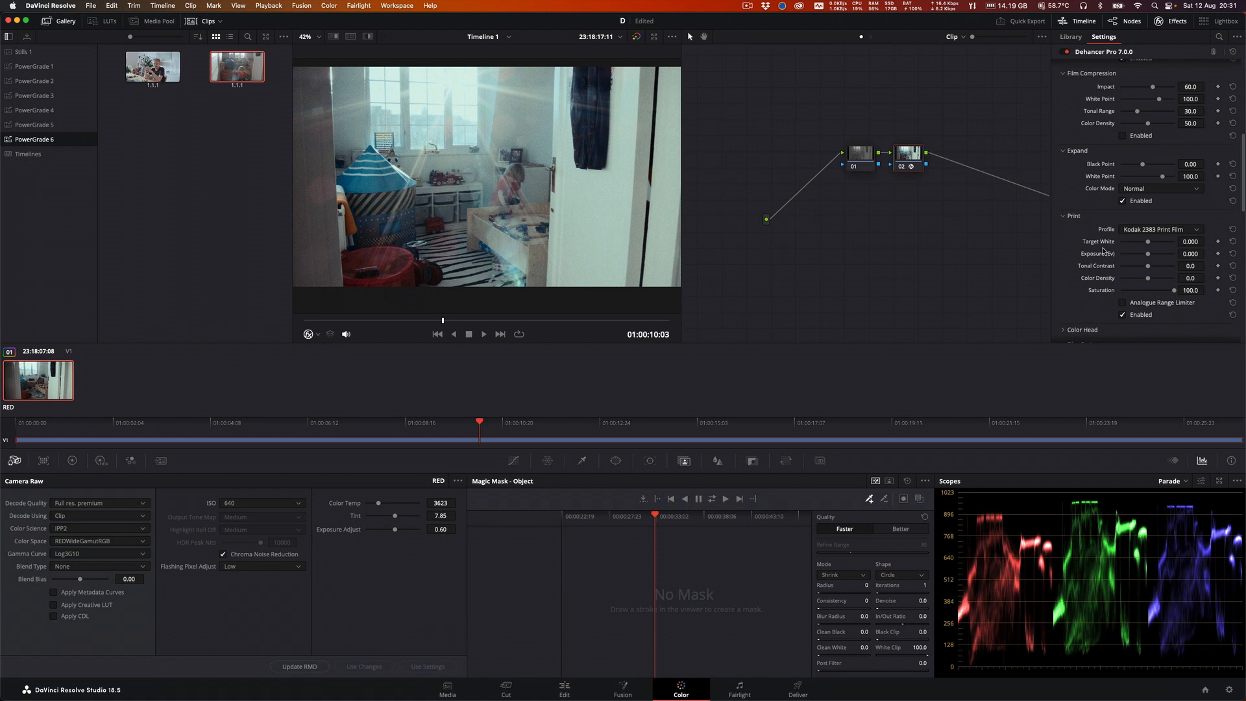
scroll(1103, 251, down, 1)
drag(1147, 249, 1153, 252)
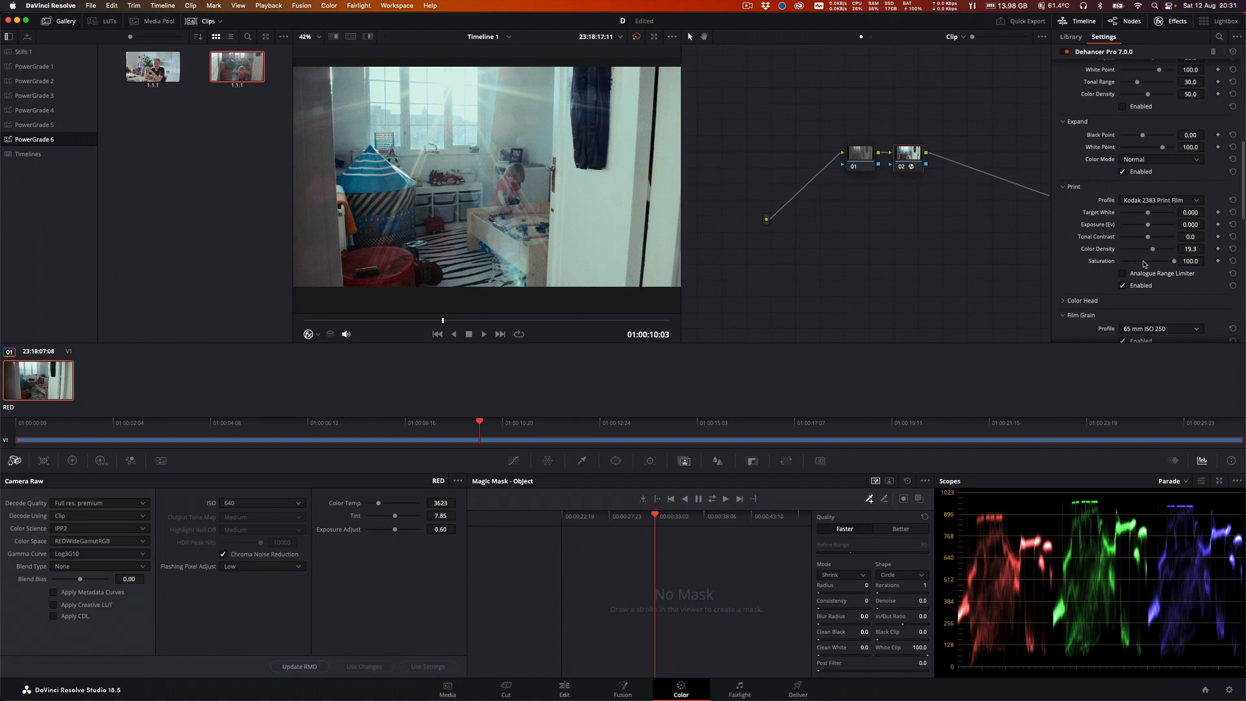
scroll(1136, 264, down, 1)
click(1064, 271)
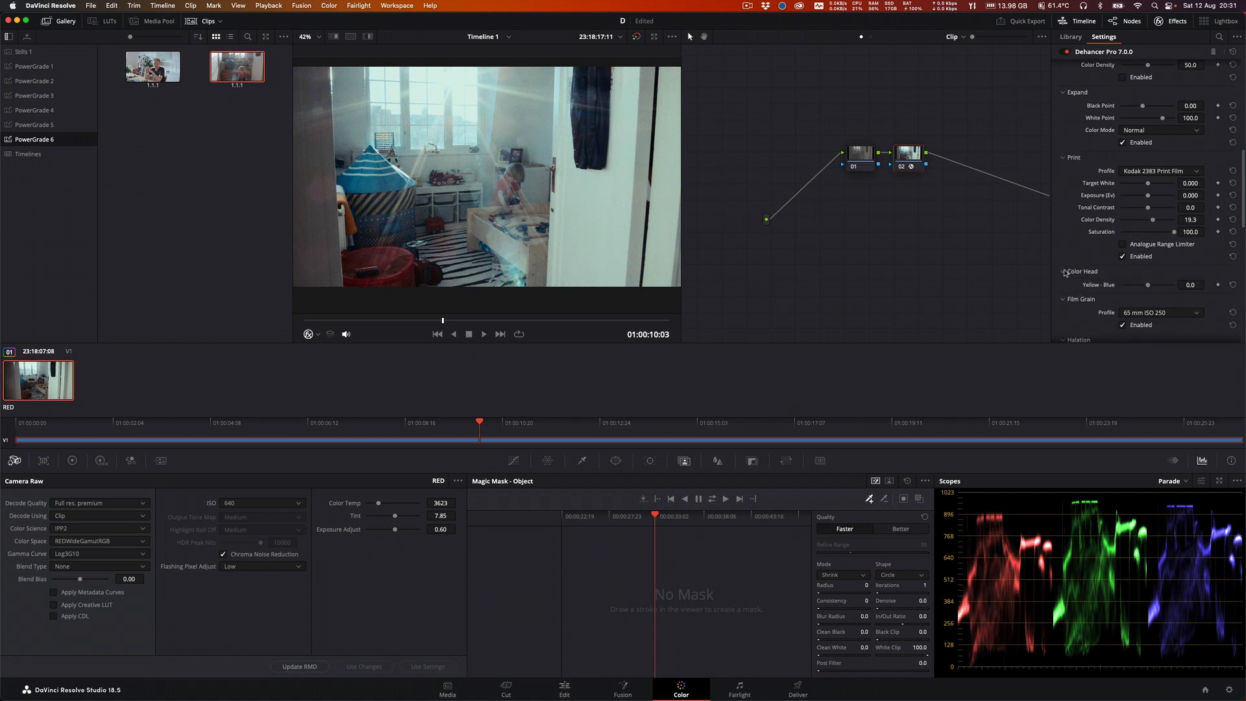
scroll(1072, 274, down, 5)
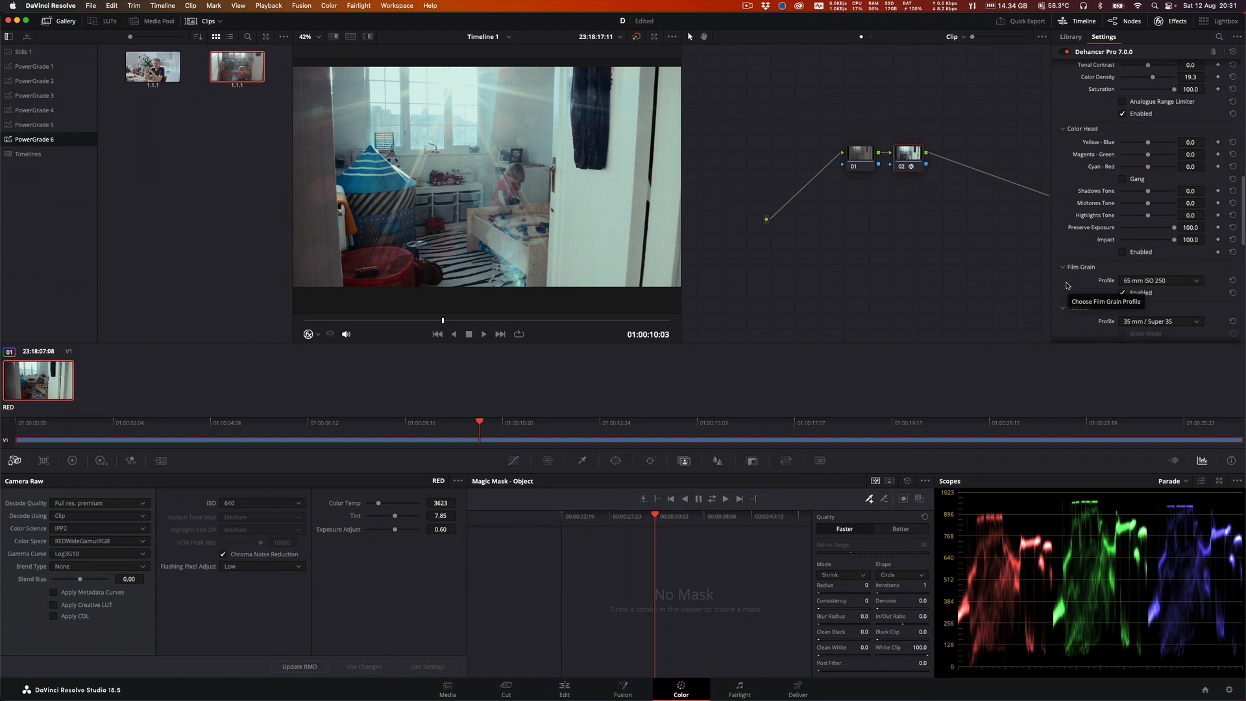
Step: Select the first node and examine the printer light hotkey setting and the Full Printer Light channel controls
click(861, 159)
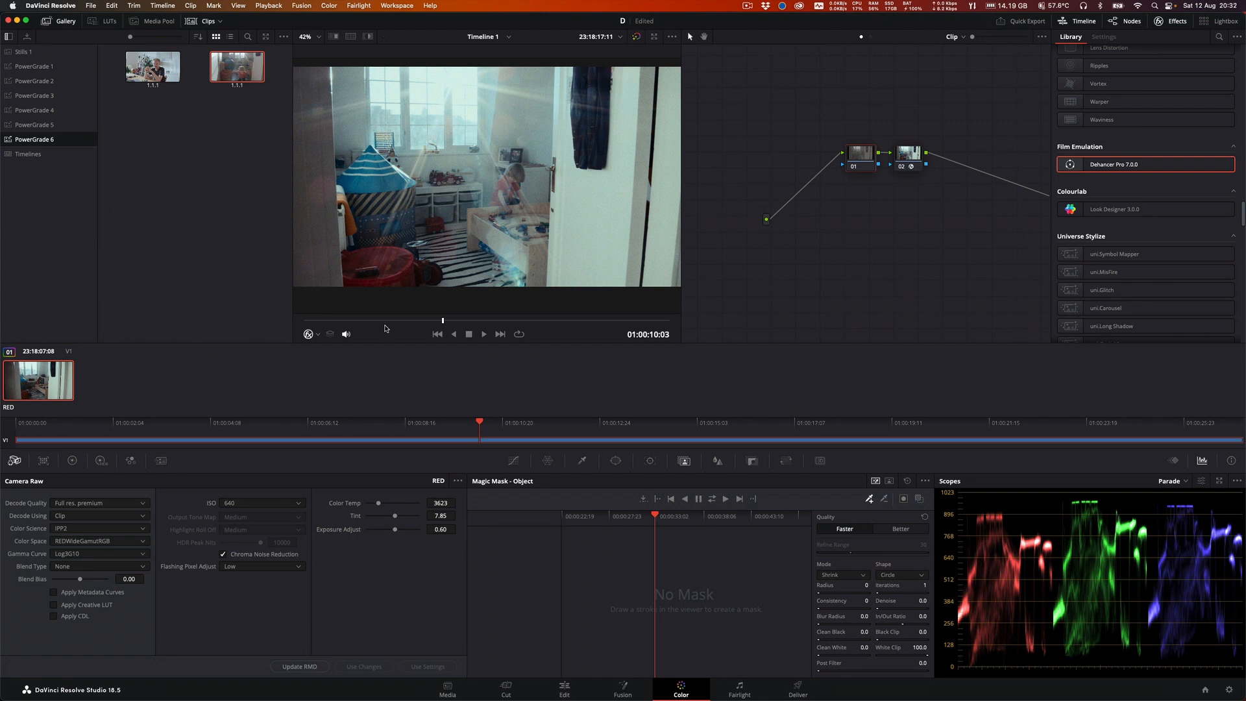
click(277, 3)
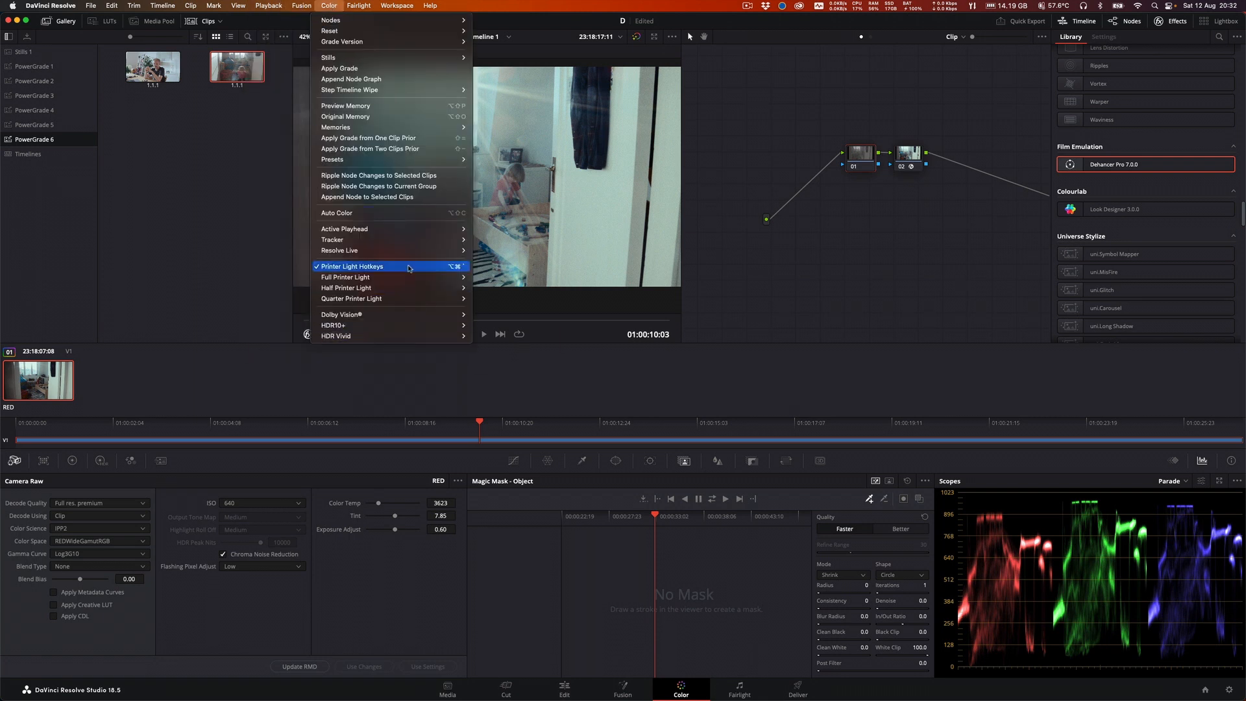
mouse_move(405, 279)
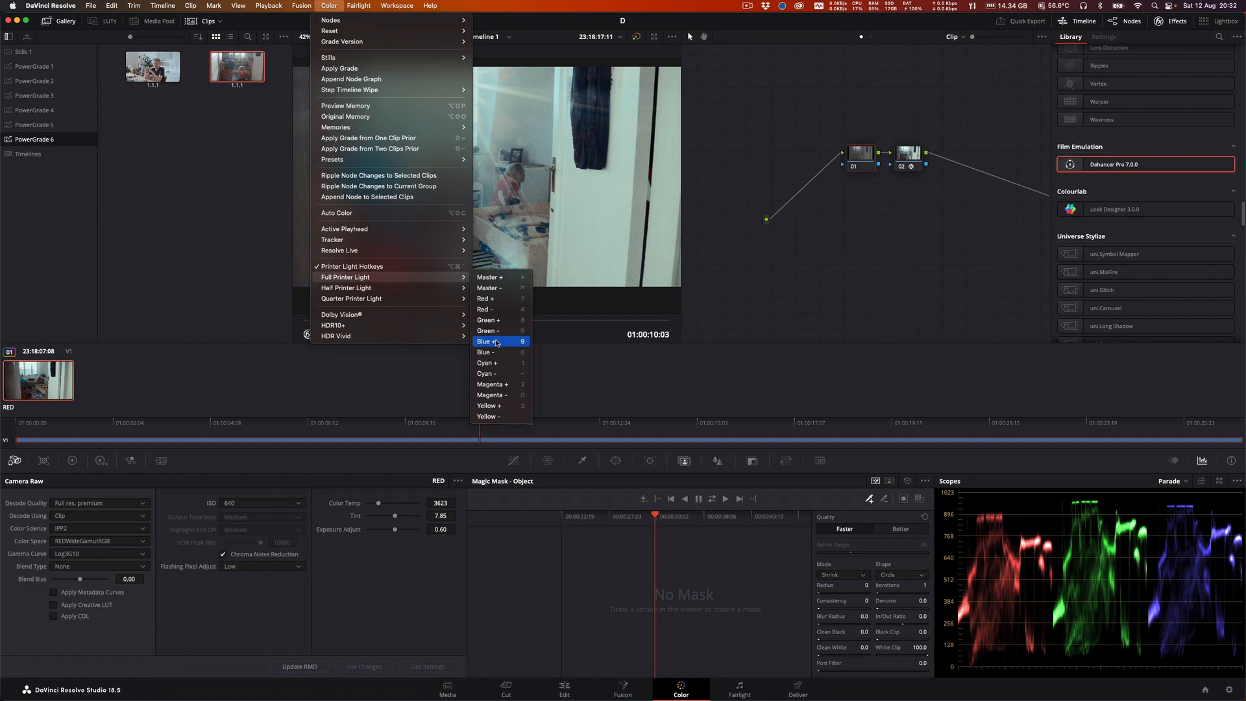
click(687, 383)
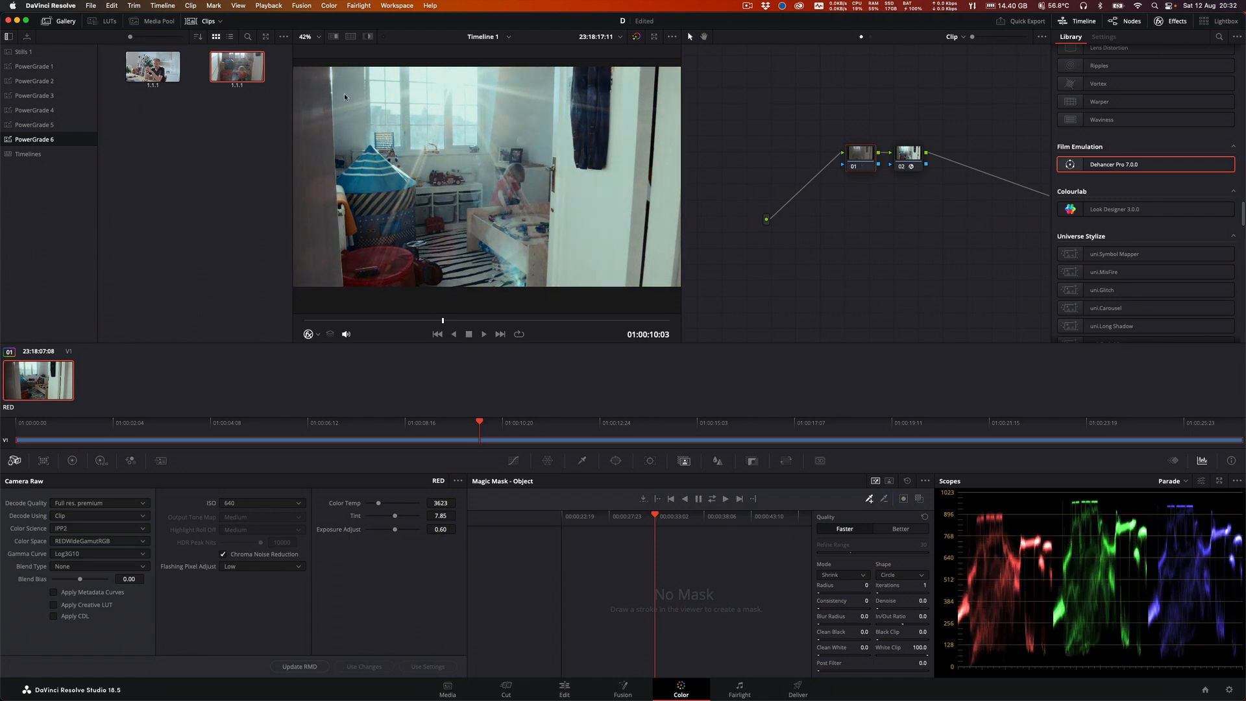
click(269, 6)
mouse_move(329, 5)
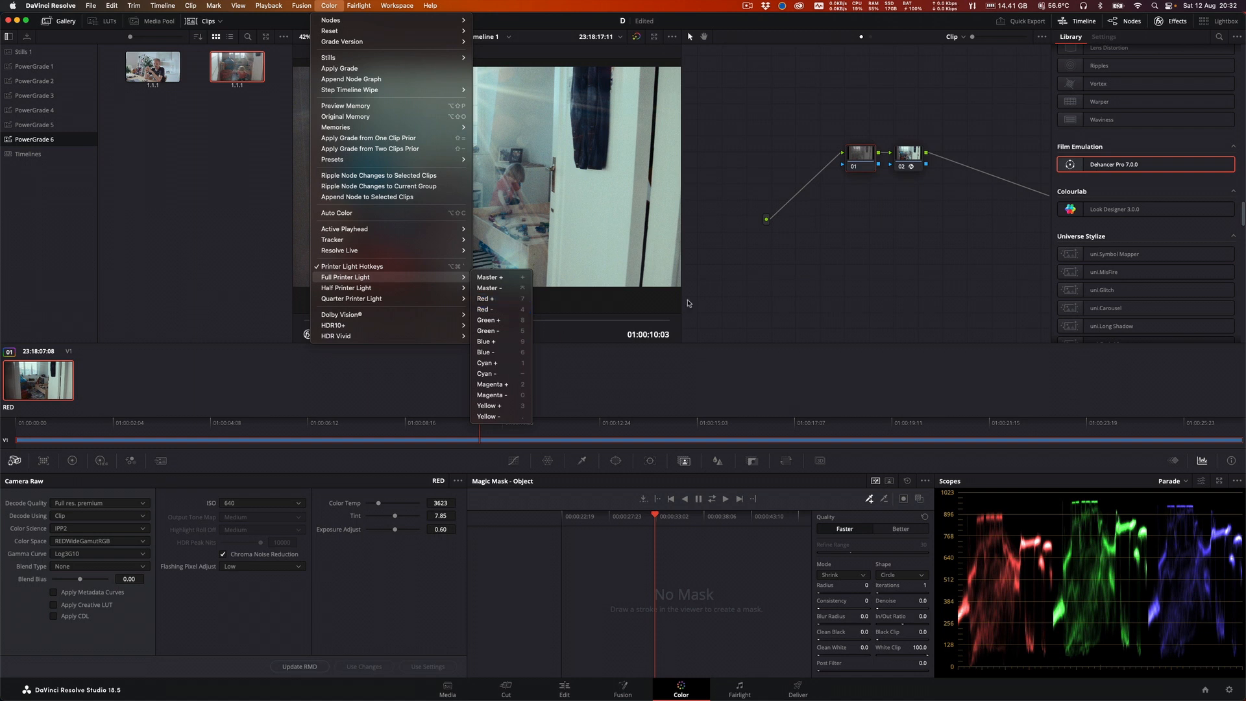
click(812, 371)
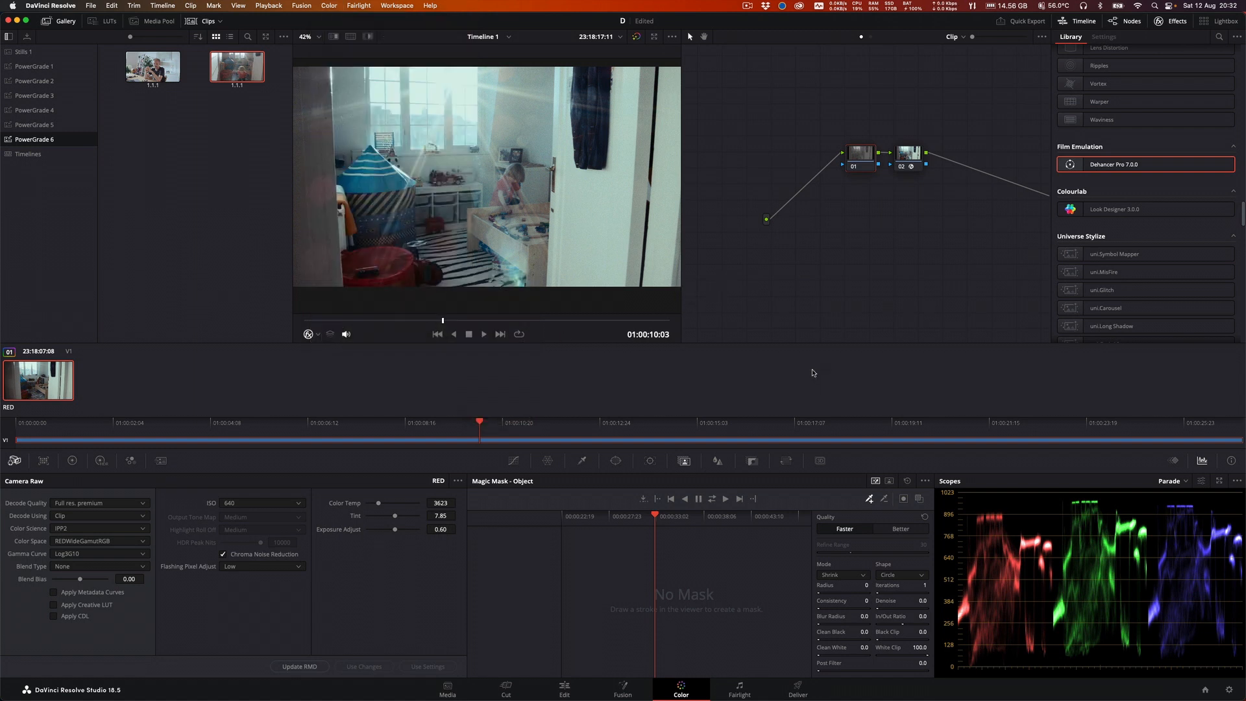
Step: Try raising the red printer light on node 01 by several full points
key(7)
key(7)
key(7)
key(7)
key(7)
key(7)
key(7)
key(7)
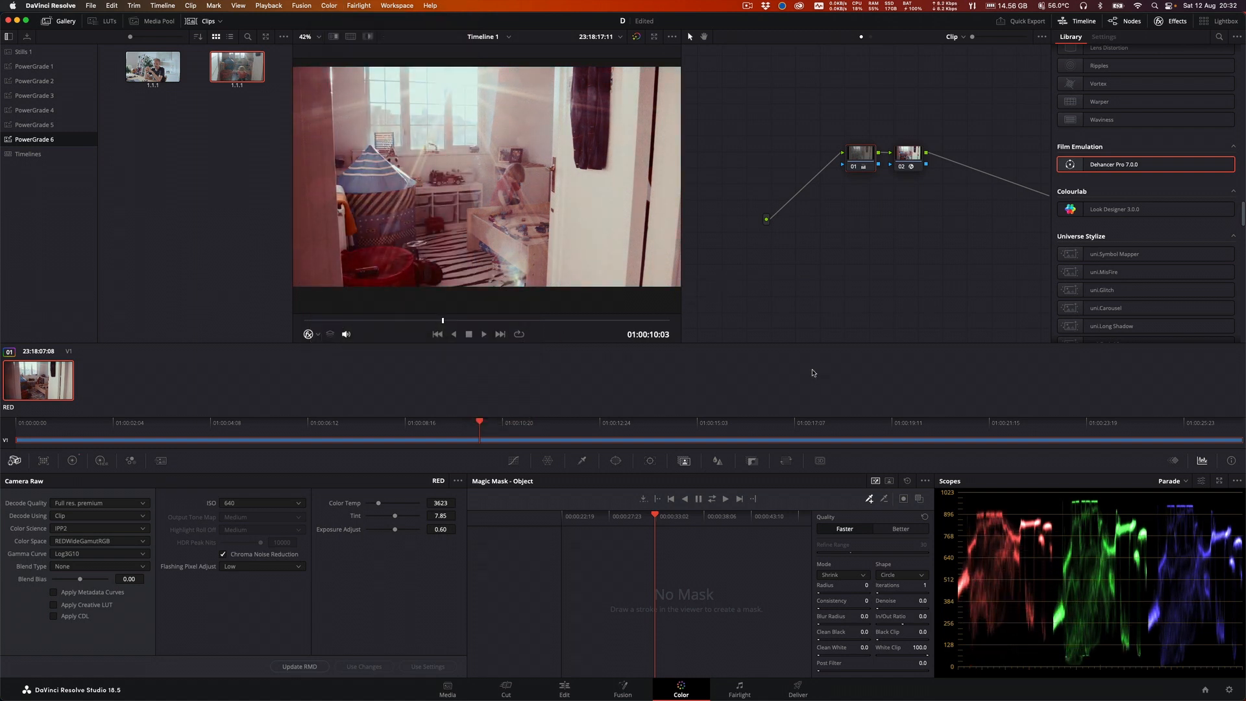
Step: Try lowering the red printer light on node 01 well below neutral to give the image a strong cyan cast
key(4)
key(4)
key(4)
key(4)
key(4)
key(4)
key(4)
key(4)
key(4)
key(4)
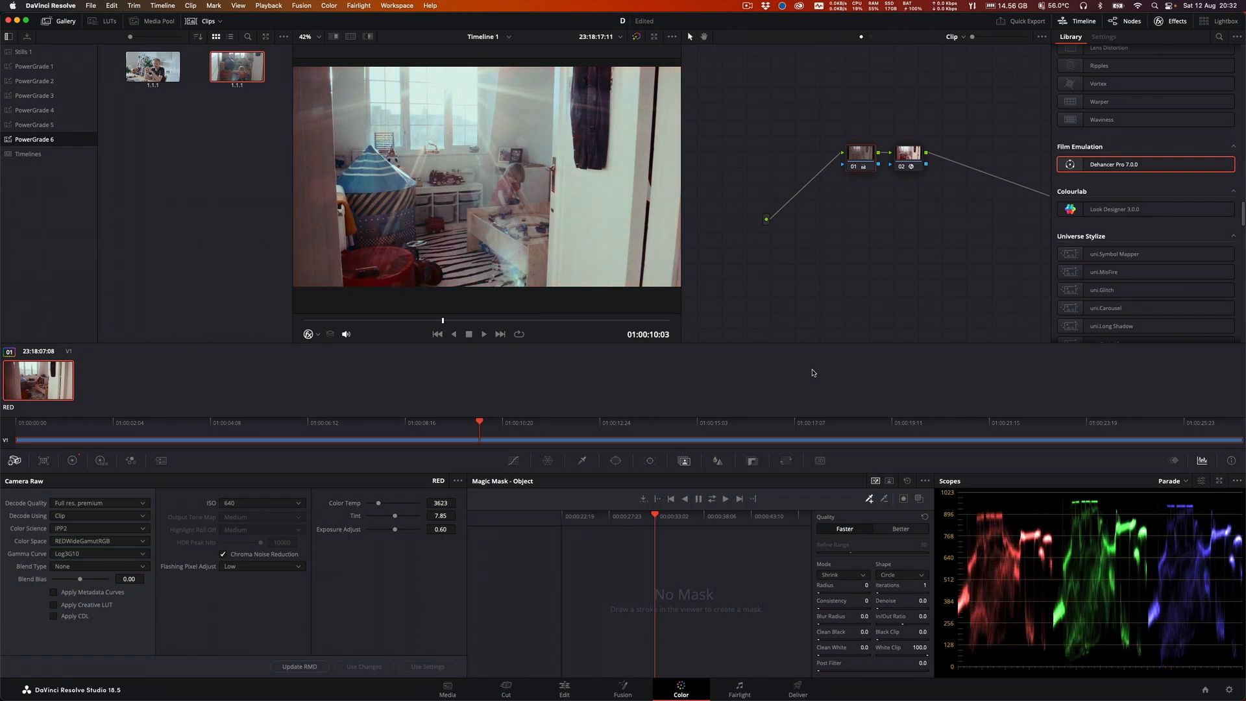
key(4)
key(4)
key(4)
key(4)
key(4)
key(4)
key(4)
key(4)
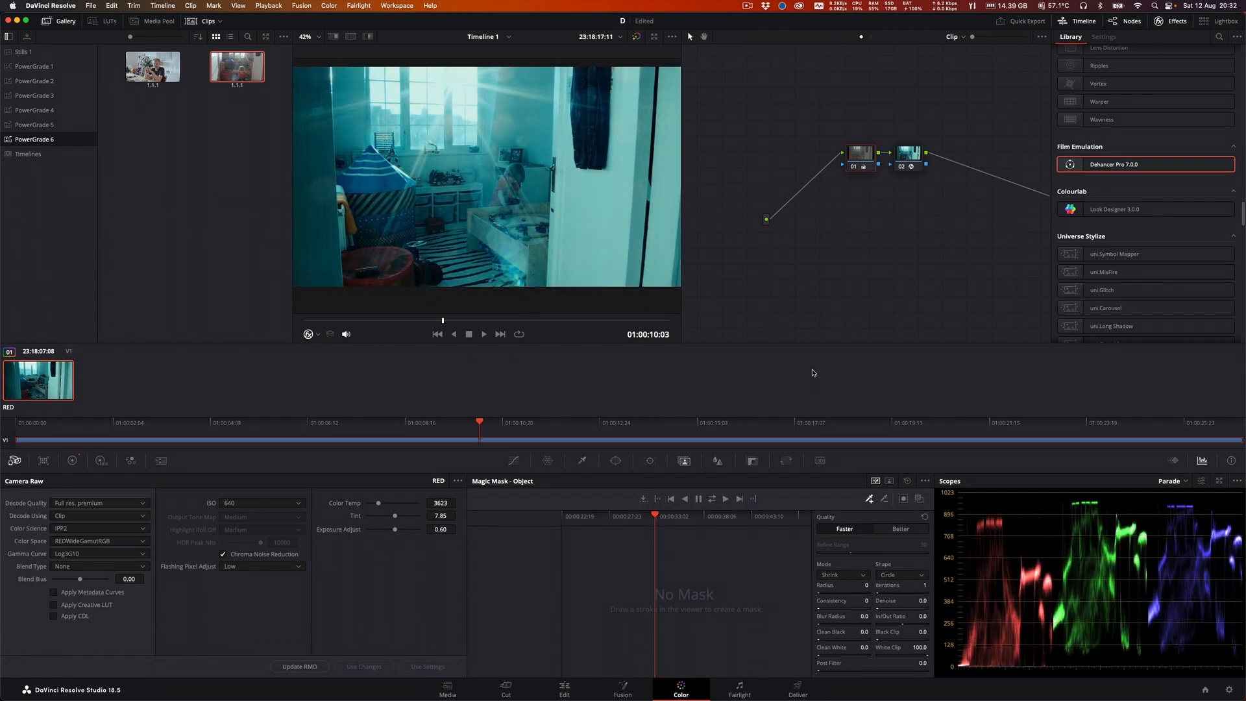
Step: Raise the red printer light on node 01 back up and reset the node's grade
key(7)
key(7)
key(7)
key(7)
key(7)
key(7)
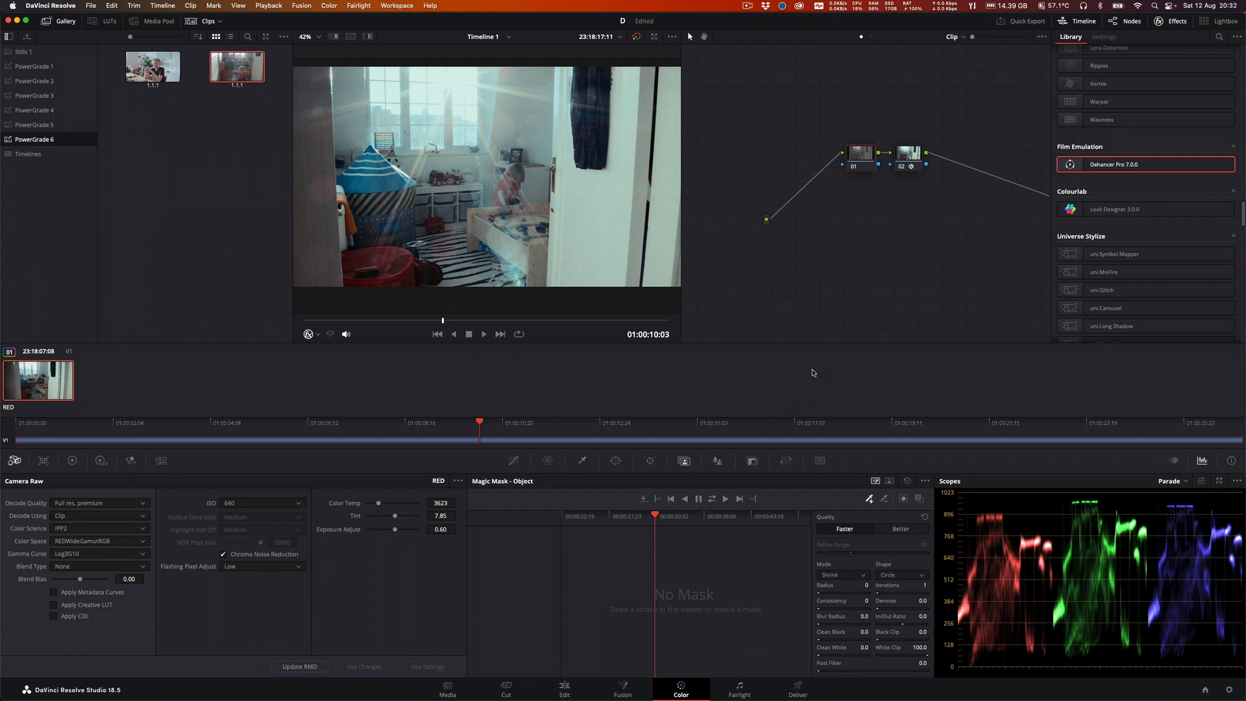
key(7)
key(7)
key(7)
key(7)
key(7)
key(7)
key(7)
key(7)
key(7)
key(7)
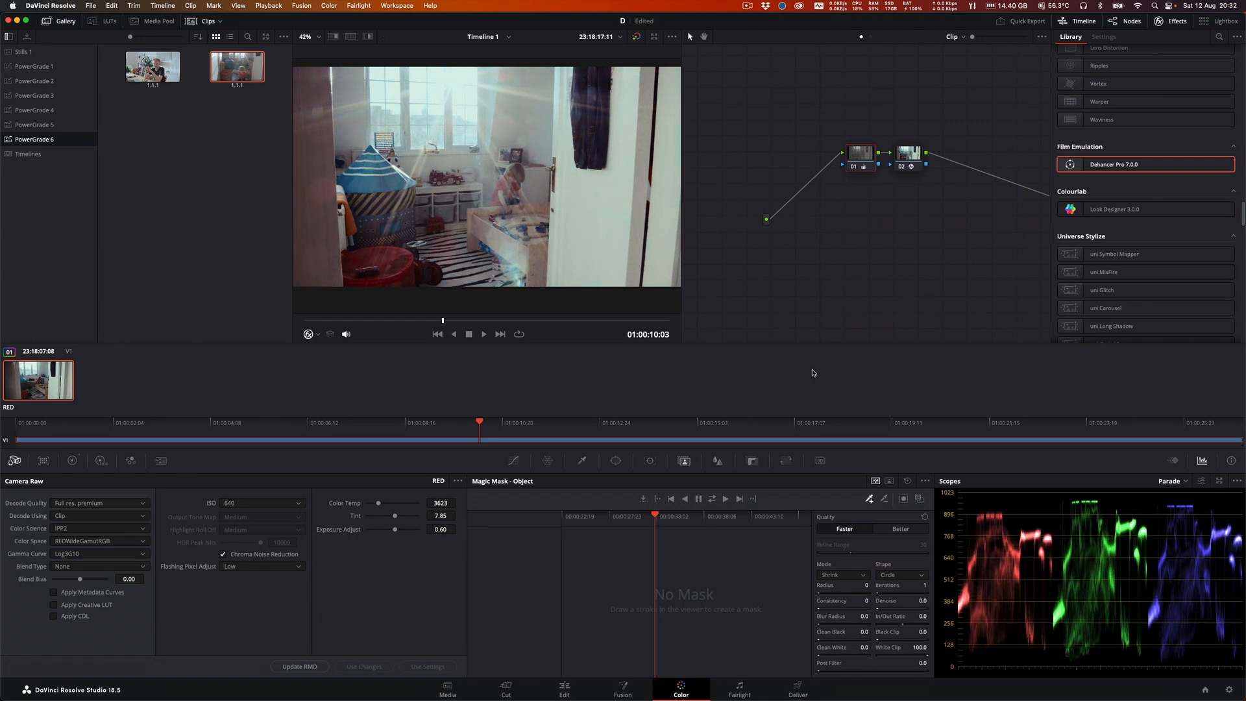
key(7)
right_click(876, 159)
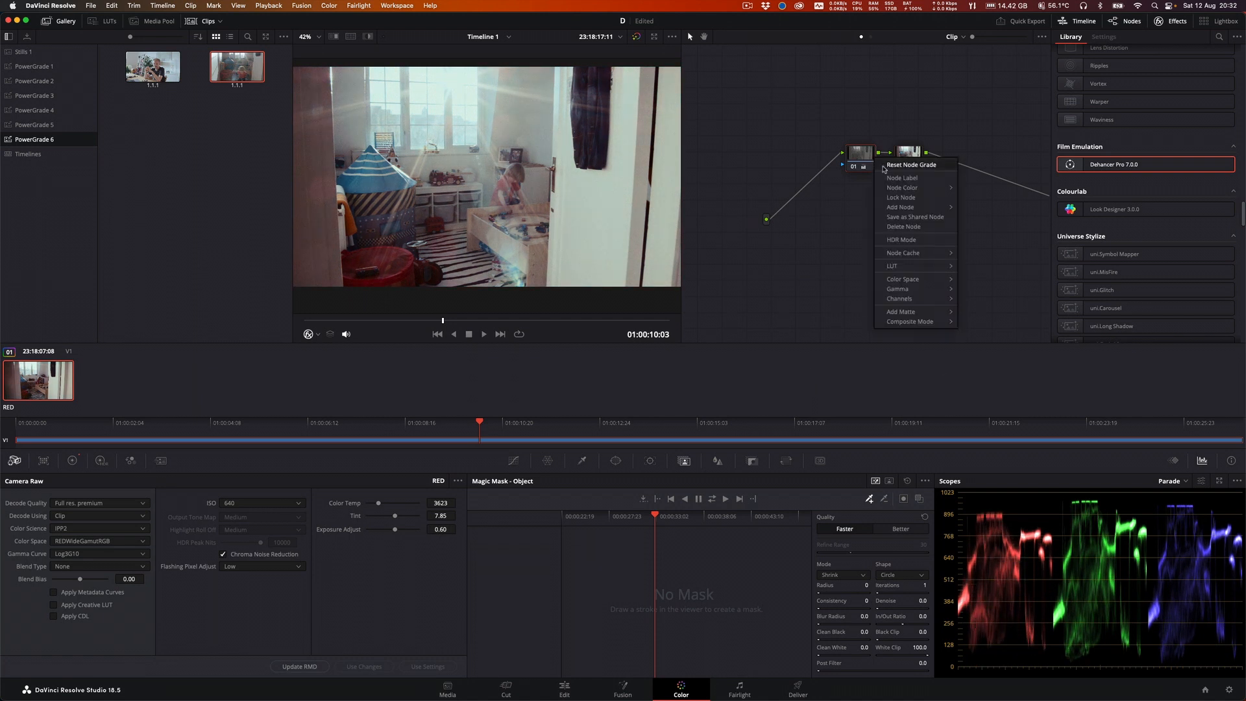
click(885, 165)
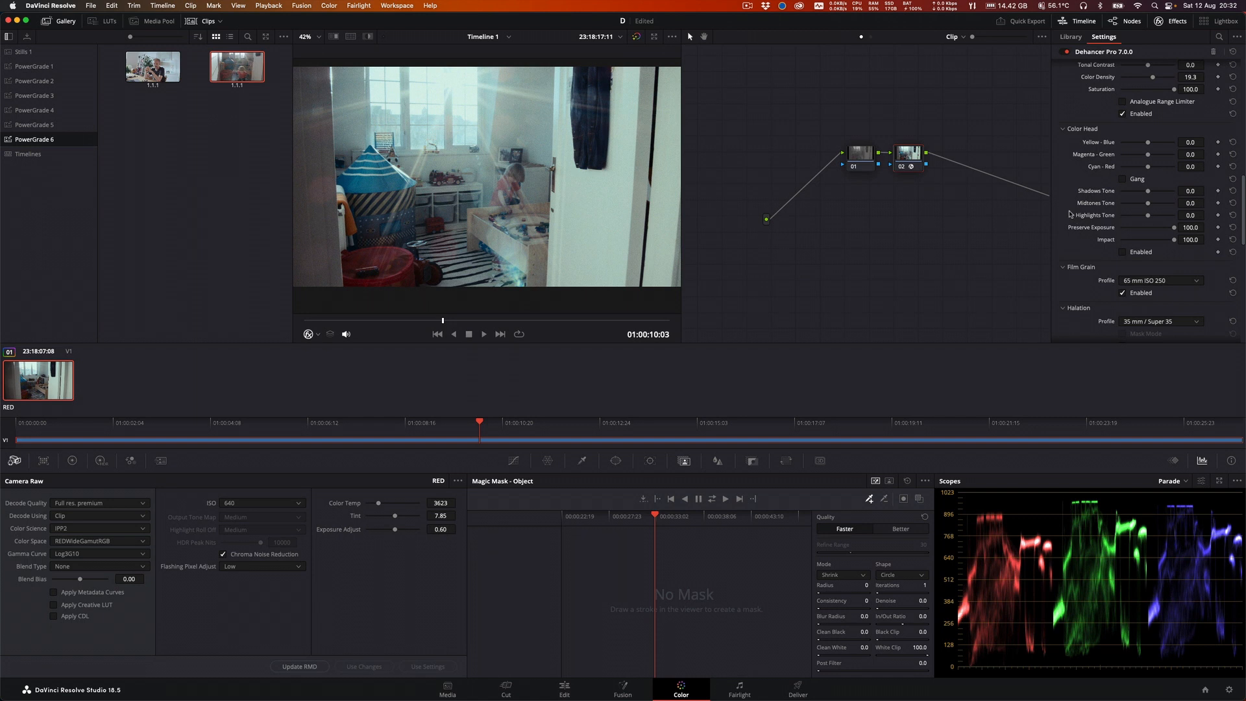
Step: Expand Dehancer's Monitor section and view the image in False Color IRE, 16 zones, switching it back off
scroll(1107, 189, down, 3)
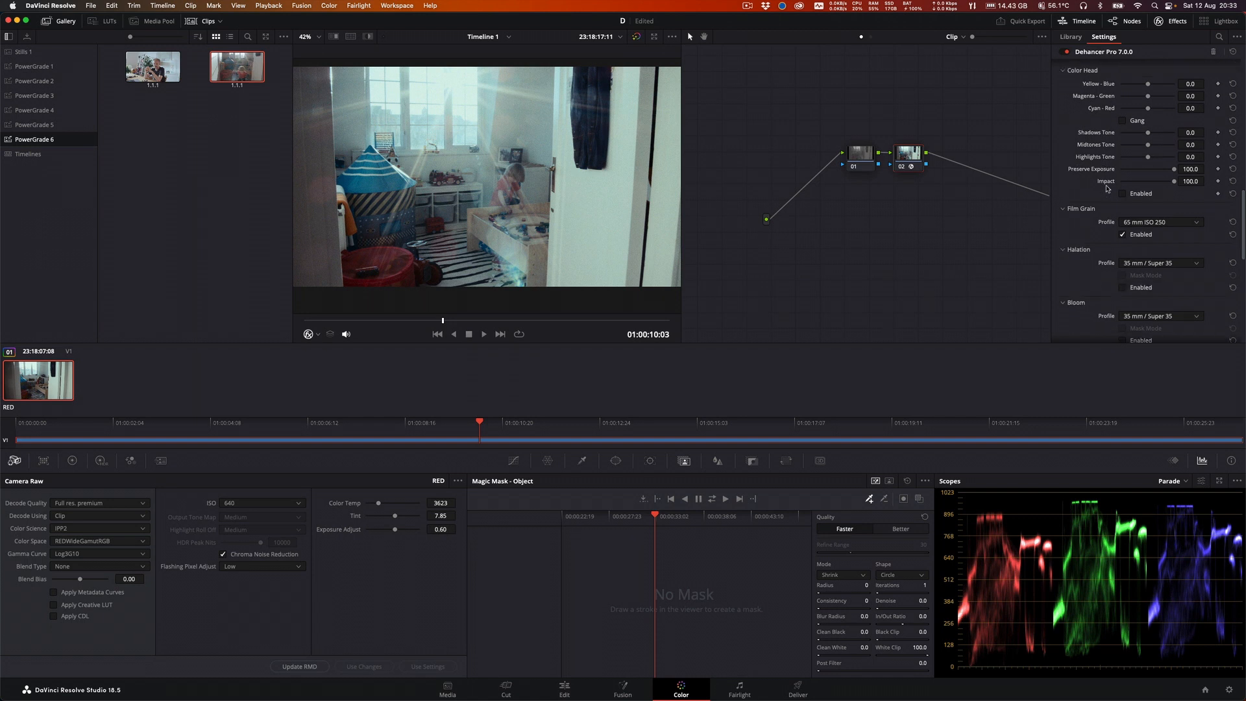
scroll(1133, 139, down, 10)
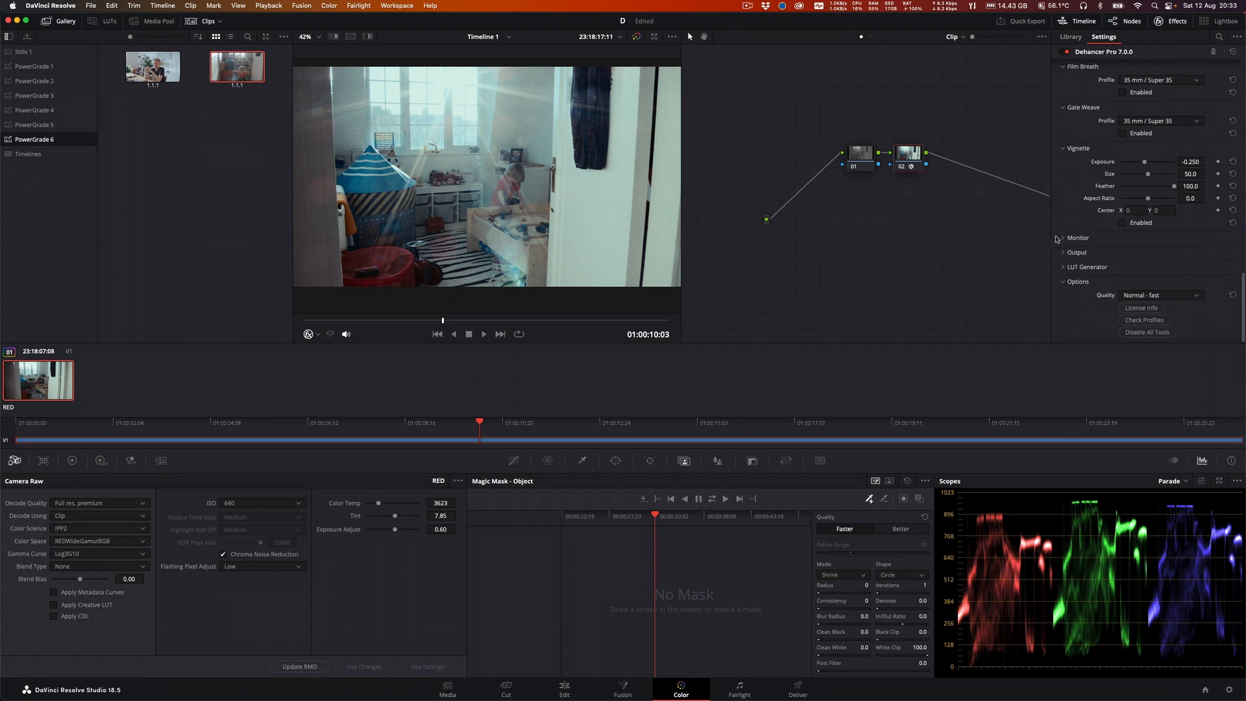
click(1063, 238)
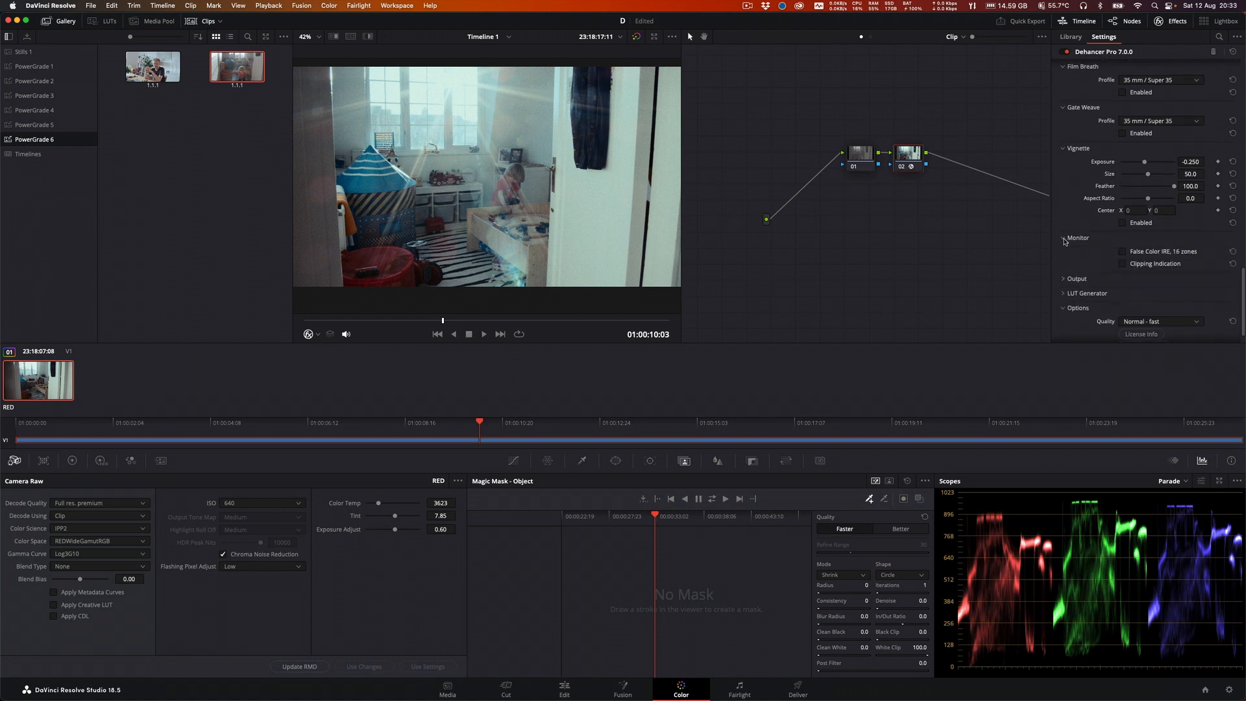
click(1123, 252)
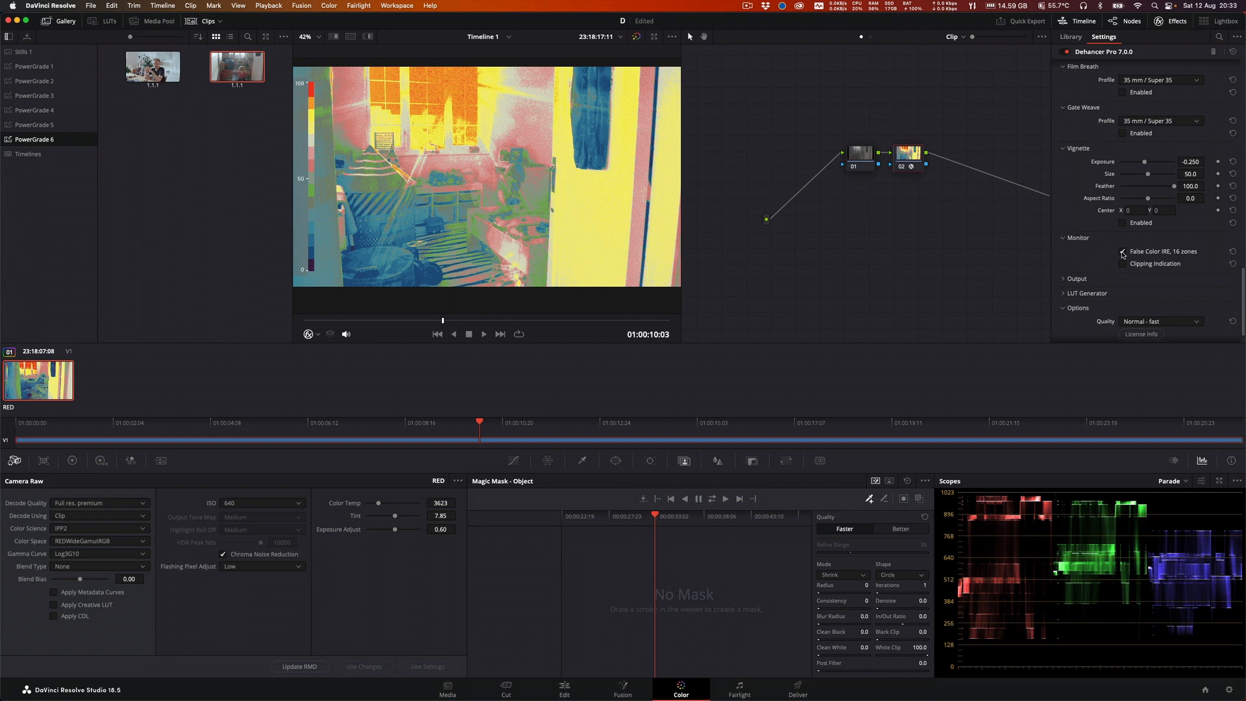
click(1122, 252)
Step: Expand the Output section and try Total Impact, keeping it at 100.0
click(1064, 285)
scroll(1083, 269, down, 1)
drag(1173, 263, 1198, 271)
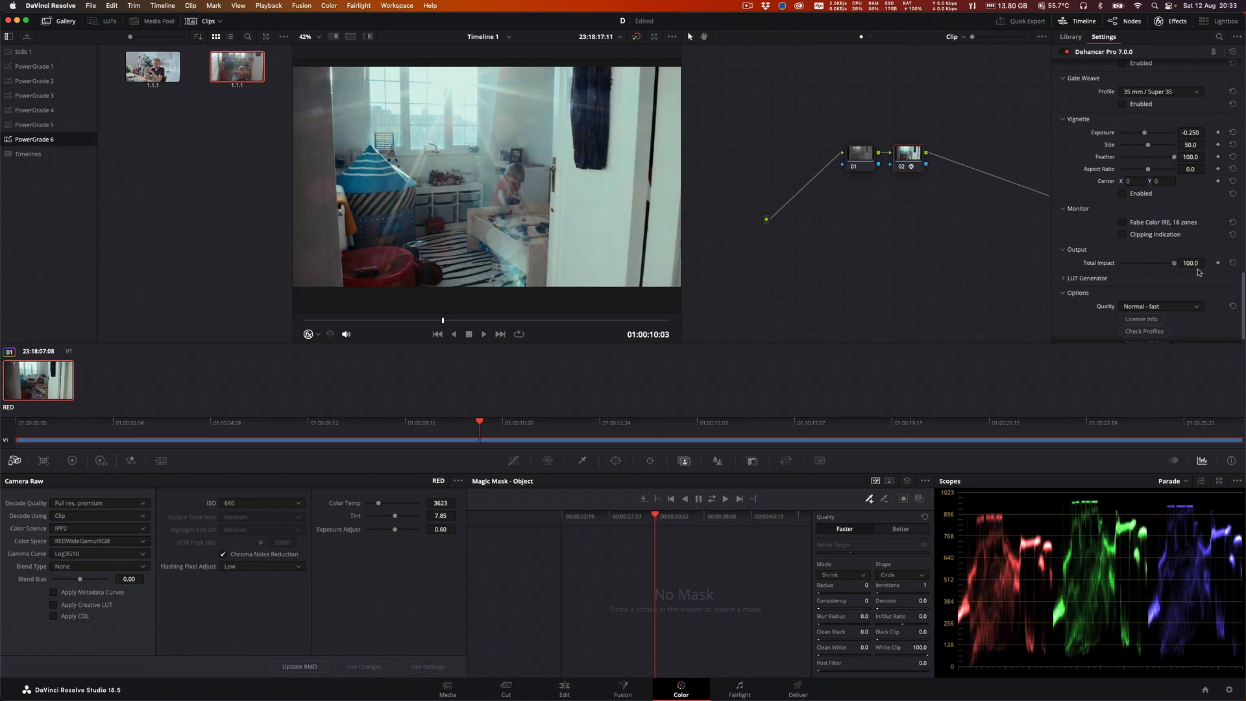
Step: Expand the LUT Generator section and set the LUT size to Normal (33x33x33)
click(1071, 279)
scroll(1103, 279, down, 2)
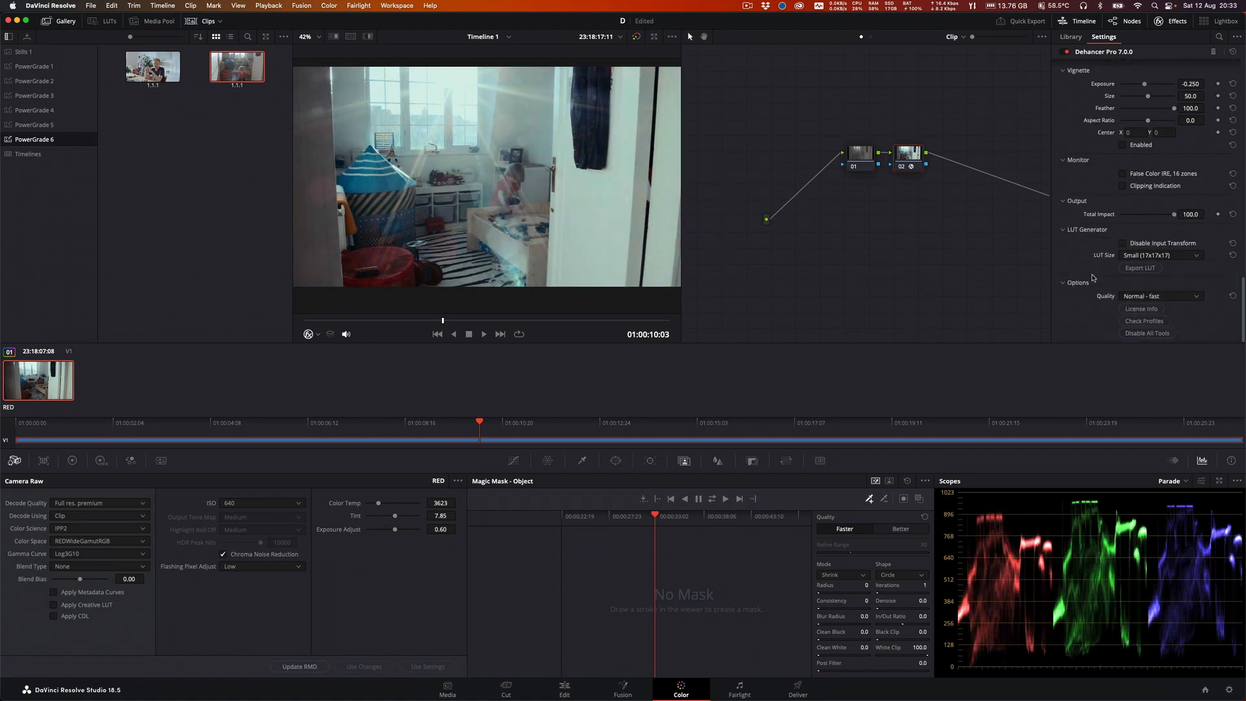
click(1182, 256)
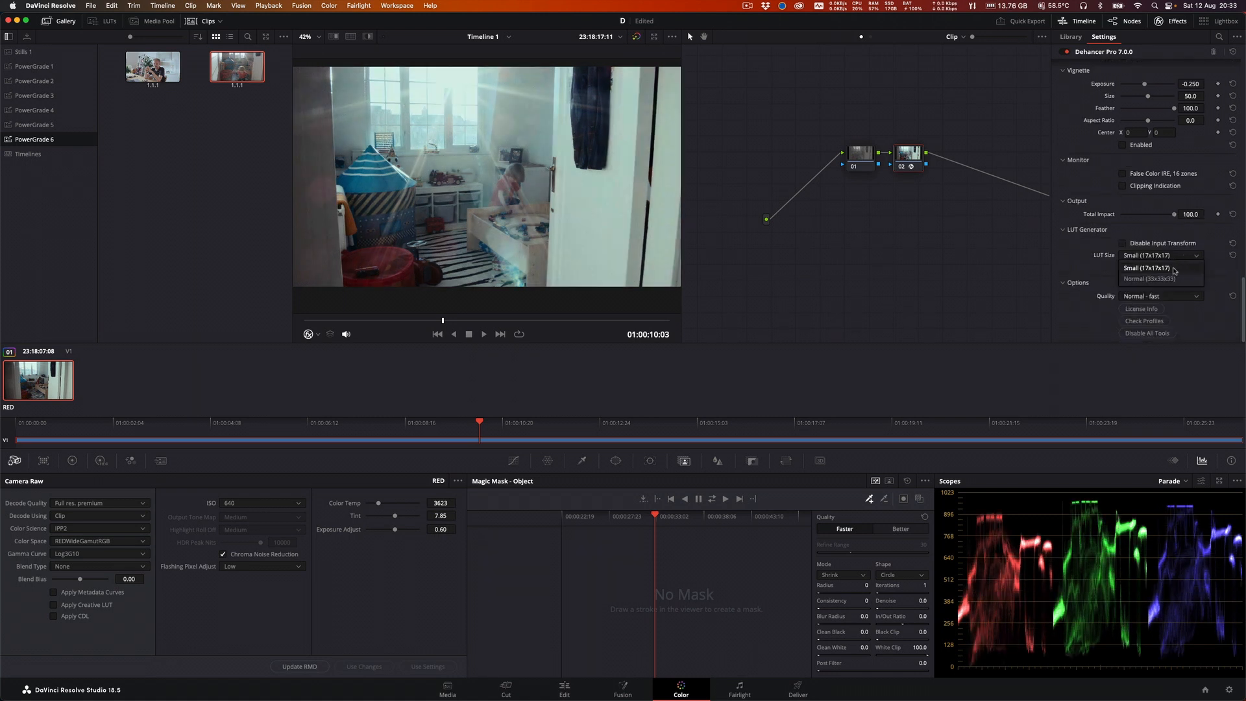
click(1173, 279)
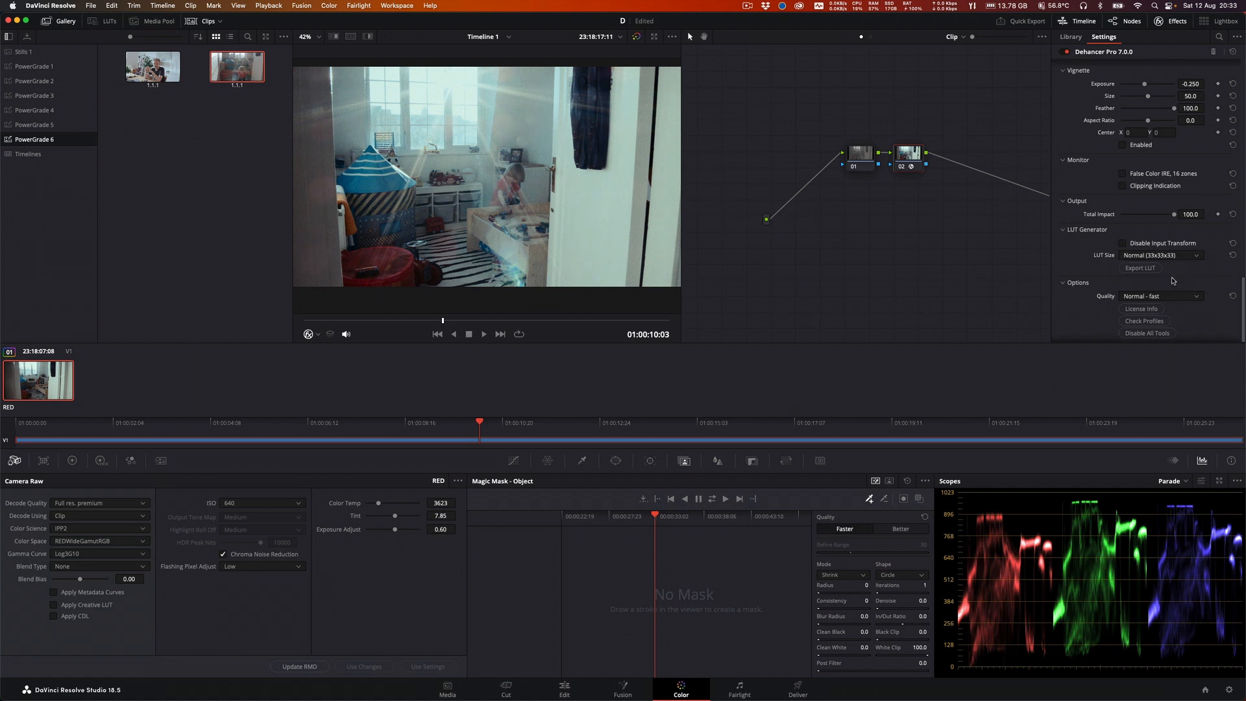
Step: Set Dehancer's processing quality to High - slow and view the whole image
click(1173, 299)
click(1166, 318)
scroll(467, 247, up, 2)
scroll(467, 247, down, 2)
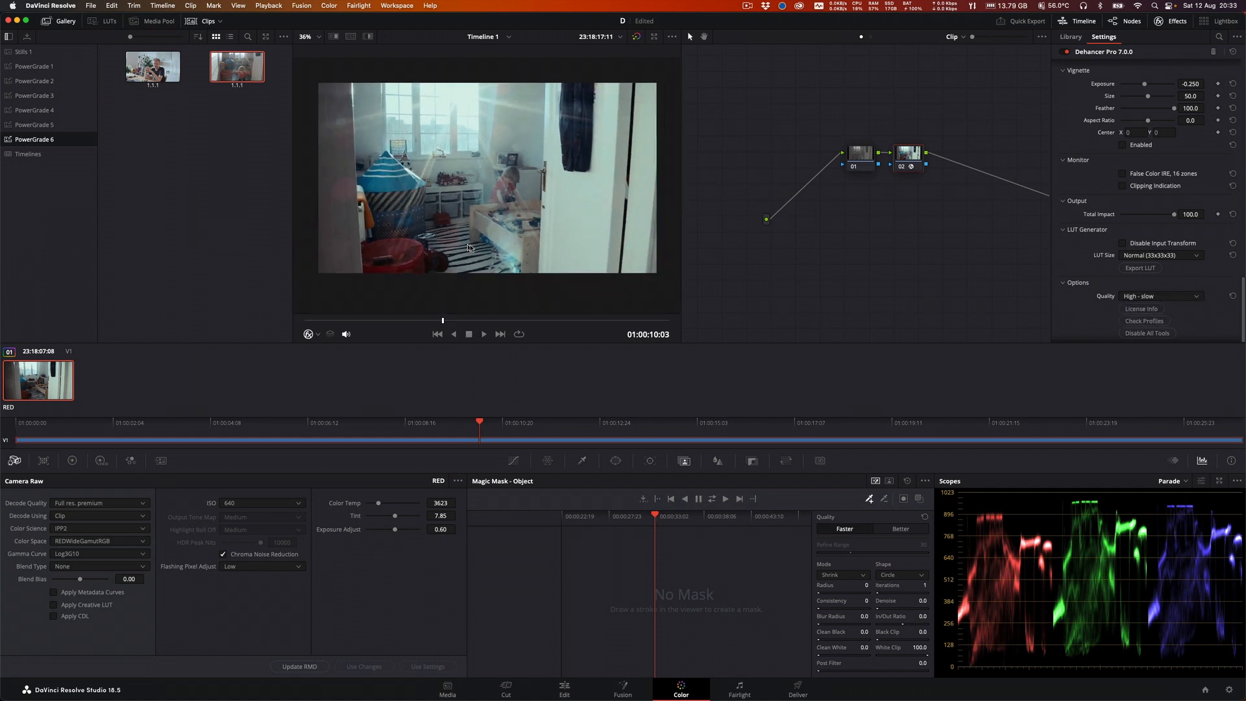
Step: Try the Kodak Vision3 500T profile in Dehancer's Film section
scroll(1068, 246, up, 5)
scroll(1067, 245, up, 2)
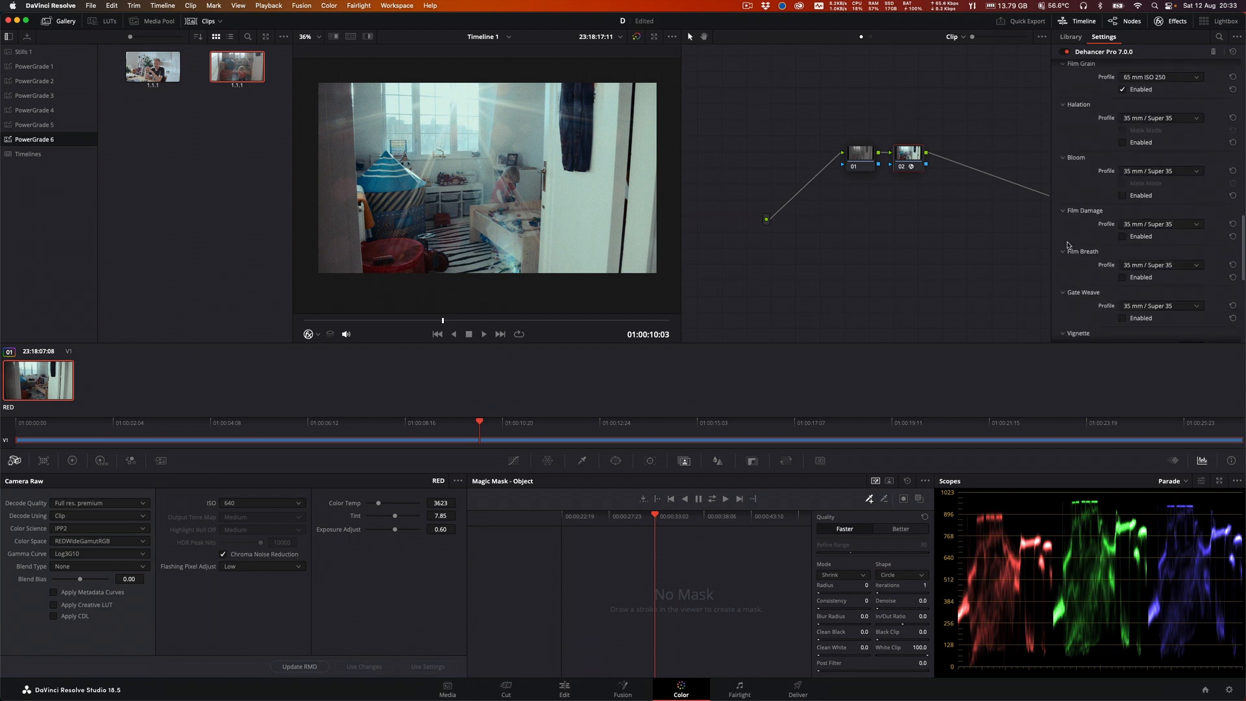
scroll(1067, 246, up, 6)
scroll(1065, 245, up, 10)
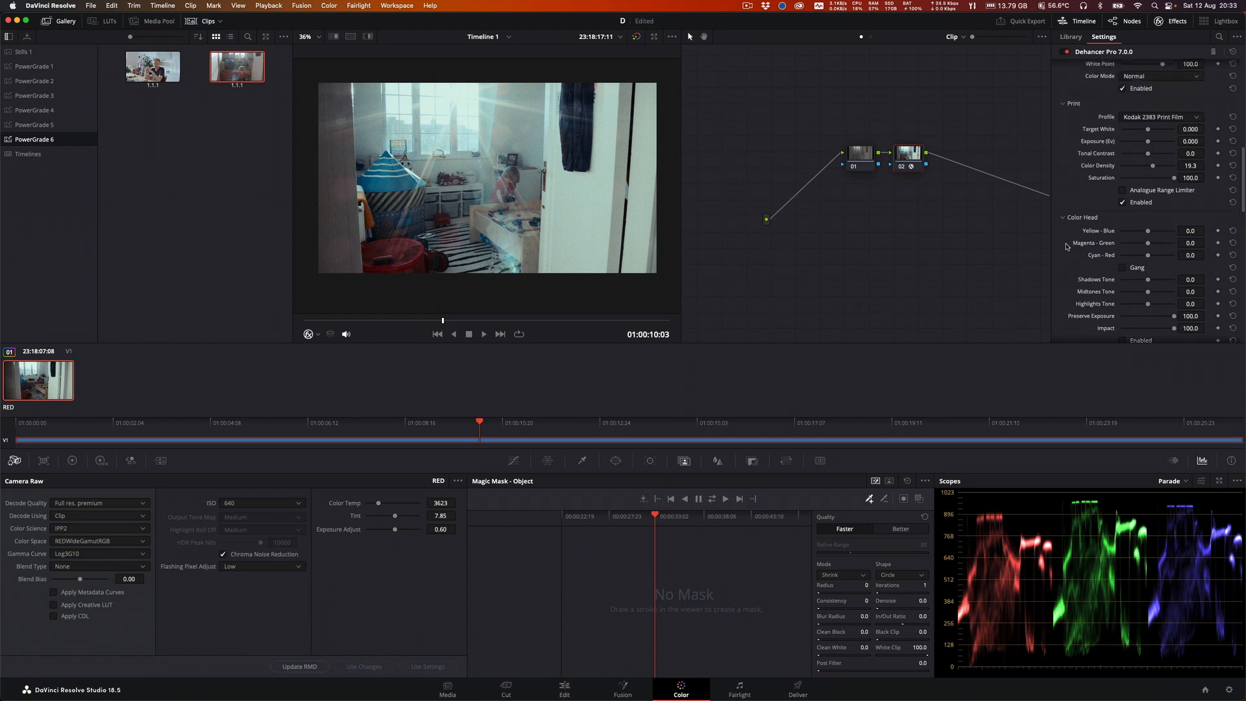
scroll(1087, 263, up, 3)
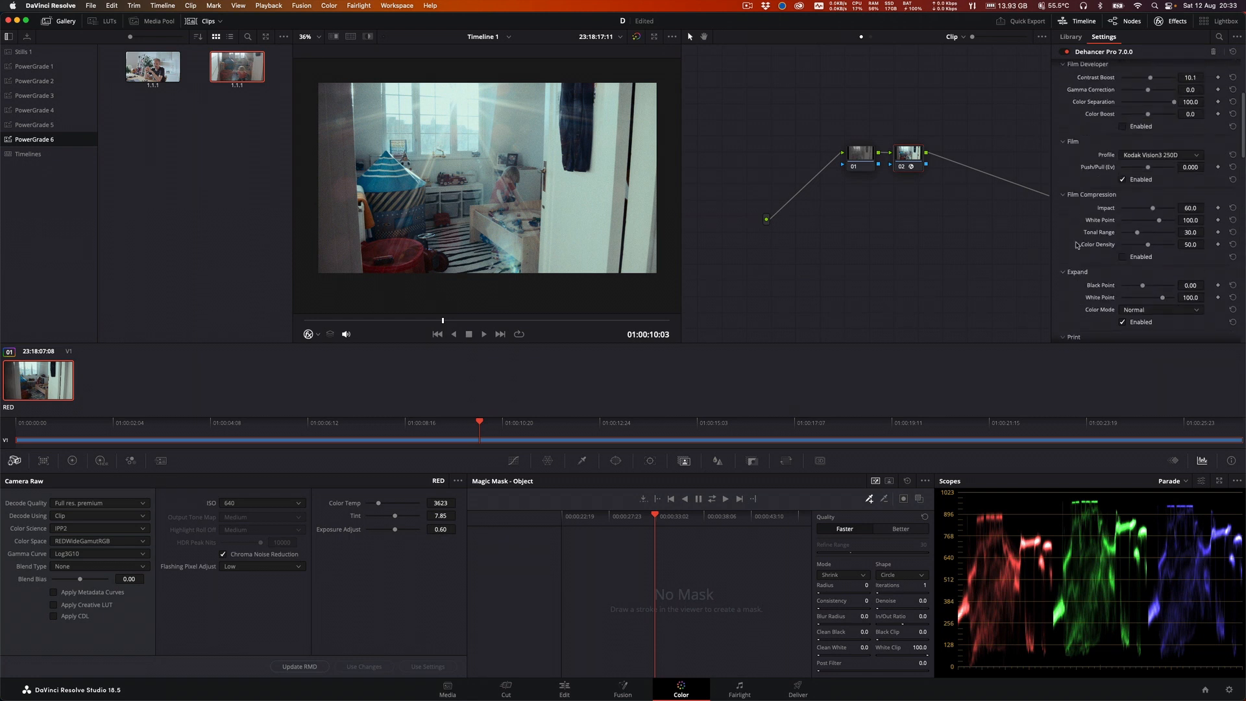
click(1177, 188)
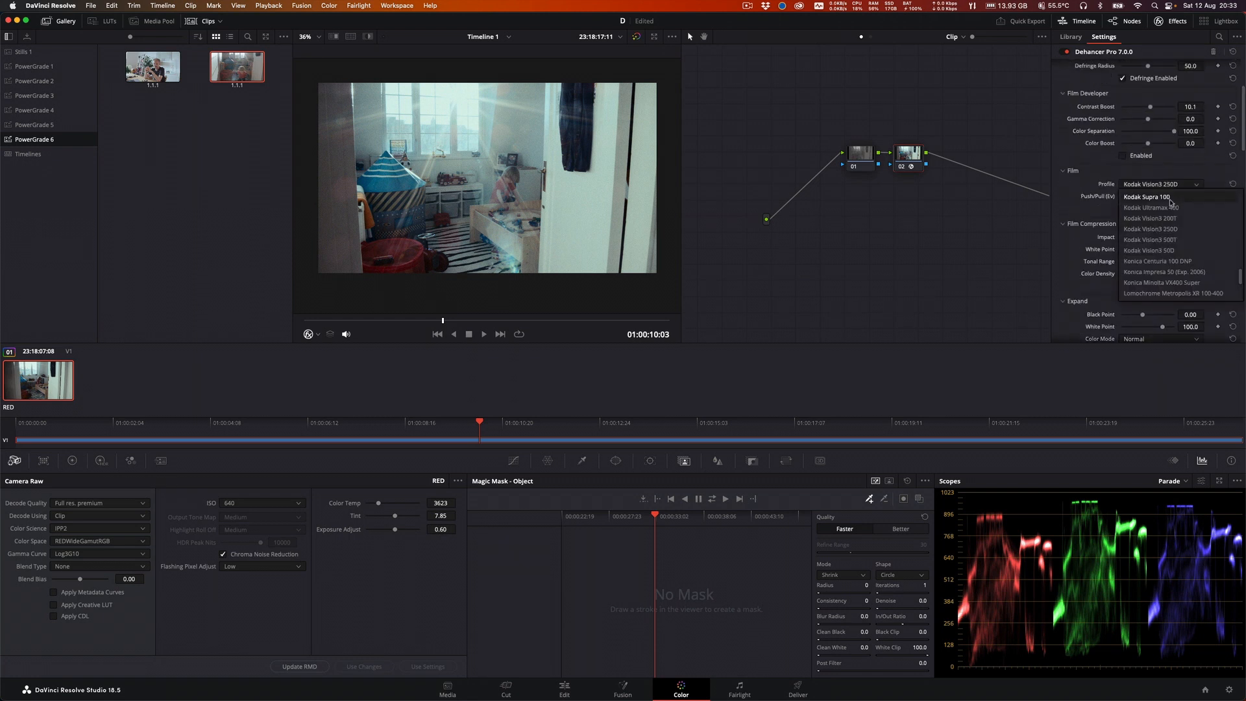
click(1172, 241)
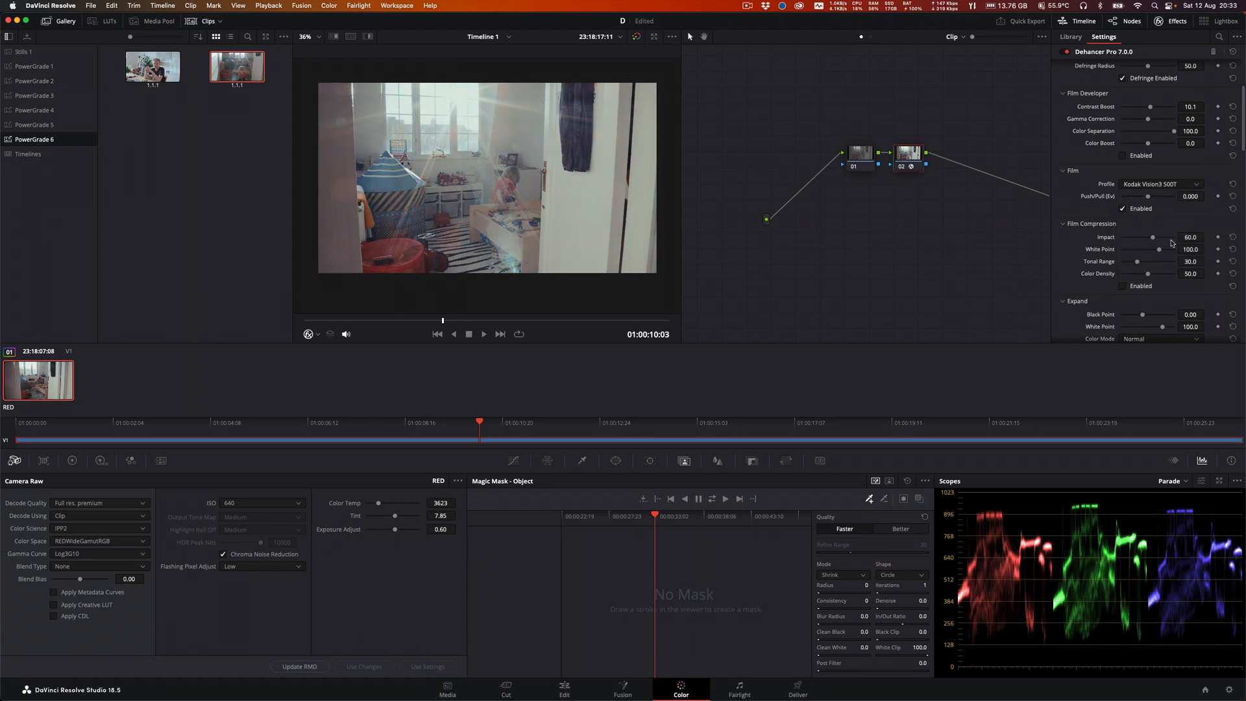
Step: Look through the available film stocks and change the Film profile to Fujichrome CDU-II (cross)
click(1160, 186)
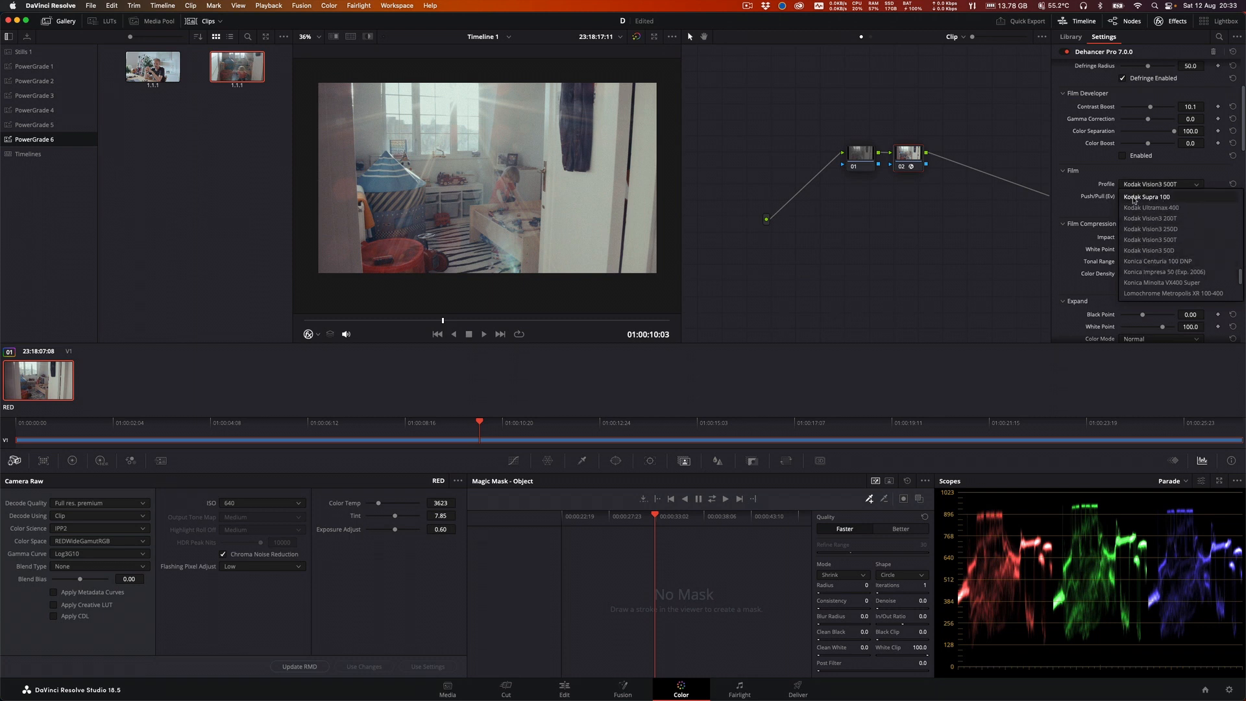
scroll(1157, 242, up, 2)
scroll(1161, 223, up, 15)
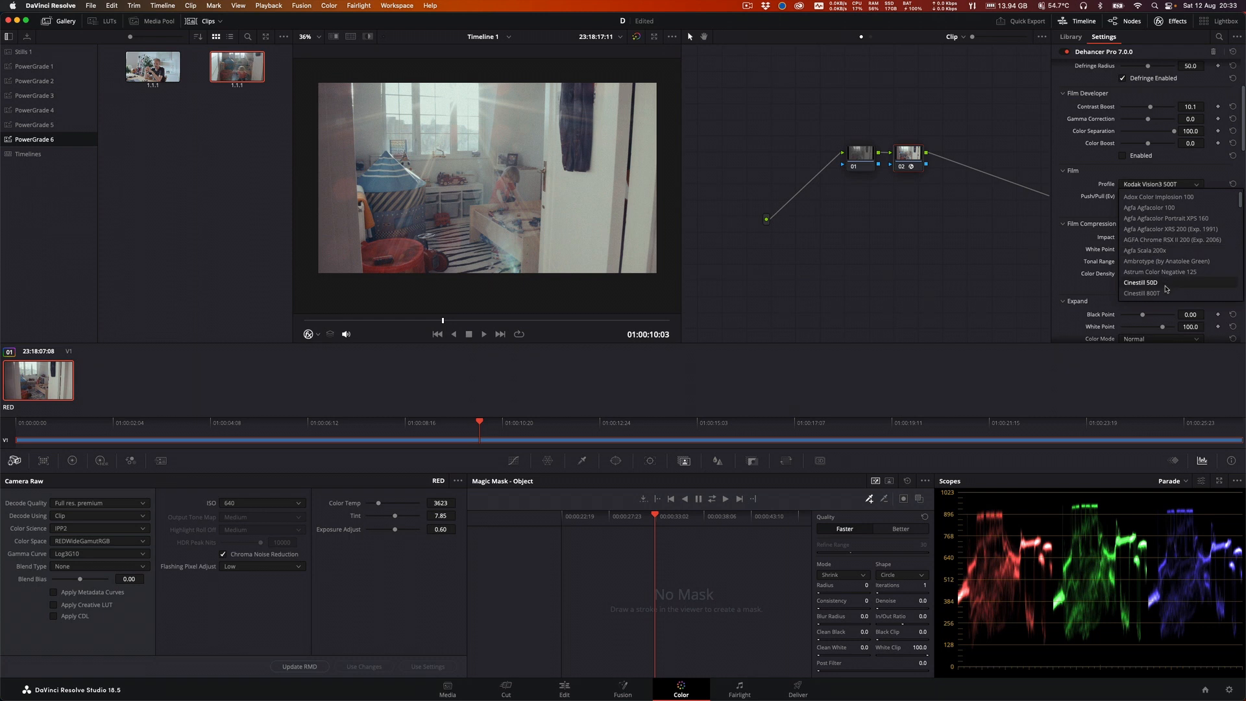
scroll(1166, 288, down, 3)
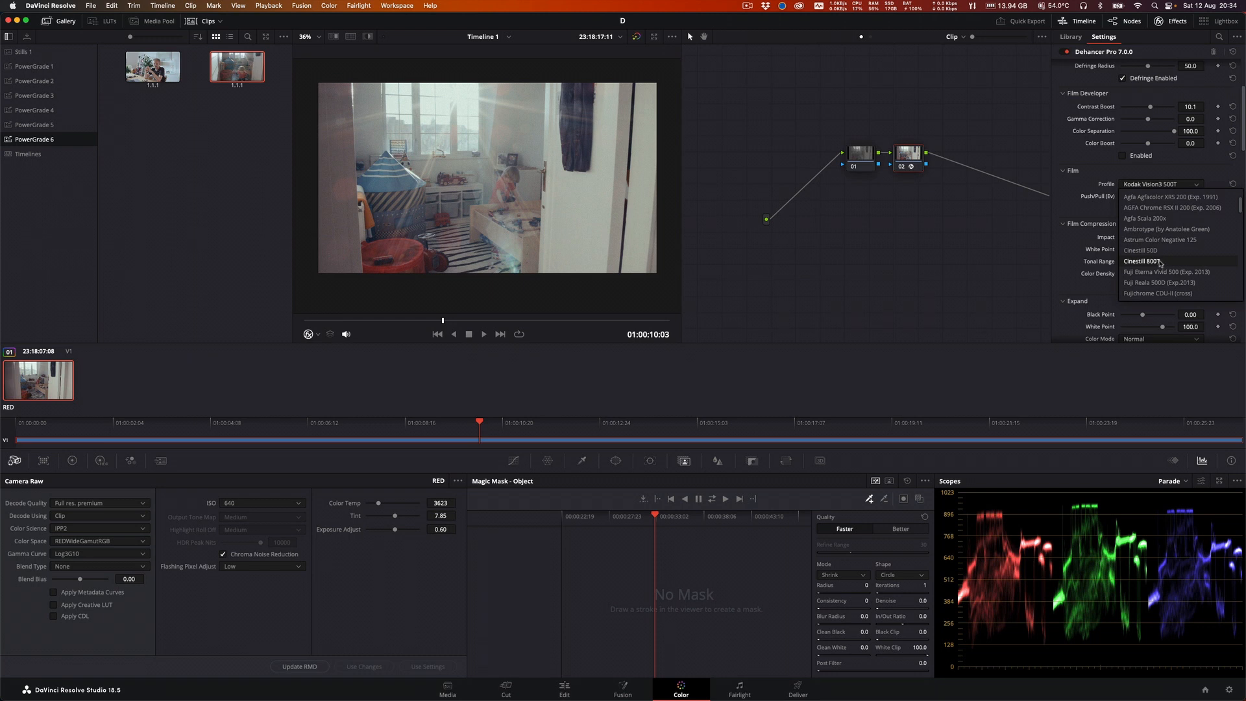
scroll(1160, 275, down, 3)
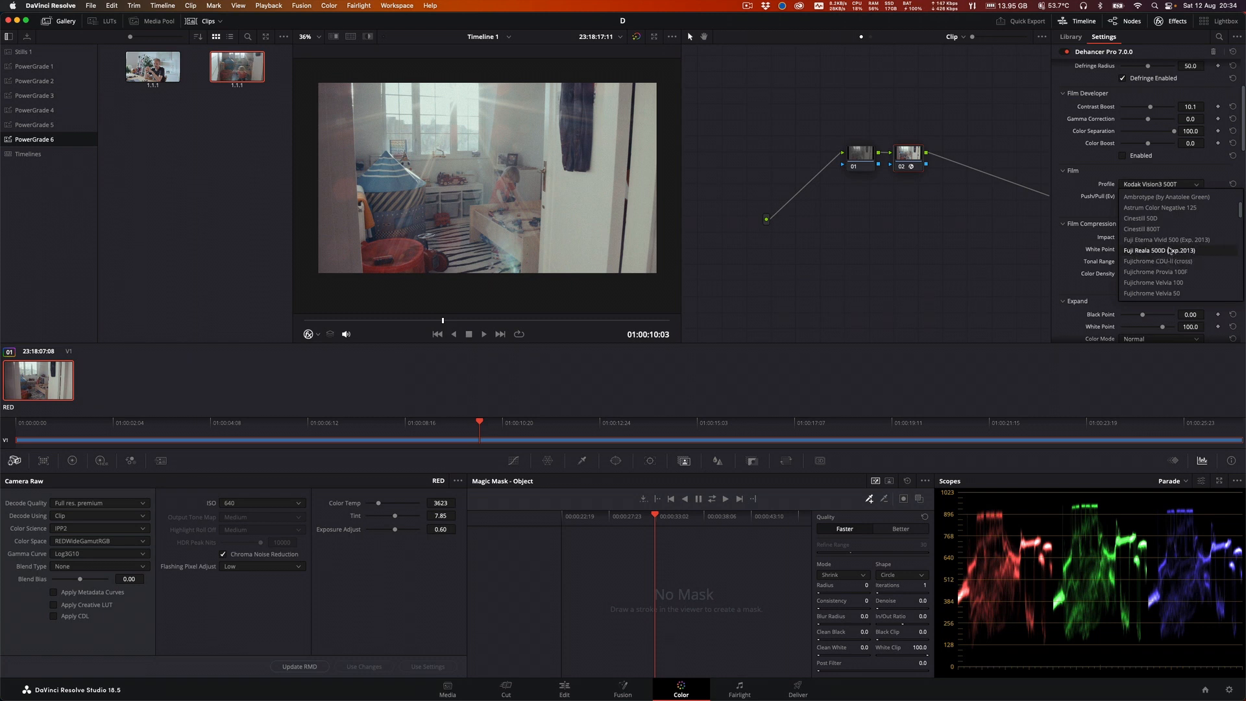
scroll(1164, 263, down, 3)
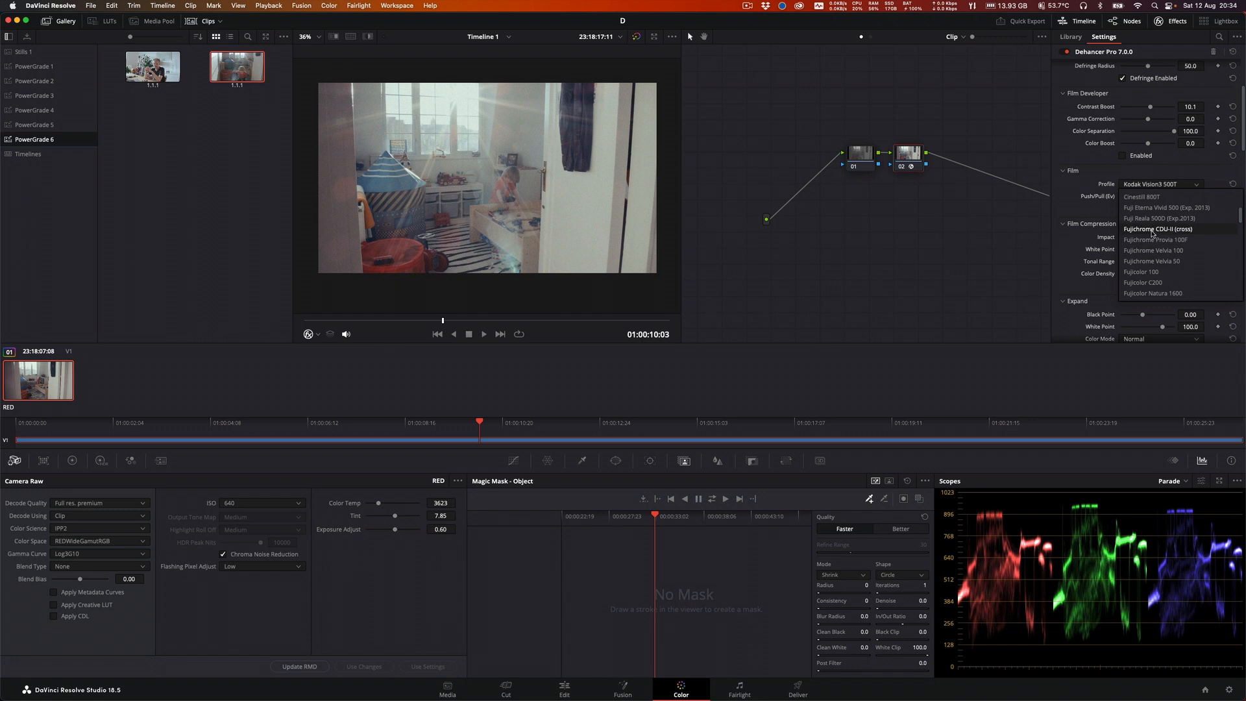
click(1152, 229)
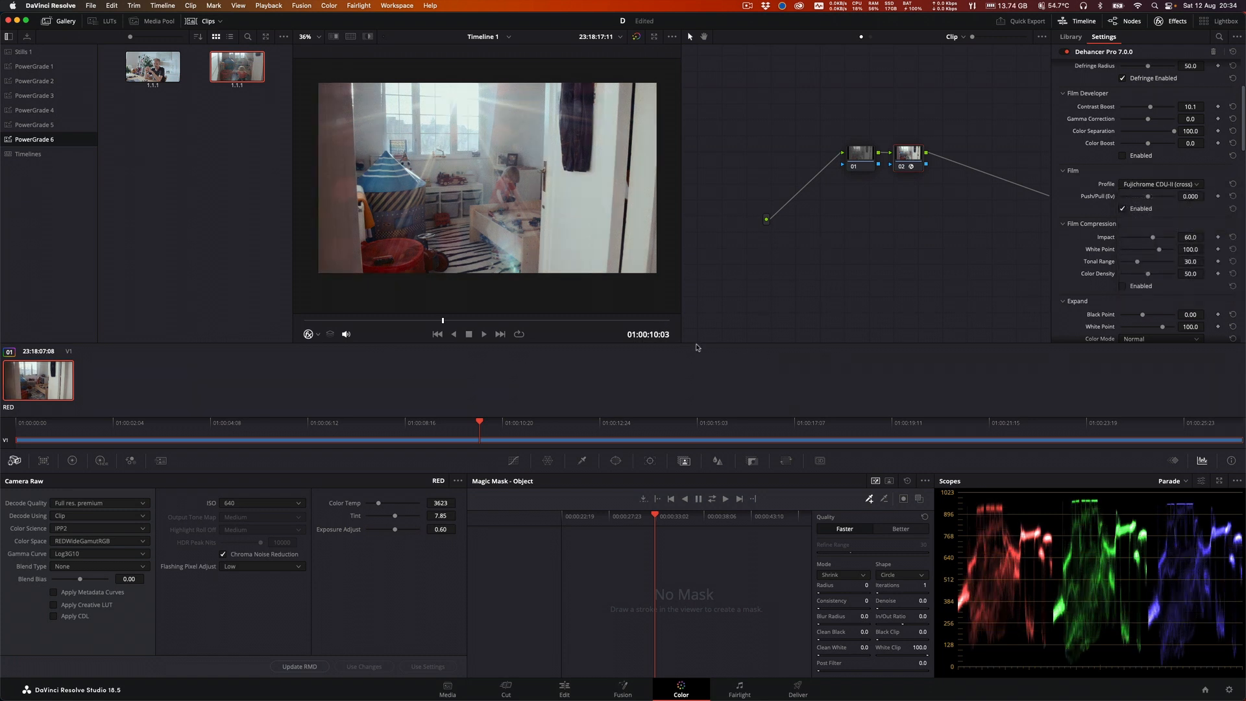
Step: Go to the frame at 01:00:18:23 and change Dehancer's Film profile to Ilford XP2 Super 400
drag(480, 321, 562, 329)
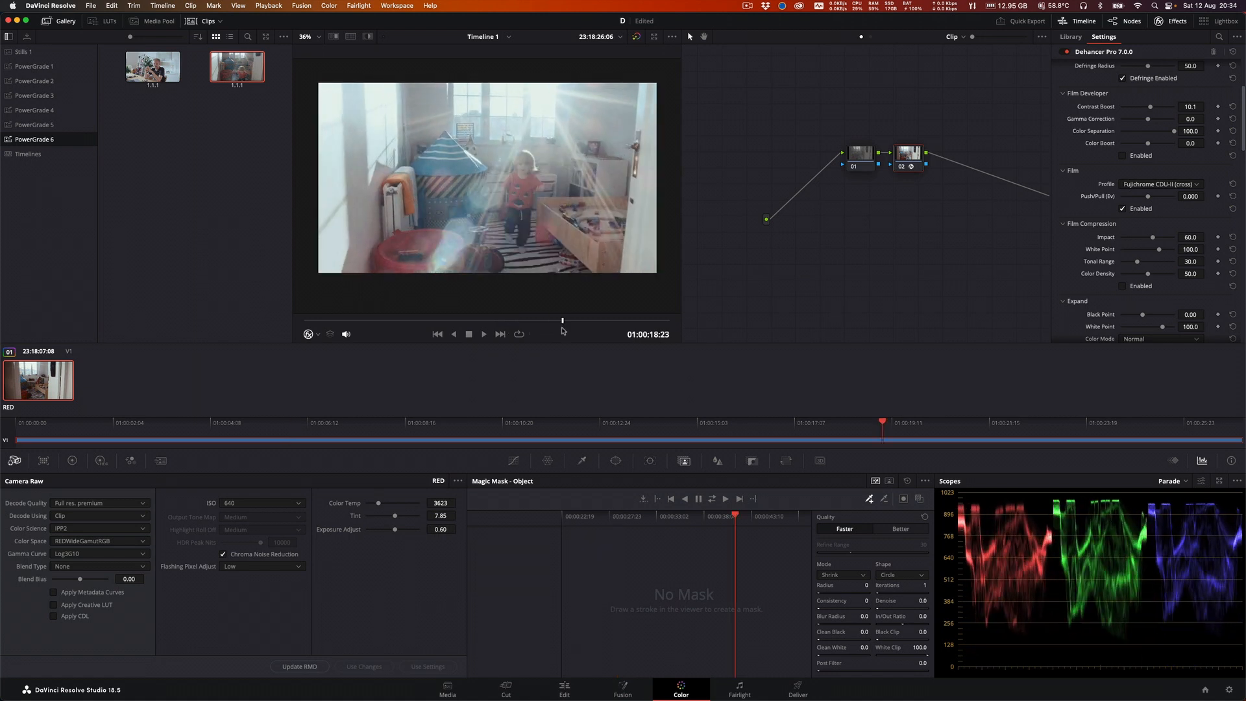
click(1146, 187)
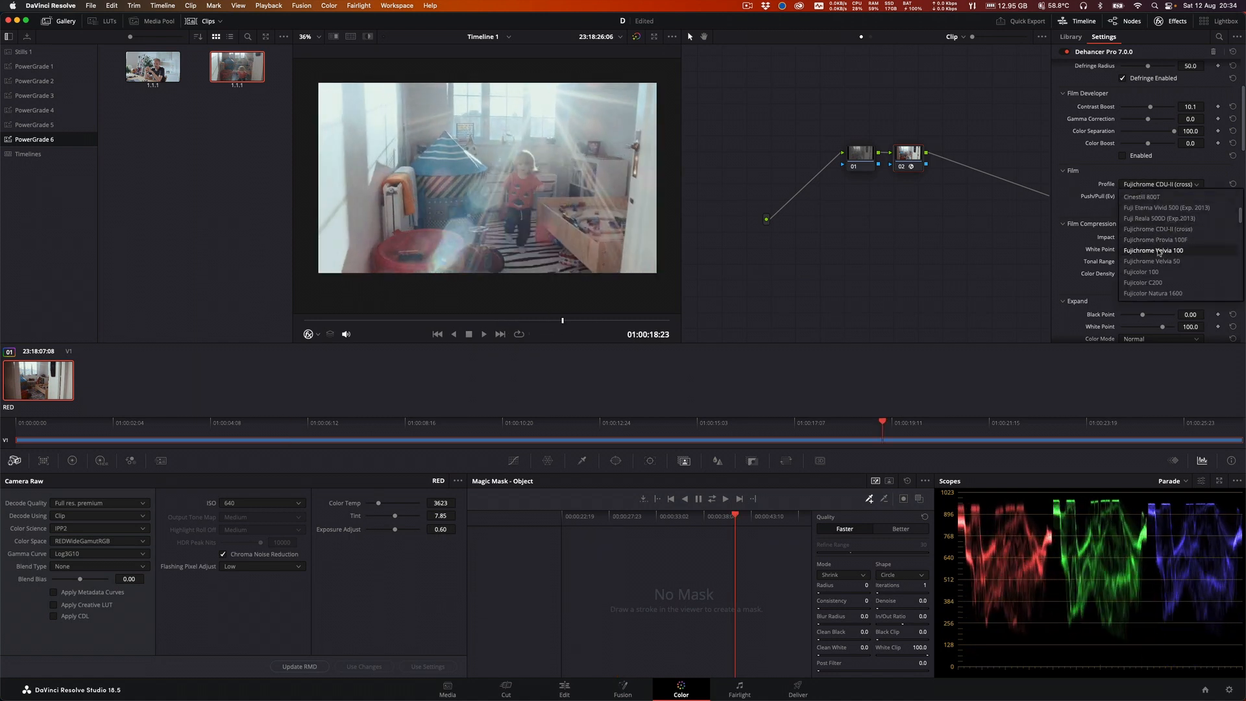
scroll(1159, 251, down, 3)
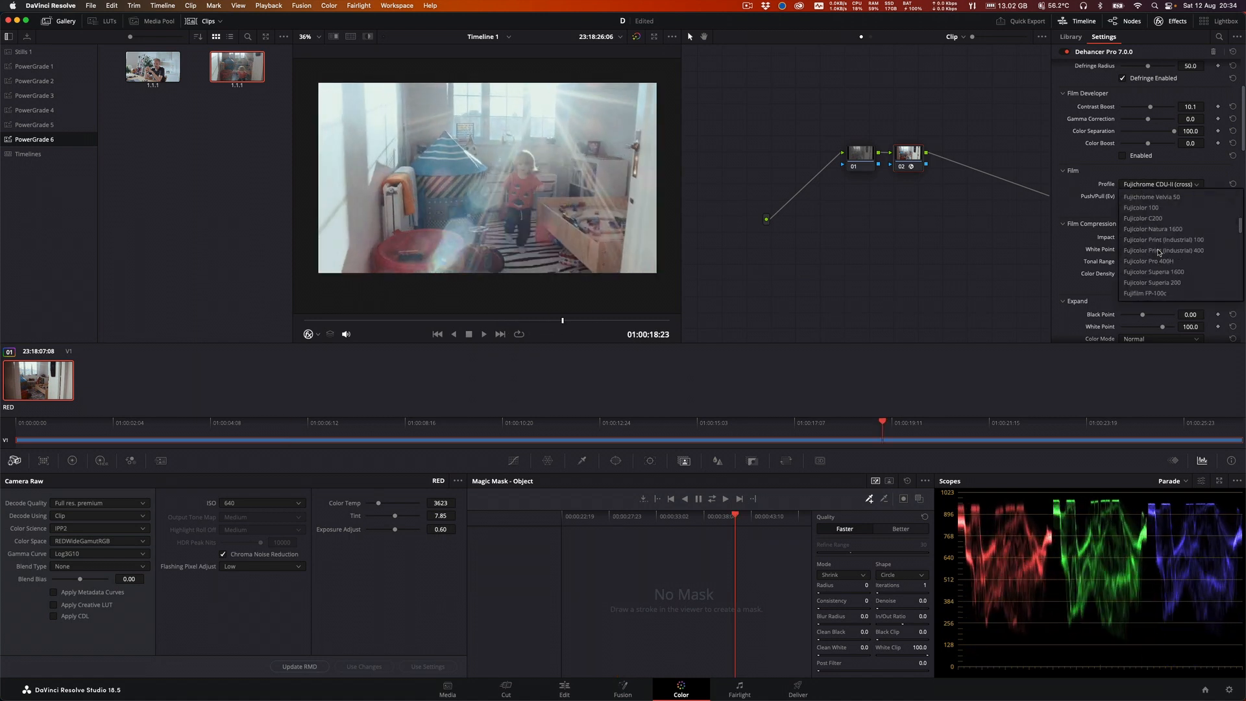
scroll(1159, 253, down, 9)
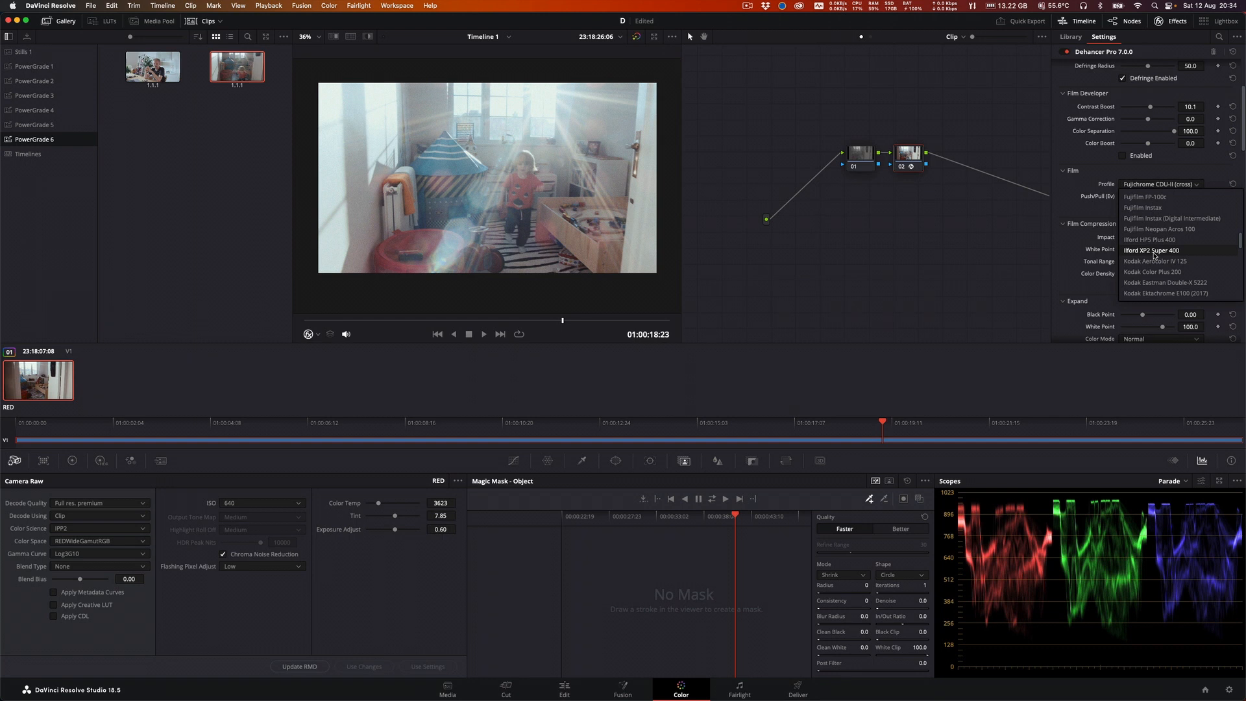
click(1154, 251)
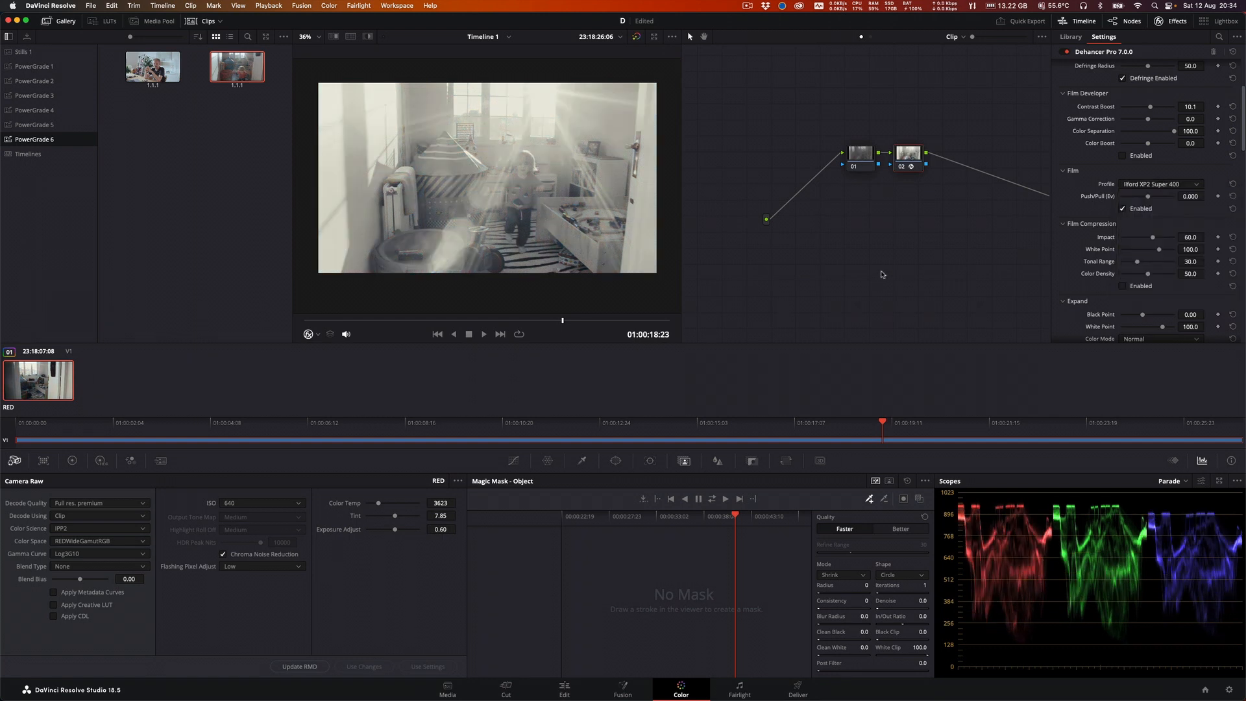
Step: Compare the Linear and Kodak 2383 Print Film profiles in the Print section, finishing with Linear
scroll(1083, 278, down, 5)
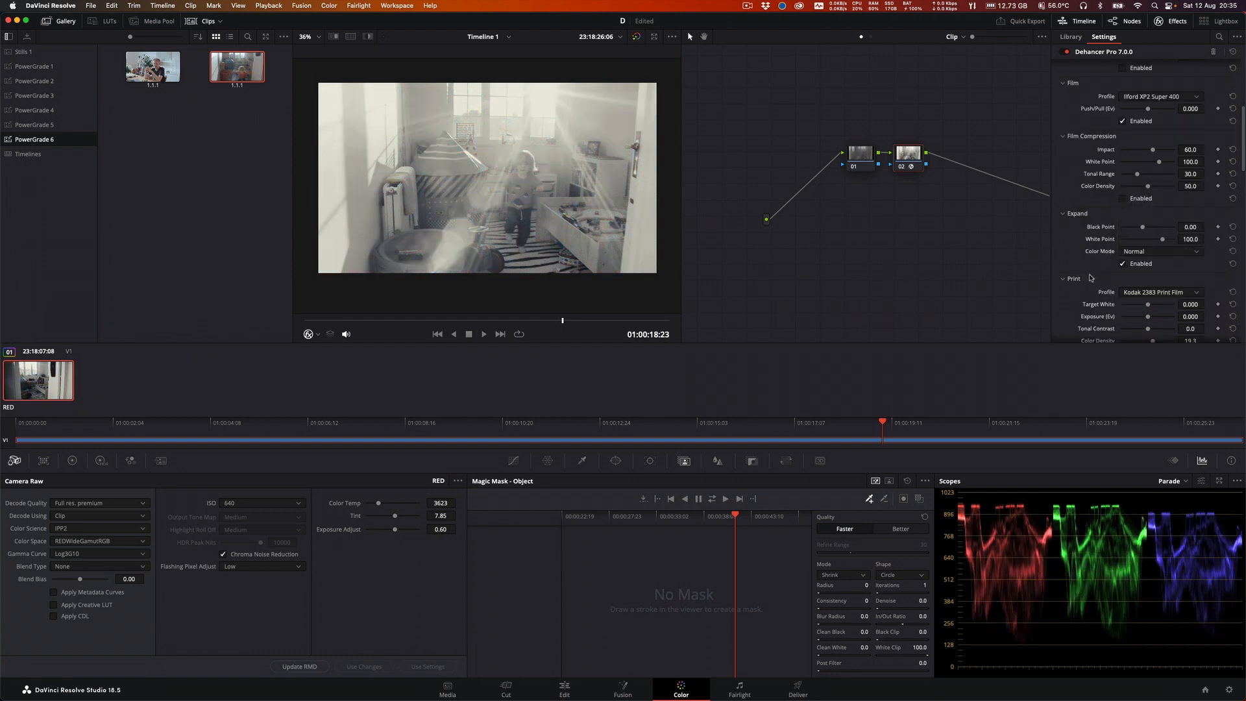
click(1171, 234)
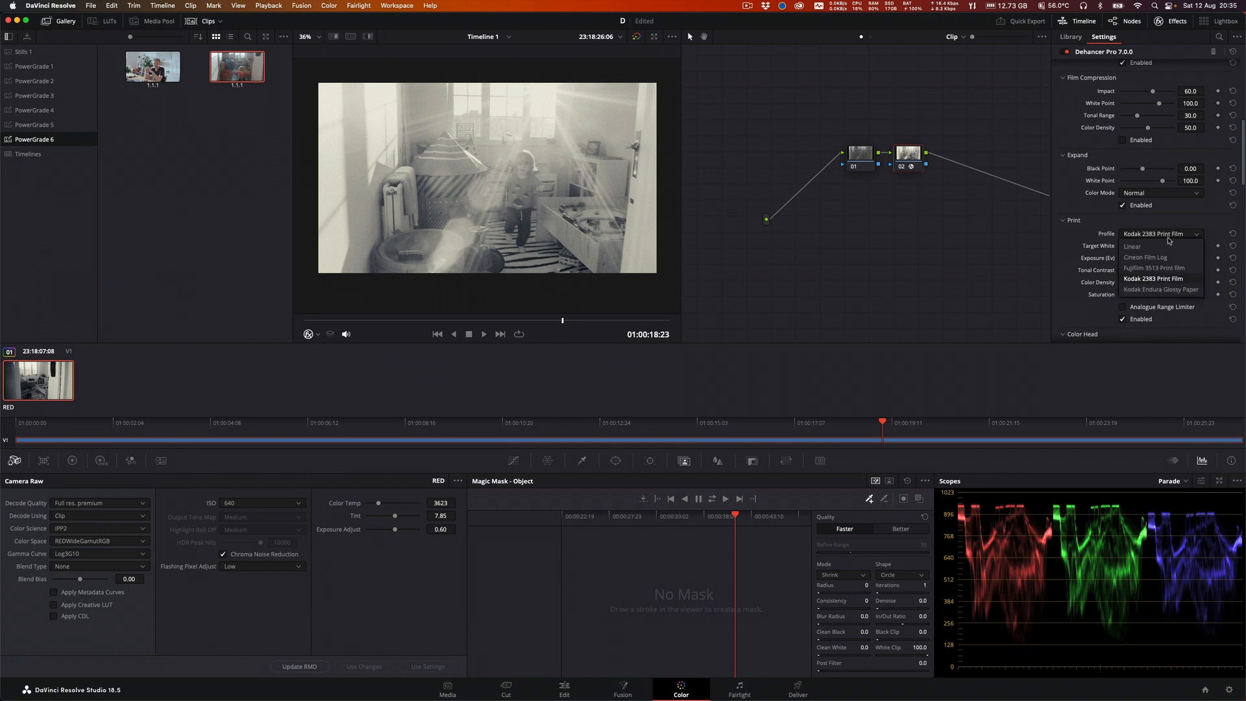
click(1160, 247)
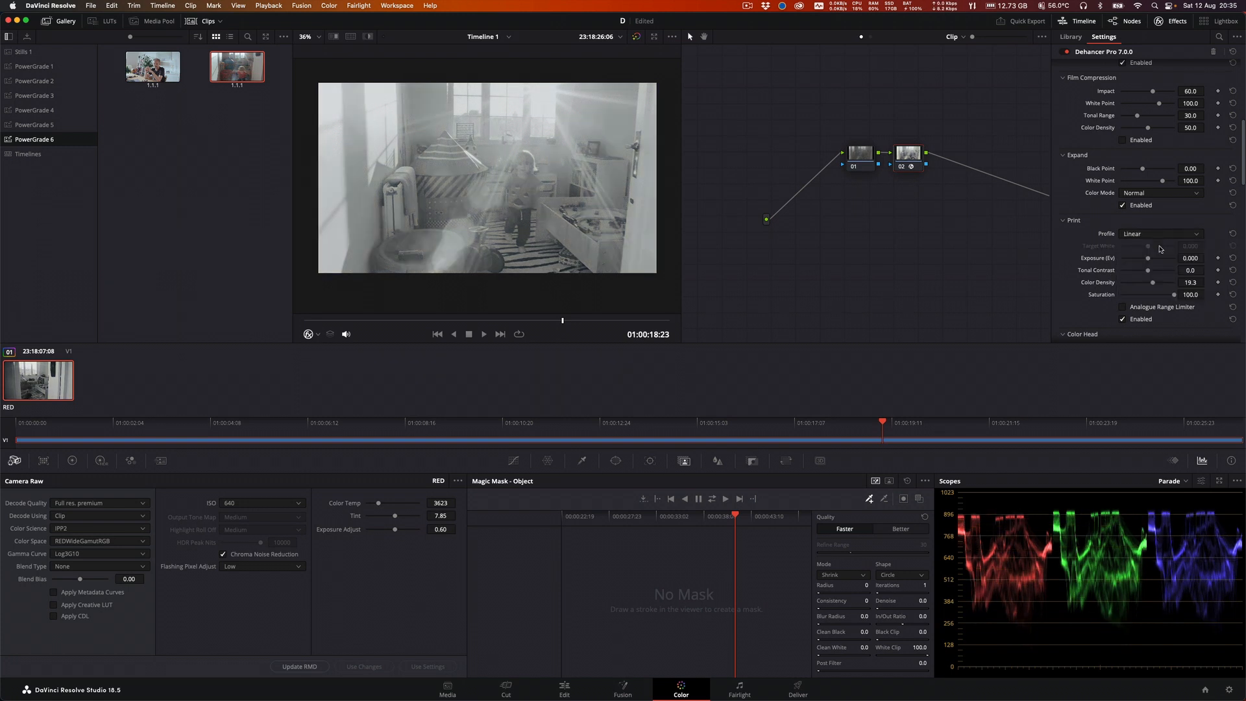
click(1157, 234)
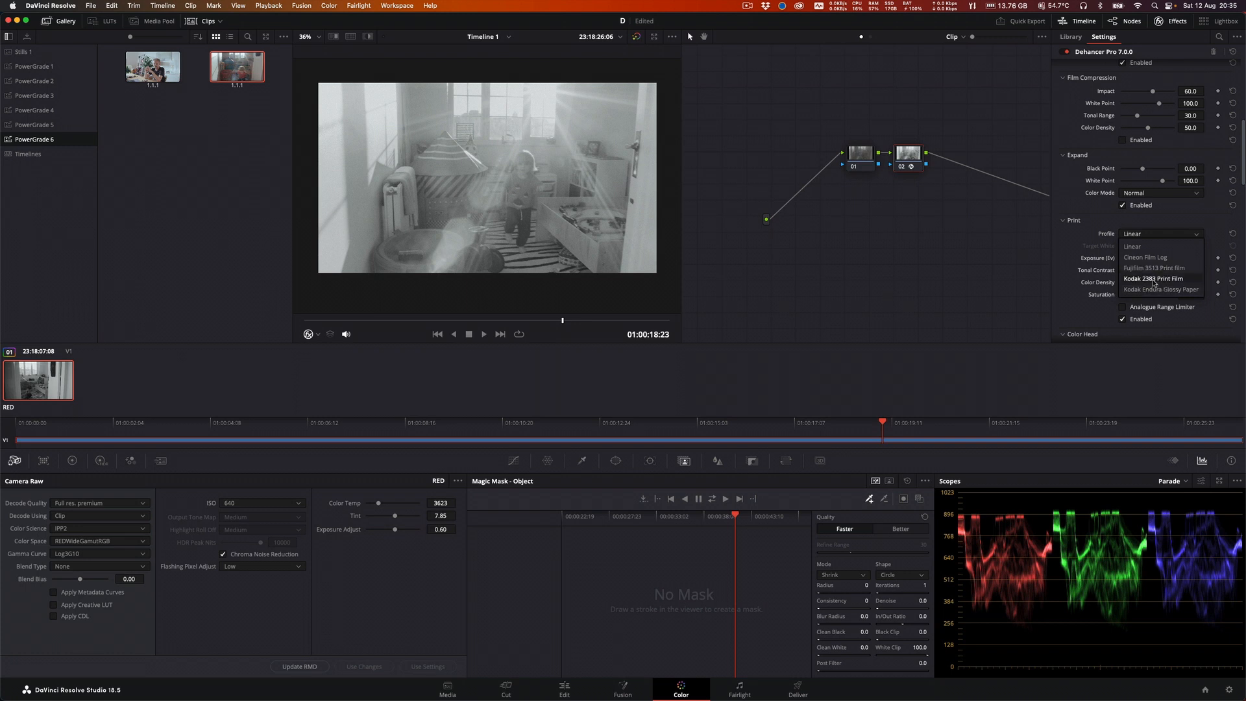
click(1153, 279)
click(1145, 235)
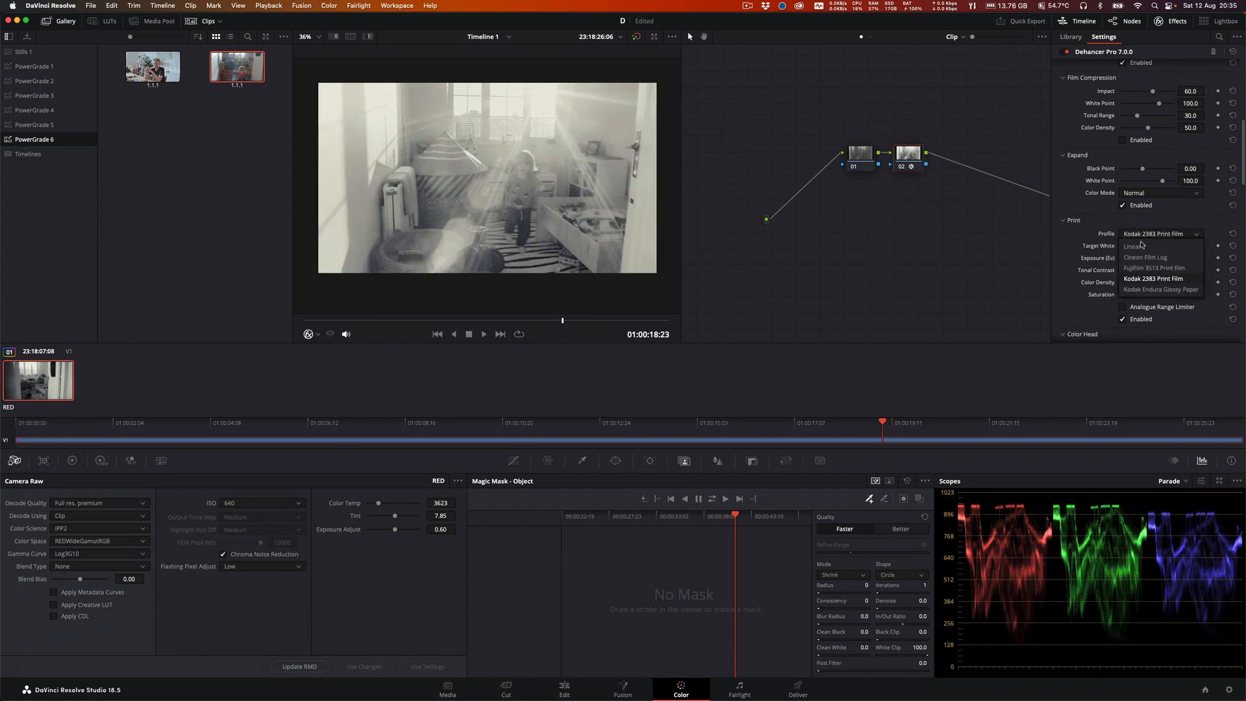
click(1142, 245)
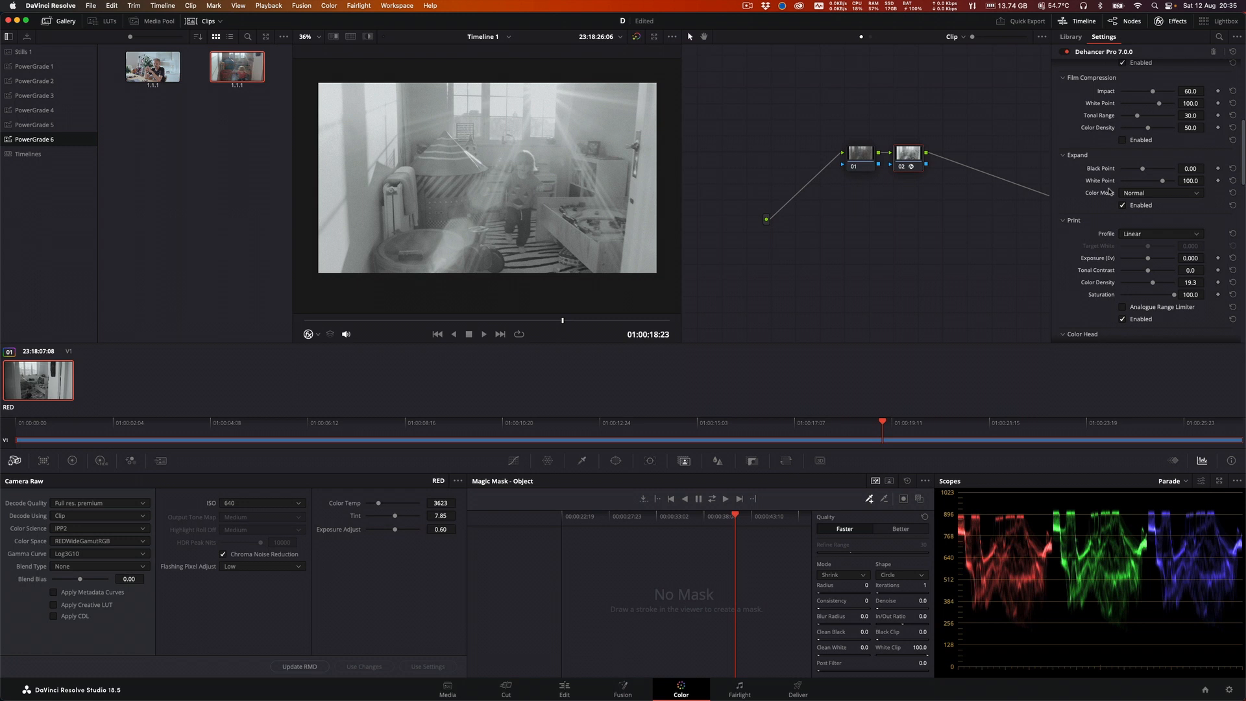
Step: Go to the child's close-up at 01:00:22:13 and set the Film profile to Kodak Eastman Double-X 5222
drag(525, 321, 612, 322)
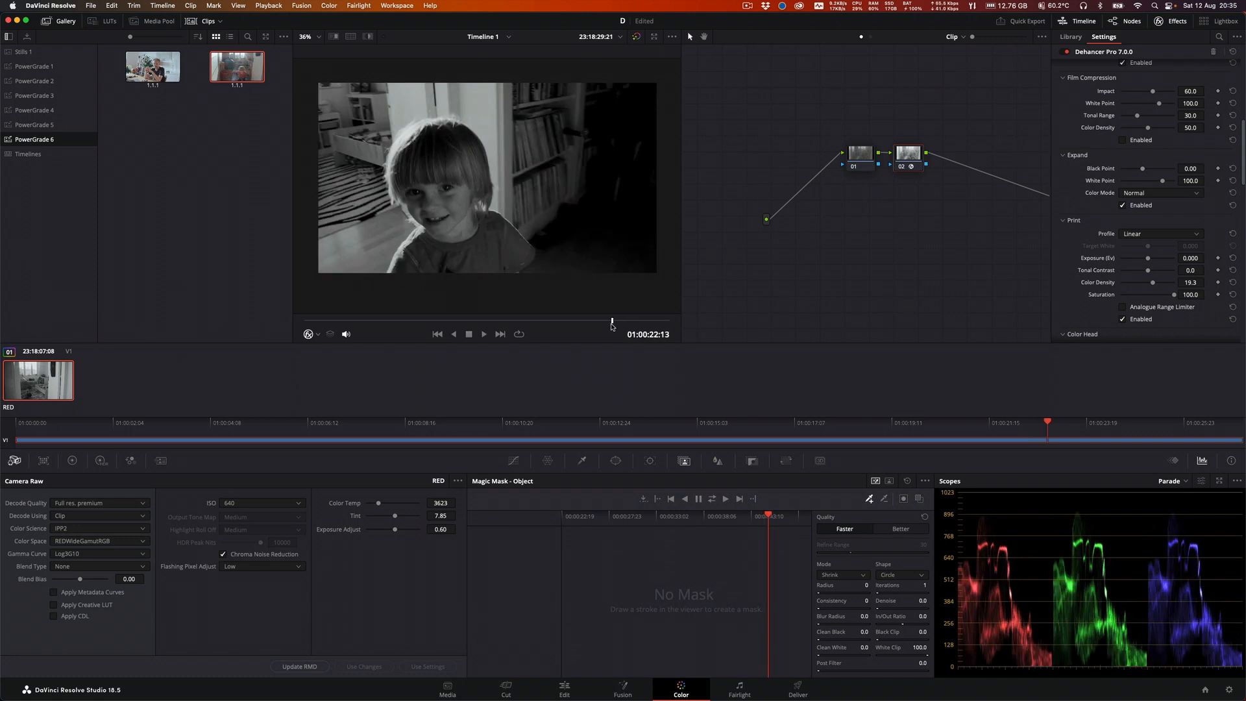
scroll(1130, 168, up, 3)
scroll(1130, 168, up, 5)
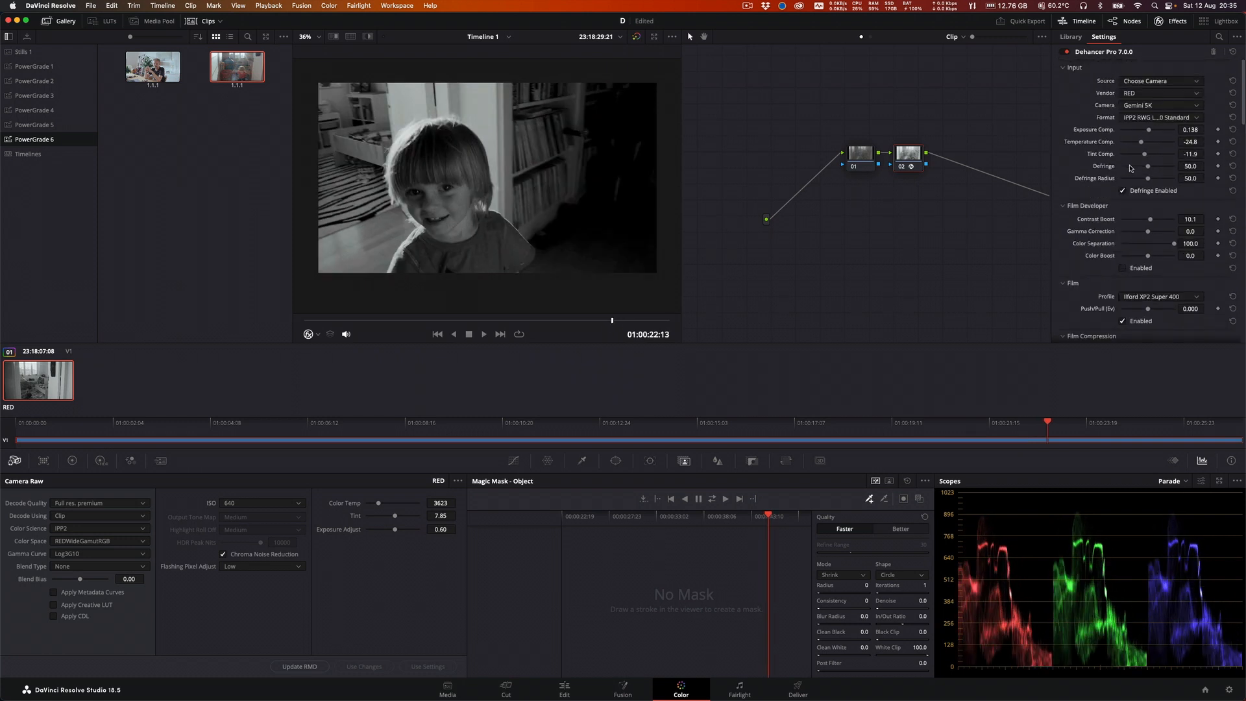
scroll(1129, 181, down, 6)
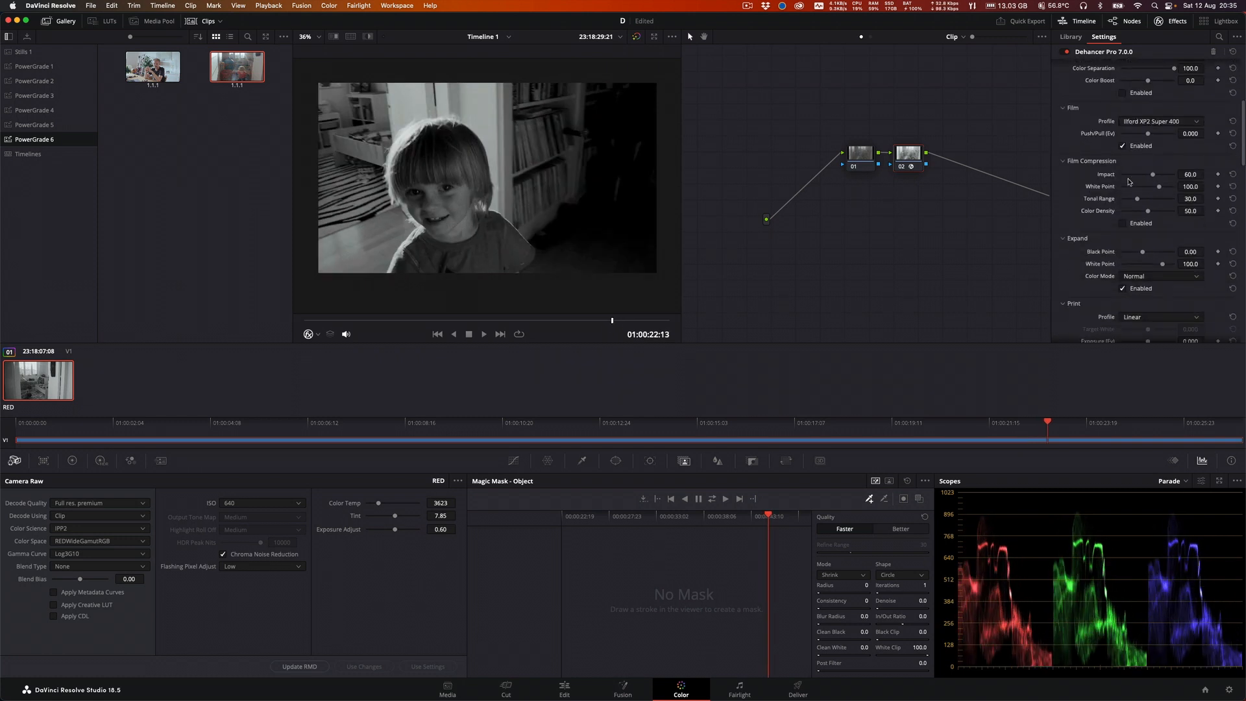
click(1144, 123)
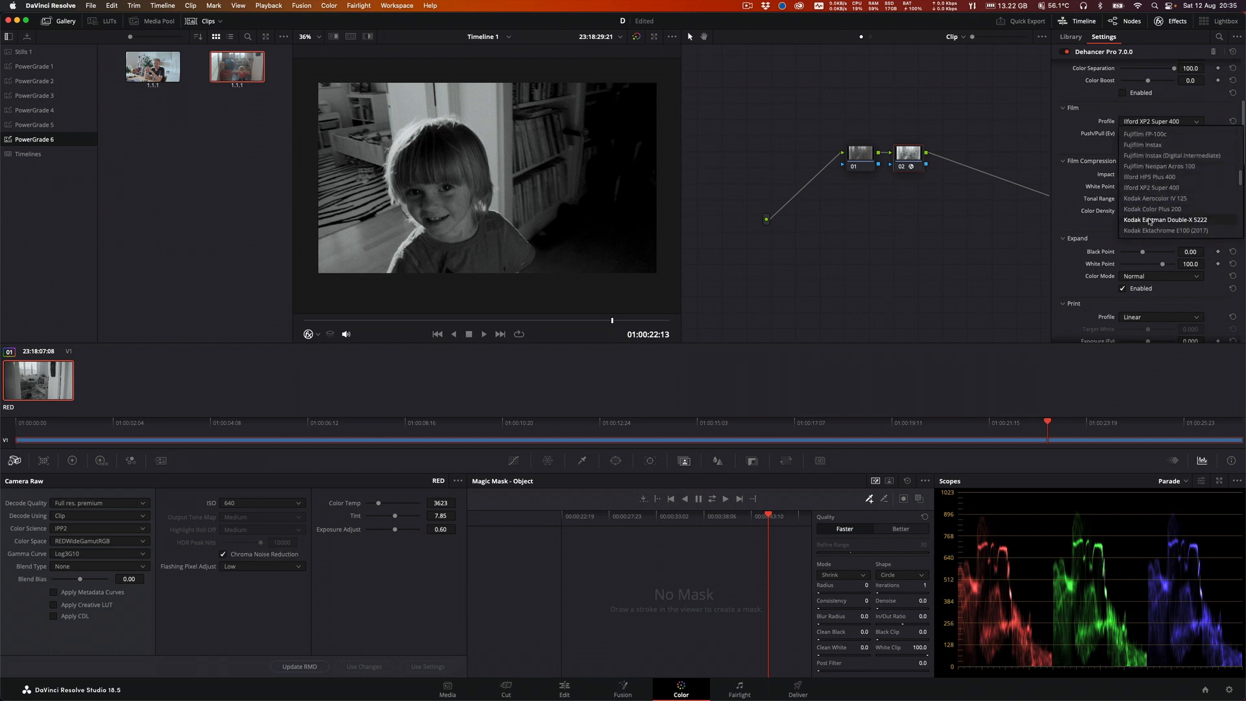
click(1149, 220)
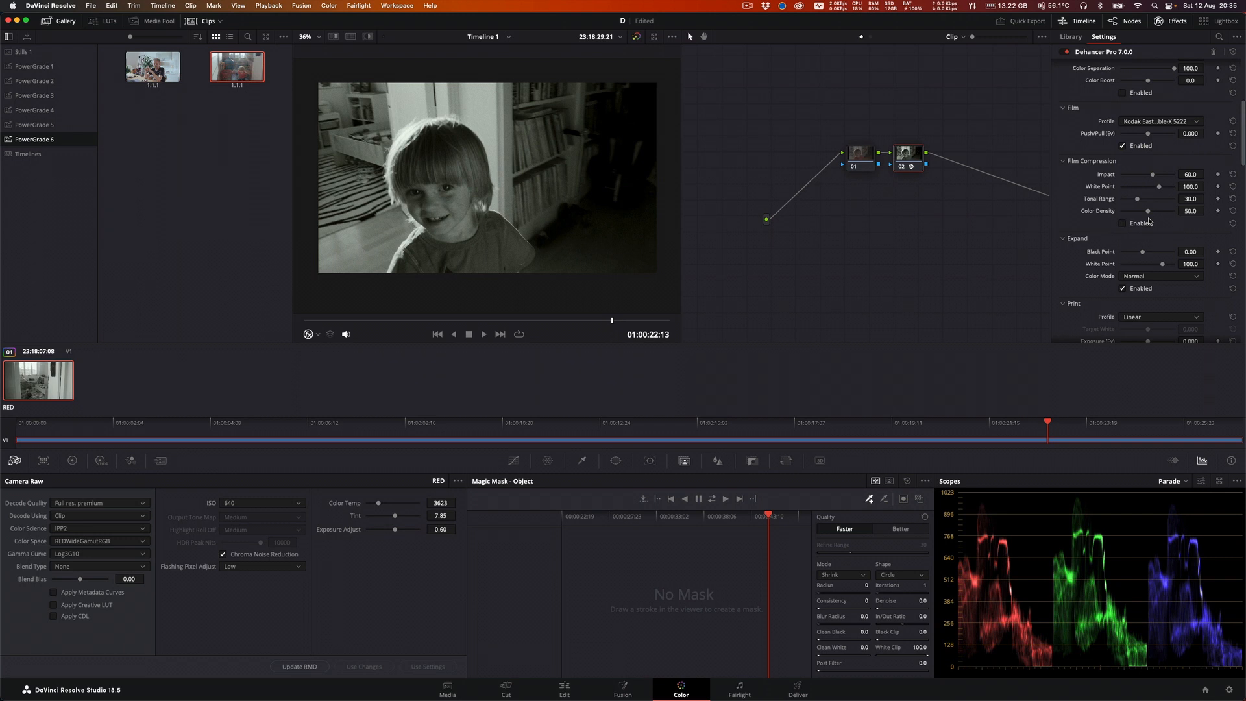
Step: Reset Temperature Comp. and Tint Comp. in Dehancer's Input section to 0.0
scroll(1116, 219, down, 15)
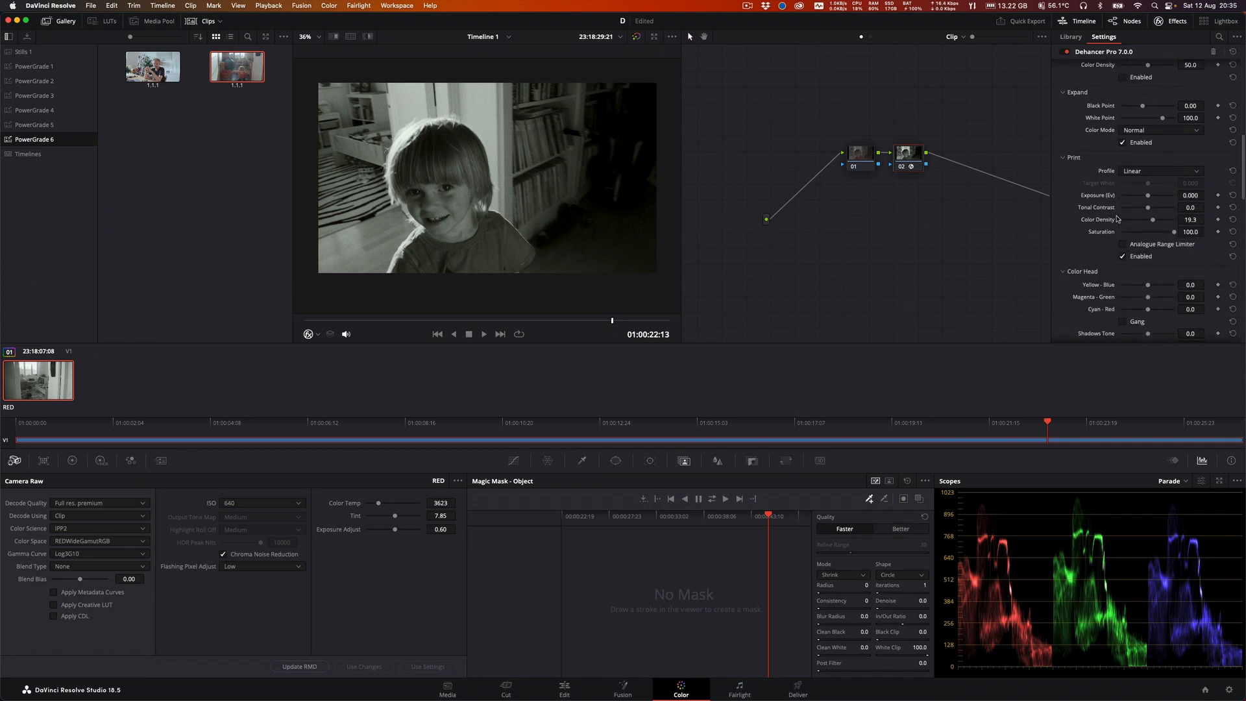
scroll(1117, 219, down, 10)
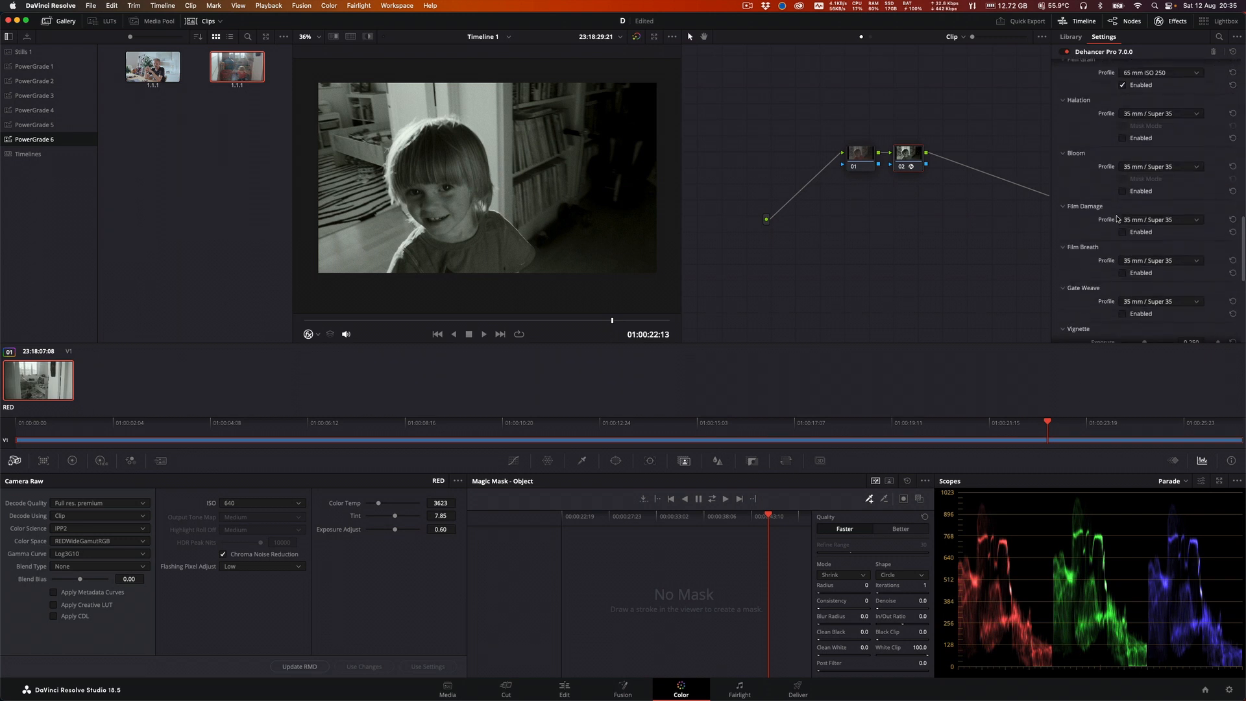
scroll(1117, 218, up, 20)
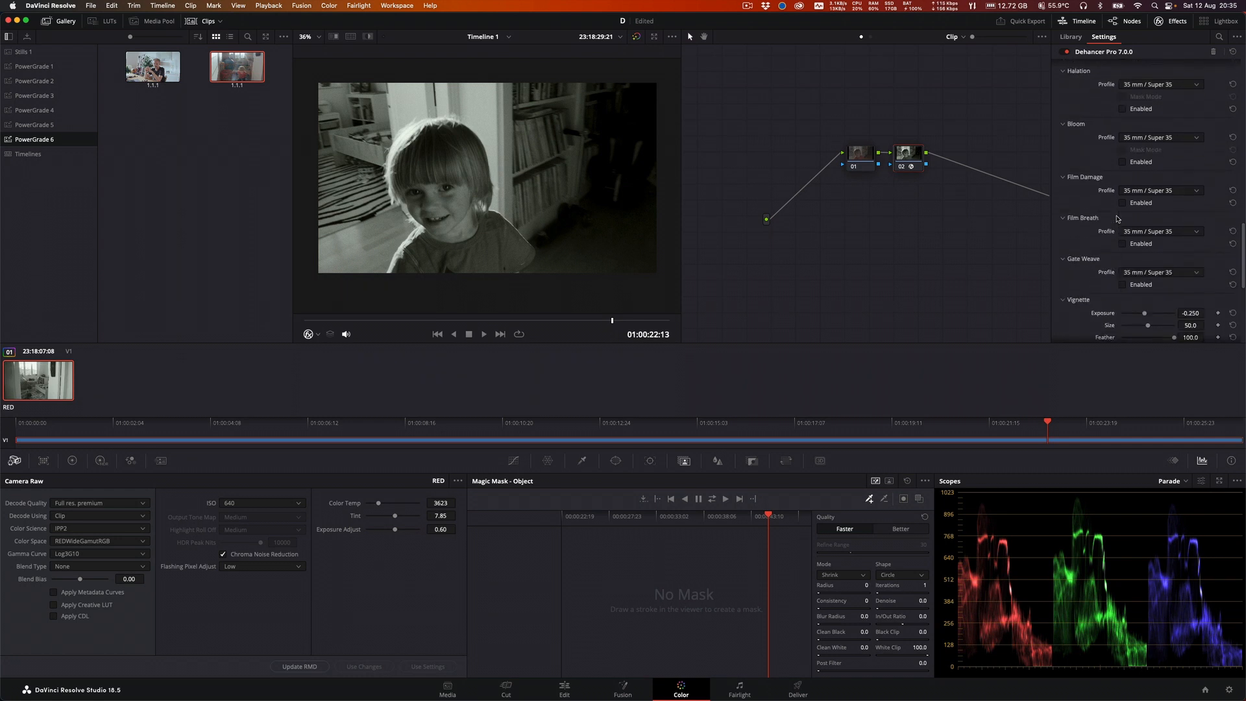
scroll(1116, 218, up, 4)
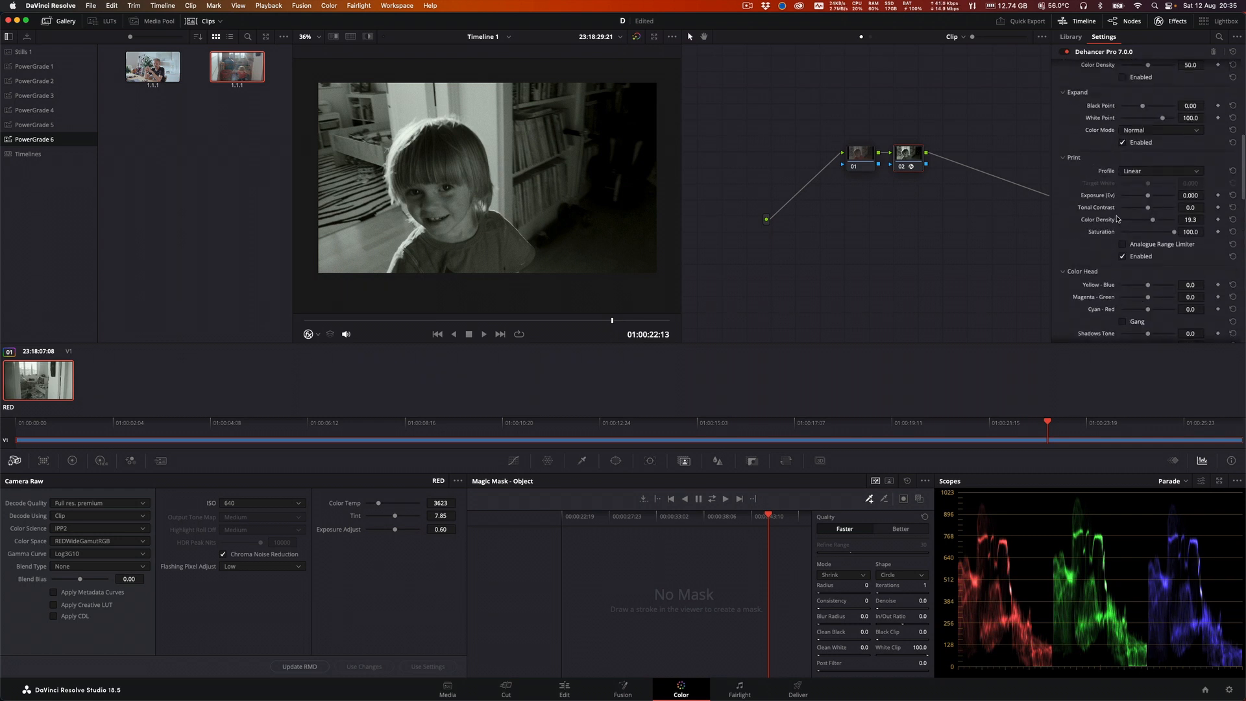
scroll(1117, 218, up, 8)
scroll(1117, 219, up, 3)
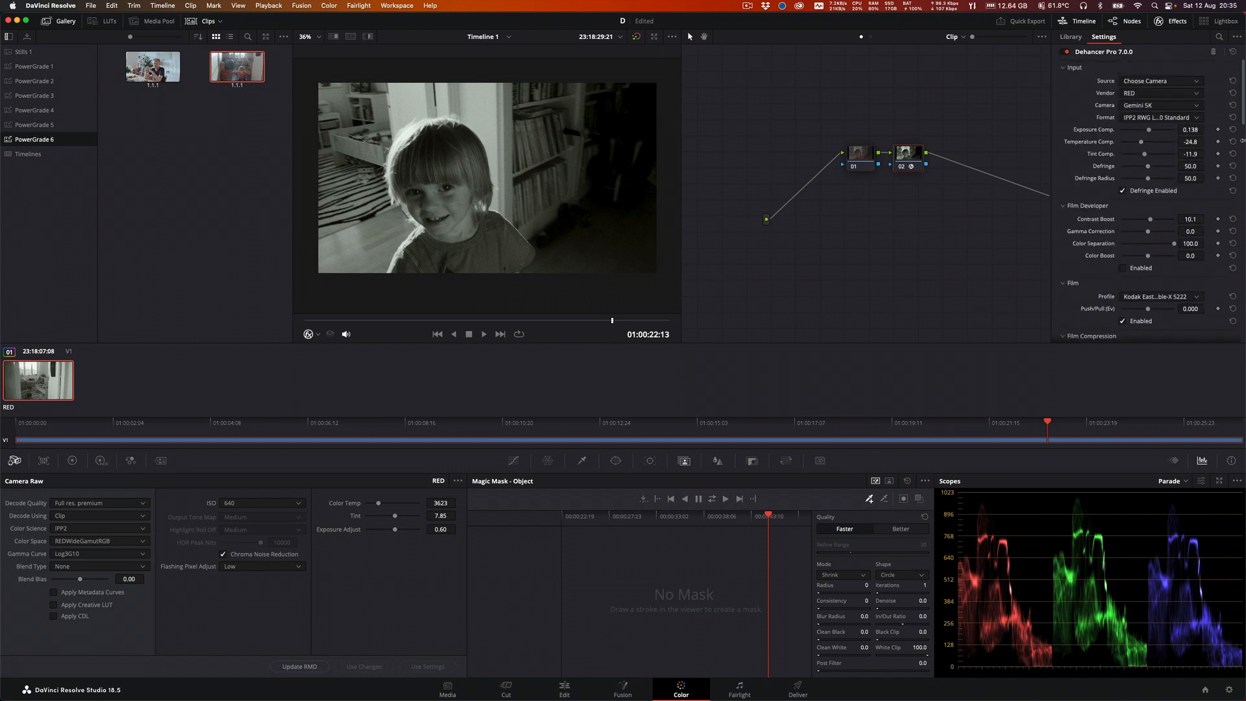
click(1232, 141)
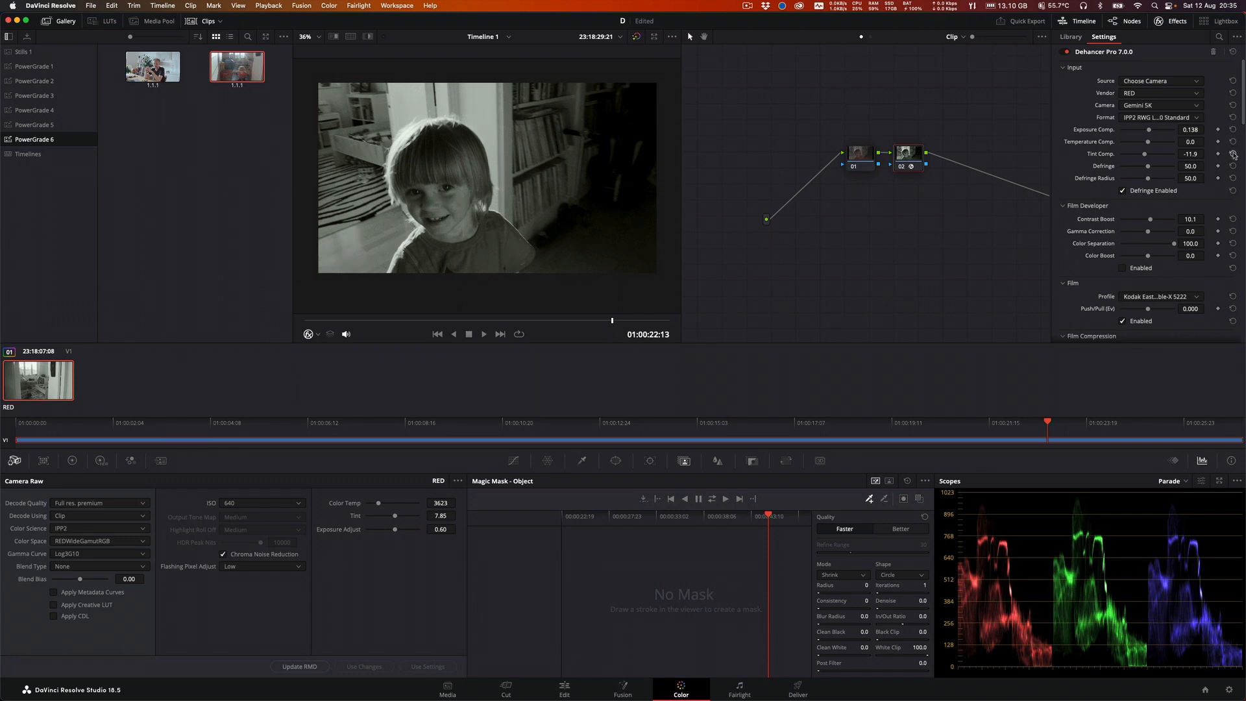
click(1233, 154)
Step: Examine the black-and-white close-up at 62% and review Dehancer's settings from Input through LUT Generator
scroll(493, 189, up, 5)
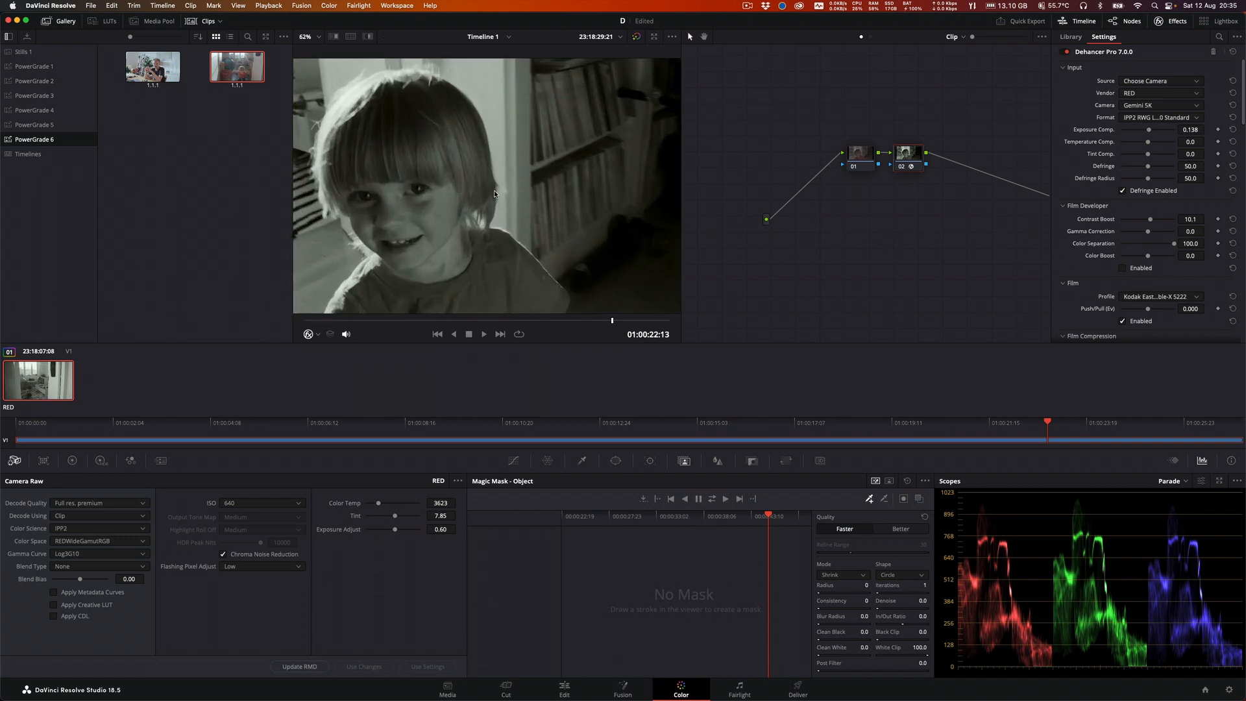
scroll(1079, 260, down, 10)
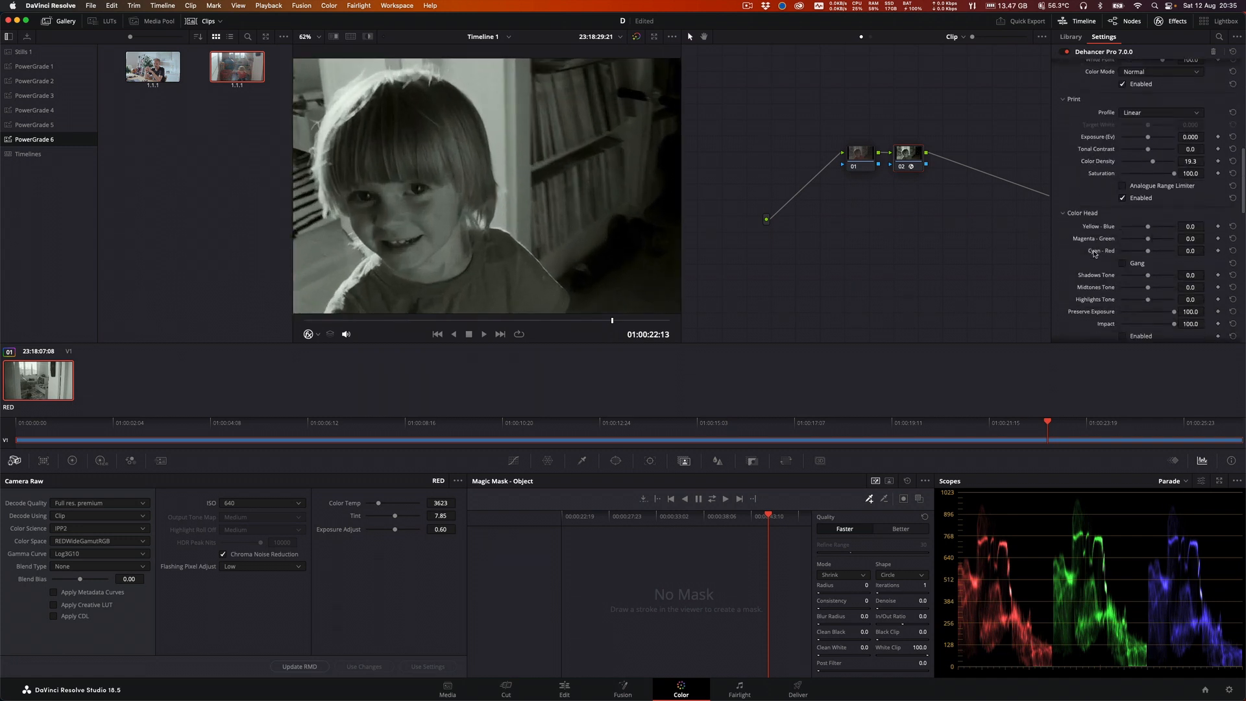
scroll(1070, 240, down, 5)
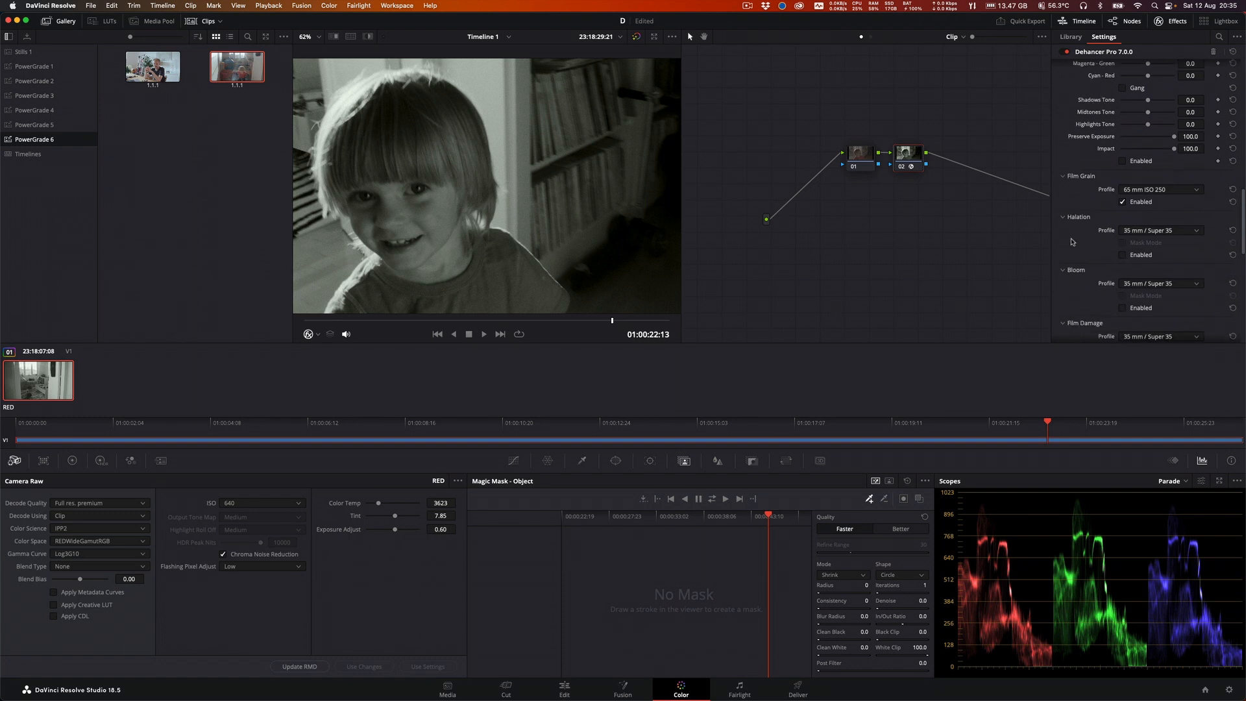
scroll(1074, 242, down, 10)
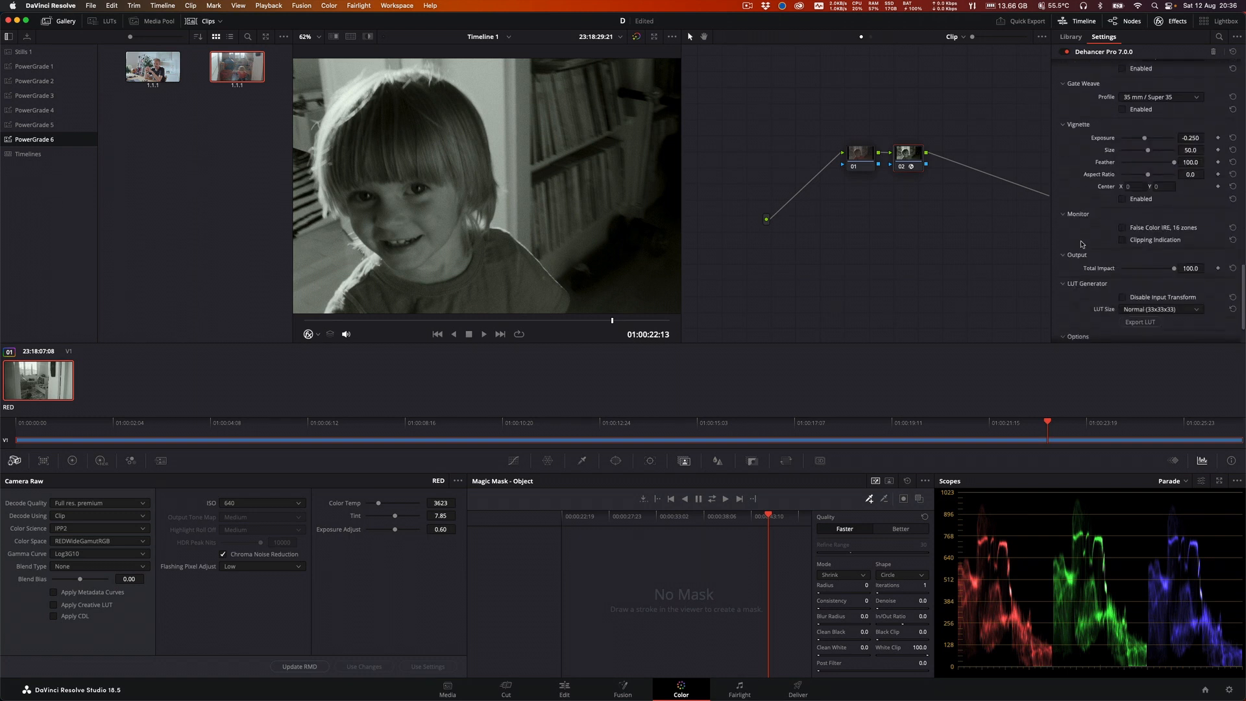
scroll(1082, 244, down, 2)
scroll(1081, 244, up, 10)
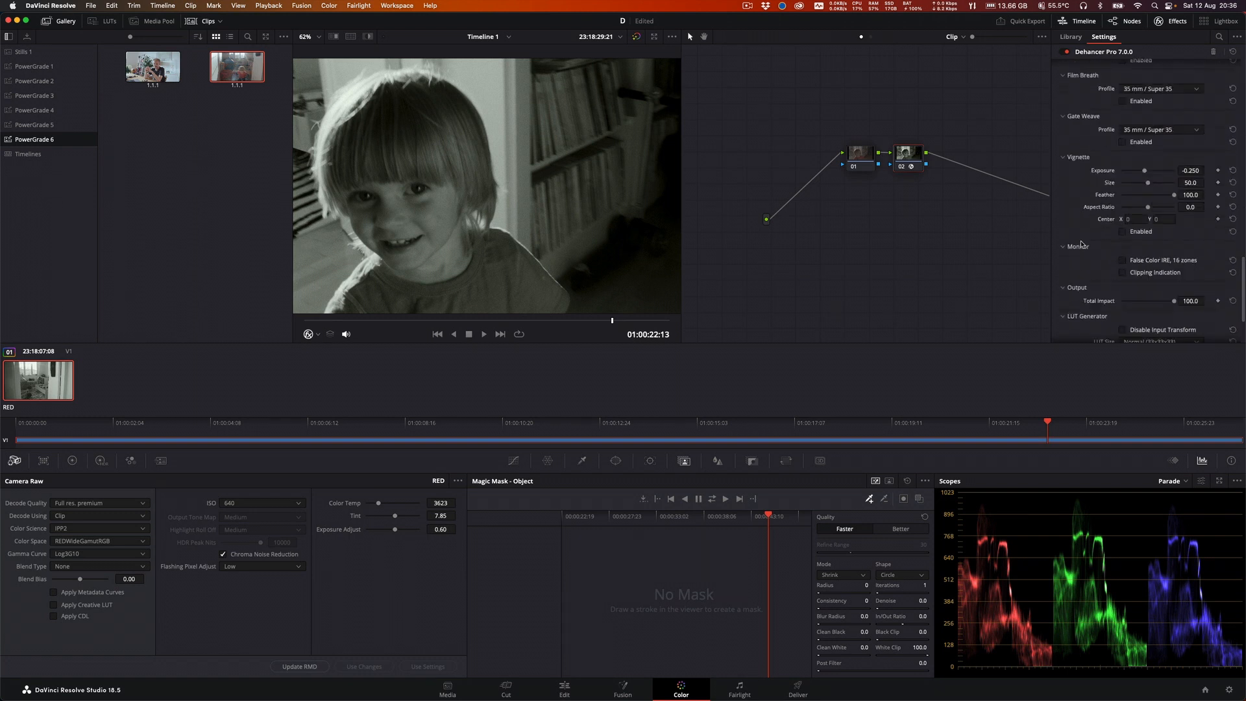
scroll(1081, 244, up, 6)
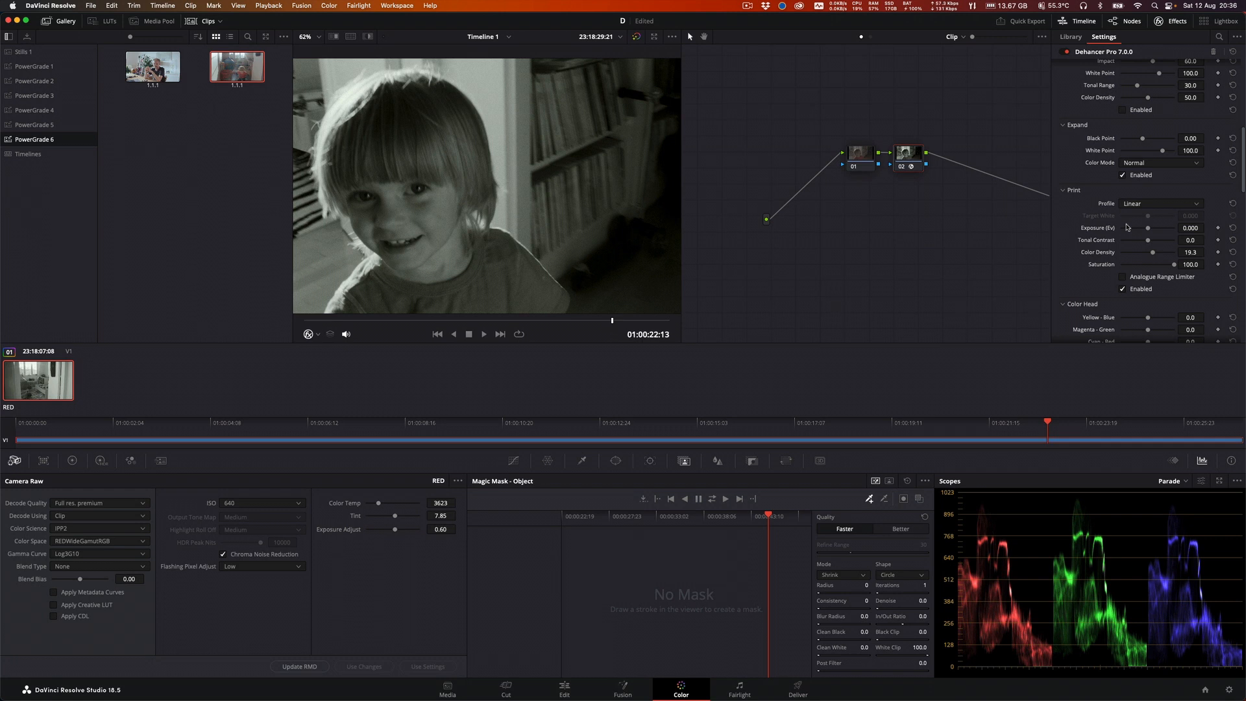
scroll(1126, 227, down, 3)
scroll(1127, 226, up, 10)
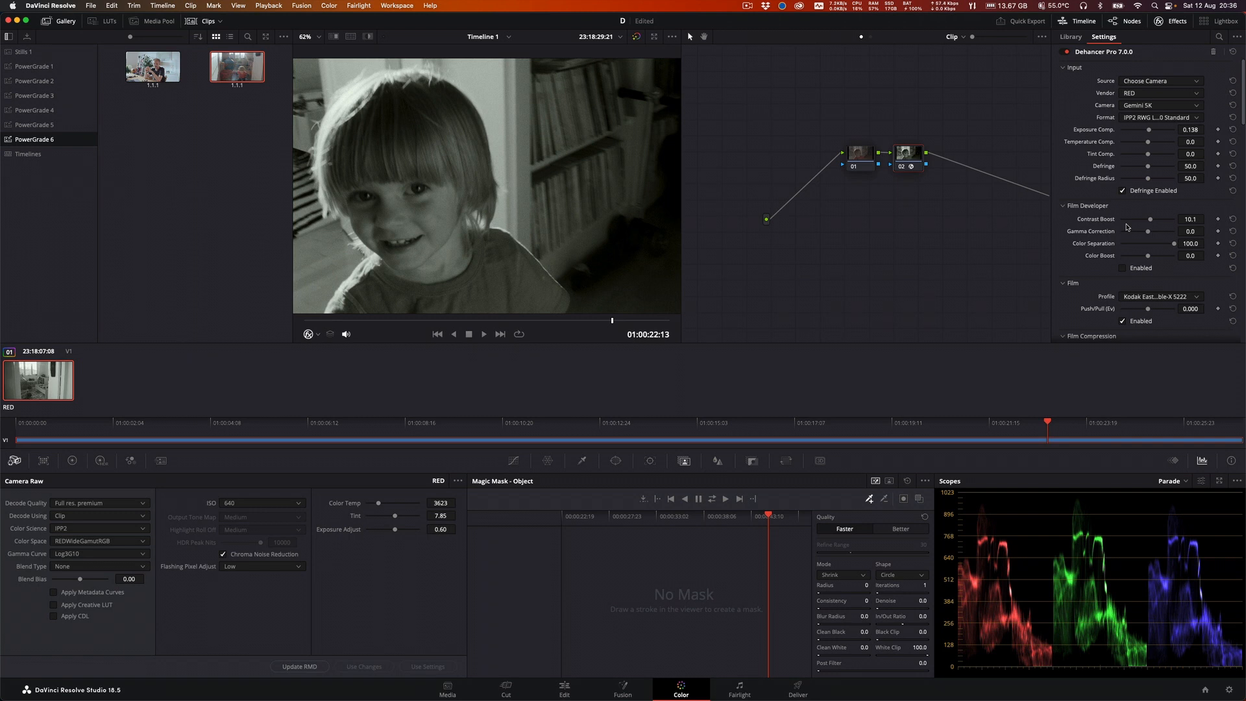
Step: Remove Dehancer from node 02 and apply a Color Space Transform to that node instead
right_click(914, 156)
click(959, 161)
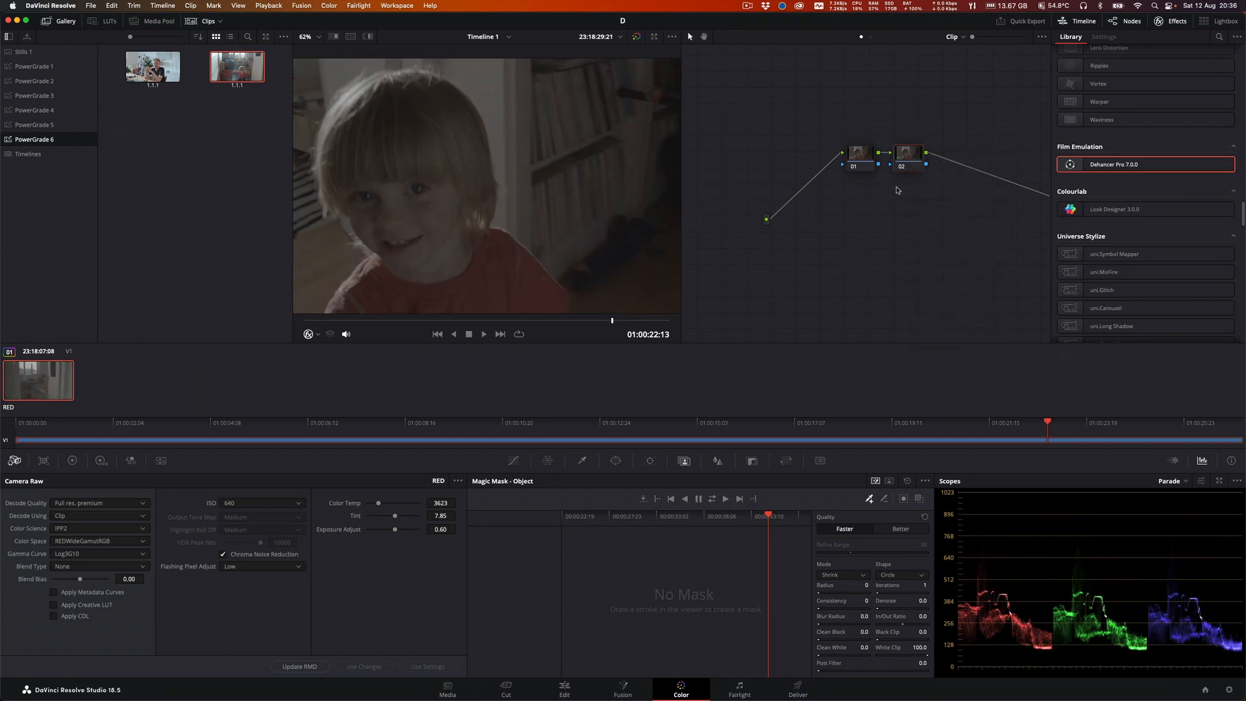
scroll(525, 222, down, 3)
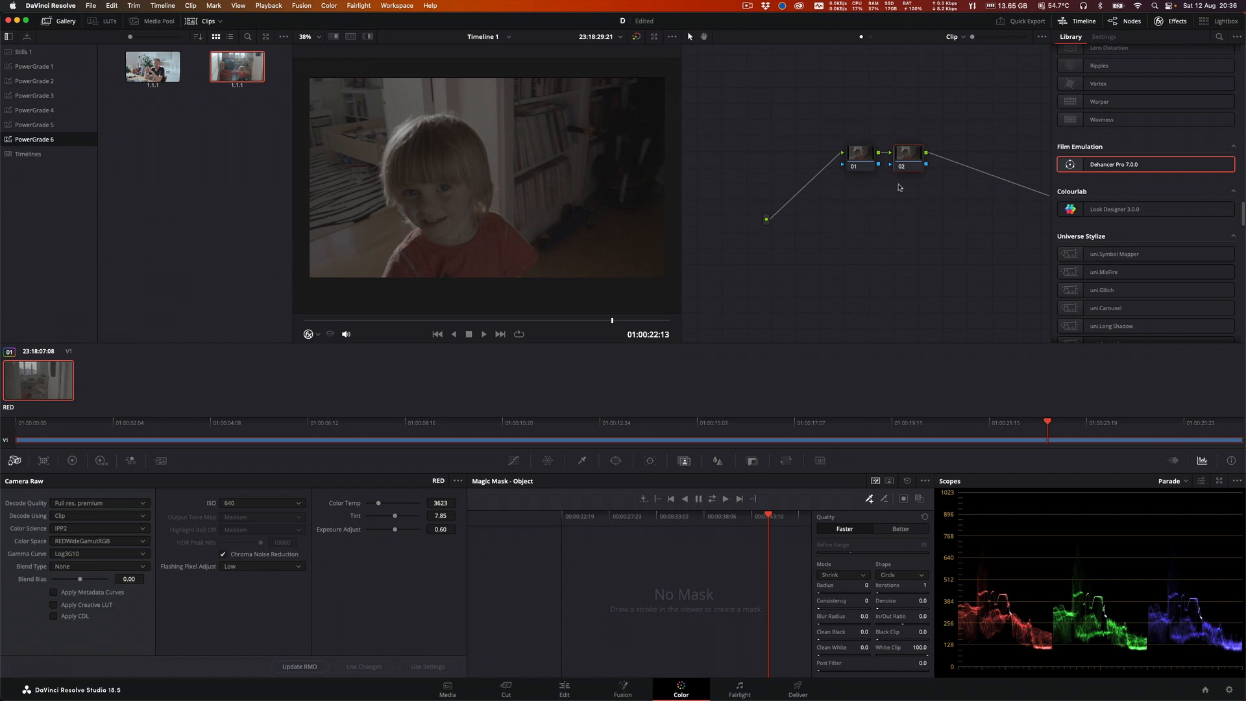
scroll(1093, 209, up, 10)
scroll(1093, 209, up, 5)
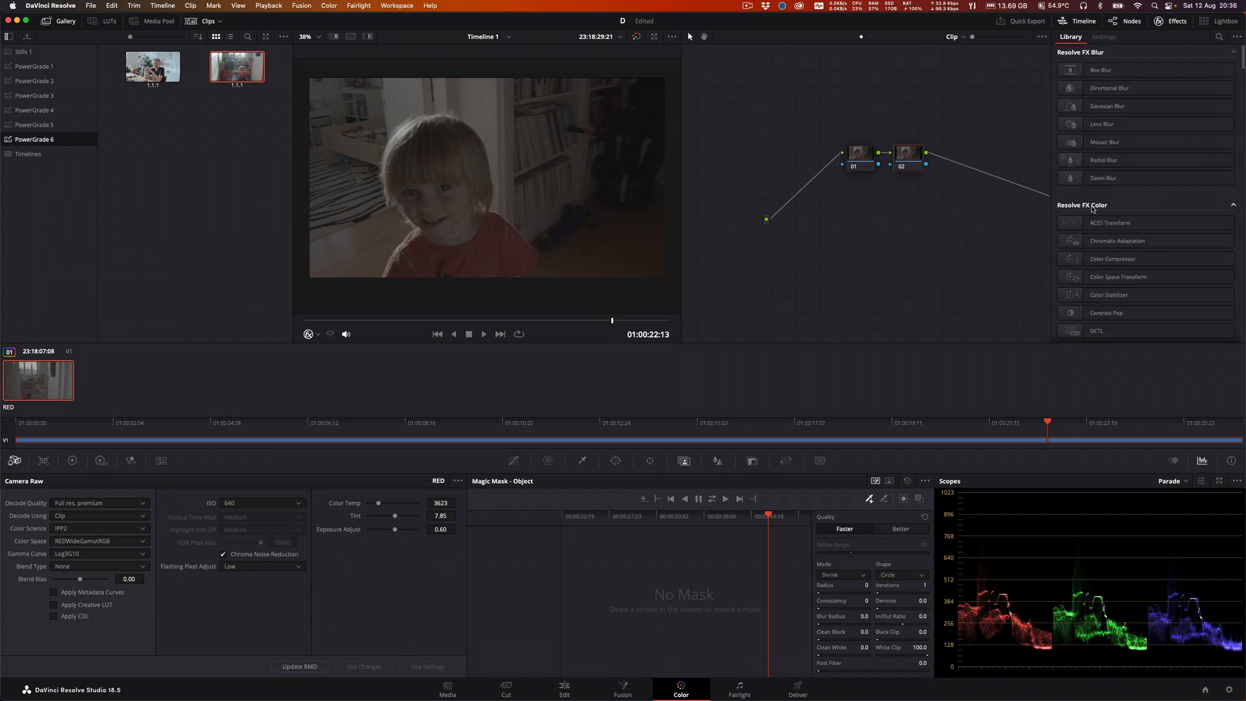
drag(1075, 278, 908, 158)
Step: Set the Color Space Transform's Input Color Space to REDWideGamutRGB
click(1164, 81)
scroll(1171, 168, down, 5)
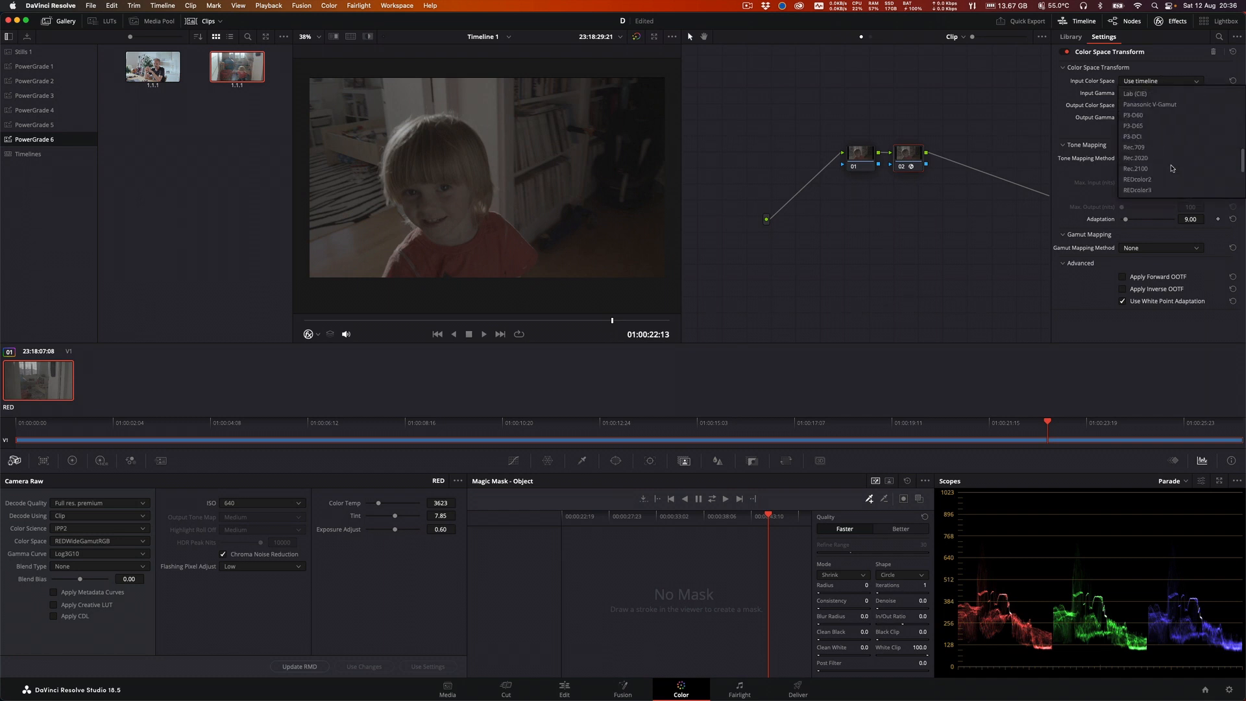
scroll(1172, 168, down, 3)
scroll(1172, 168, up, 3)
scroll(1172, 168, down, 6)
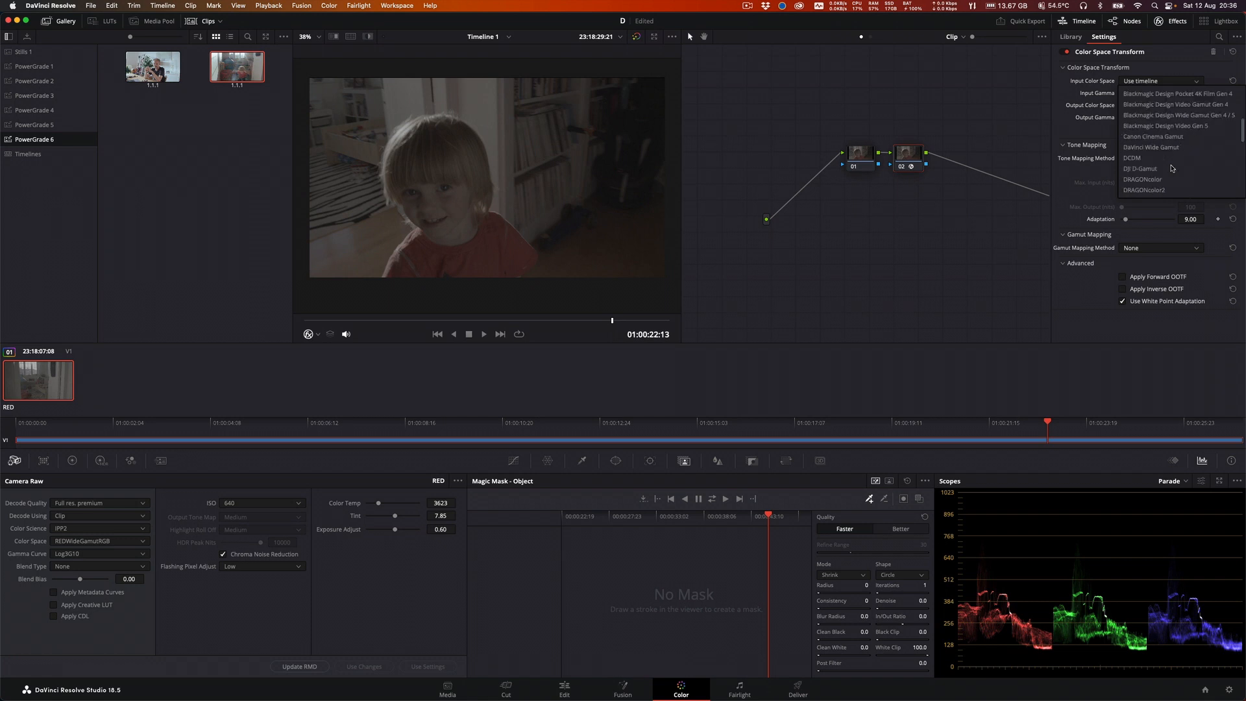
scroll(1171, 169, up, 3)
click(1172, 179)
Step: Set the Color Space Transform's Input Gamma to RED Log3G10 and its Tone Mapping Method to None
click(1151, 94)
scroll(1156, 184, down, 4)
scroll(1156, 183, up, 3)
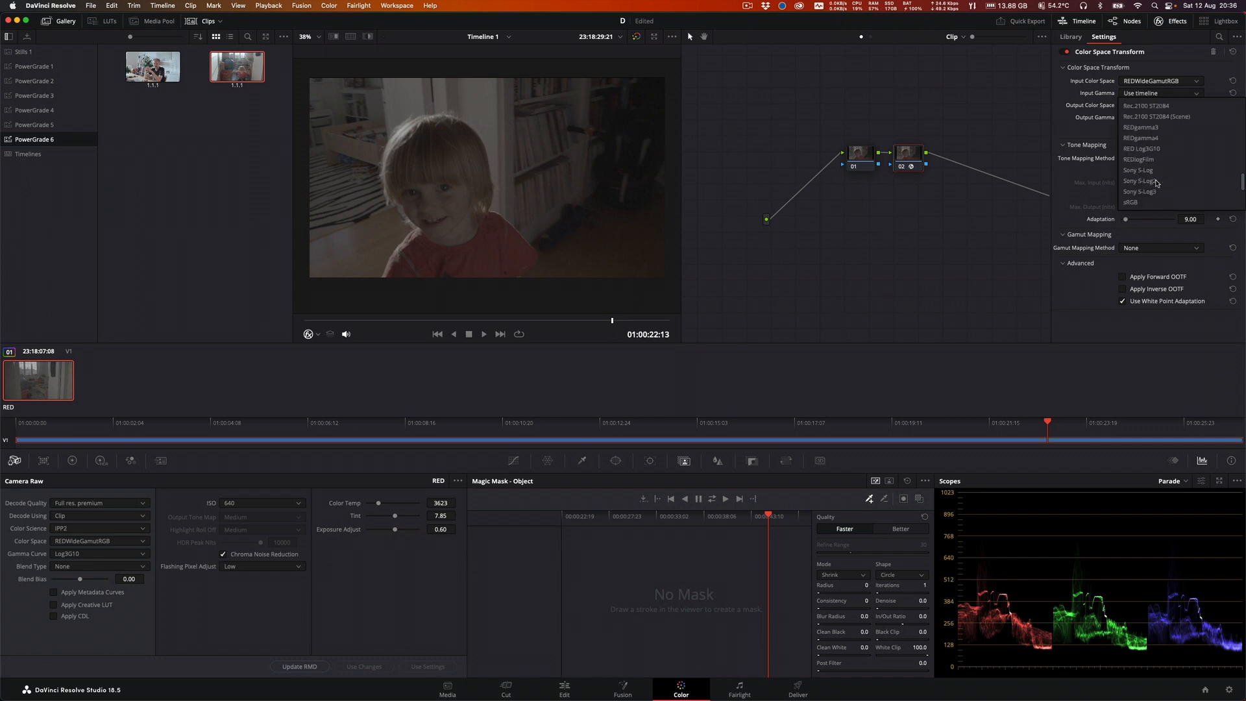
click(1156, 151)
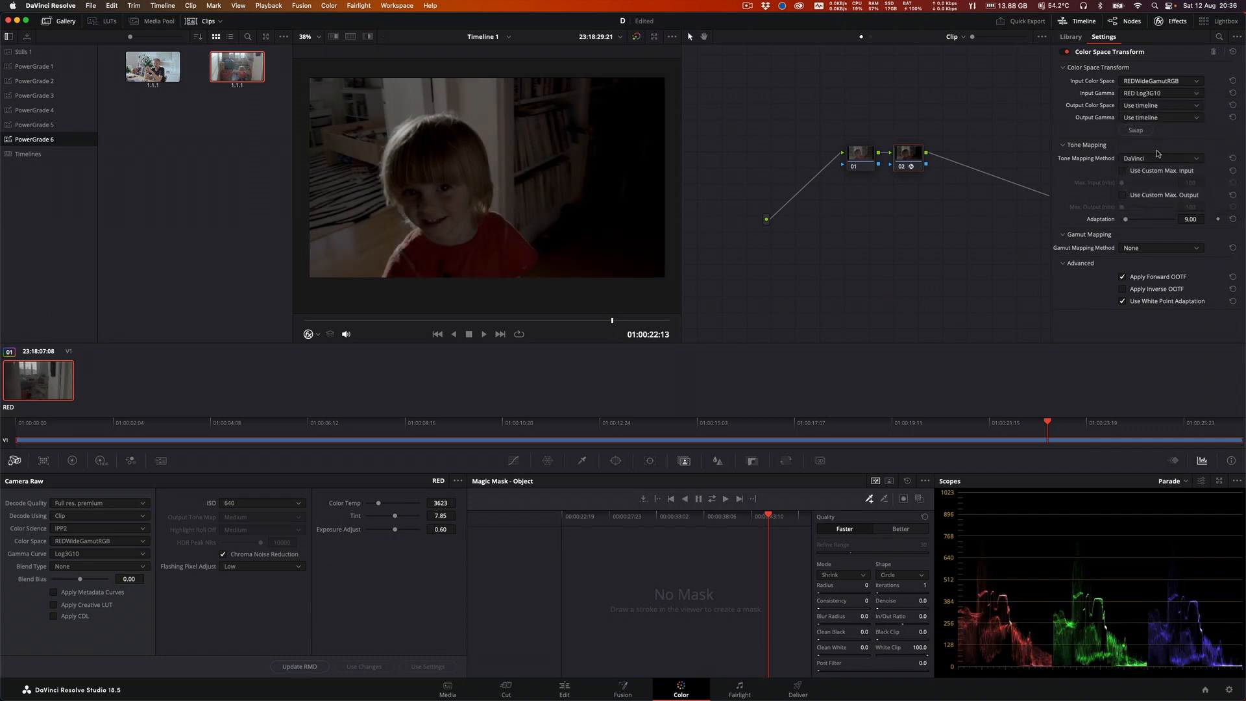
click(1157, 159)
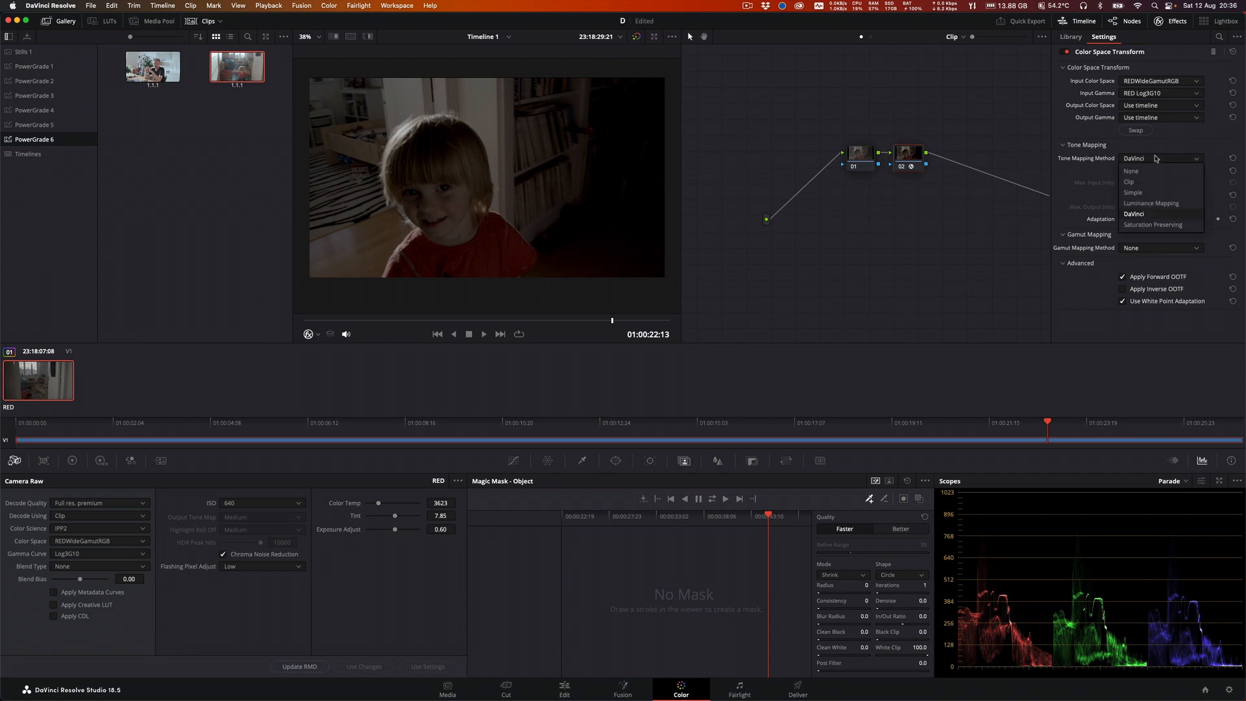
click(1150, 174)
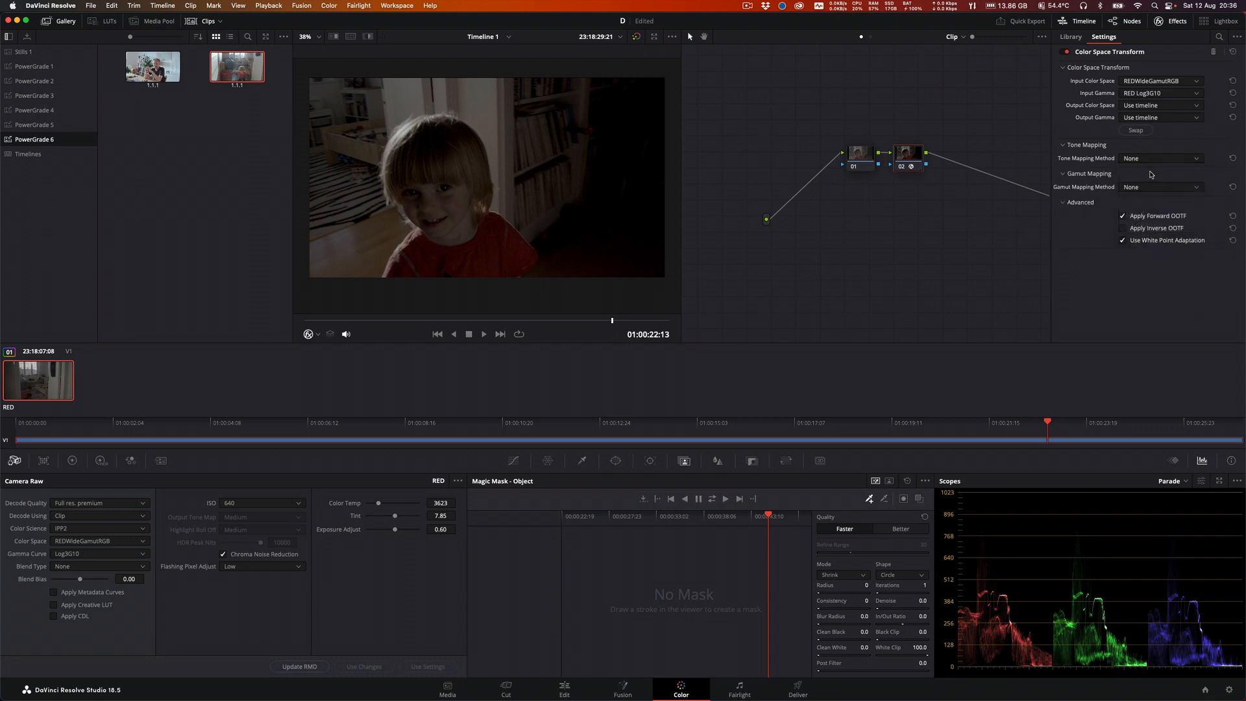
Step: Set the Color Space Transform's Output Color Space to Rec.709
click(1156, 107)
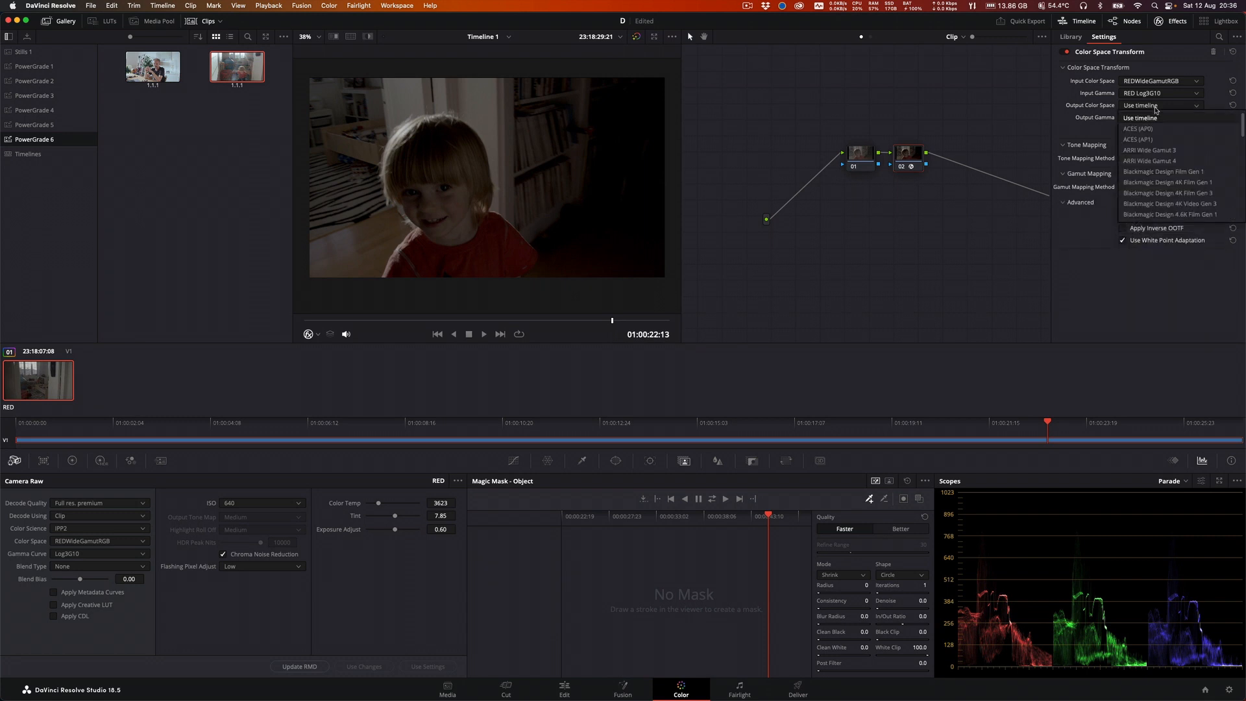
scroll(1167, 174, down, 5)
scroll(1168, 173, down, 3)
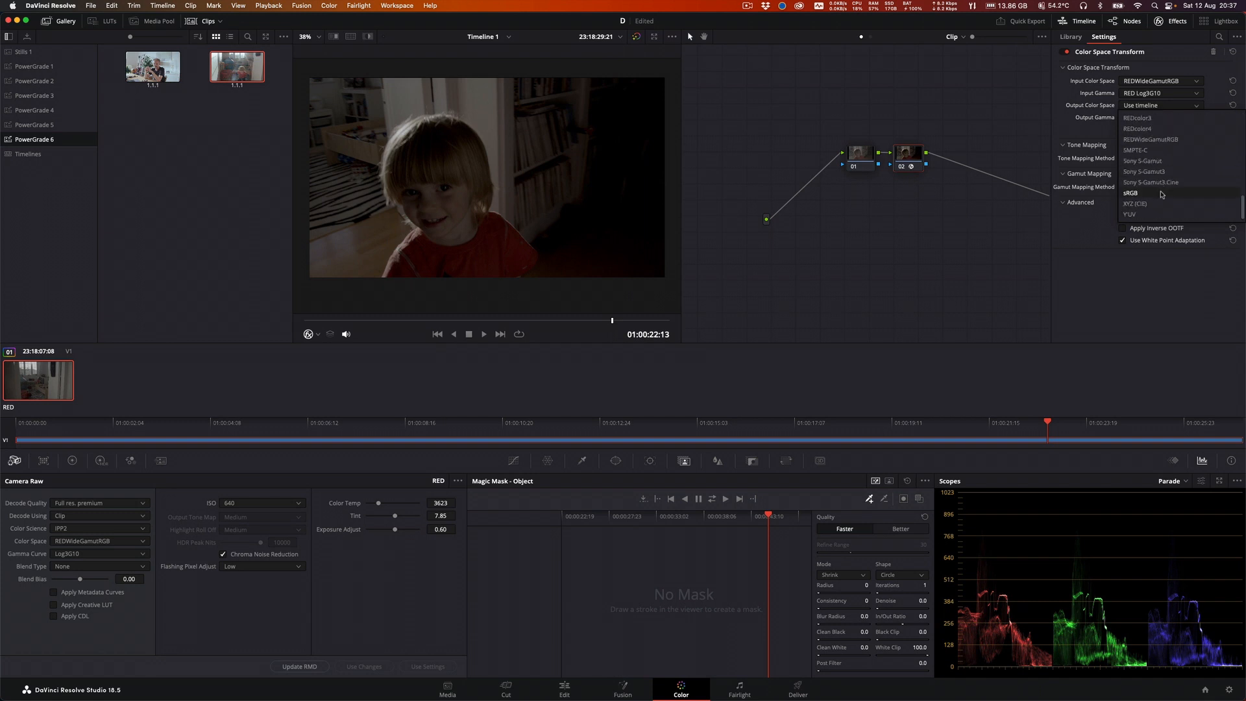
click(1147, 141)
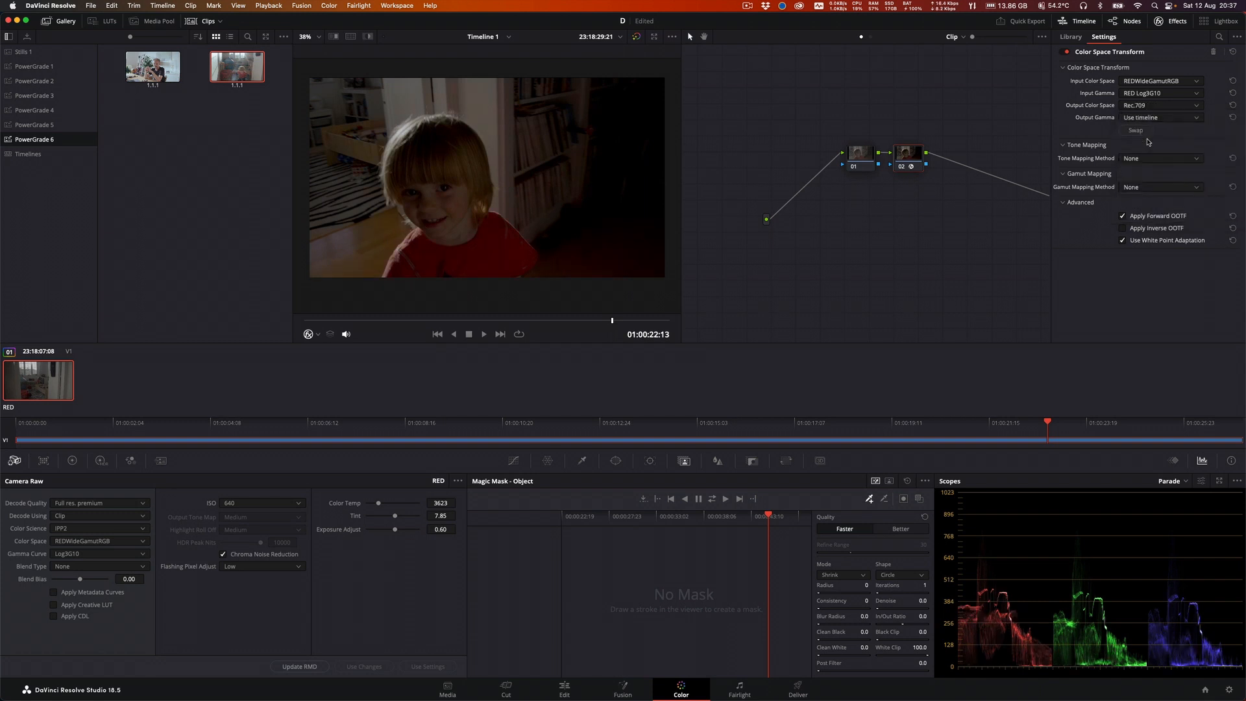
Step: Look through the available Output Gamma options of the Color Space Transform without choosing one
click(1155, 118)
scroll(1168, 207, down, 3)
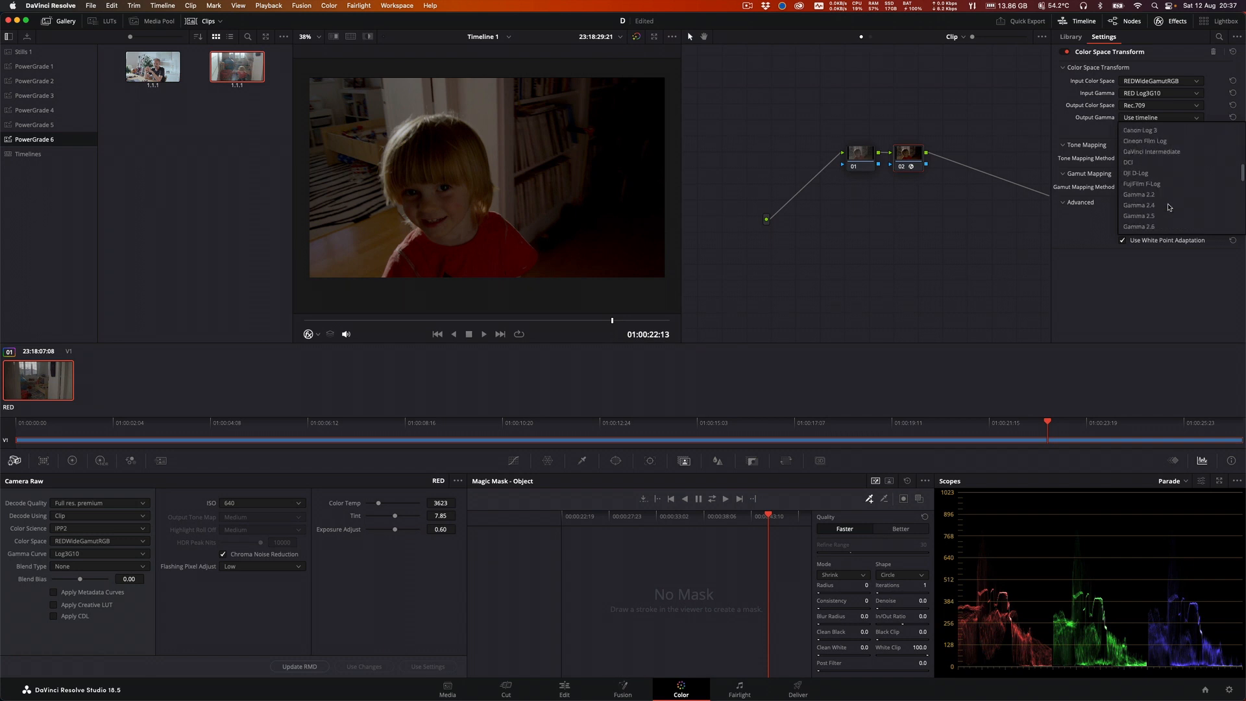
scroll(1168, 207, down, 8)
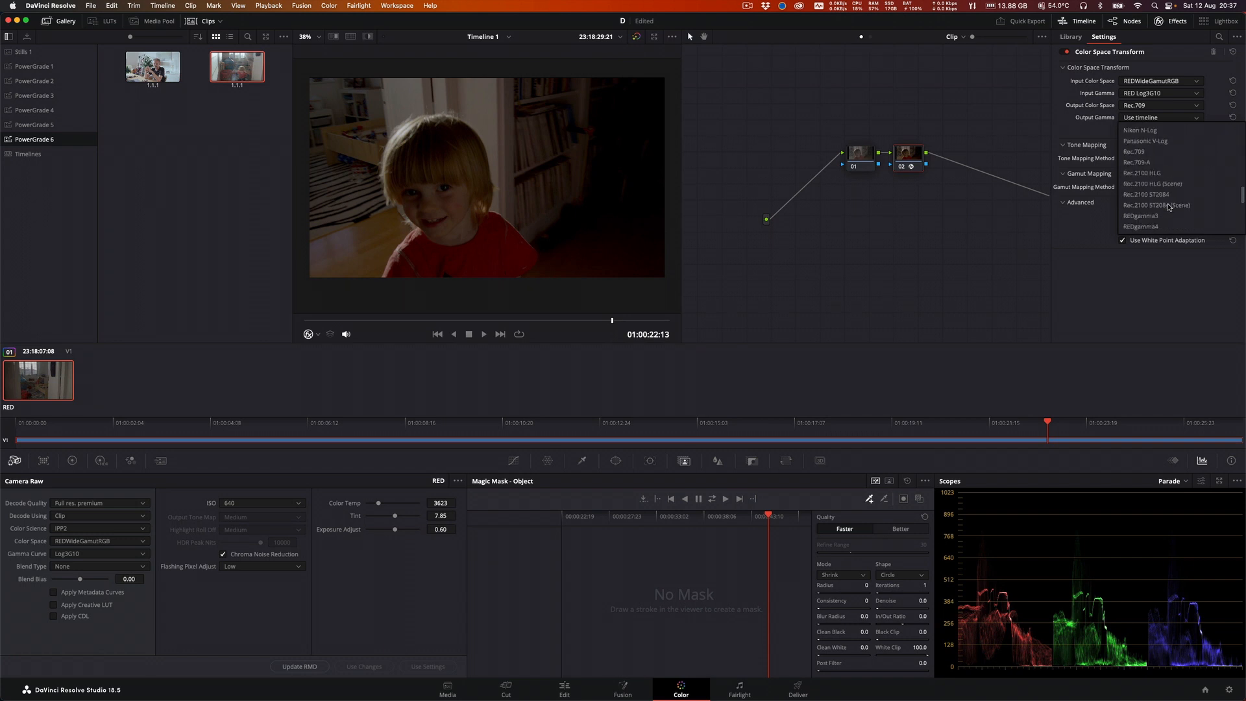
scroll(1167, 207, down, 4)
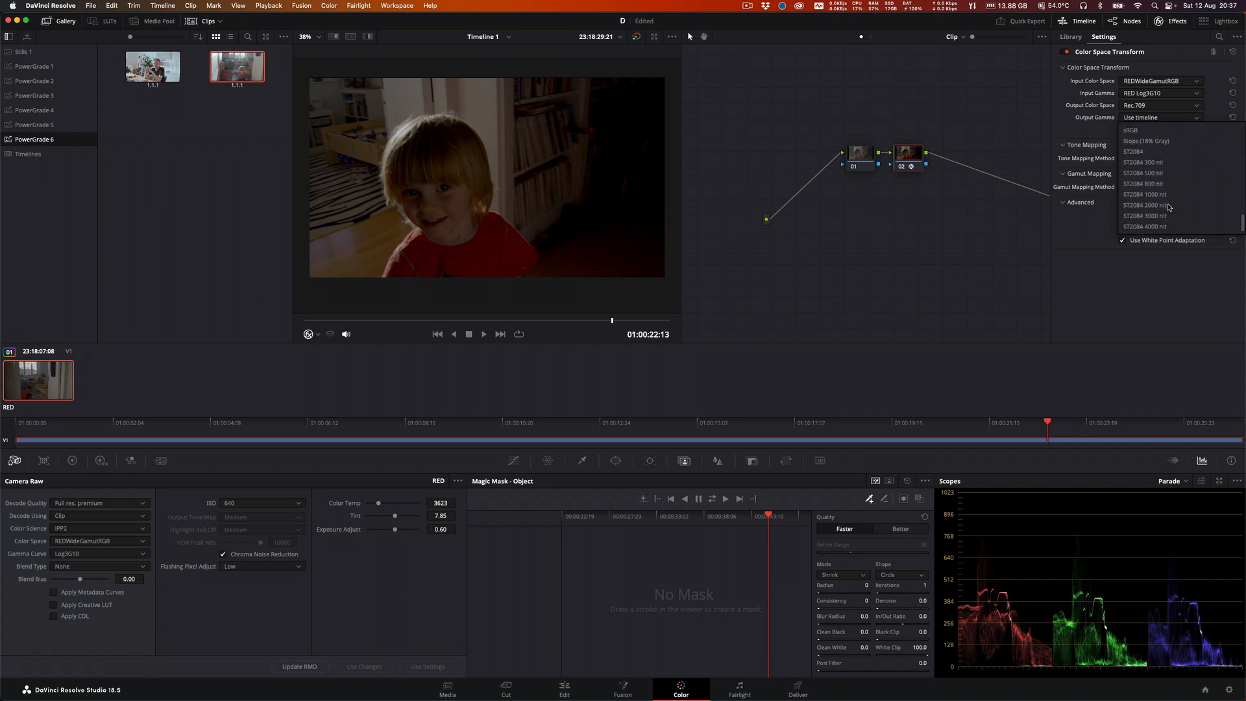
scroll(1168, 207, up, 6)
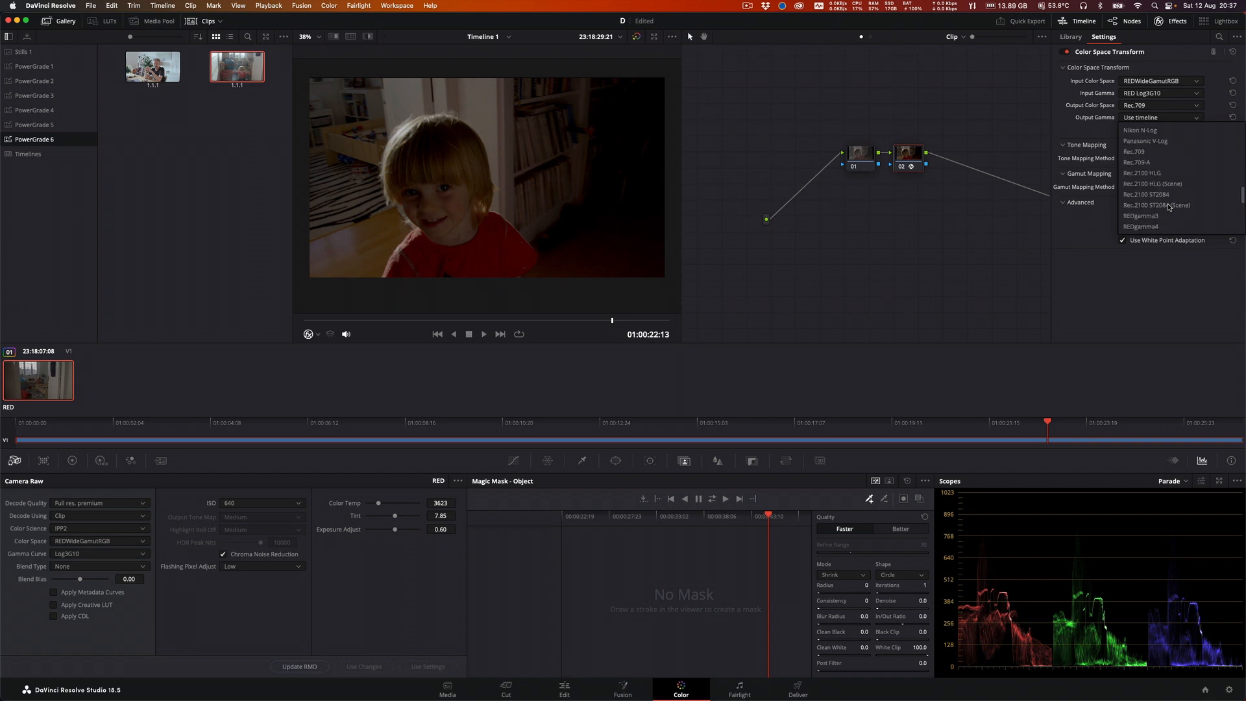
scroll(1169, 206, up, 8)
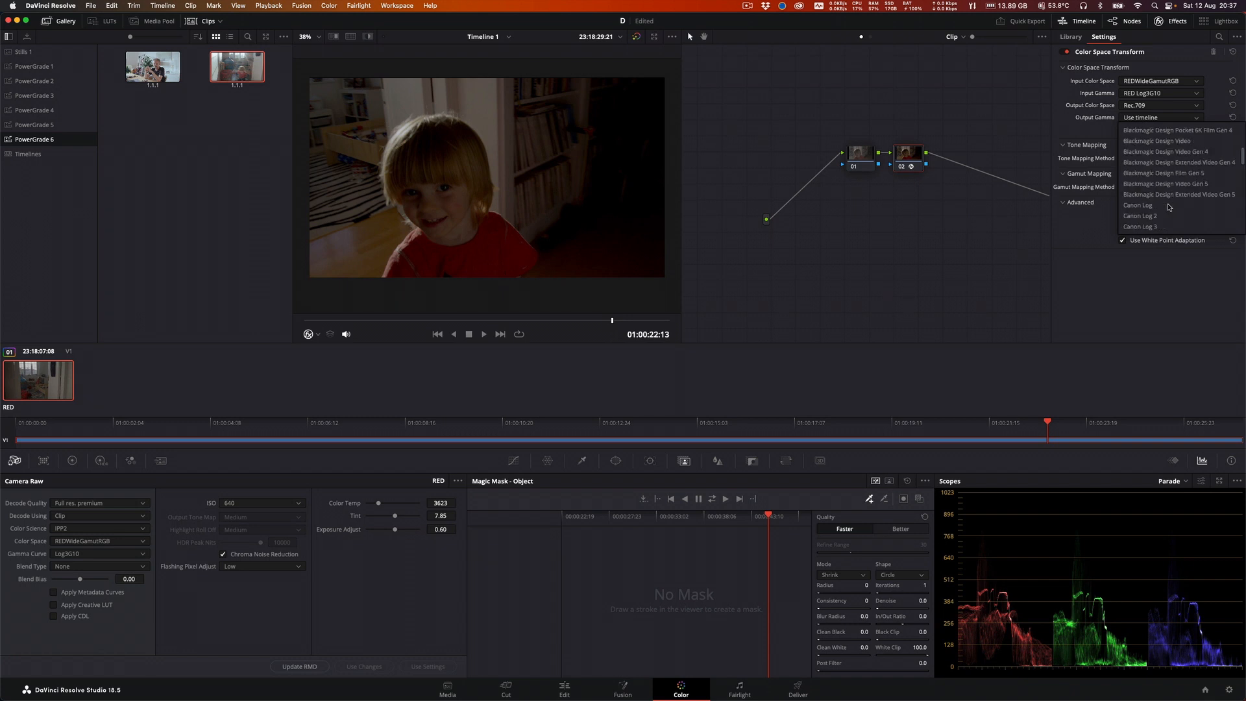
scroll(1169, 206, up, 2)
scroll(1168, 206, down, 5)
scroll(1168, 207, down, 10)
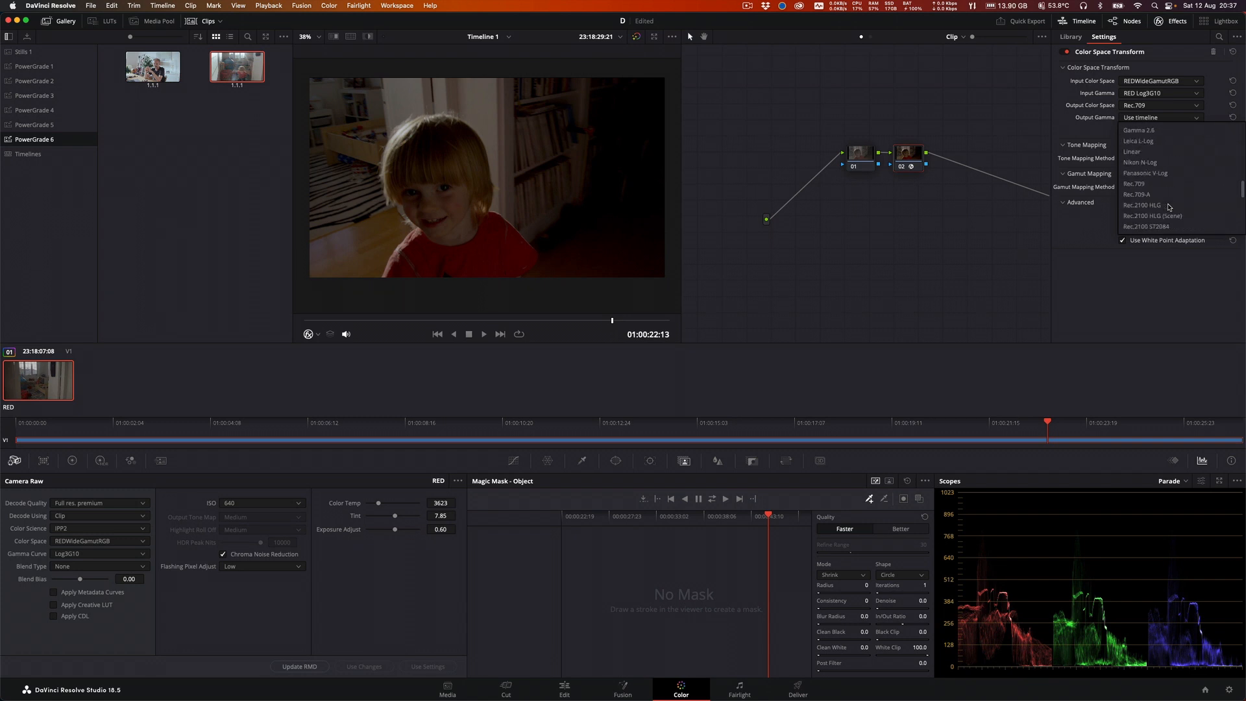
scroll(1169, 206, down, 5)
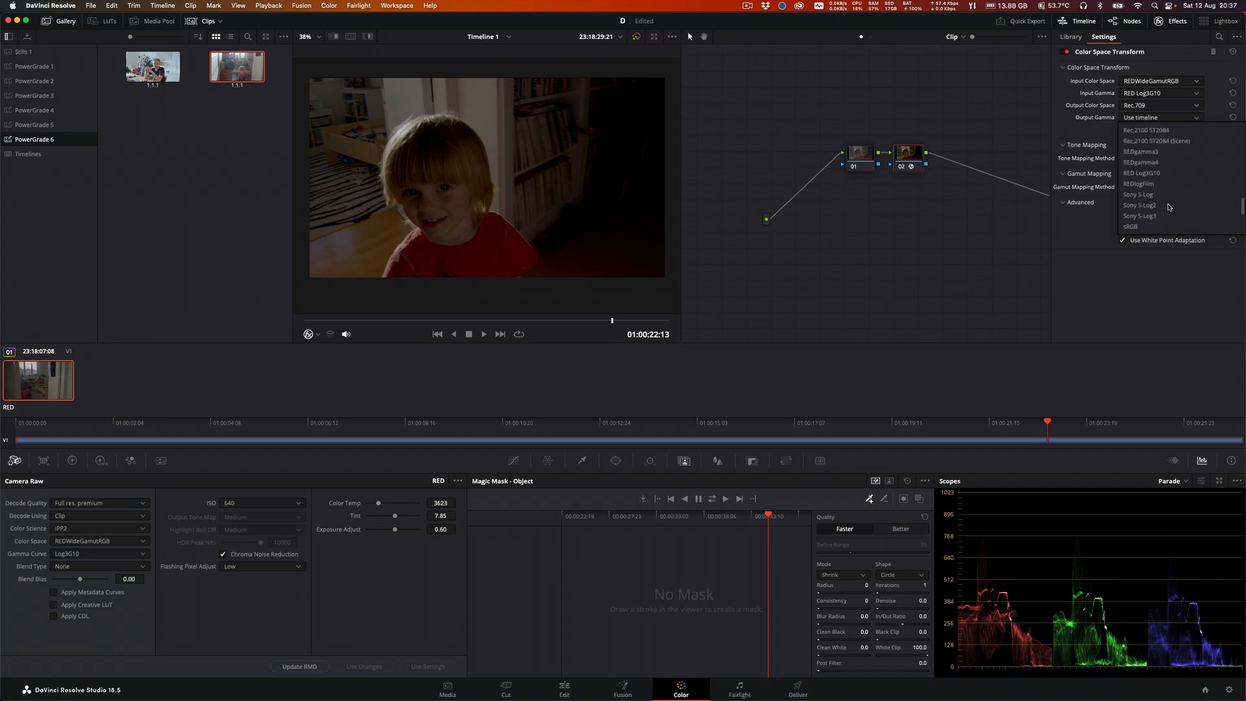
click(1015, 227)
Step: Reset the grade of node 02 and apply an ACES Transform to that node instead
right_click(911, 162)
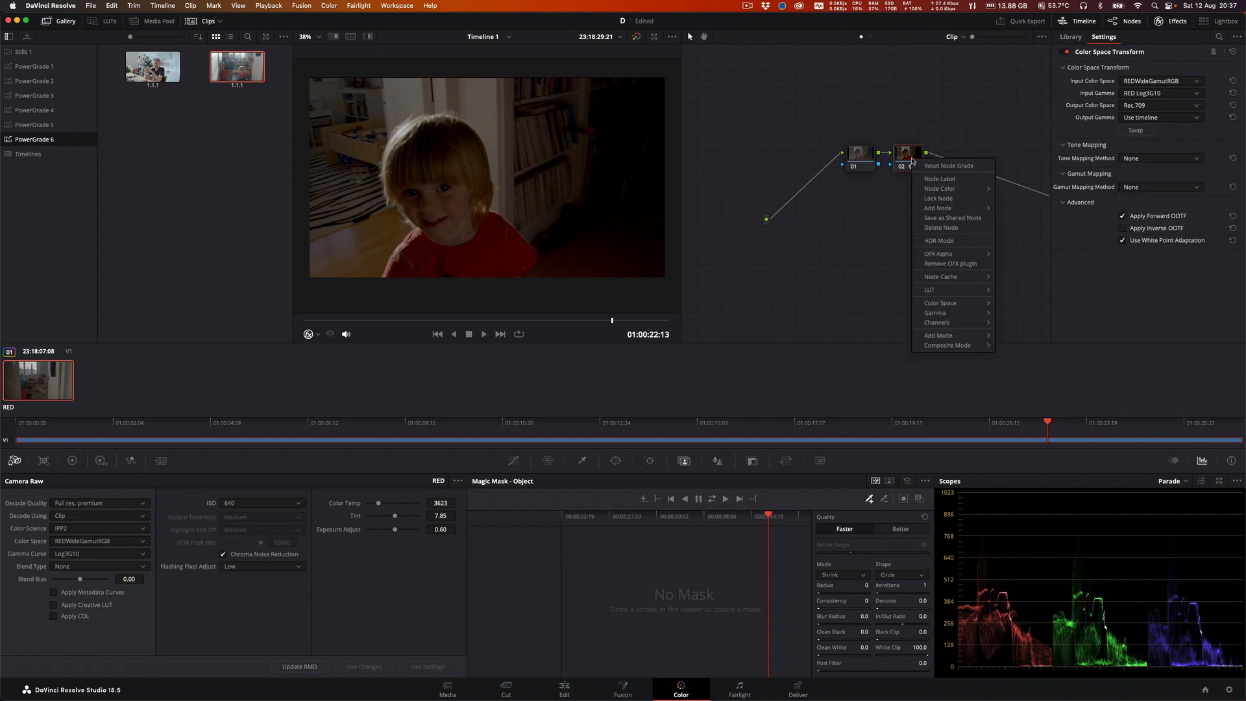
click(948, 165)
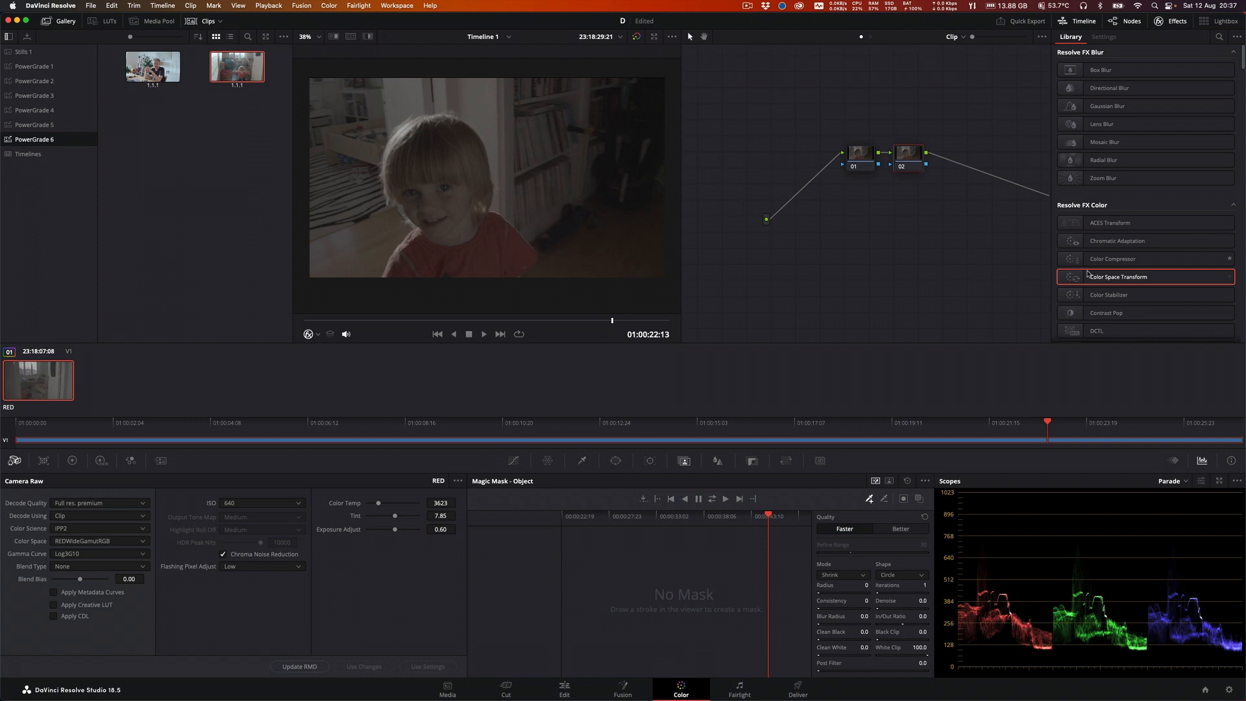
drag(1077, 222, 908, 156)
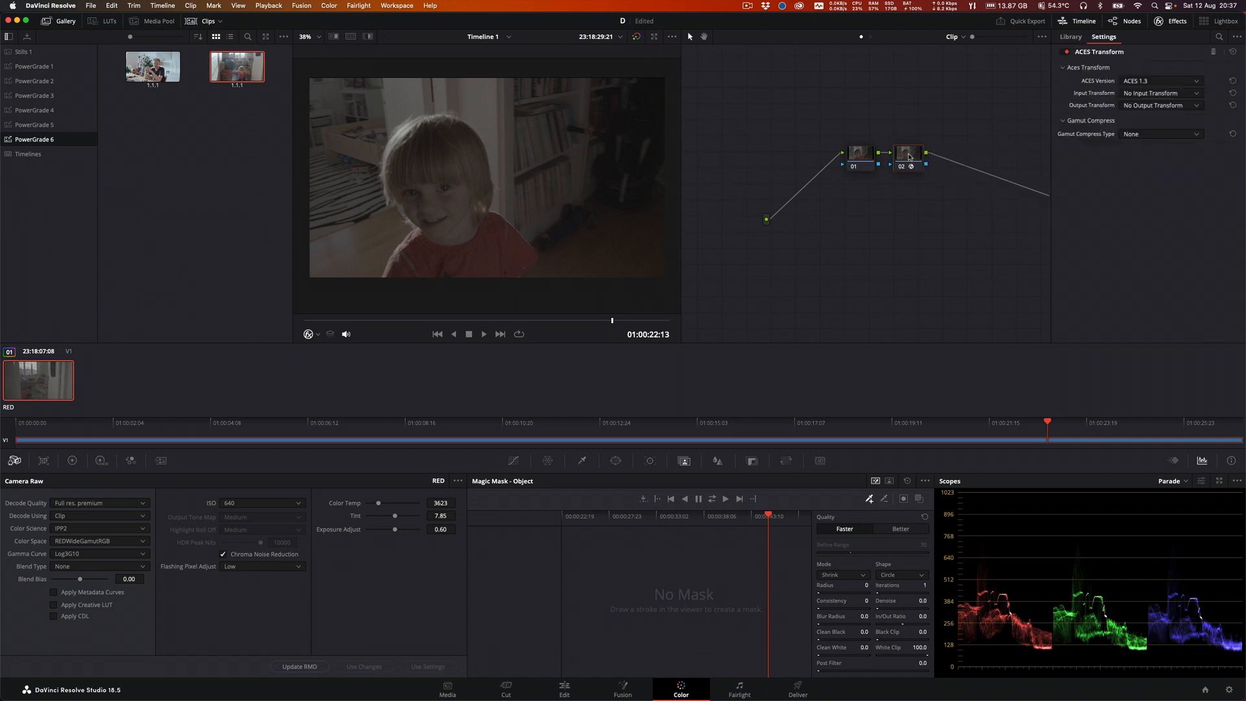
Step: Keep the ACES Transform at version ACES 1.3 and set its Input Transform to RWG/Log3G10
click(1157, 81)
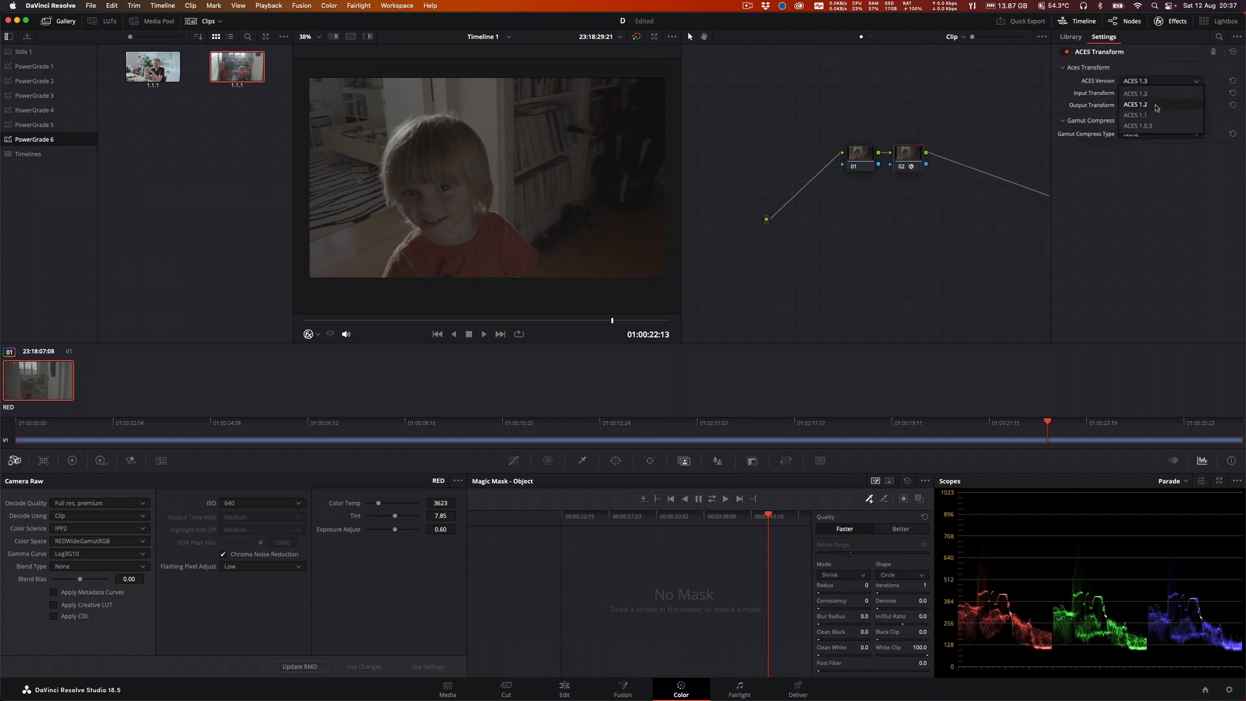
click(1155, 94)
click(1155, 93)
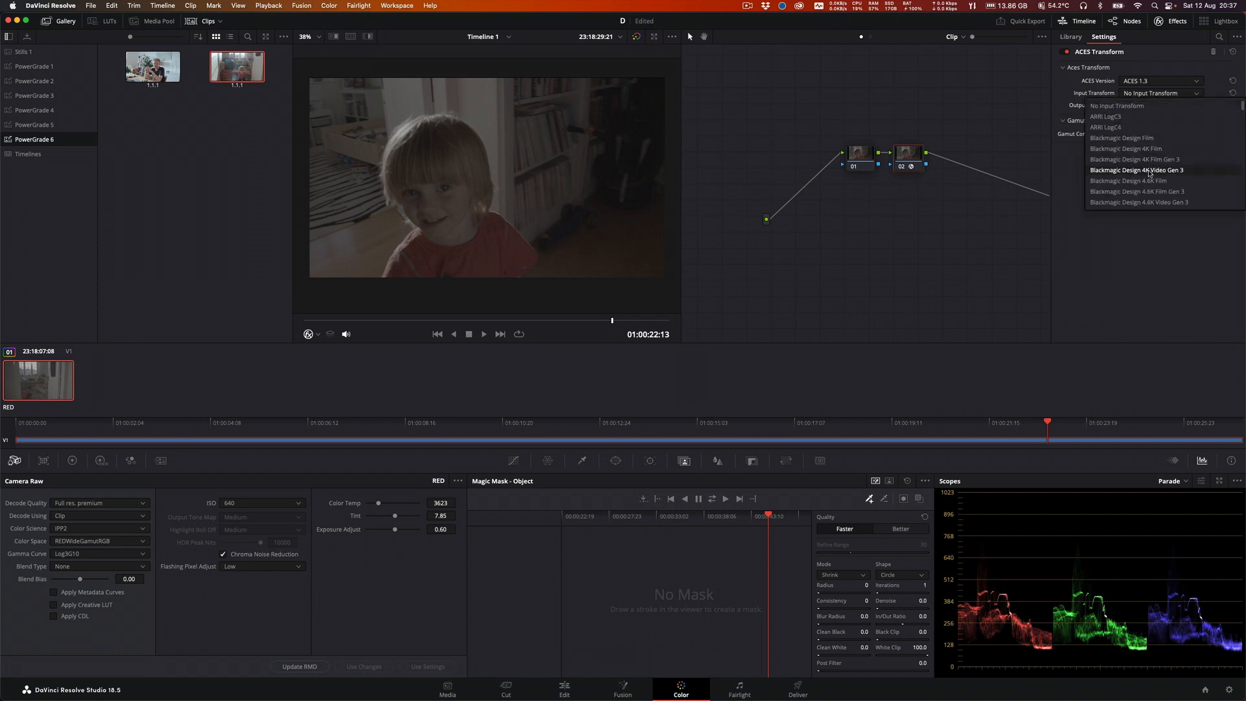
scroll(1149, 173, down, 5)
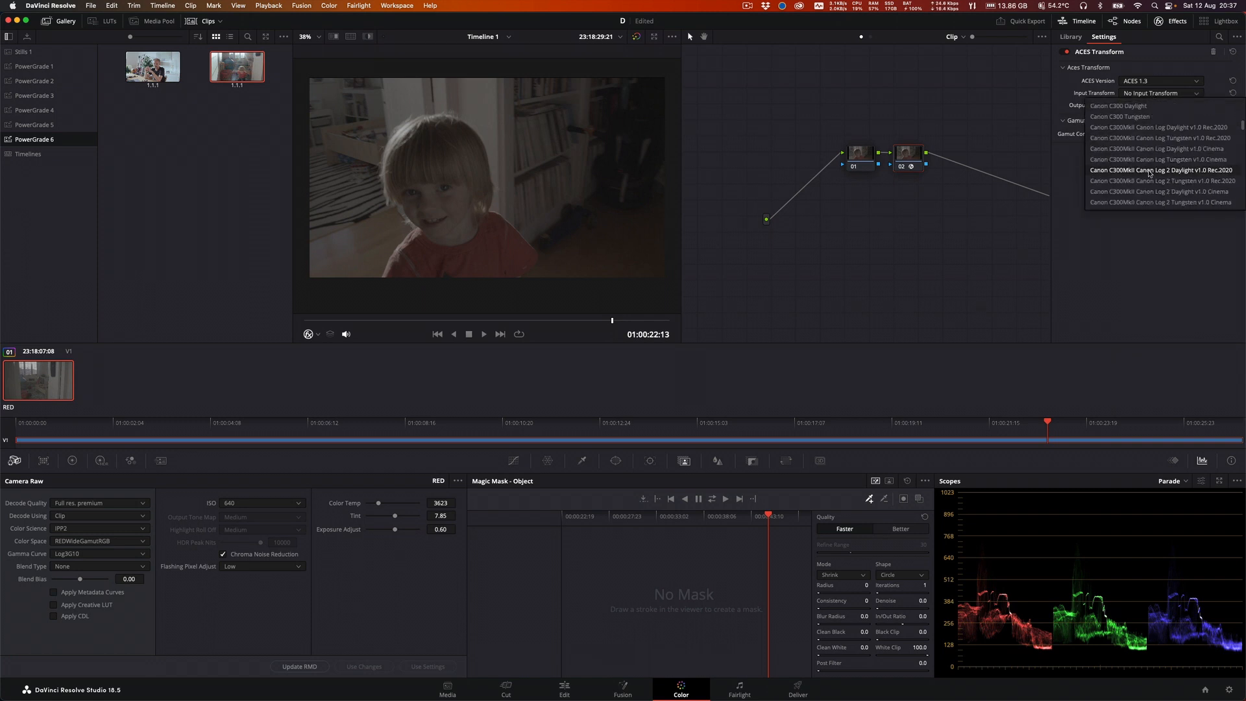
scroll(1149, 173, down, 10)
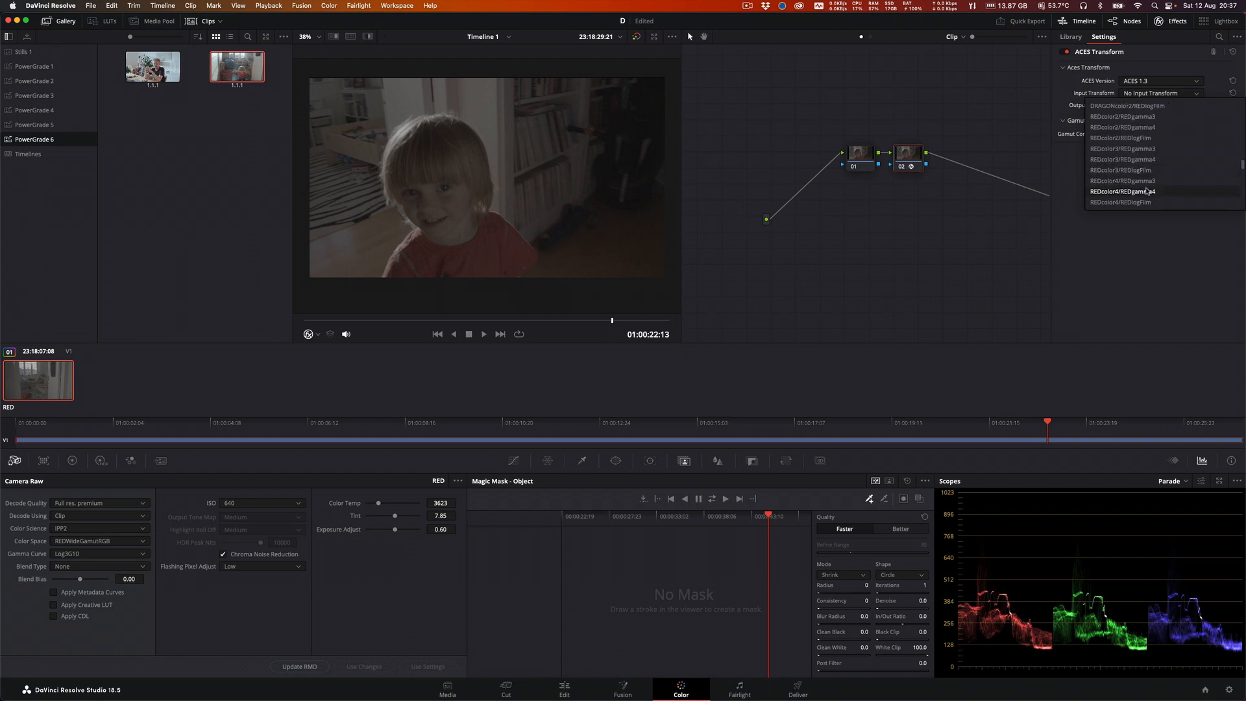
scroll(1146, 188, down, 3)
click(1142, 186)
Step: Set the ACES Transform's Output Transform to ADX 10 - CSC
click(1156, 106)
scroll(1152, 177, down, 10)
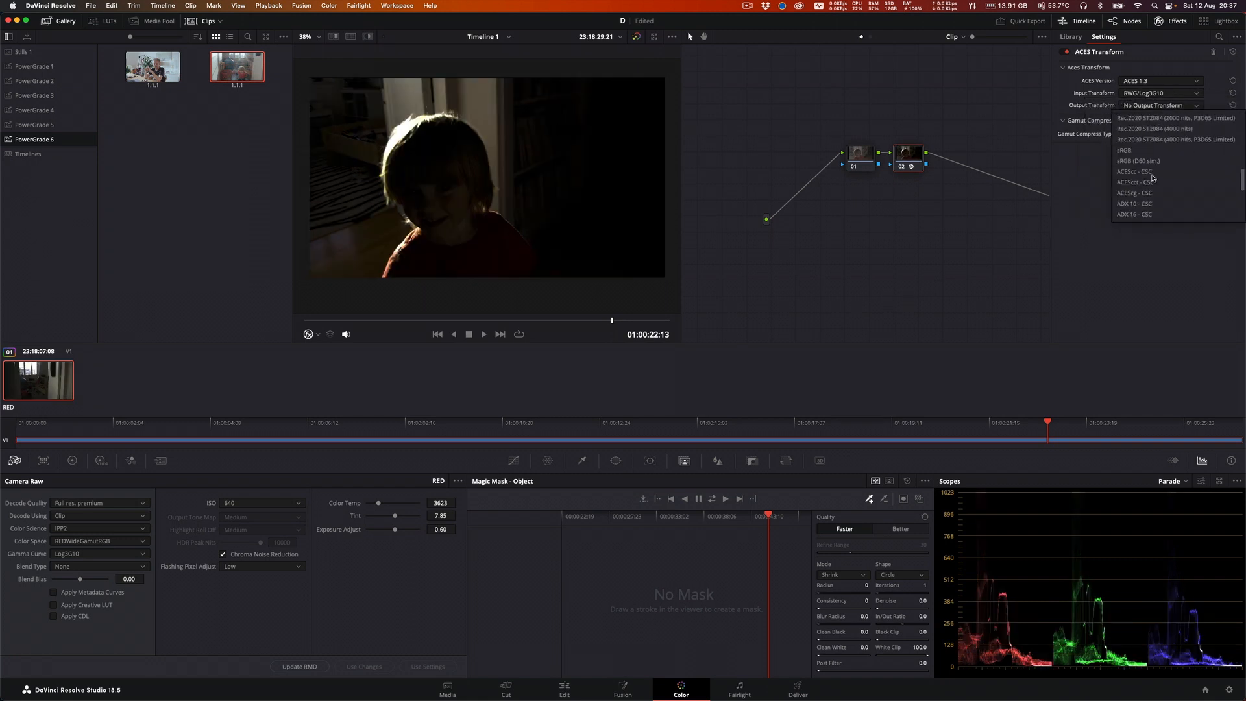
click(1152, 204)
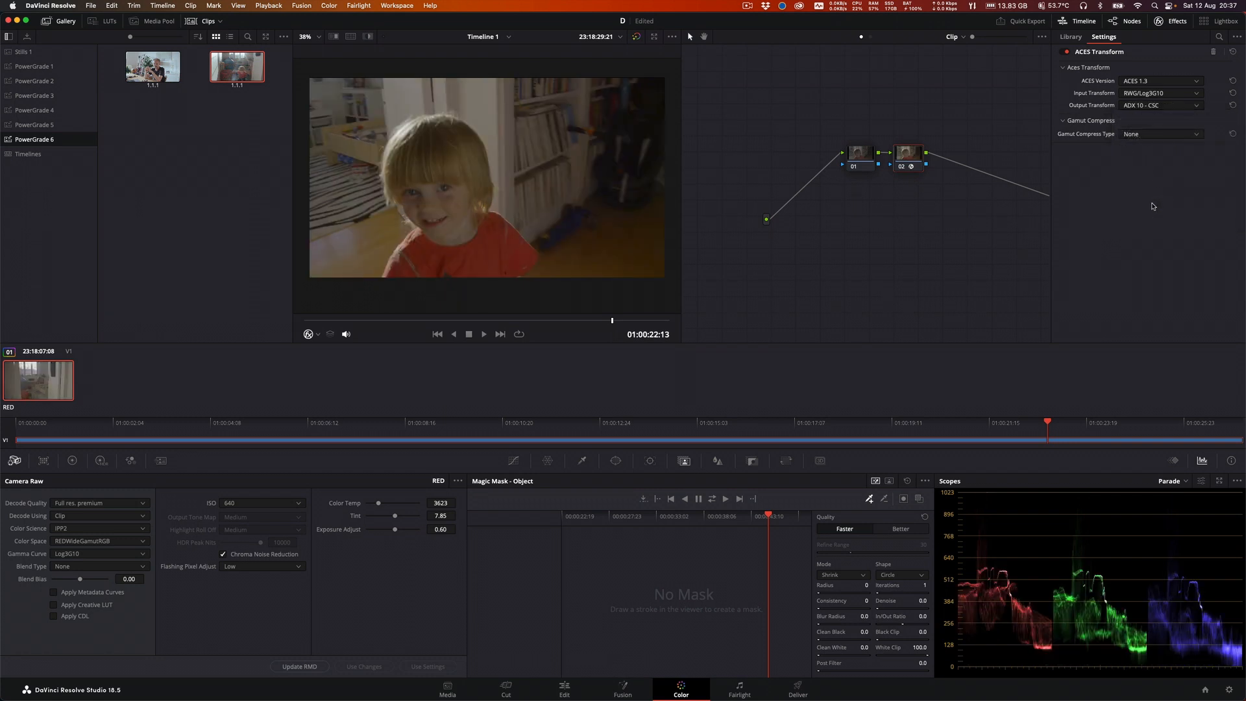
click(1149, 135)
click(1104, 164)
Step: Add serial node 03 with the Film Looks LUT Rec709 Kodak 2383 D60 and check the look at 01:00:15:13
key(alt+s)
right_click(954, 155)
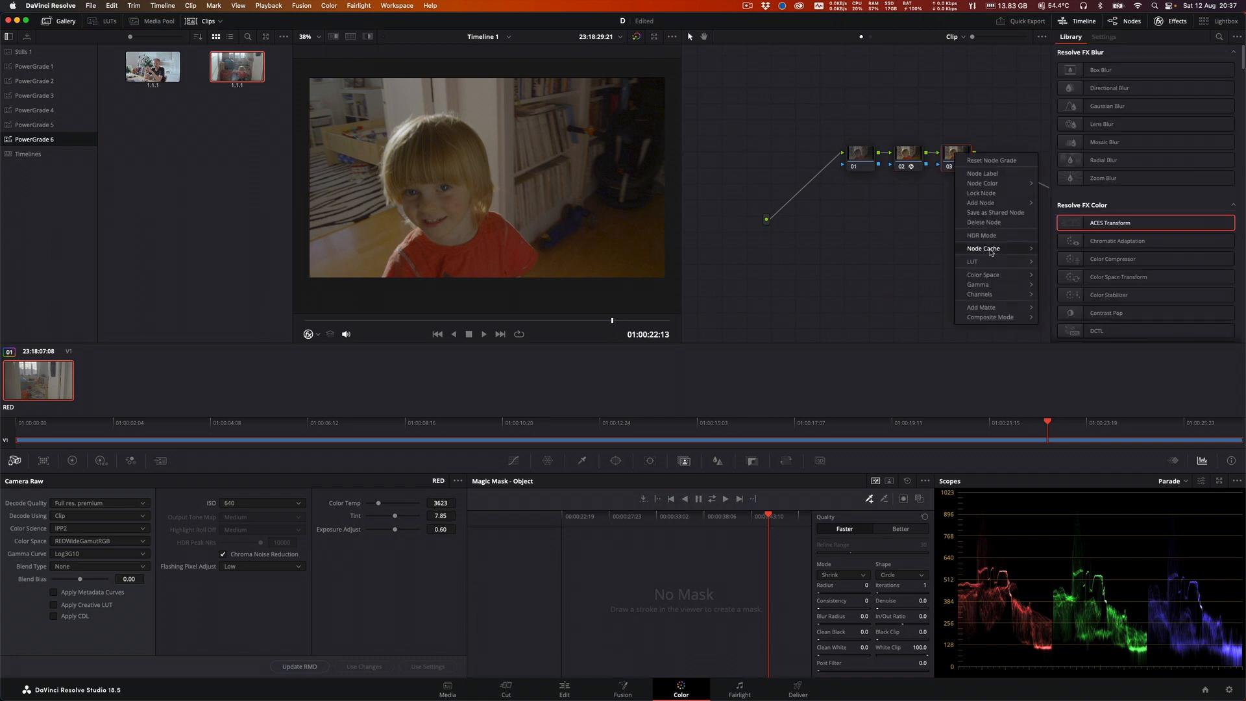
mouse_move(993, 262)
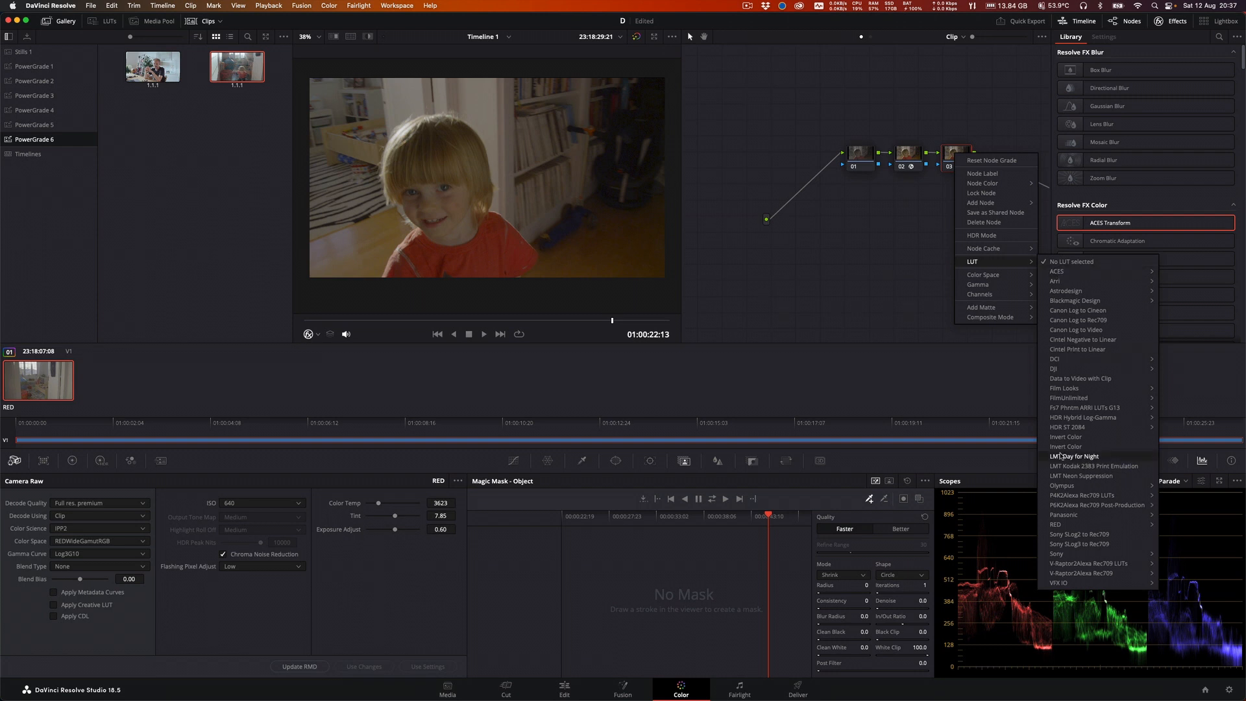
mouse_move(1086, 360)
click(937, 333)
right_click(960, 161)
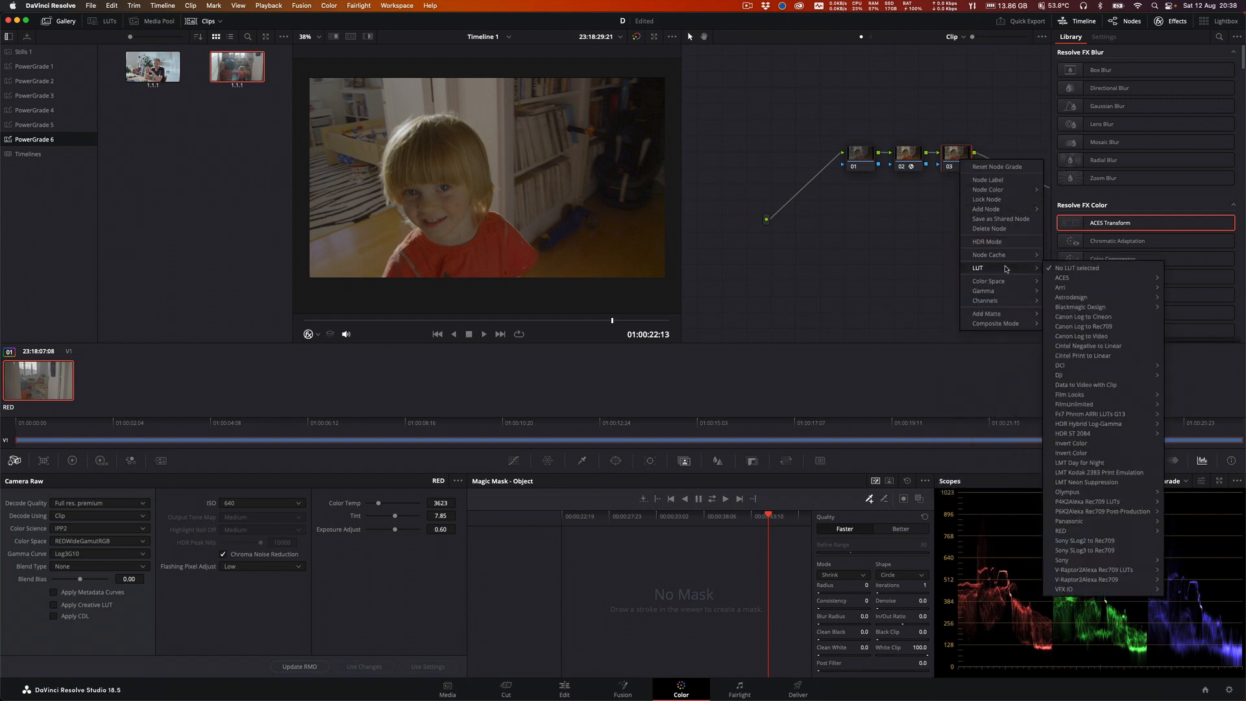
mouse_move(1096, 395)
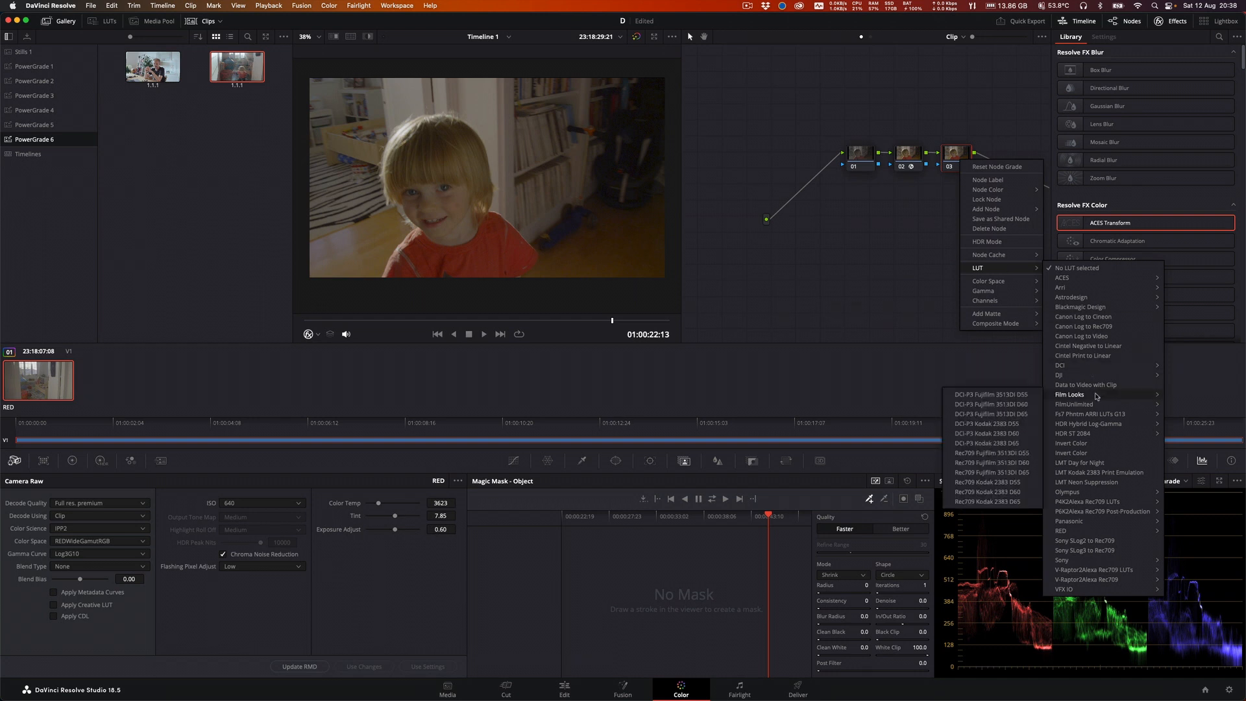
click(998, 490)
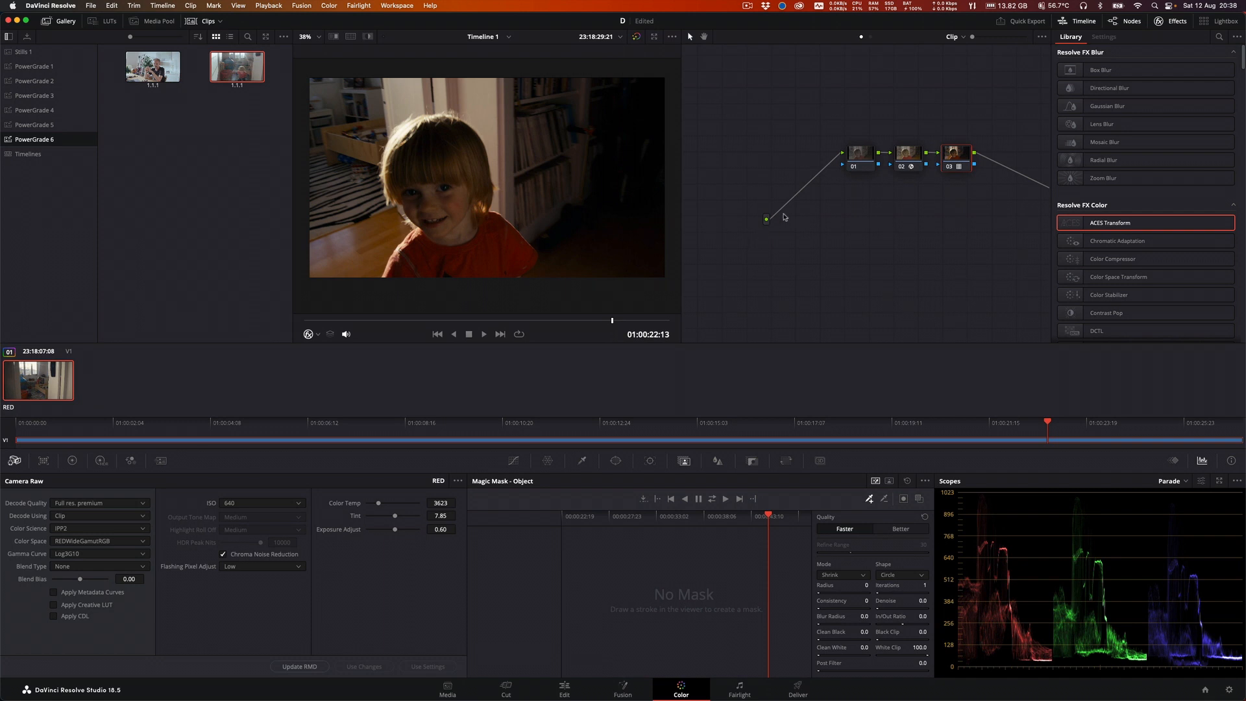
mouse_move(532, 321)
mouse_down()
mouse_move(348, 328)
mouse_move(610, 329)
mouse_move(415, 319)
mouse_move(516, 318)
mouse_up()
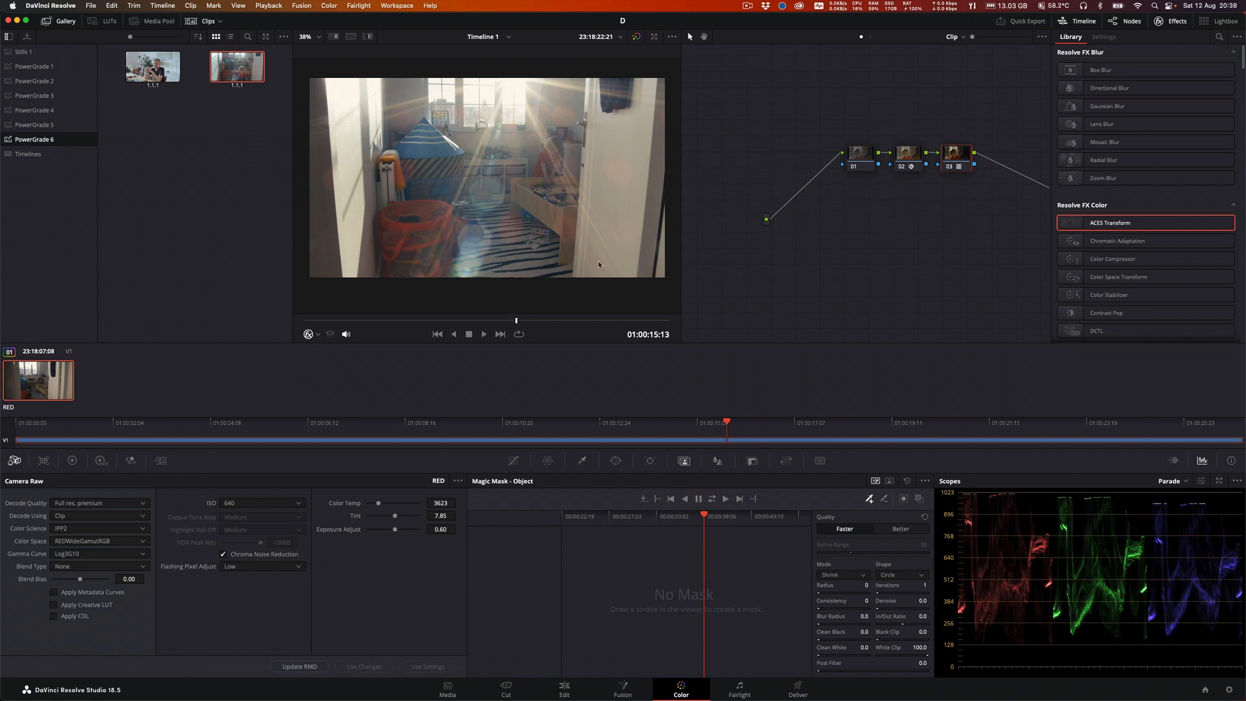
Step: Open Timeline 2 with the Blackmagic RAW clip and show it on the Color page
click(562, 692)
click(460, 695)
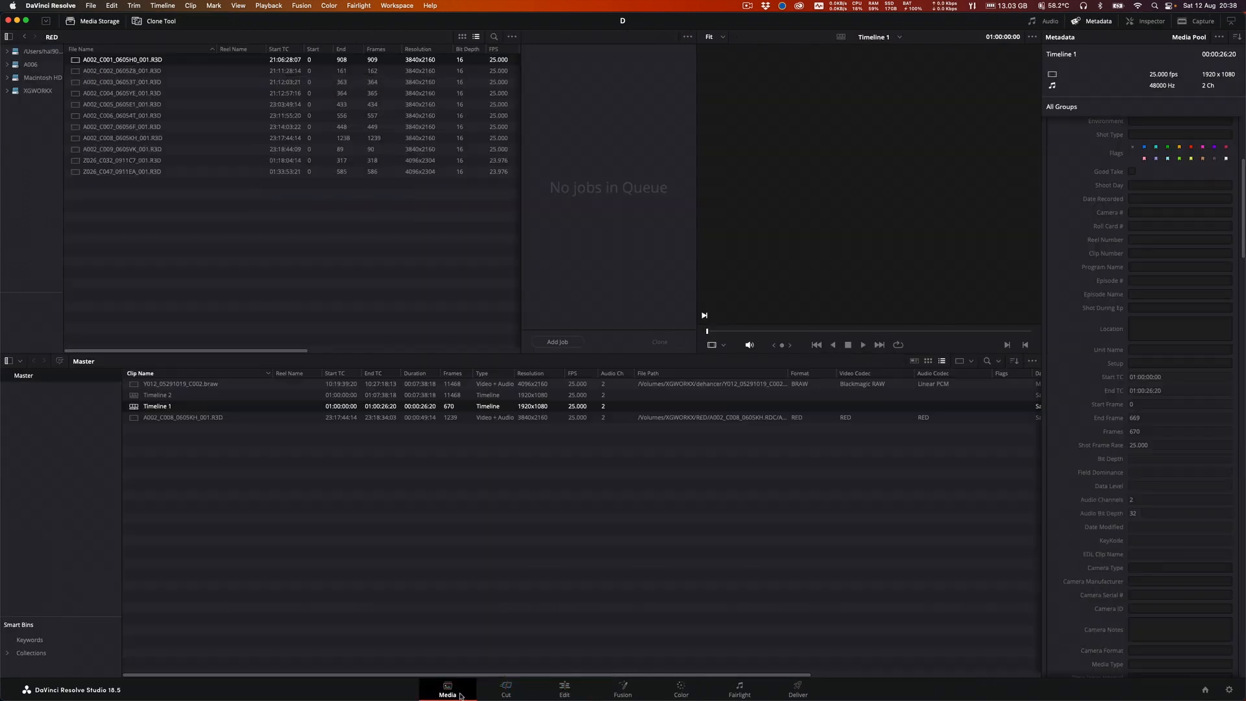
double_click(157, 395)
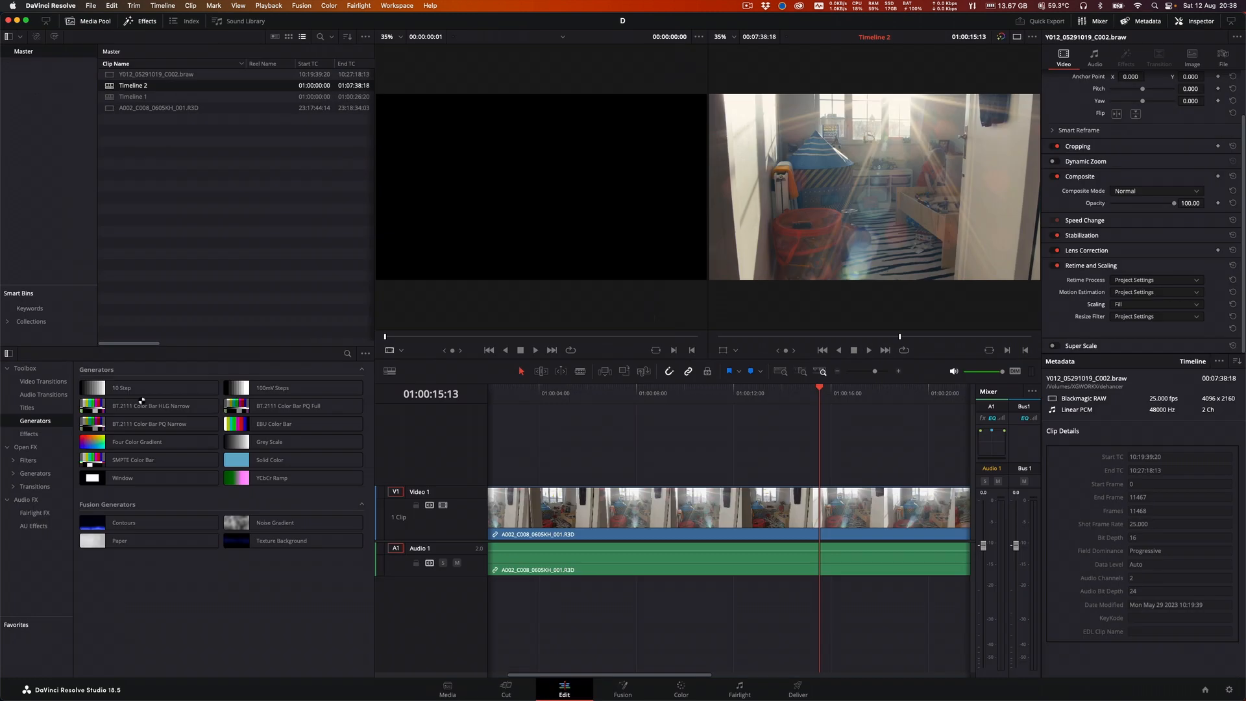
click(680, 687)
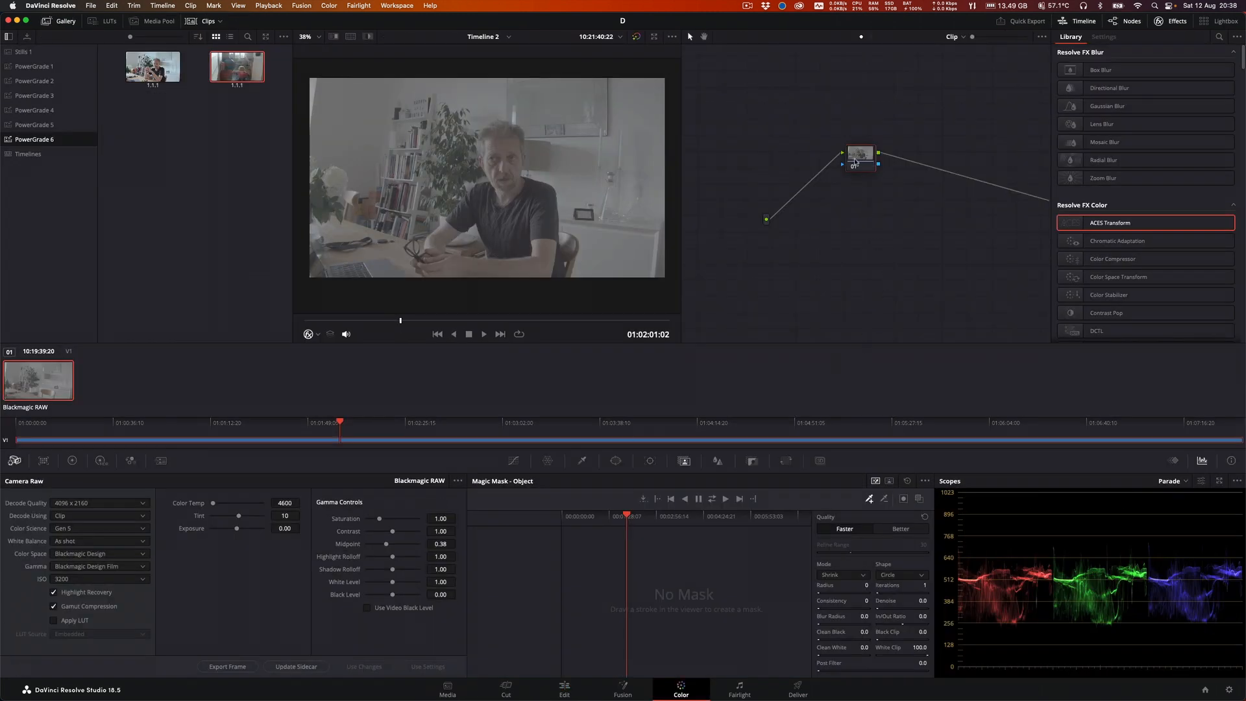
Step: Add serial node 02 with an ACES Transform and set its Input Transform to Blackmagic Design Film Gen 5
drag(854, 161, 814, 158)
key(alt+s)
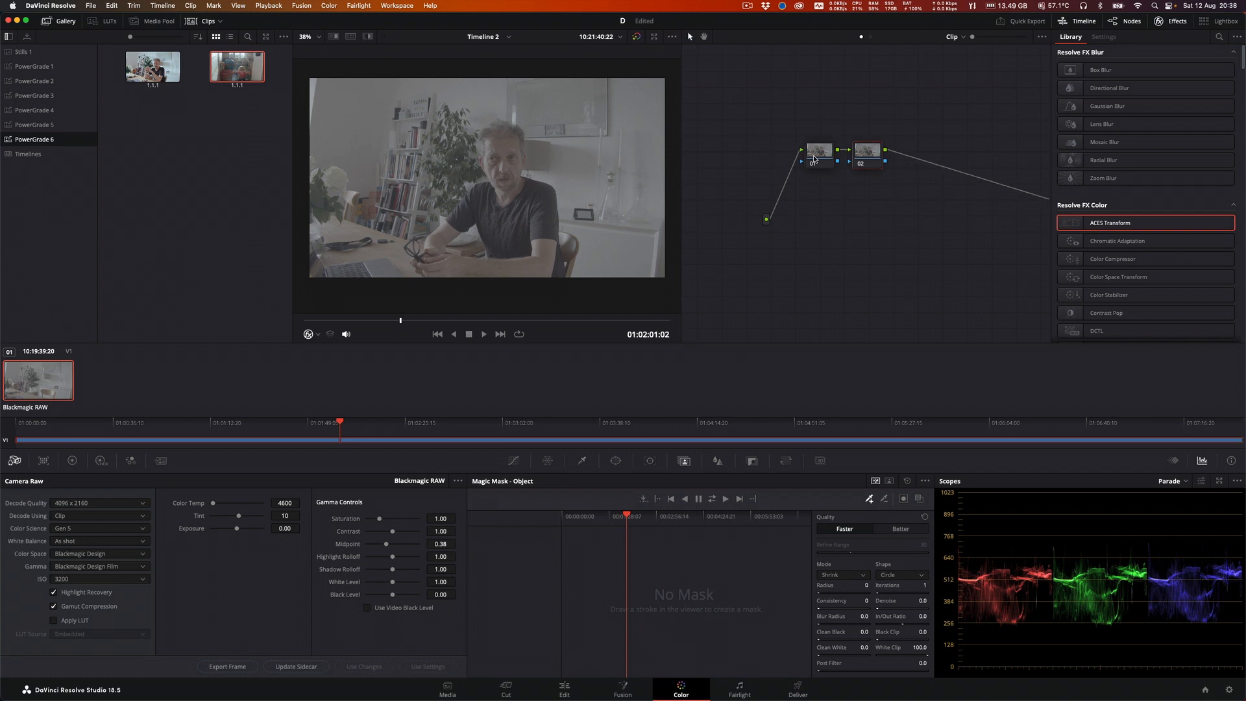
drag(1077, 223, 869, 159)
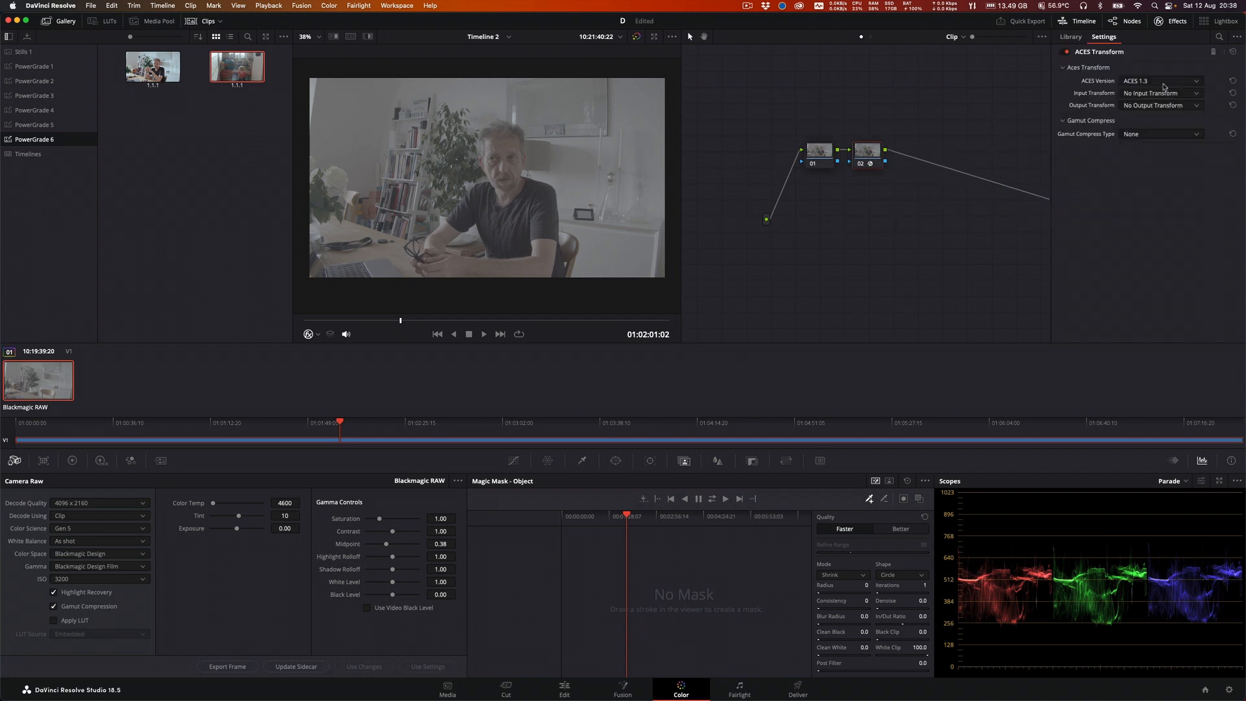
click(1161, 97)
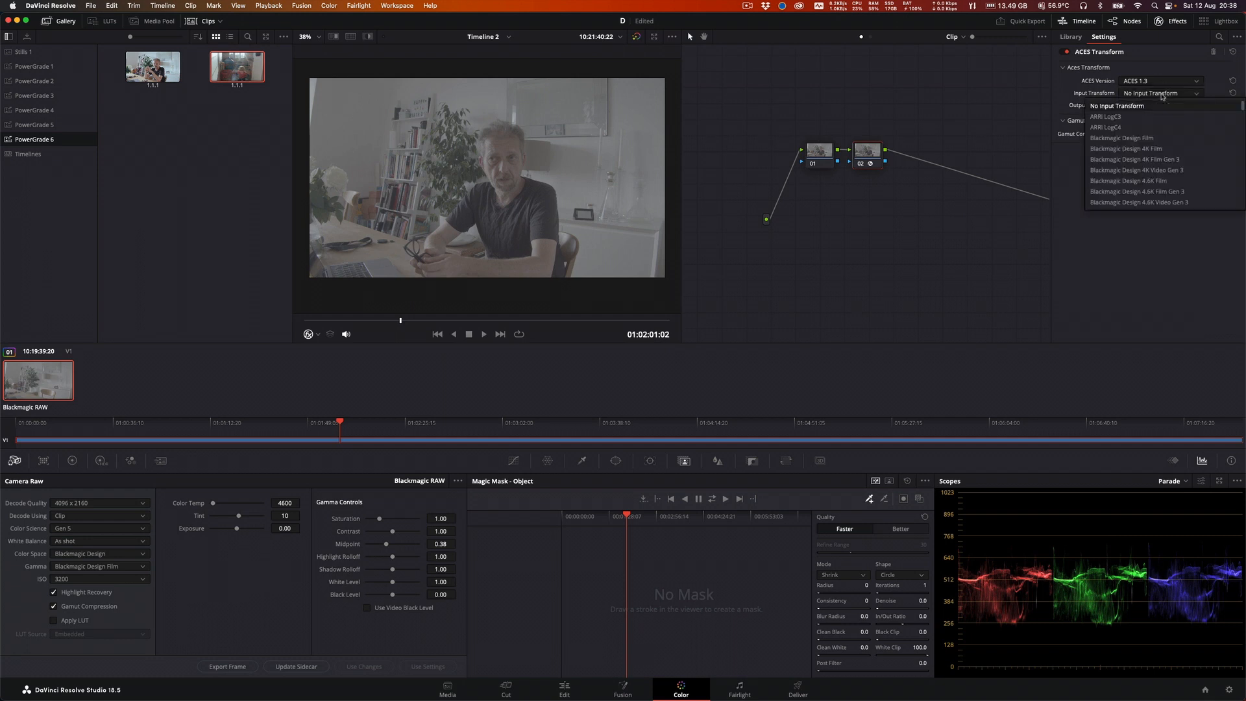
scroll(1157, 183, down, 3)
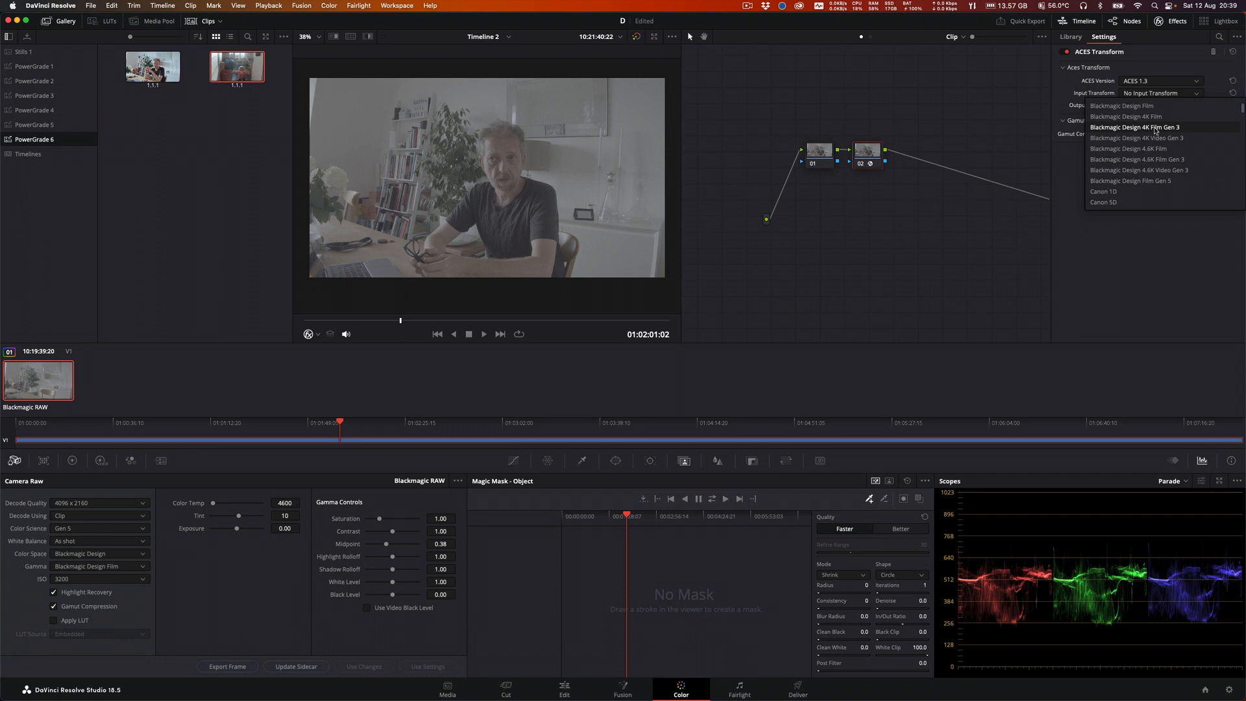
click(1141, 181)
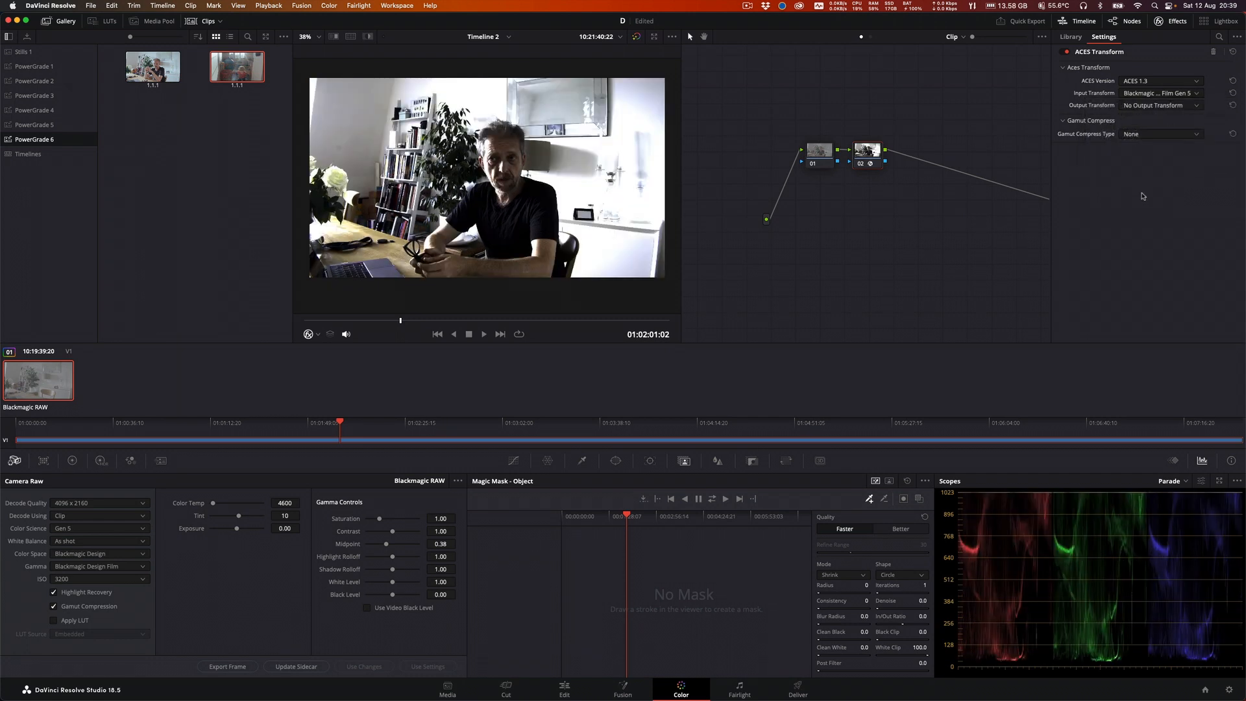
Step: Set the Output Transform of node 02's ACES Transform to ADX 10 - CSC
click(1153, 106)
scroll(1145, 188, down, 5)
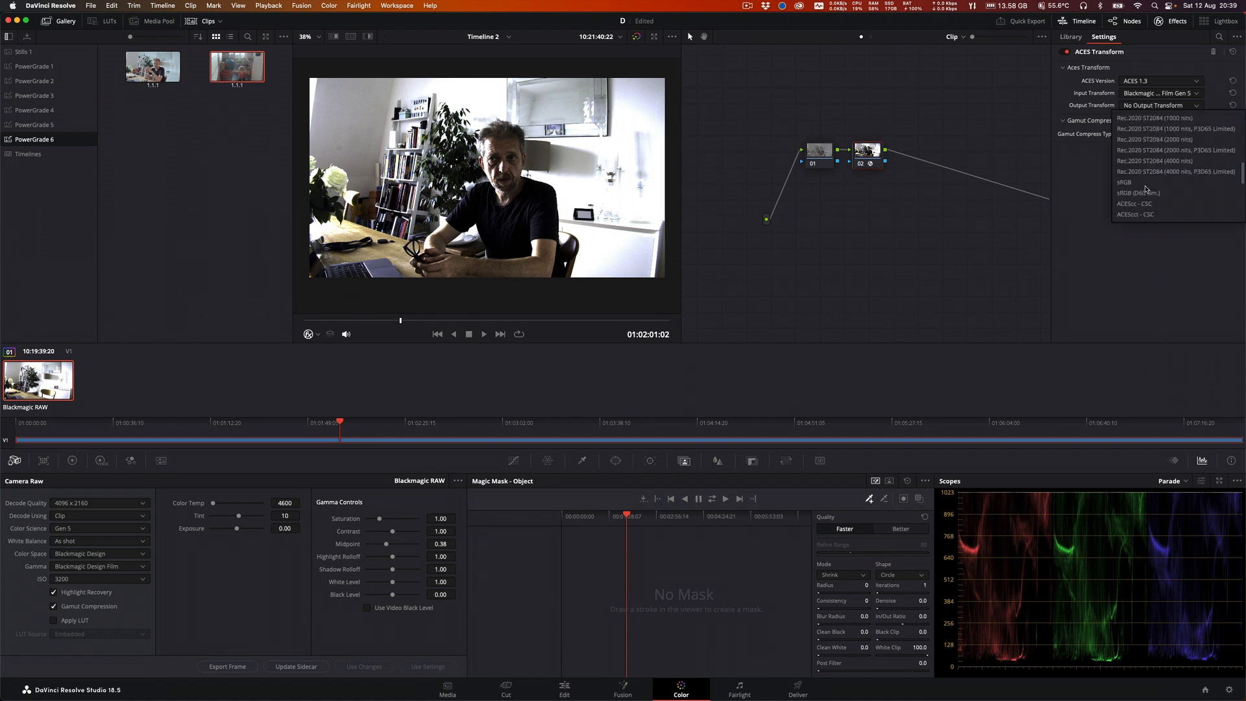
scroll(1146, 189, down, 1)
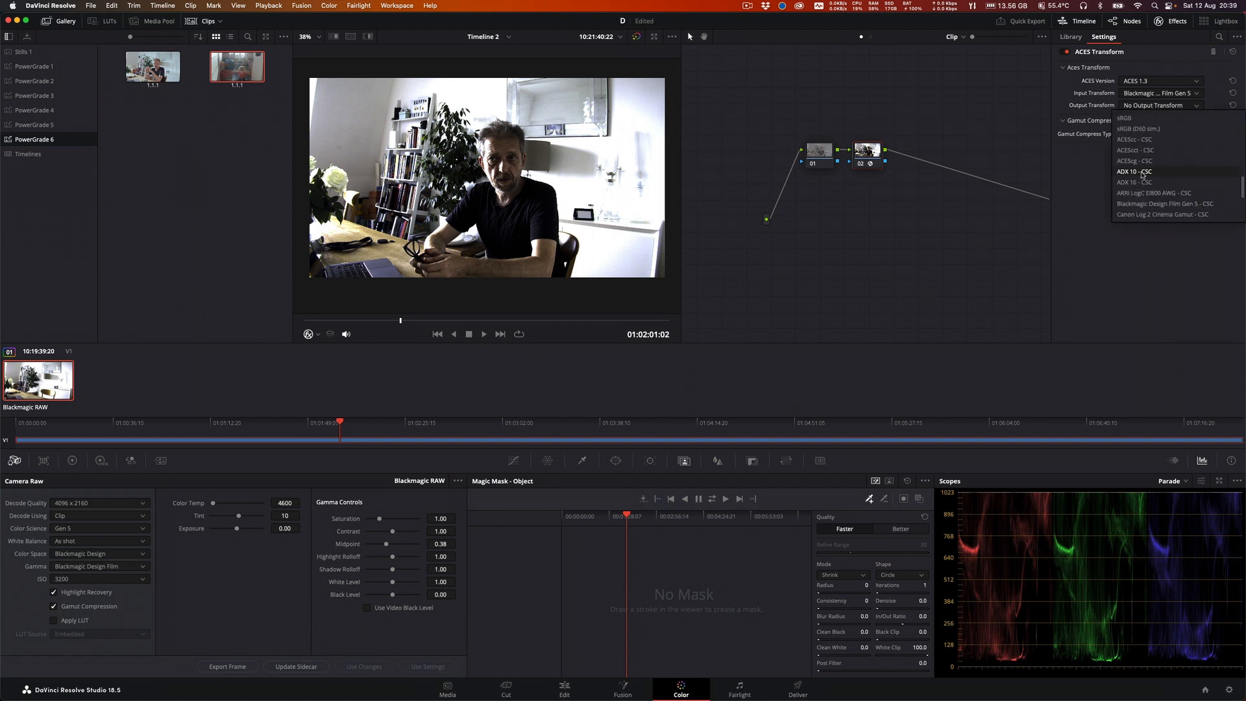
click(1142, 176)
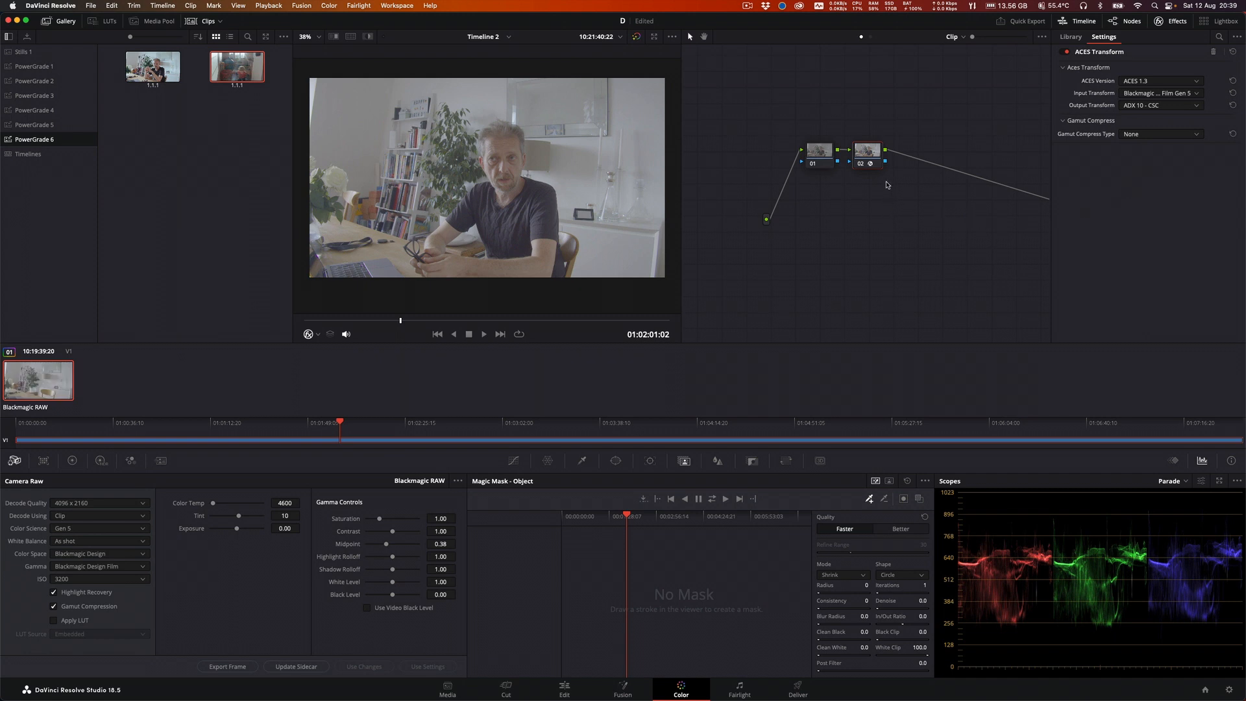
Step: Add serial node 03 with the Film Looks LUT Rec709 Kodak 2383 D60 and check the look at 01:03:22:18
key(alt+s)
right_click(914, 157)
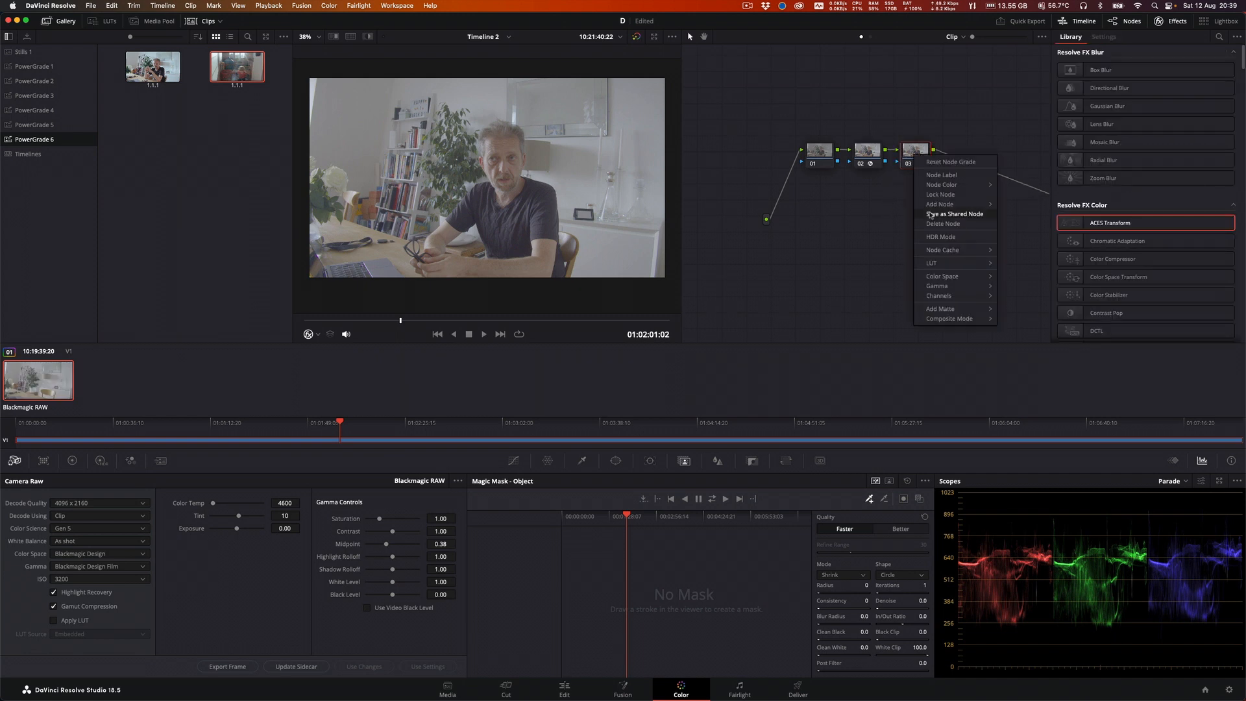
mouse_move(946, 263)
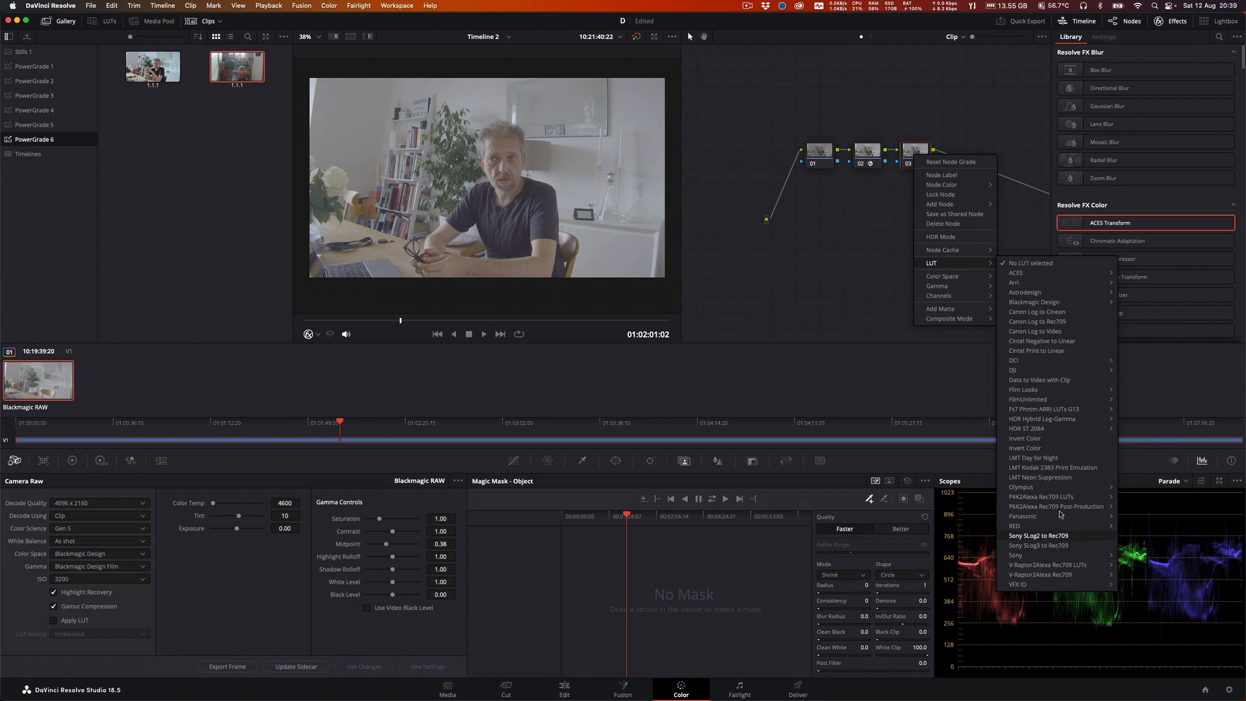
mouse_move(1057, 391)
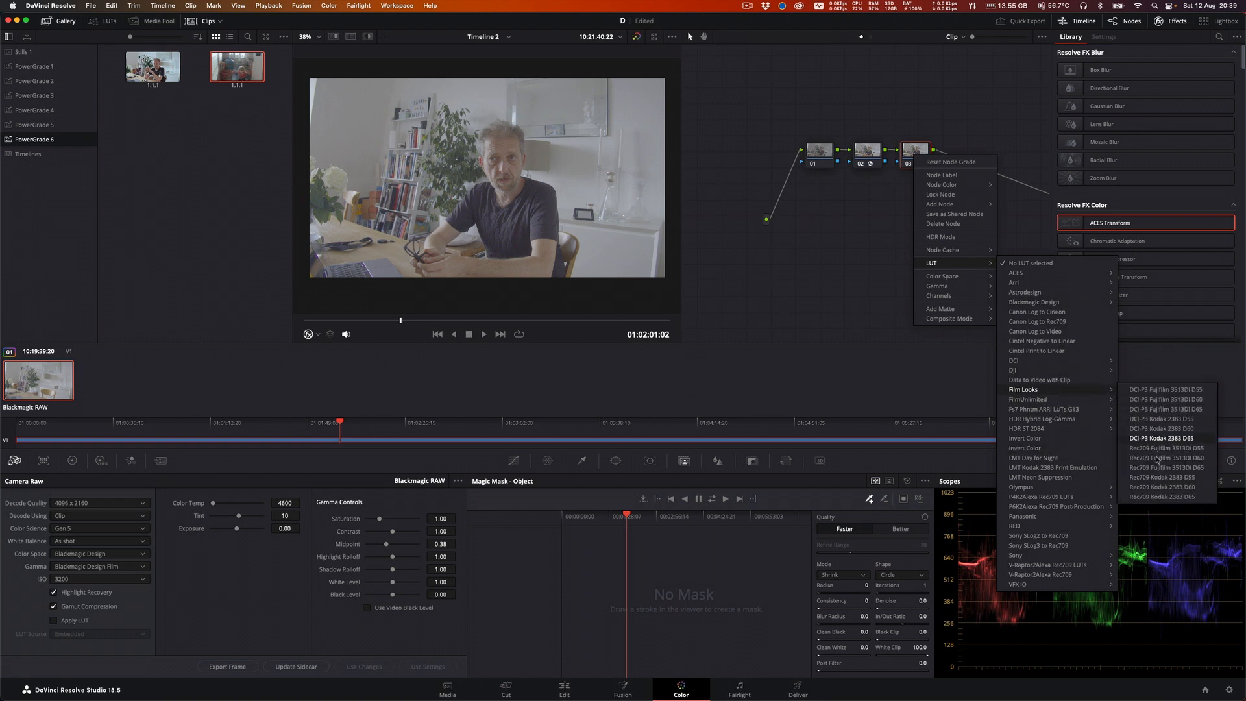
click(1161, 487)
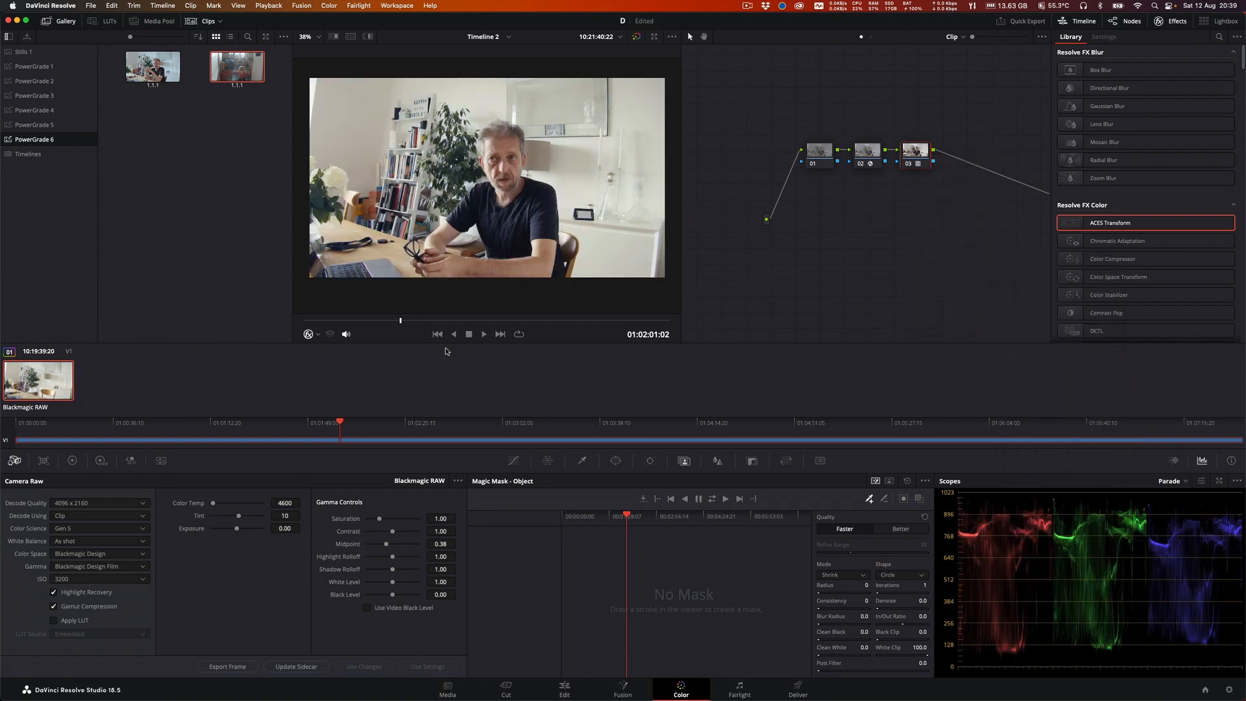
drag(425, 321, 465, 320)
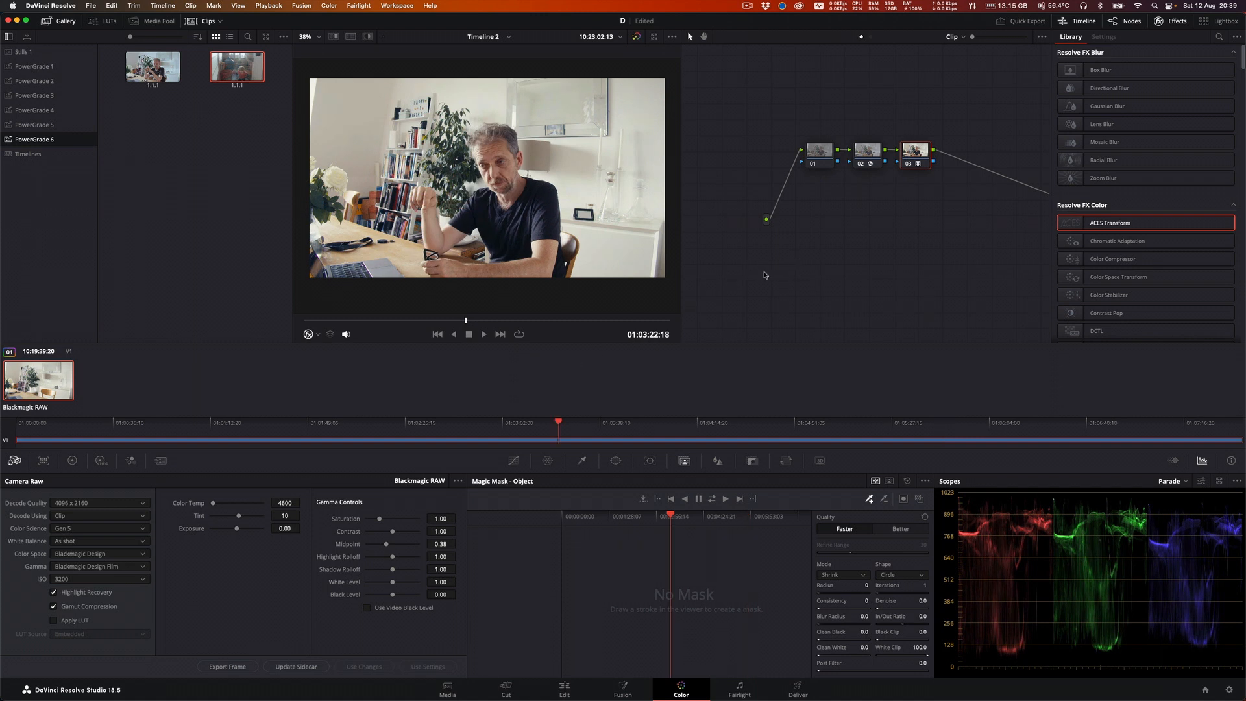
Step: Reset all grades and nodes of the Blackmagic RAW clip and apply the first PowerGrade 6 still
right_click(836, 236)
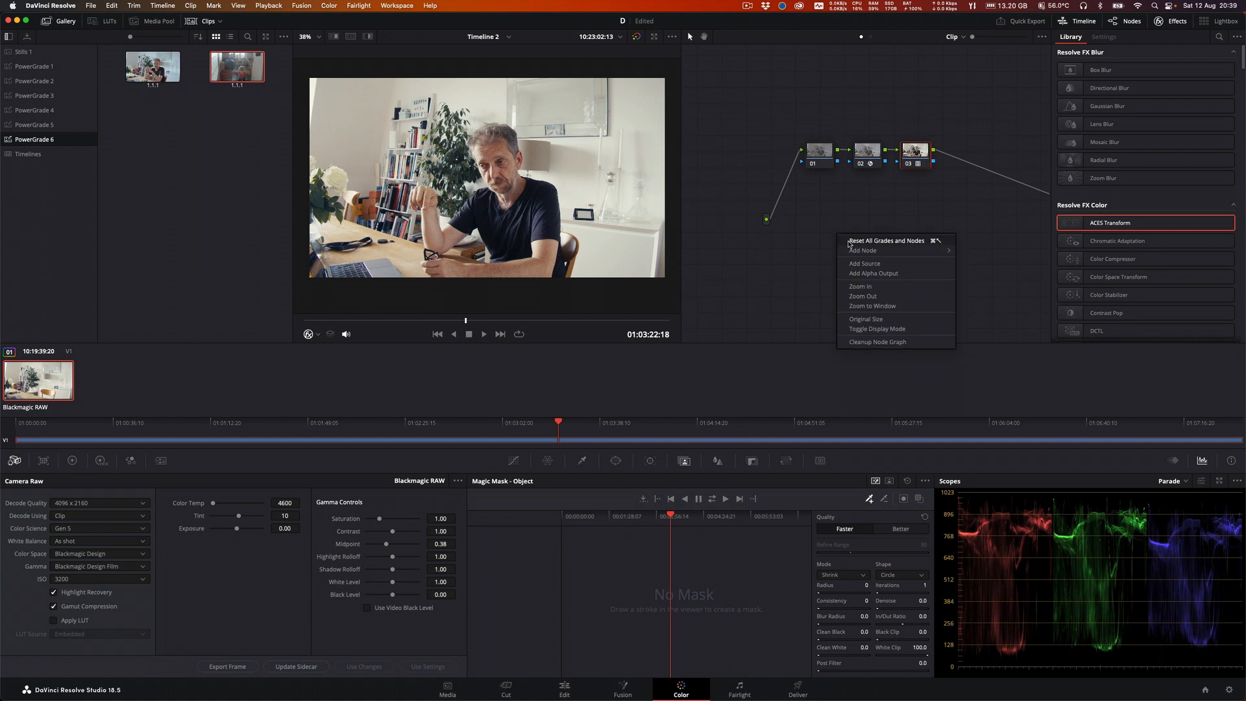
click(848, 241)
drag(137, 66, 863, 159)
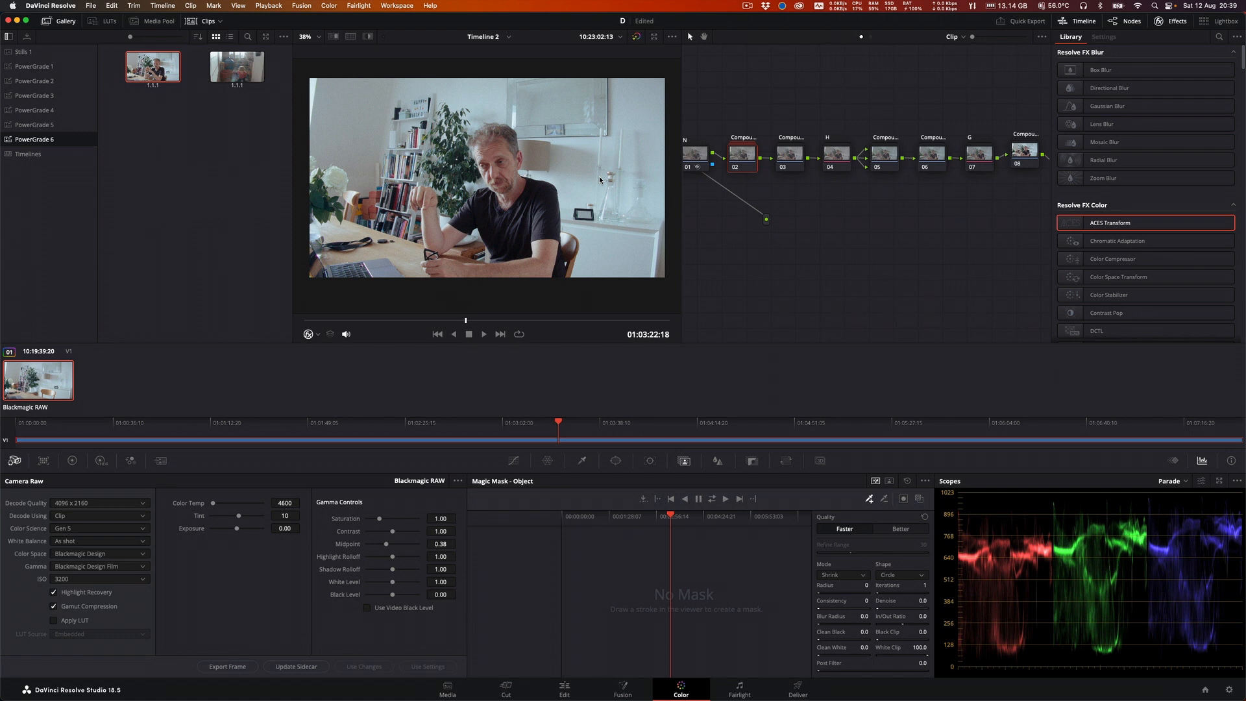
Step: Reset all grades and nodes again and apply the Dehancer Pro 7.0.0 film emulation to node 01
right_click(845, 253)
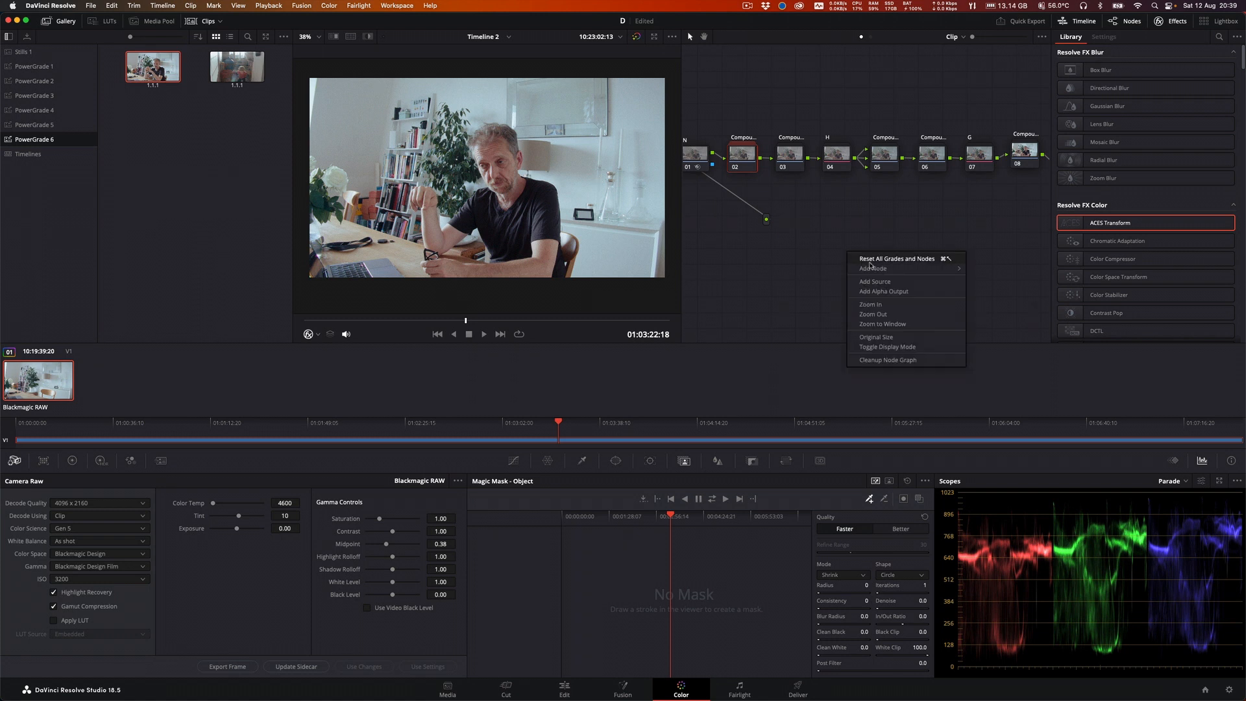
click(872, 265)
scroll(1115, 219, down, 20)
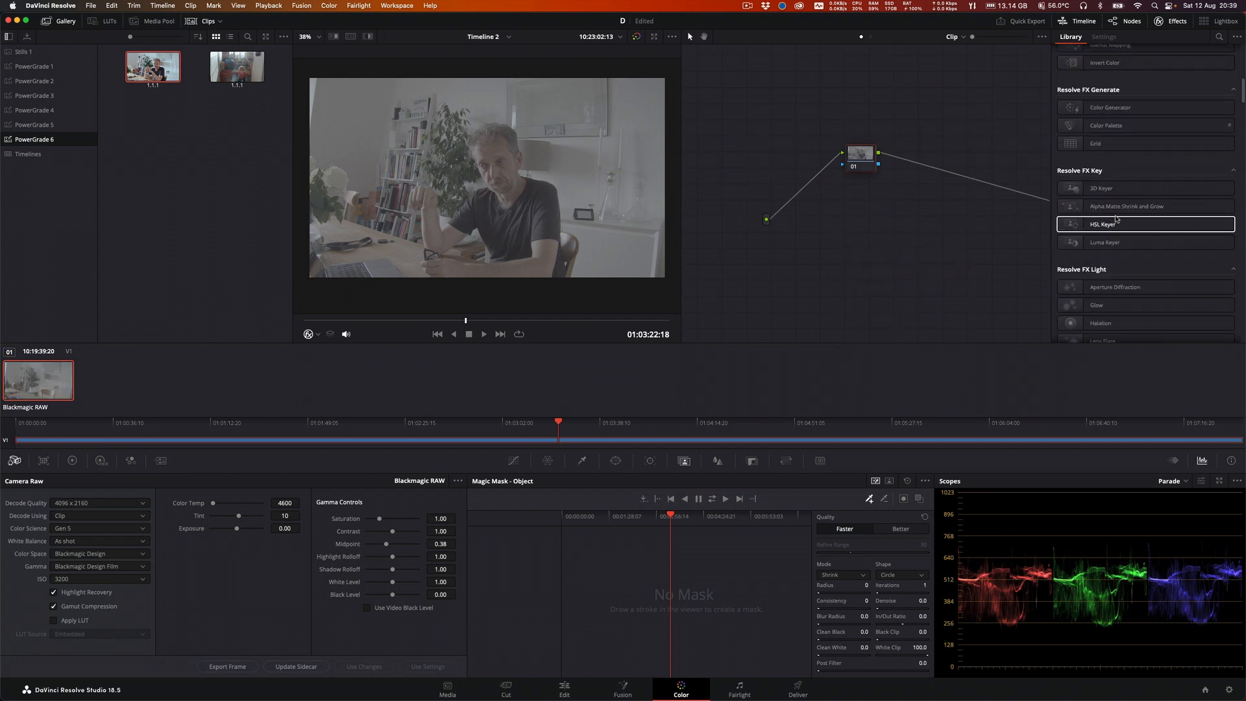
scroll(1116, 219, down, 5)
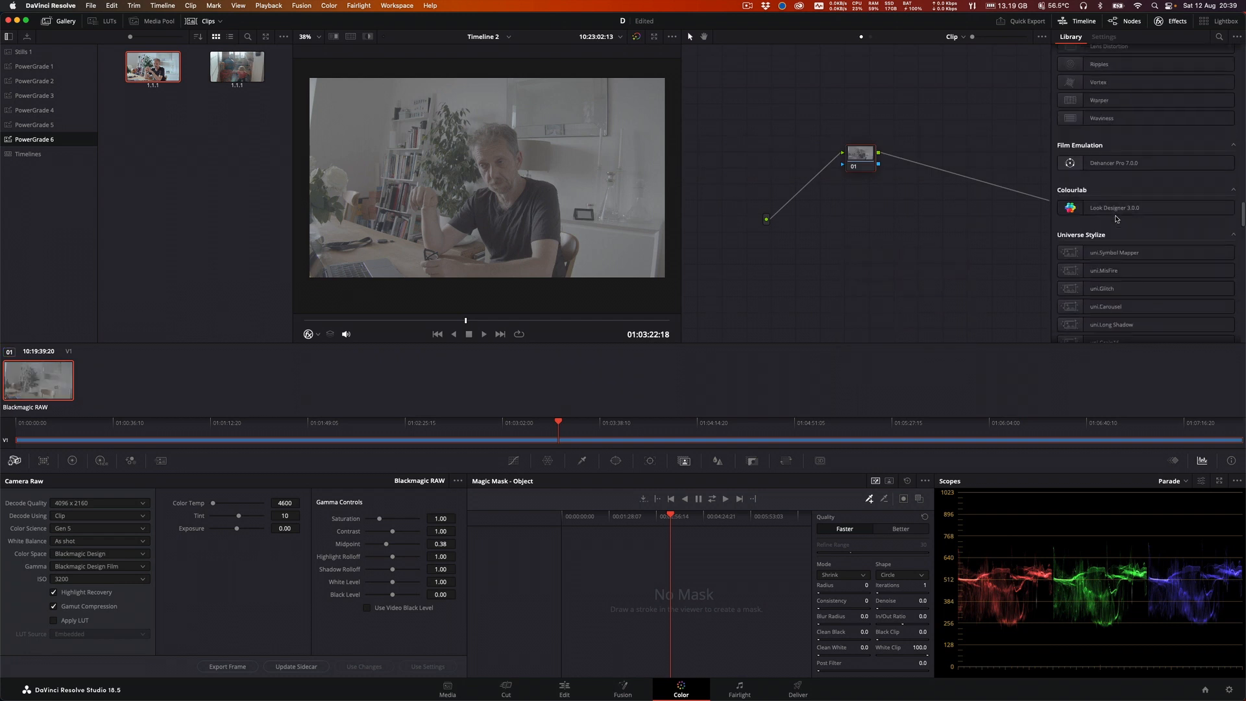
drag(1070, 207, 862, 163)
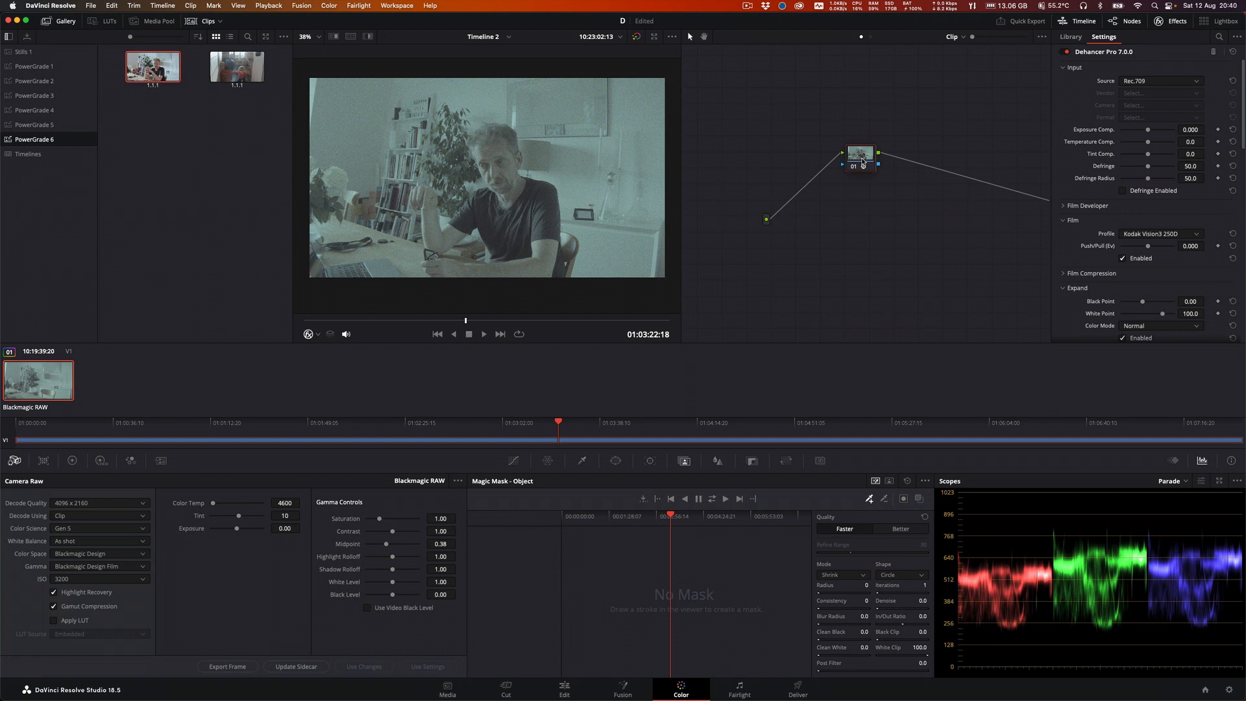
Step: Set Dehancer's input Source to Choose Camera, with vendor Blackmagic Design and the Pocket Cinema Camera 4K
click(1187, 80)
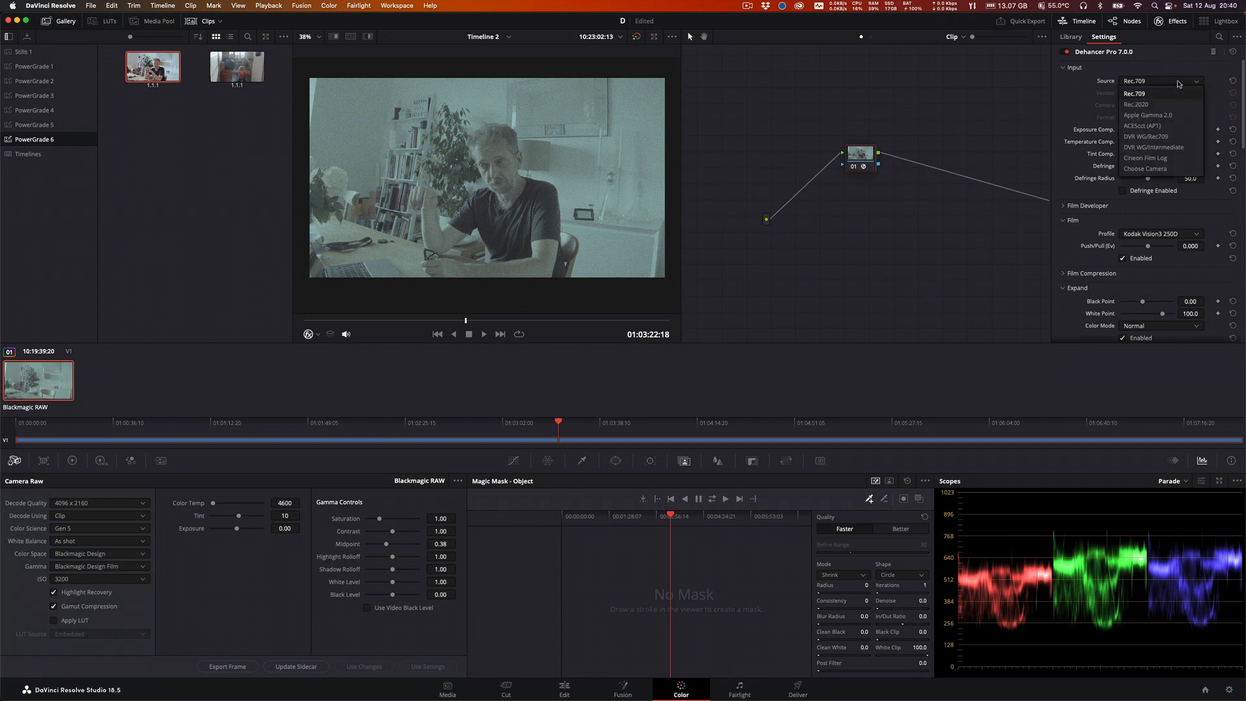
click(1161, 168)
click(1158, 95)
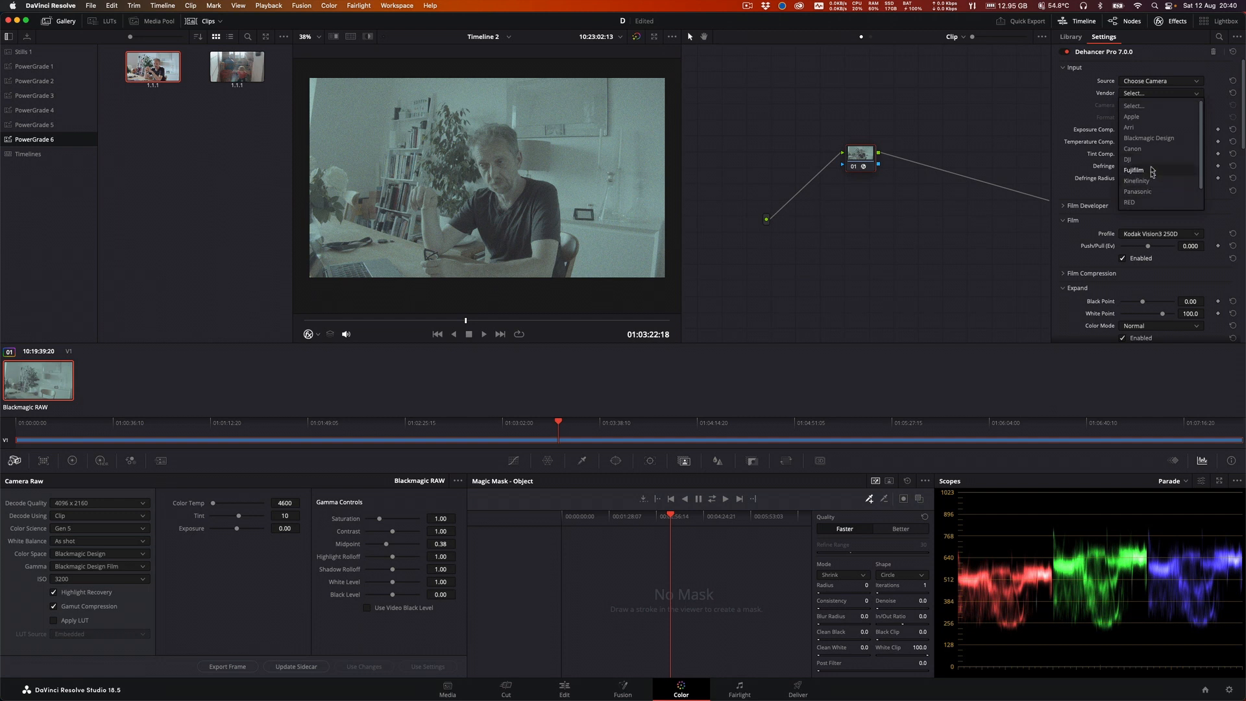
click(1149, 144)
click(1154, 104)
click(1132, 129)
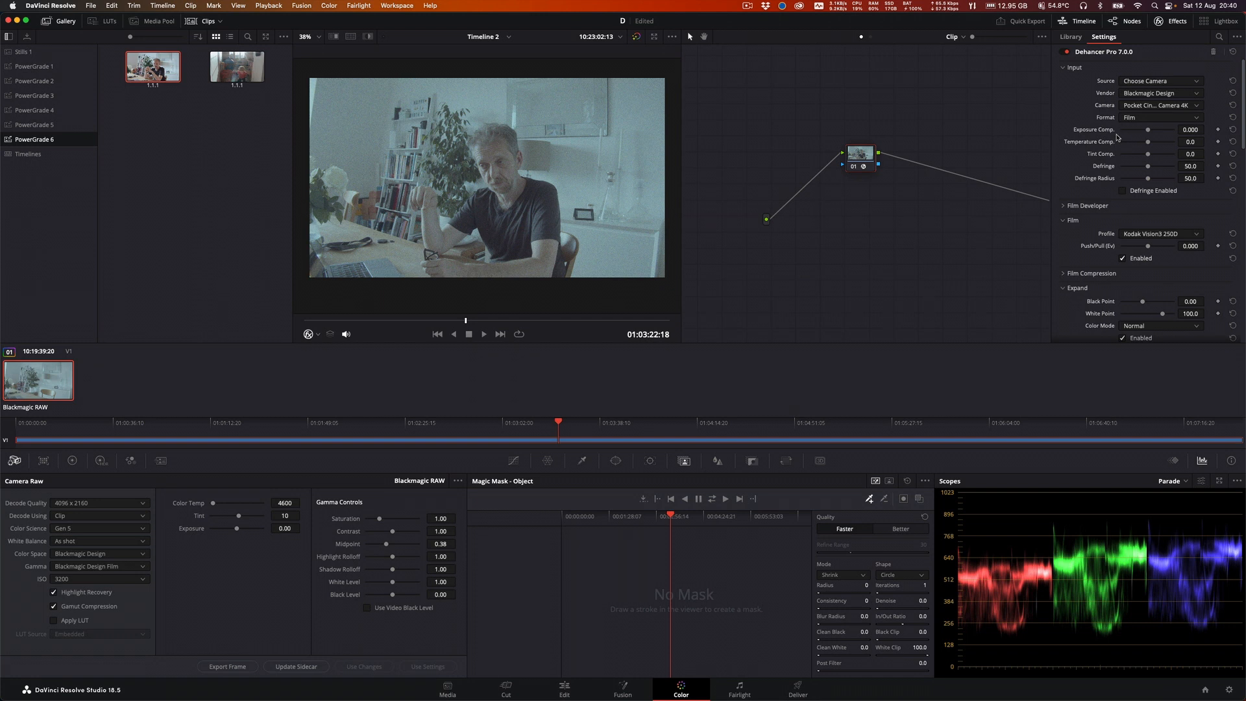
Step: Disable Dehancer's Film emulation and set the Print profile to Kodak 2383 Print Film
scroll(1153, 289, down, 5)
scroll(1152, 289, up, 3)
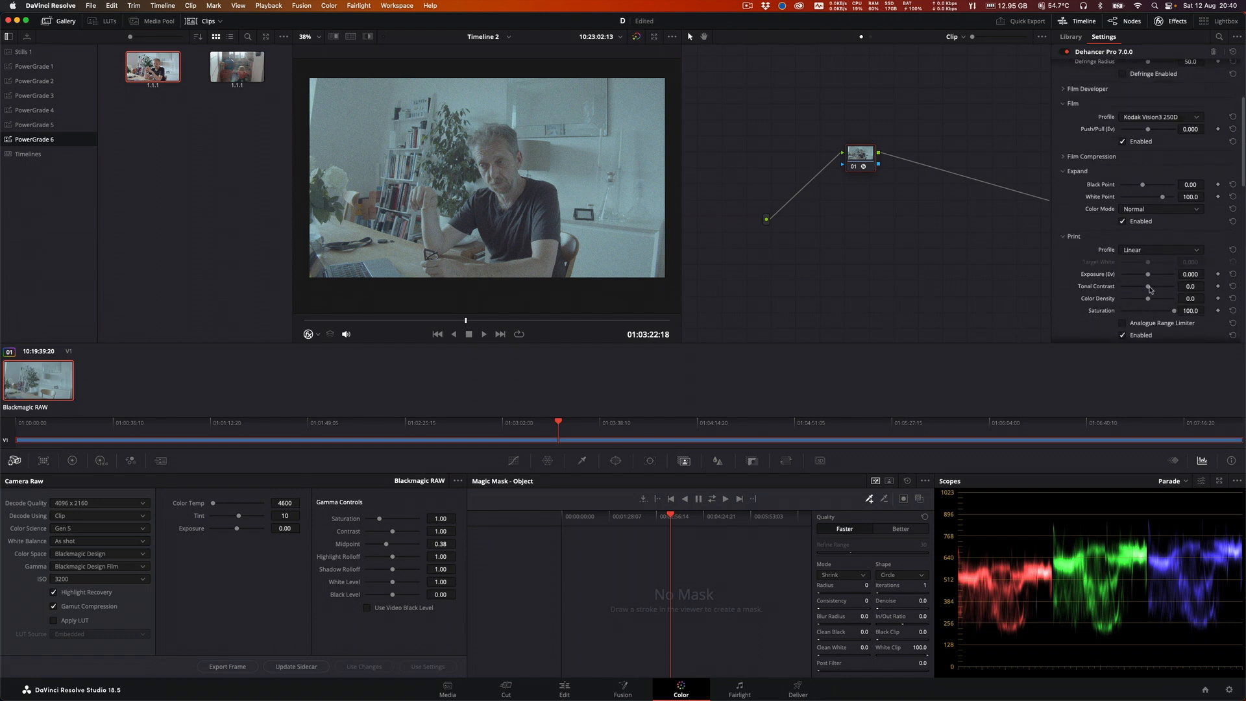
click(1123, 172)
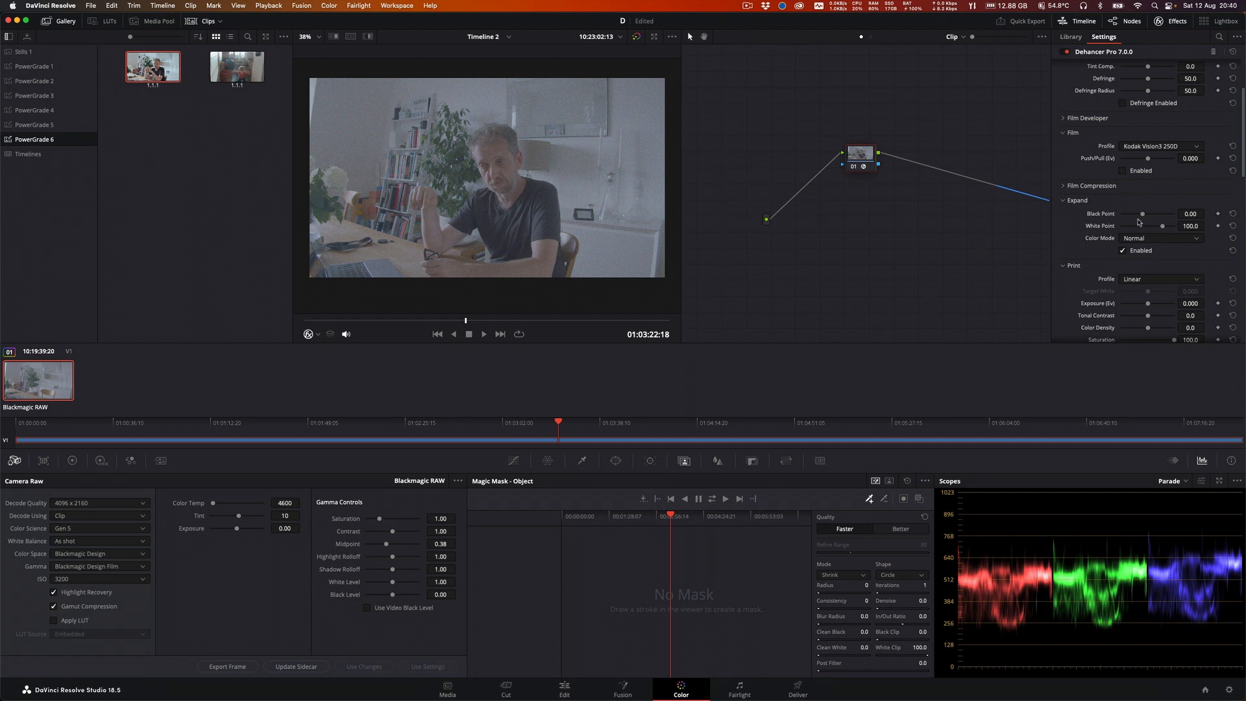
click(1139, 279)
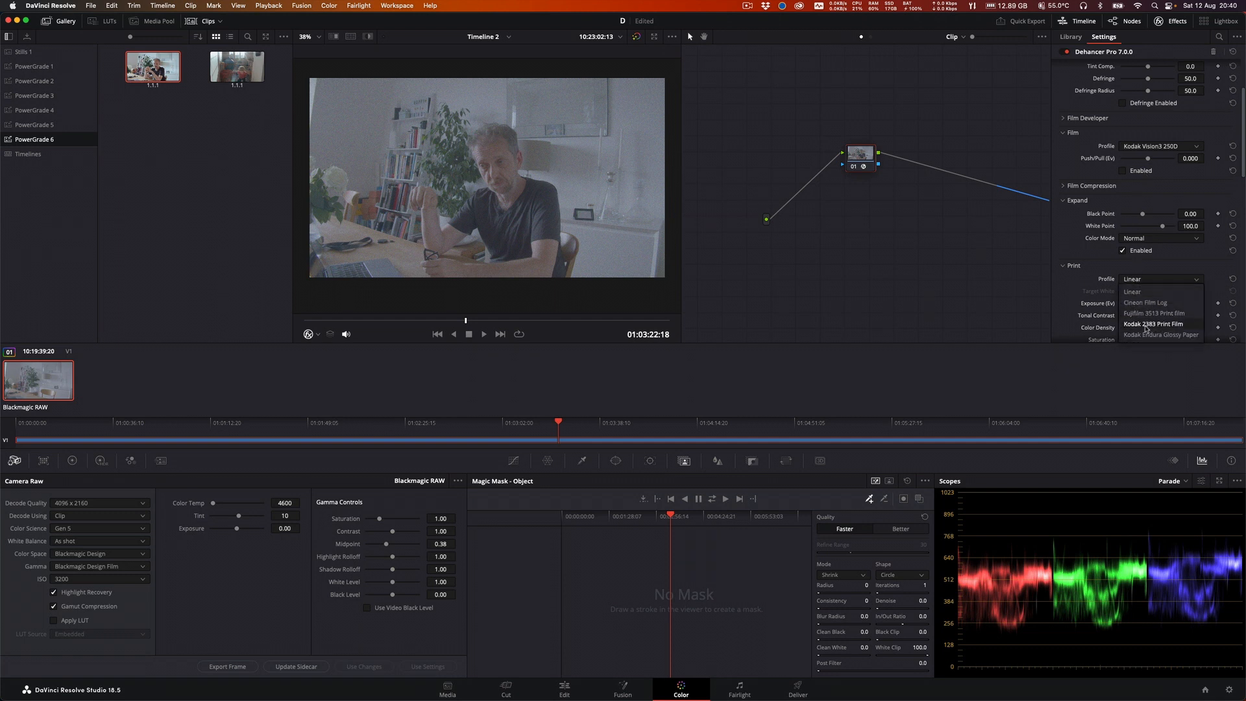
click(1145, 324)
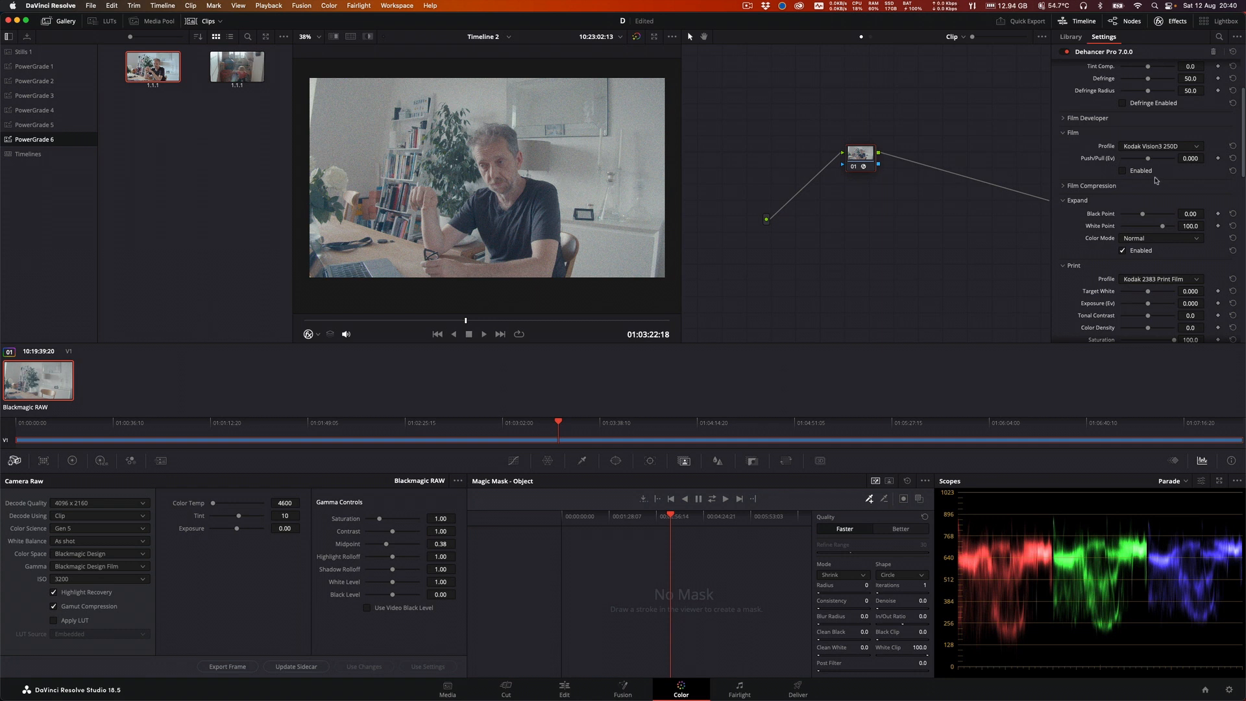
Step: Re-enable Dehancer's Film emulation, disable Film Grain, and check the image enlarged in the viewer
click(1122, 170)
scroll(1119, 233, down, 3)
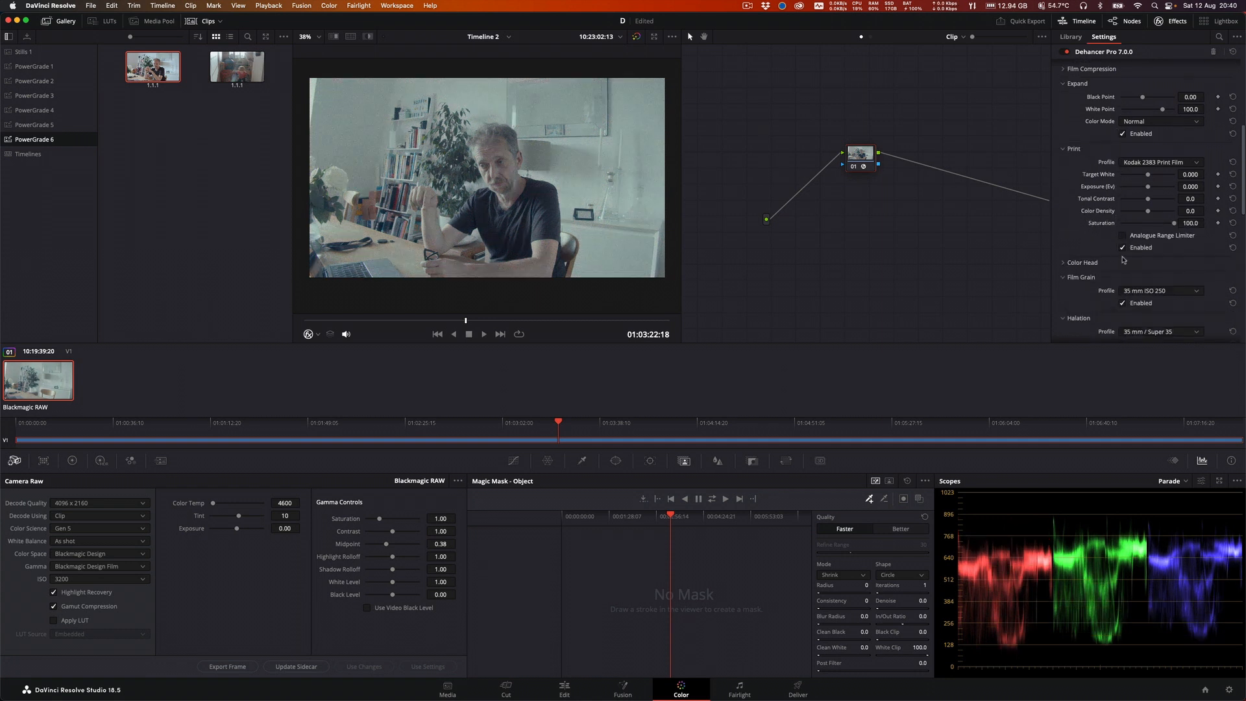
scroll(1123, 260, down, 3)
click(1122, 245)
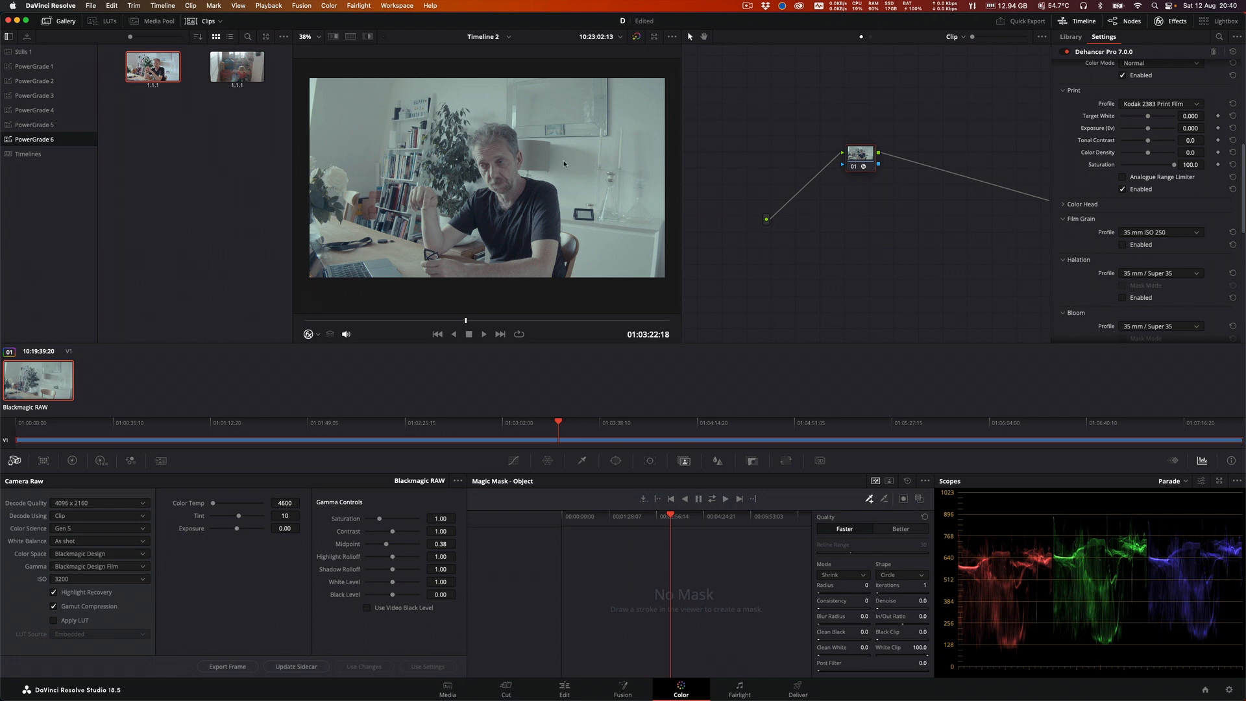
scroll(563, 163, up, 2)
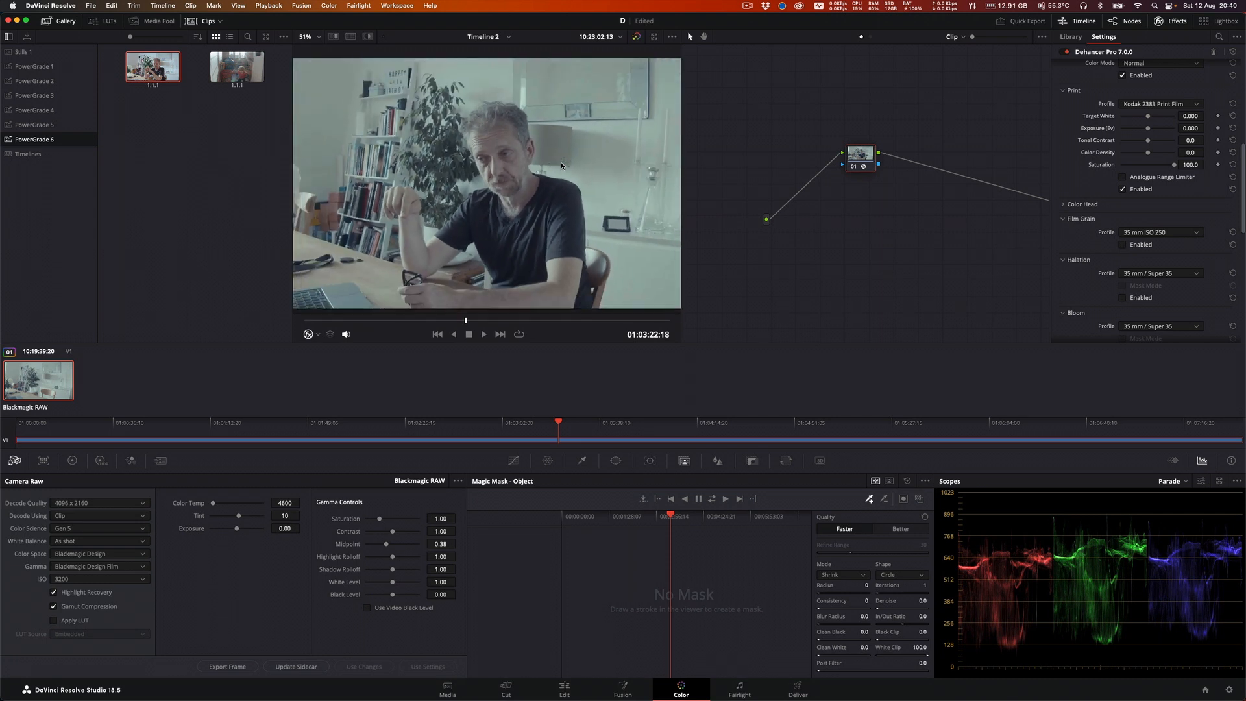
scroll(561, 161, down, 2)
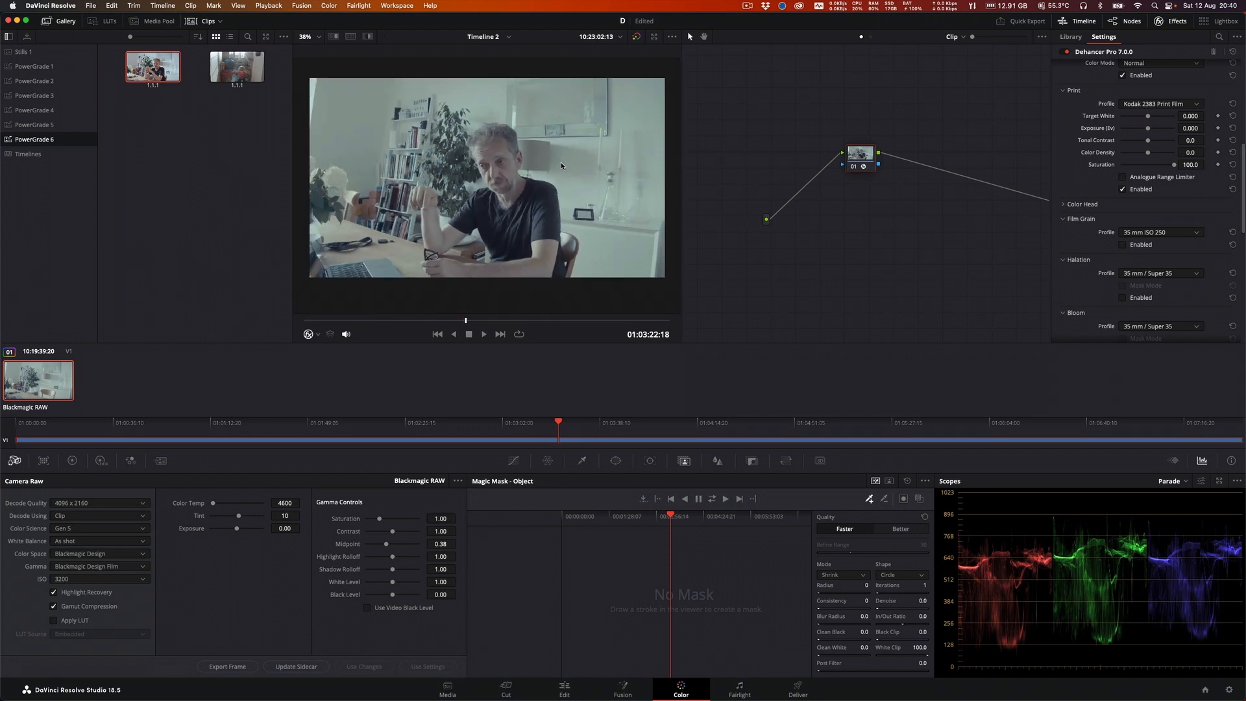
Step: Replace node 01's Dehancer grade with the first PowerGrade 6 still, and reset all grades and nodes
right_click(867, 162)
click(902, 167)
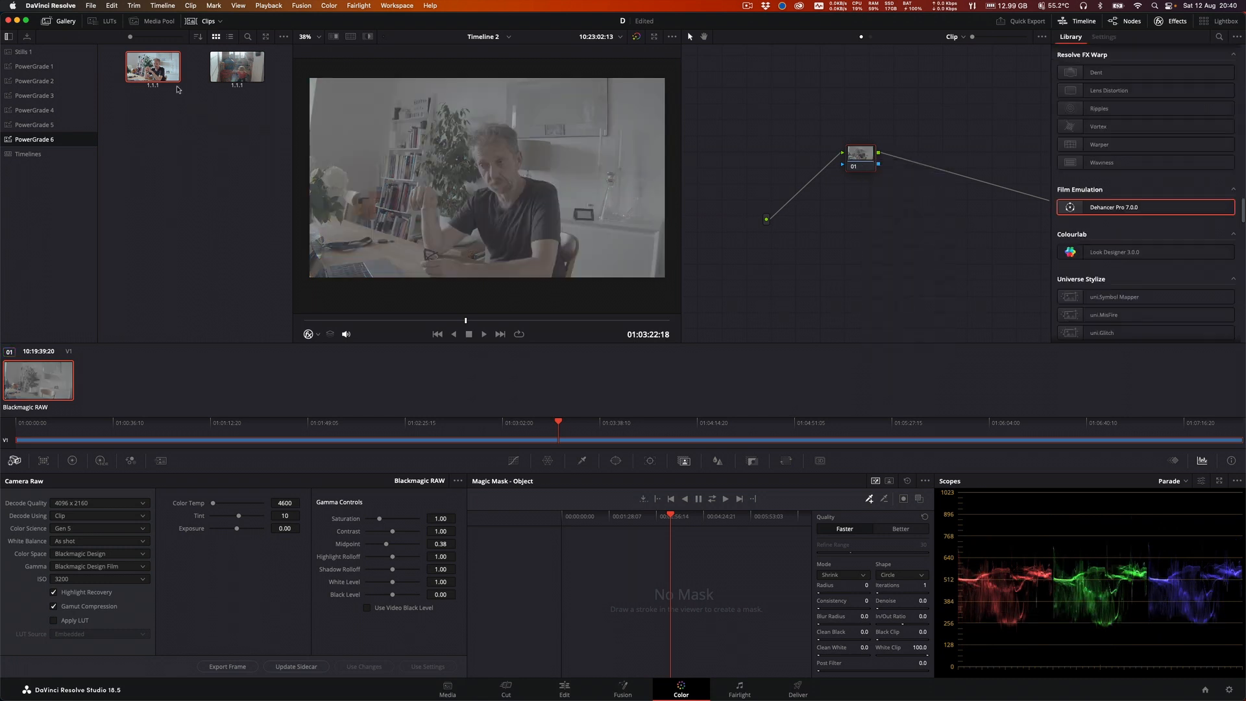
double_click(155, 65)
right_click(816, 226)
click(837, 234)
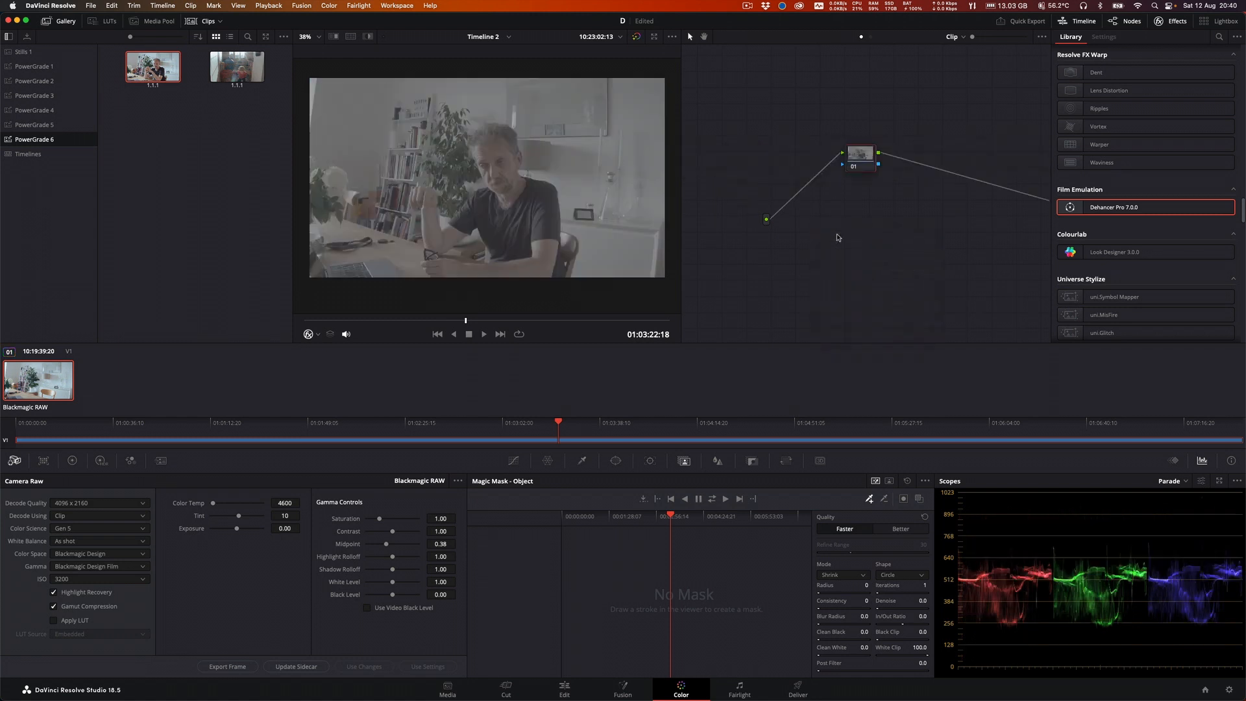
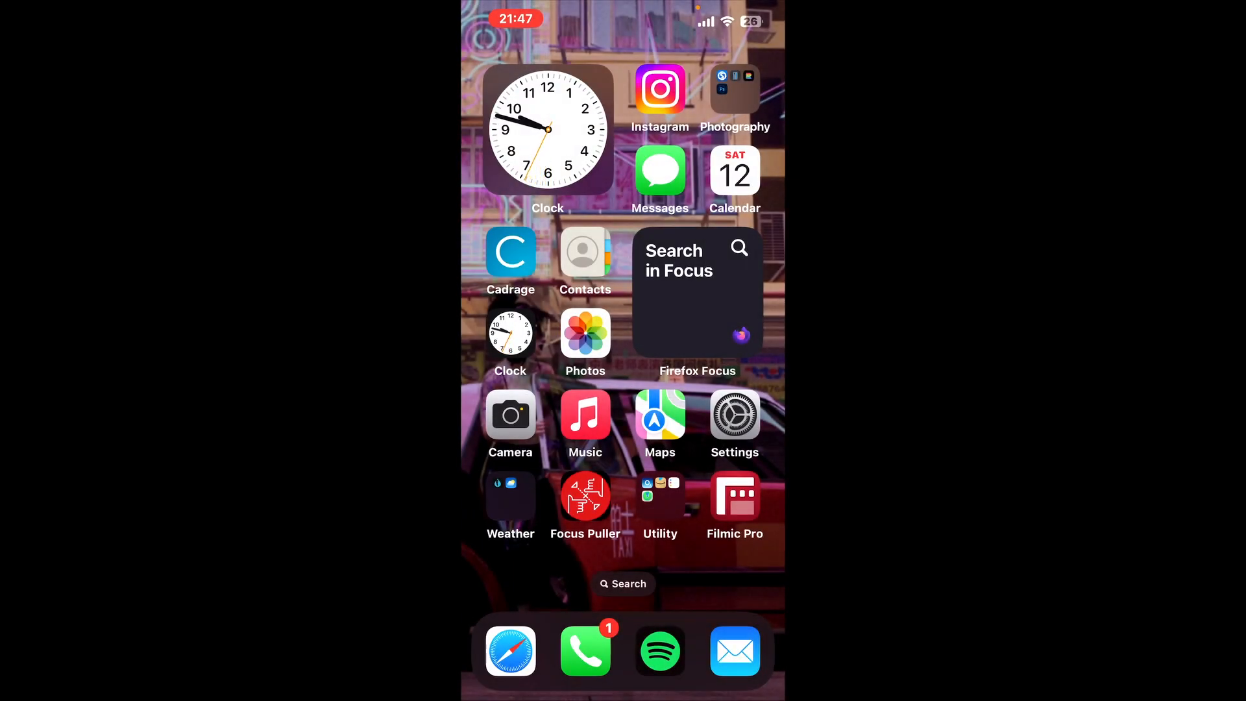
Step: Switch to the Dehancer app on the phone and open the RAW street photo with the red lanterns
click(622, 583)
click(585, 119)
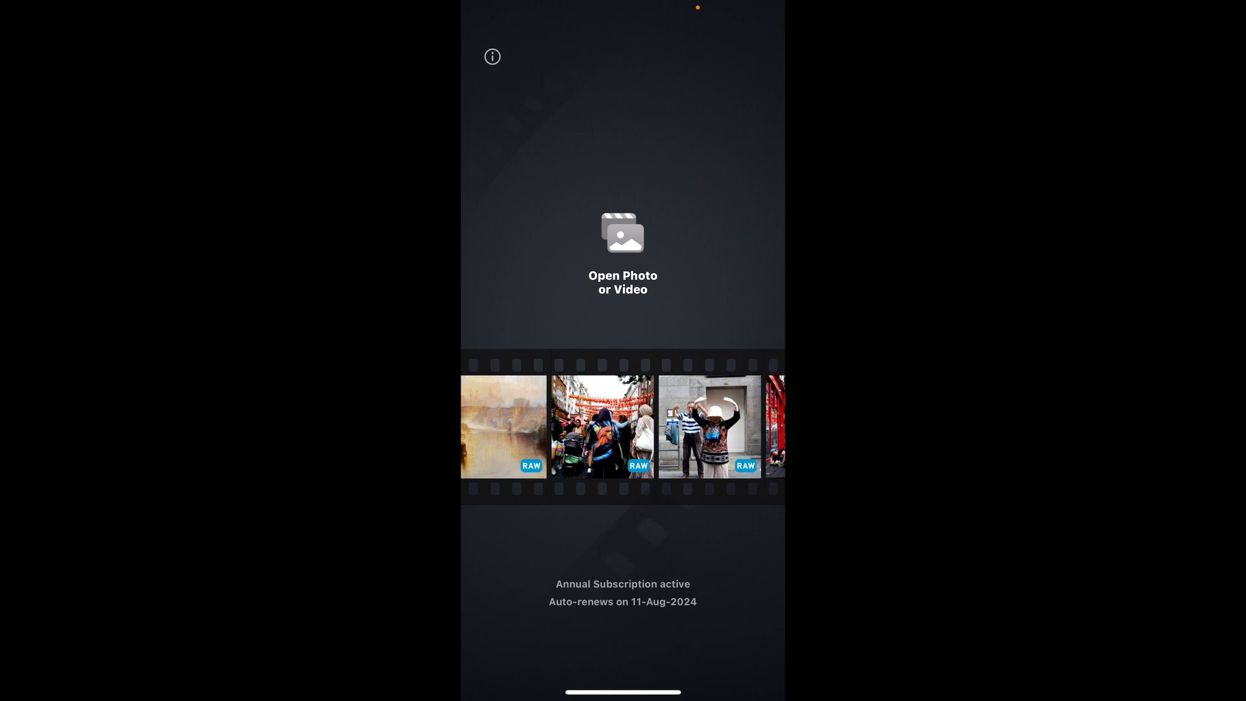
click(603, 427)
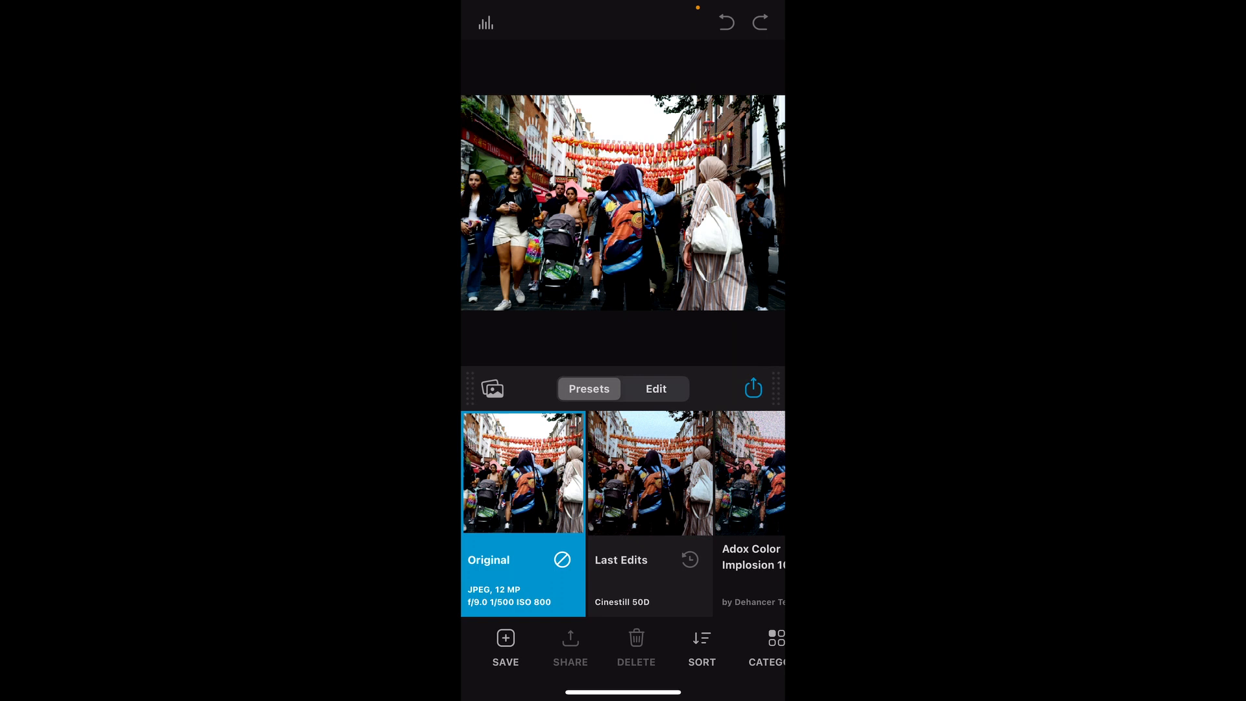
Step: Try the Agfa Agfacolor 100 and Ambrotype (by Anatolee Green) normal presets on the street photo
scroll(623, 513, right, 5)
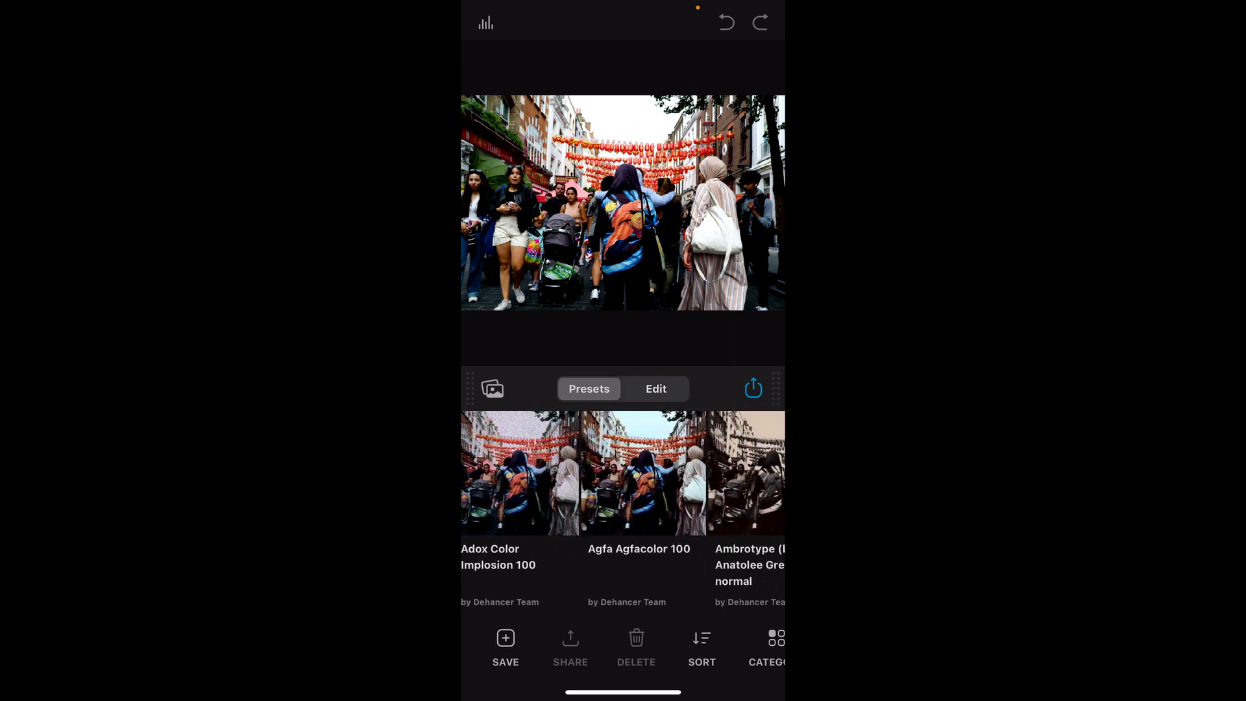
click(643, 513)
scroll(623, 513, right, 2)
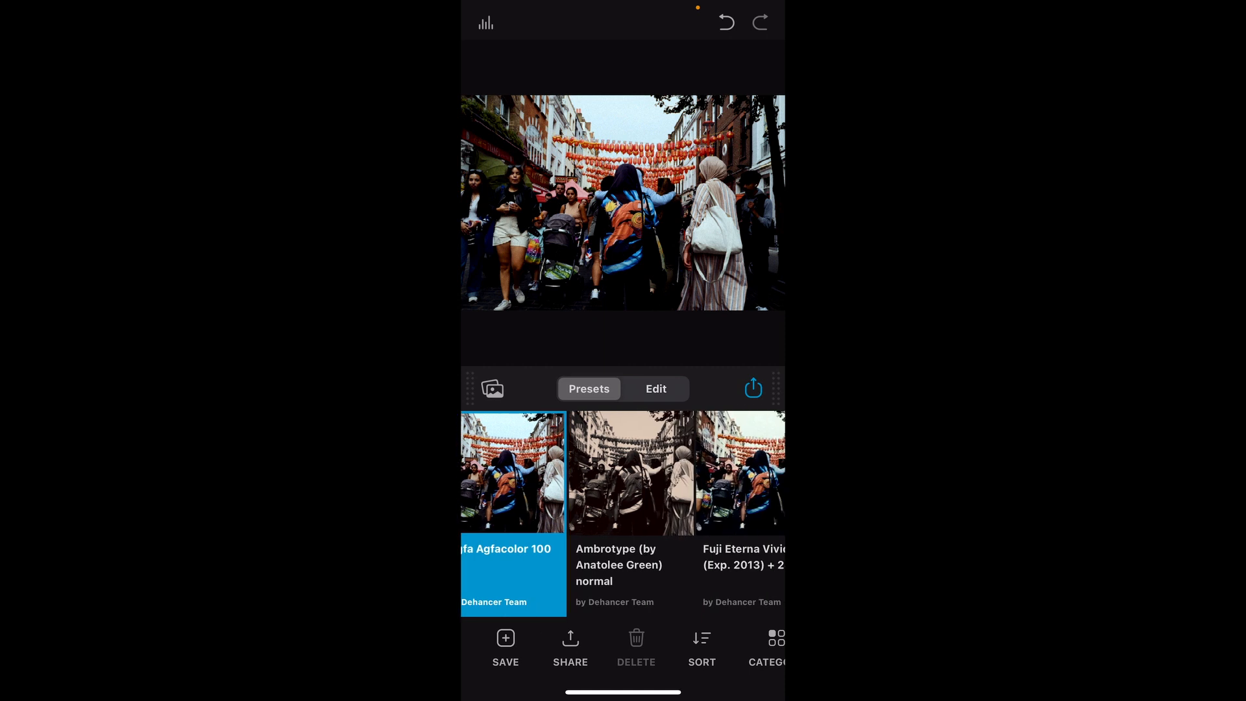
click(630, 513)
Step: Try the Fuji Eterna Vivid 500 (Exp. 2013) presets with 2383 and 3513 print on the photo
scroll(623, 512, right, 2)
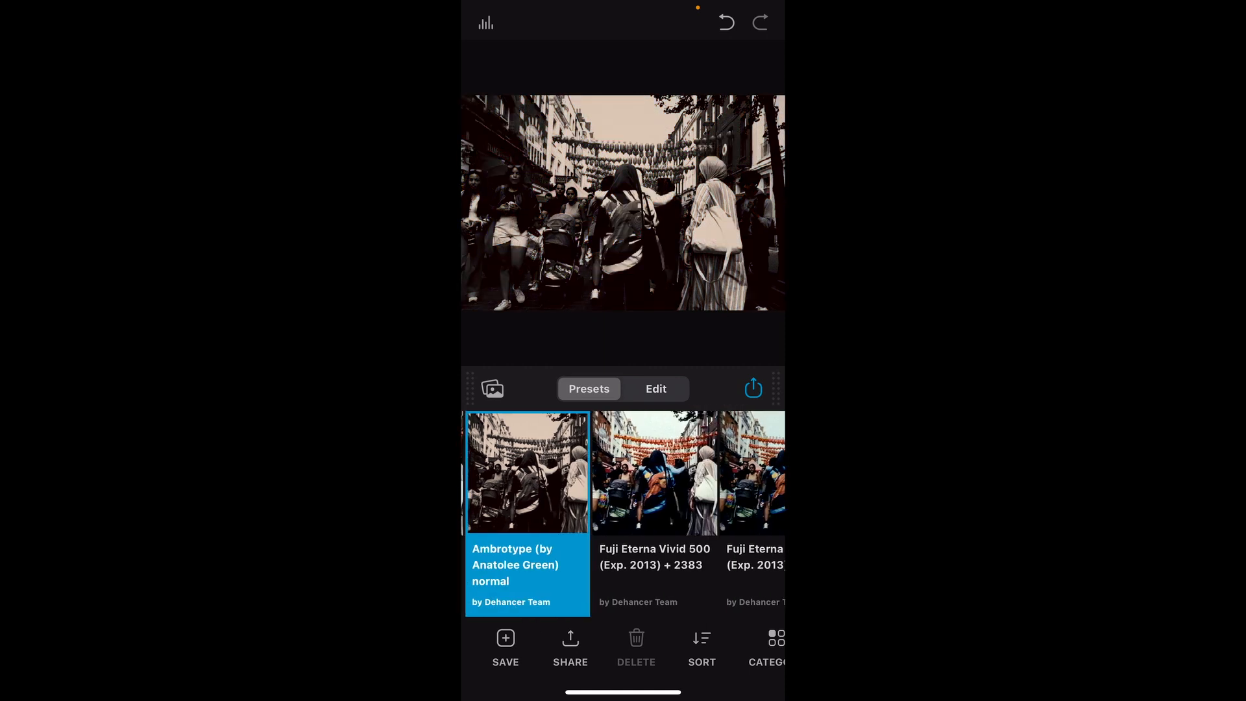
scroll(623, 513, right, 1)
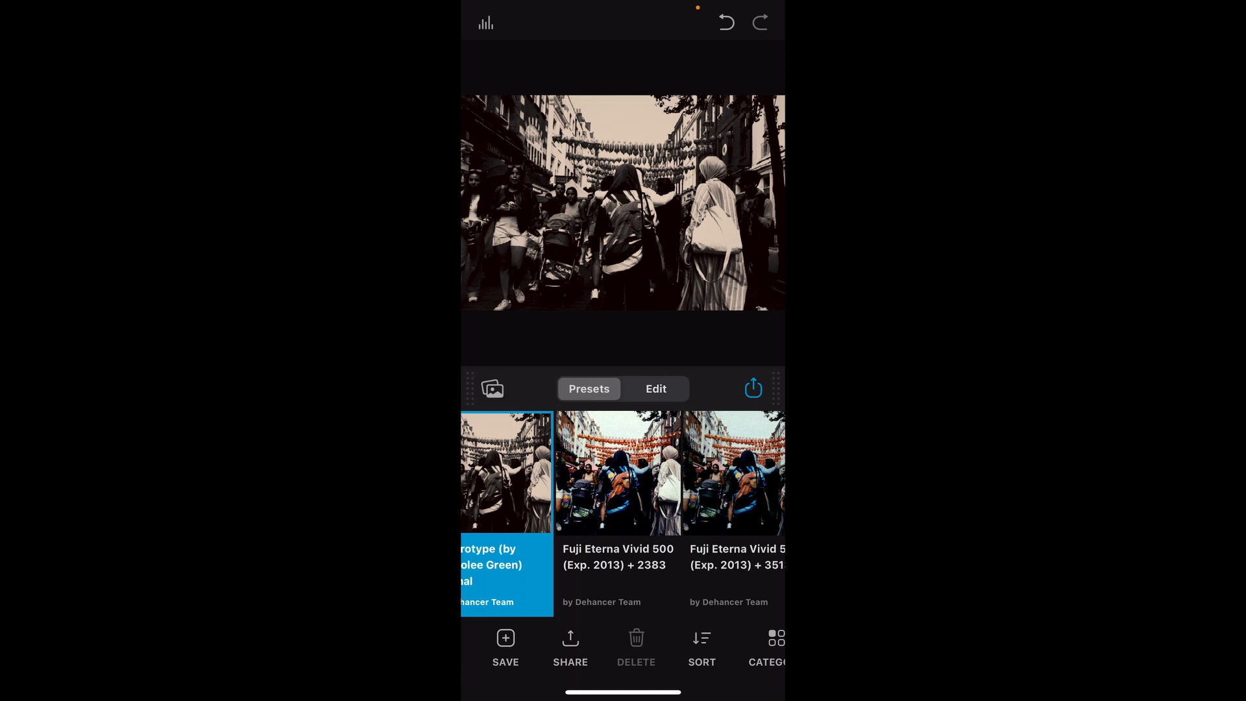
click(618, 493)
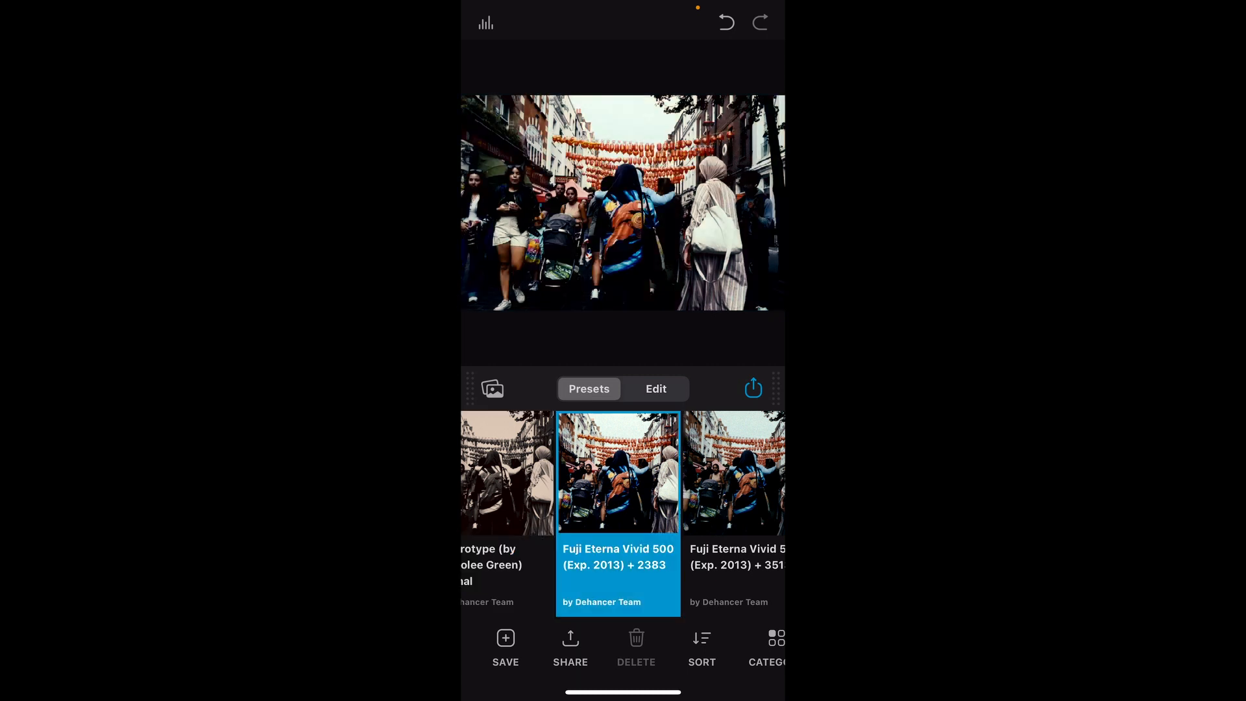
scroll(622, 513, right, 2)
click(625, 493)
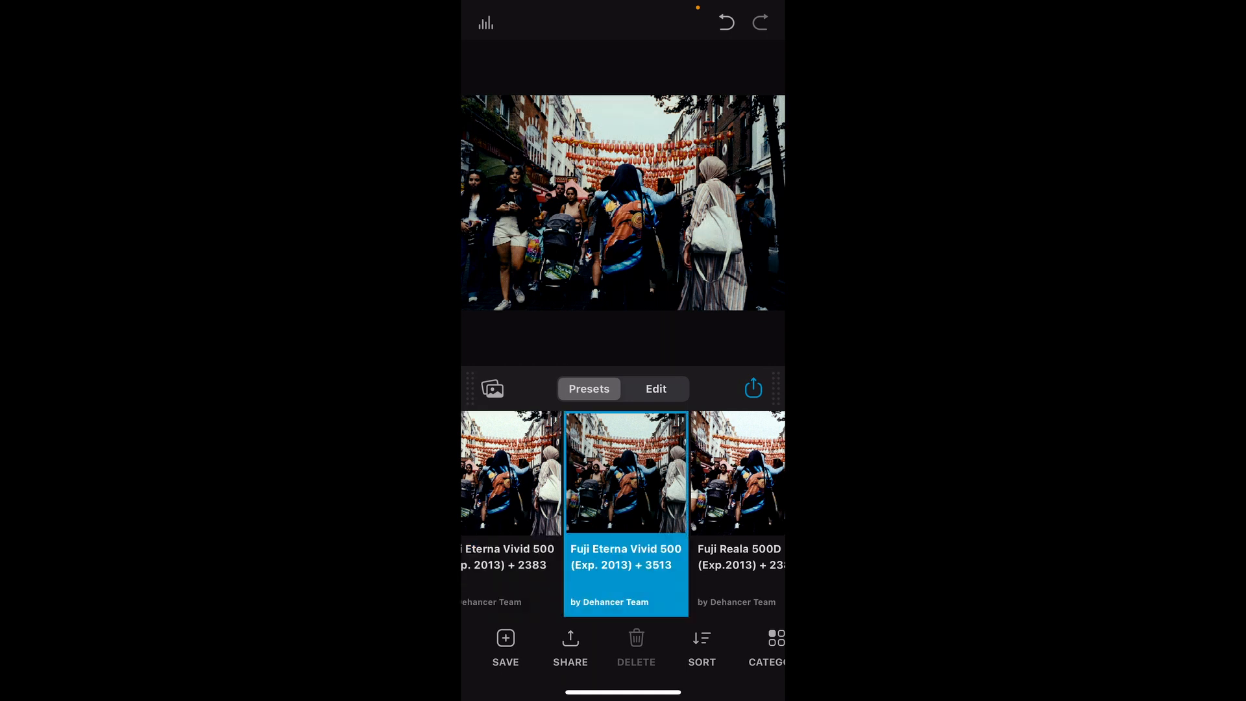
Step: Try the Fuji Reala 500D (Exp.2013) + 2383 preset and the Fujichrome Velvia 100 and Velvia 50 + 2383 presets
click(738, 493)
scroll(623, 512, right, 3)
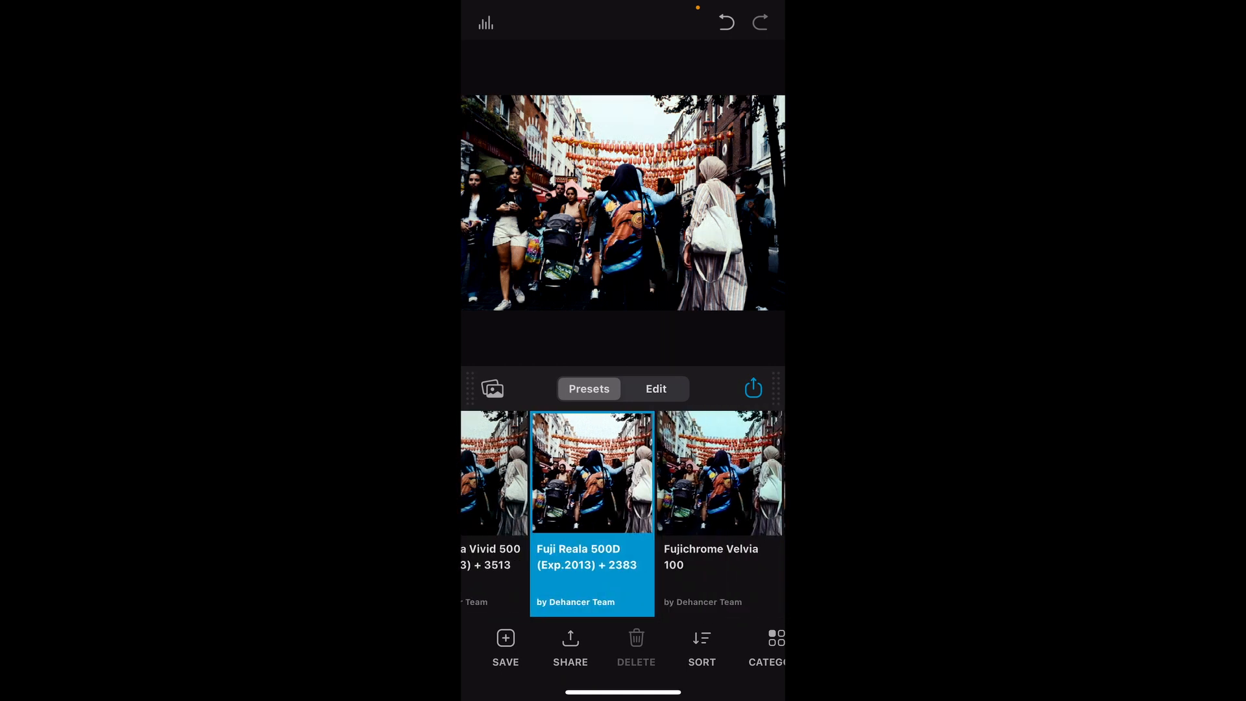
click(720, 493)
scroll(623, 512, right, 3)
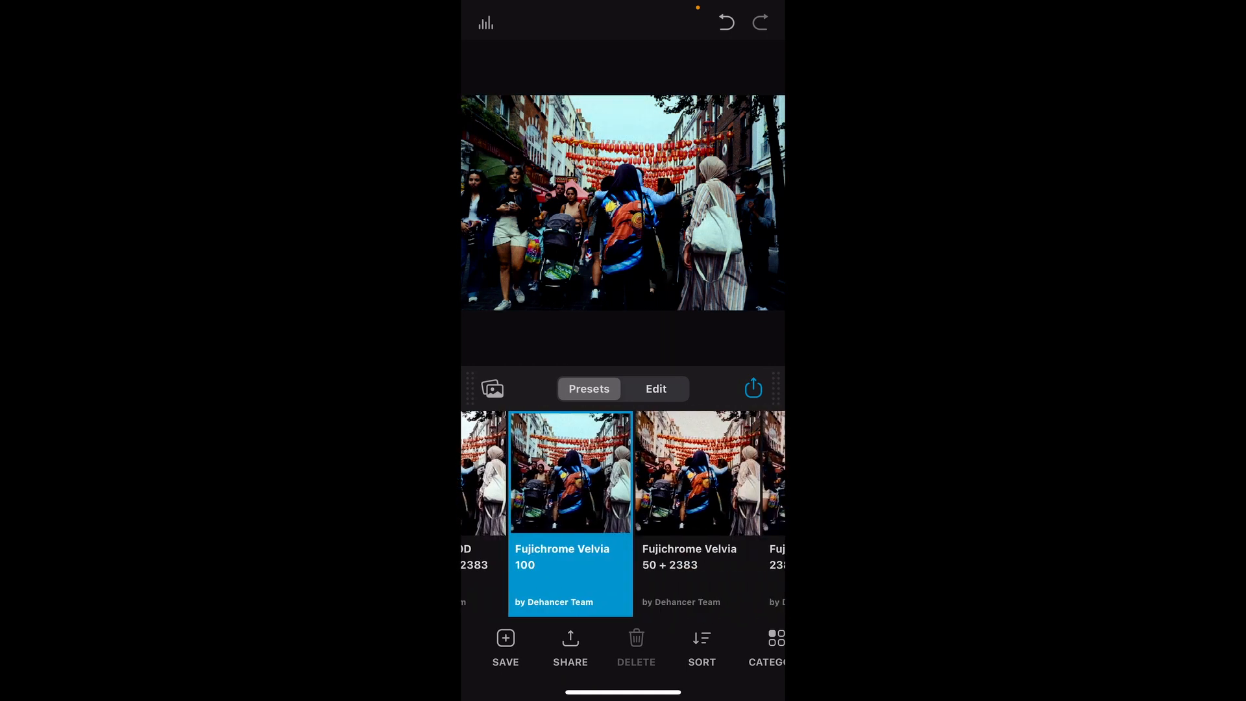
click(698, 494)
Step: Browse the Kodak presets and apply Kodak Gold 200 to the street photo
scroll(623, 513, right, 5)
scroll(623, 493, right, 5)
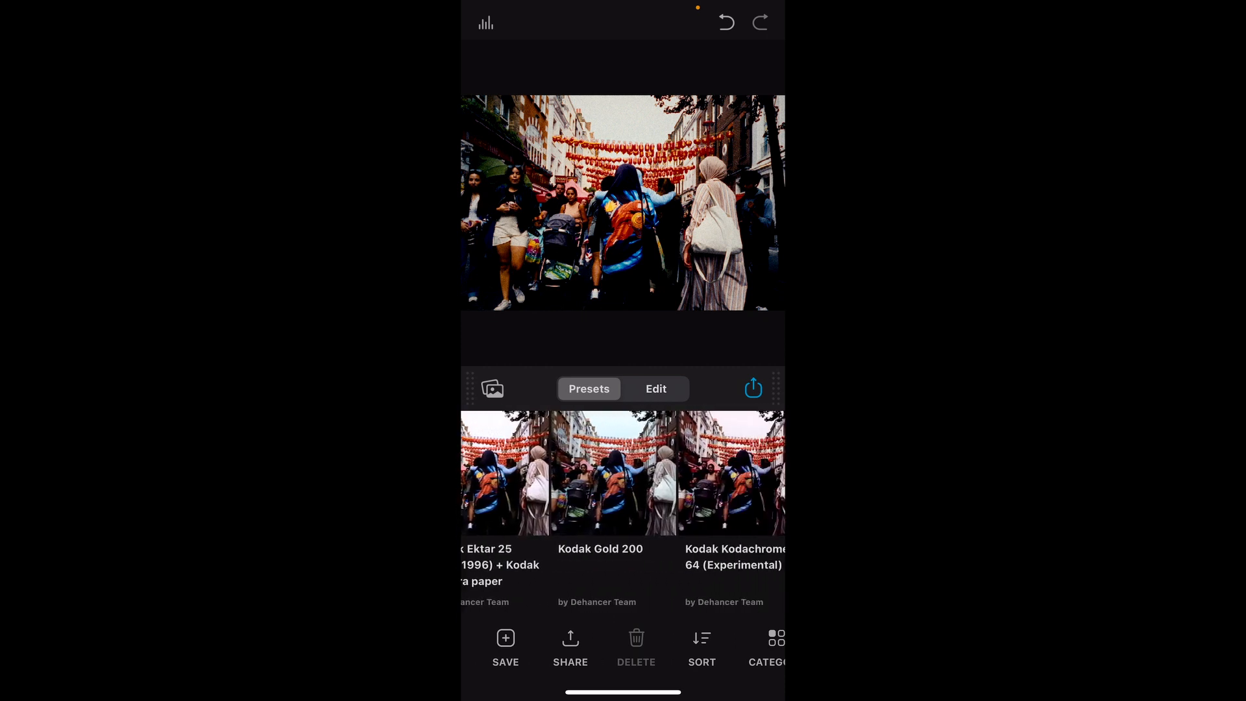
scroll(623, 493, right, 2)
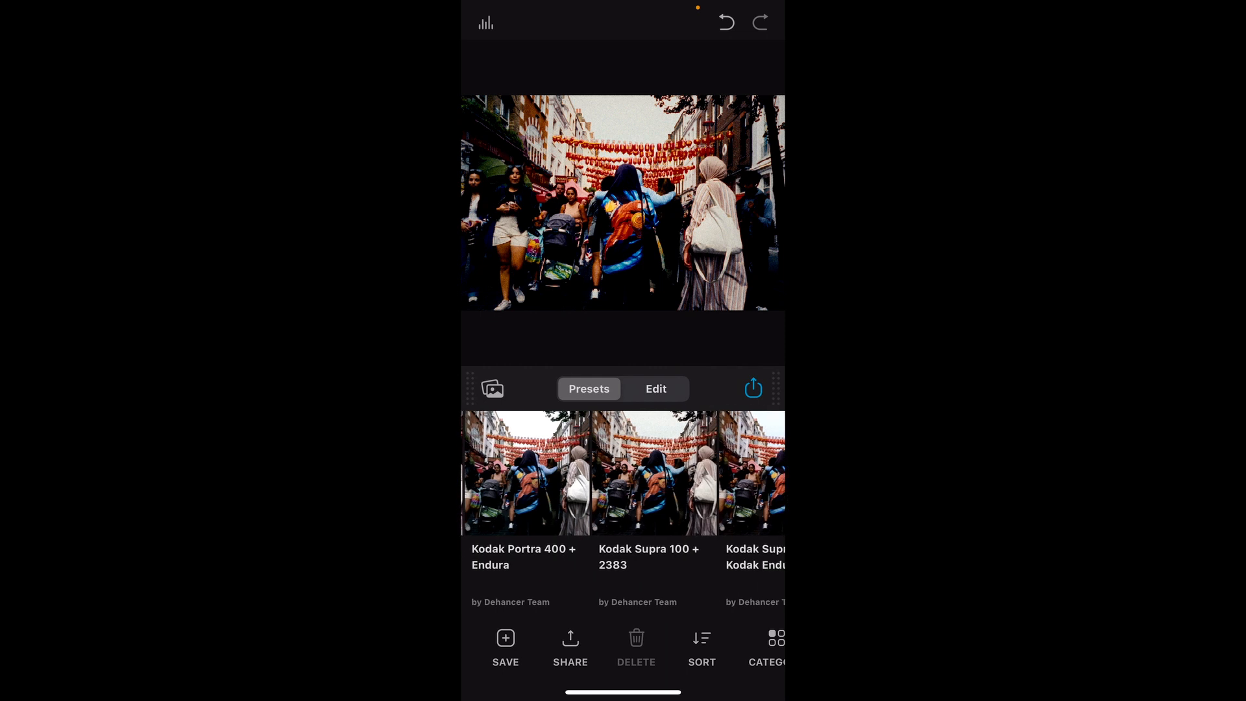
scroll(623, 493, left, 3)
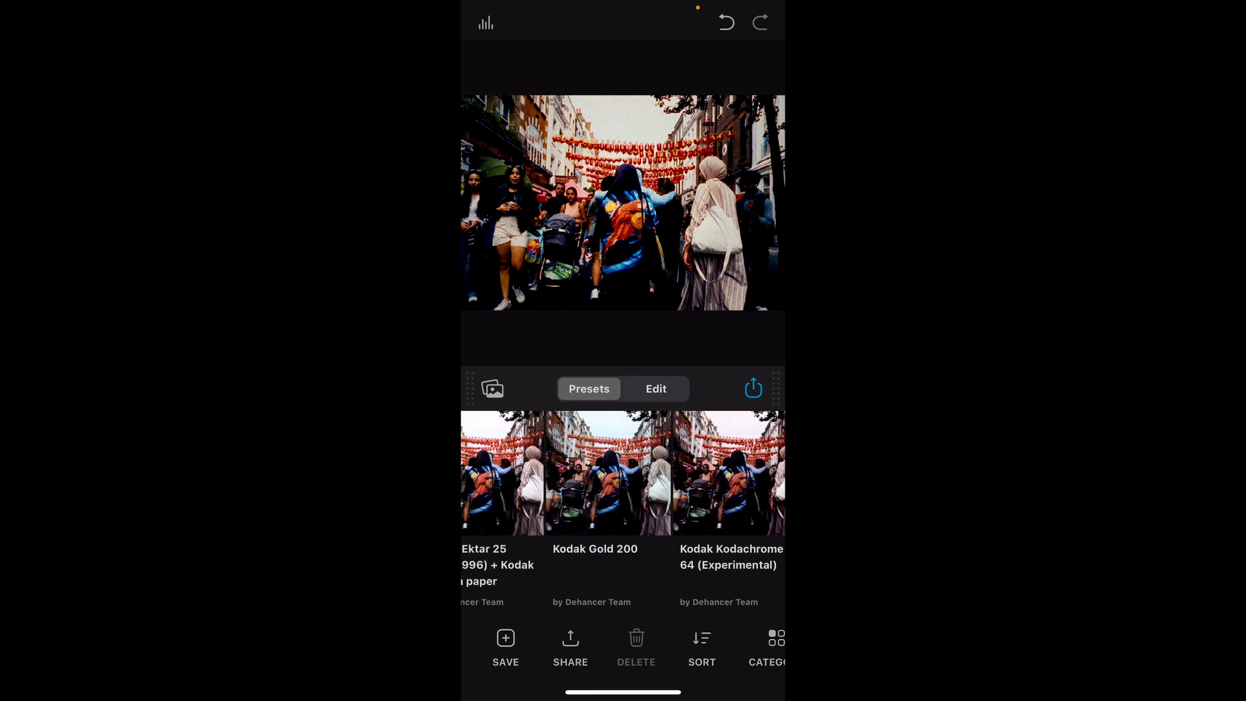
click(608, 493)
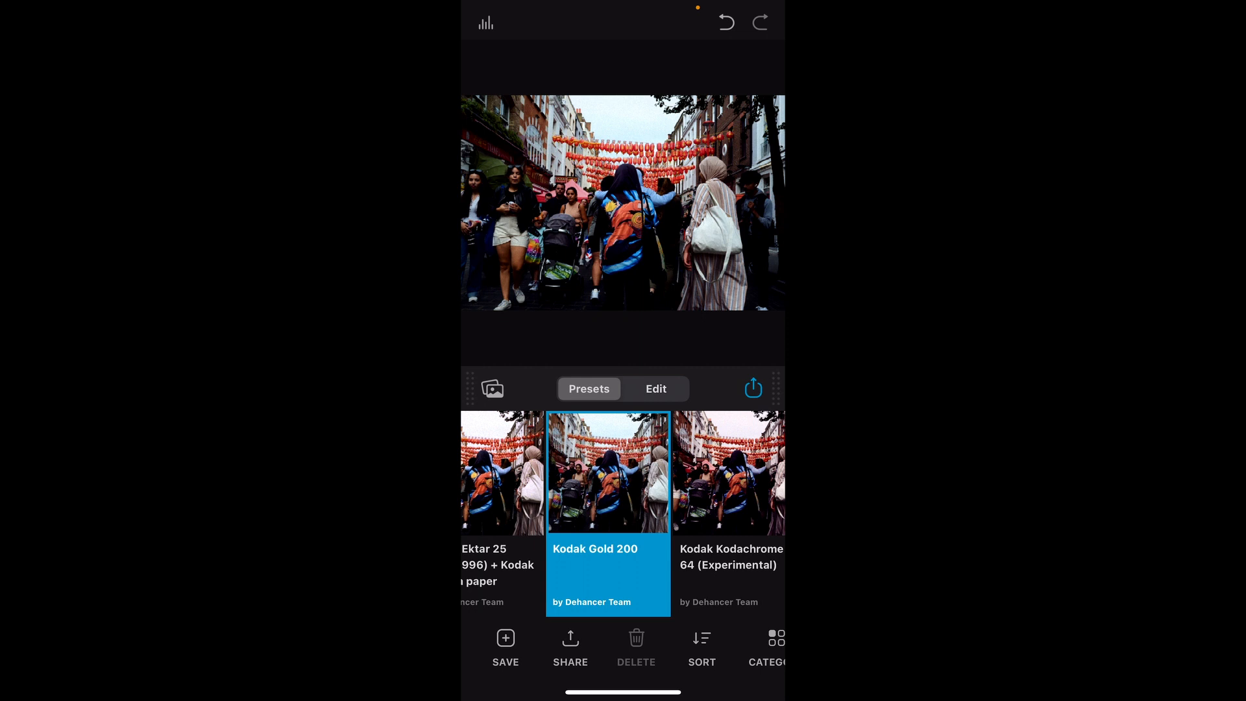
Step: Examine the Kodak Gold 200 preset's Source, Films, Developer and Compression settings
click(656, 389)
scroll(623, 648, left, 5)
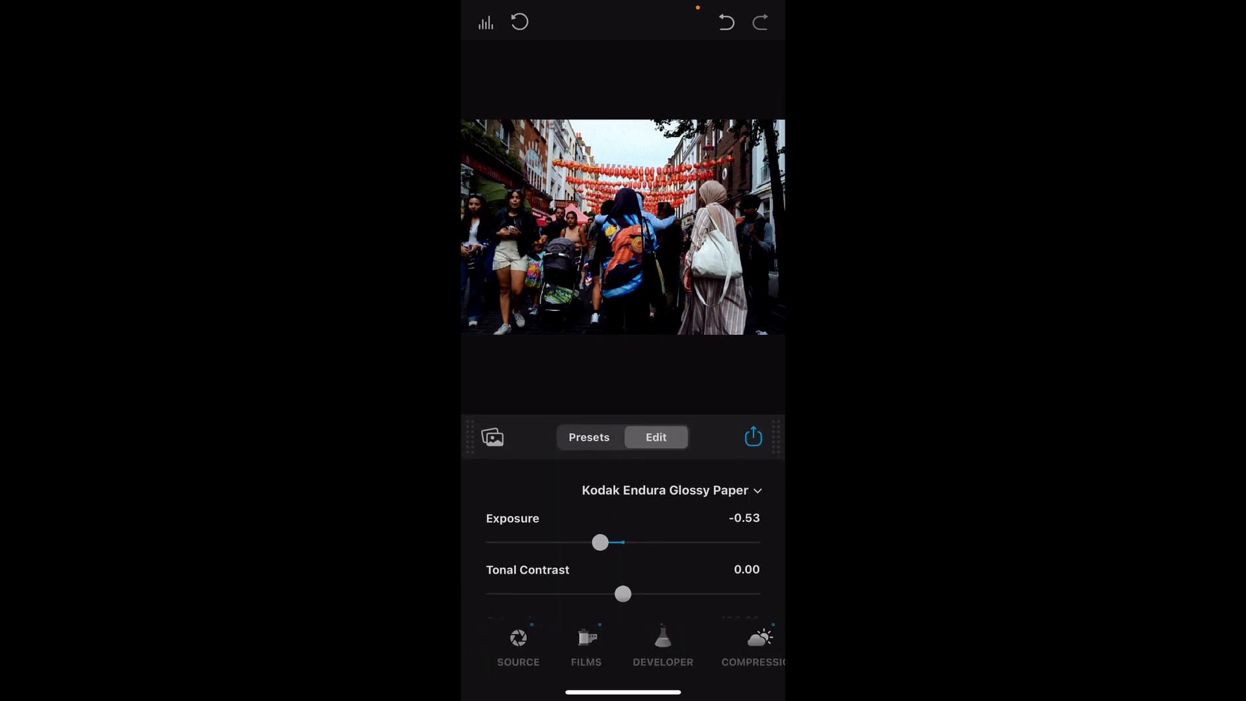
click(509, 646)
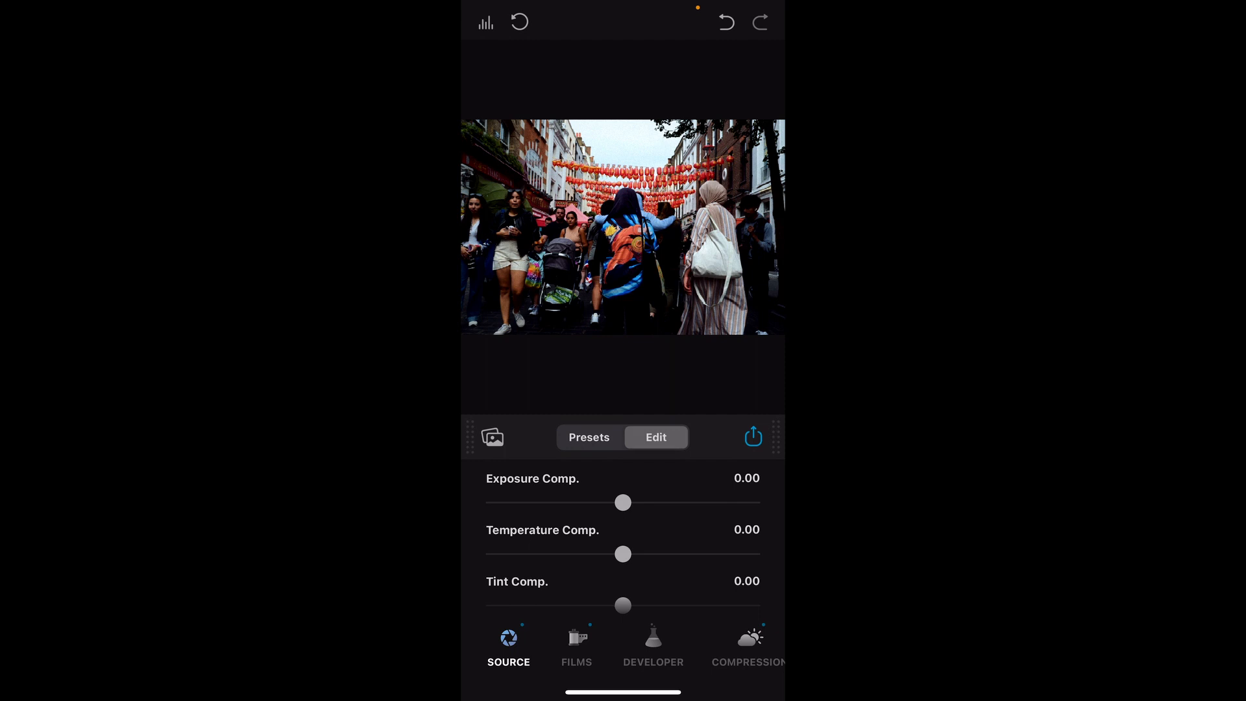
scroll(623, 539, down, 3)
scroll(623, 538, up, 3)
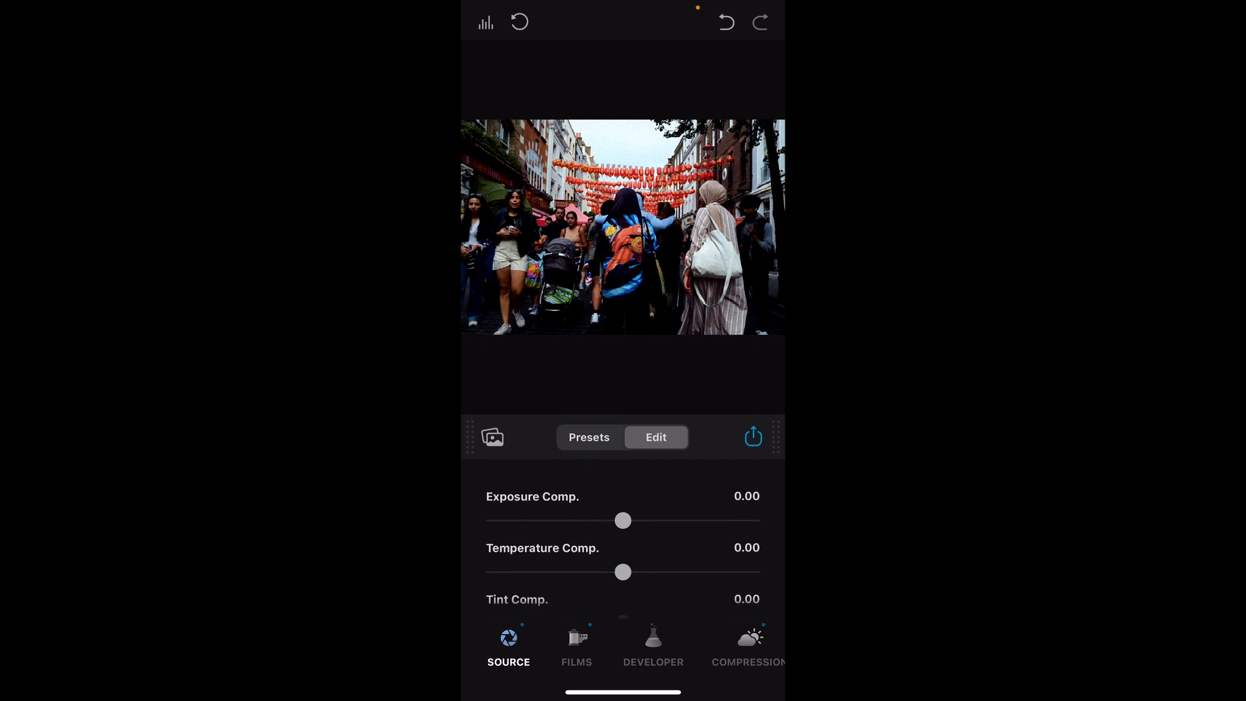
click(576, 646)
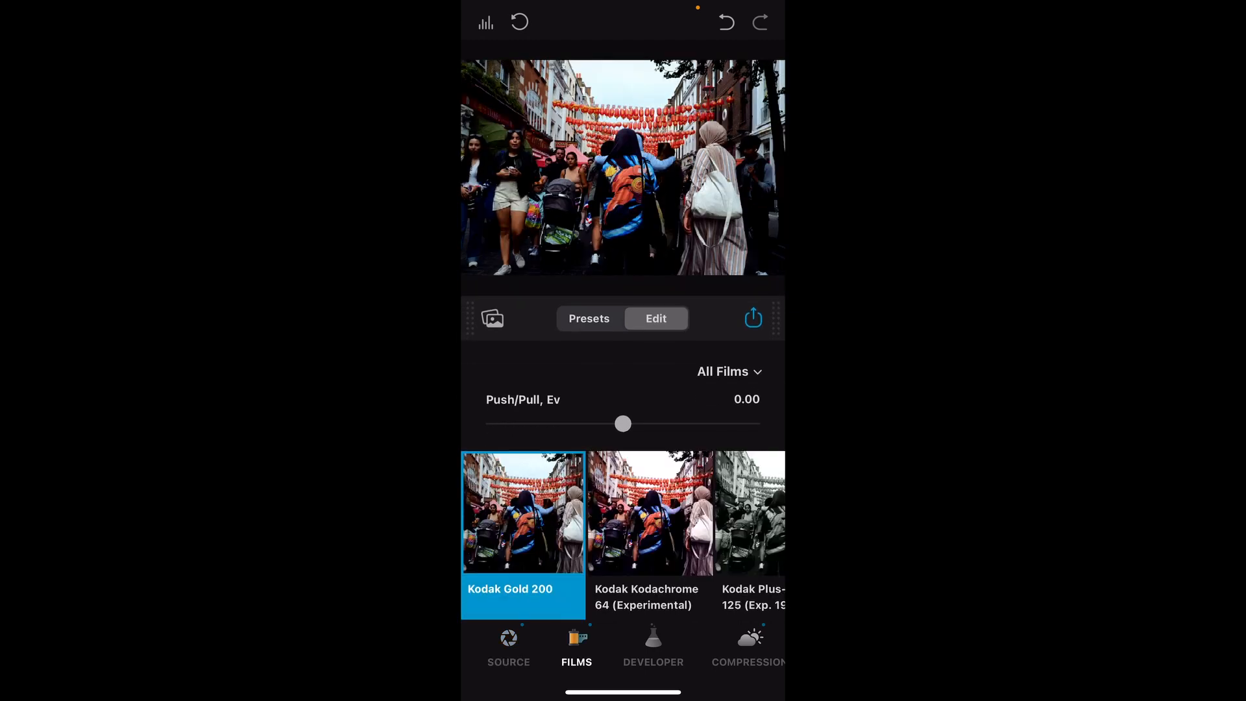
click(652, 646)
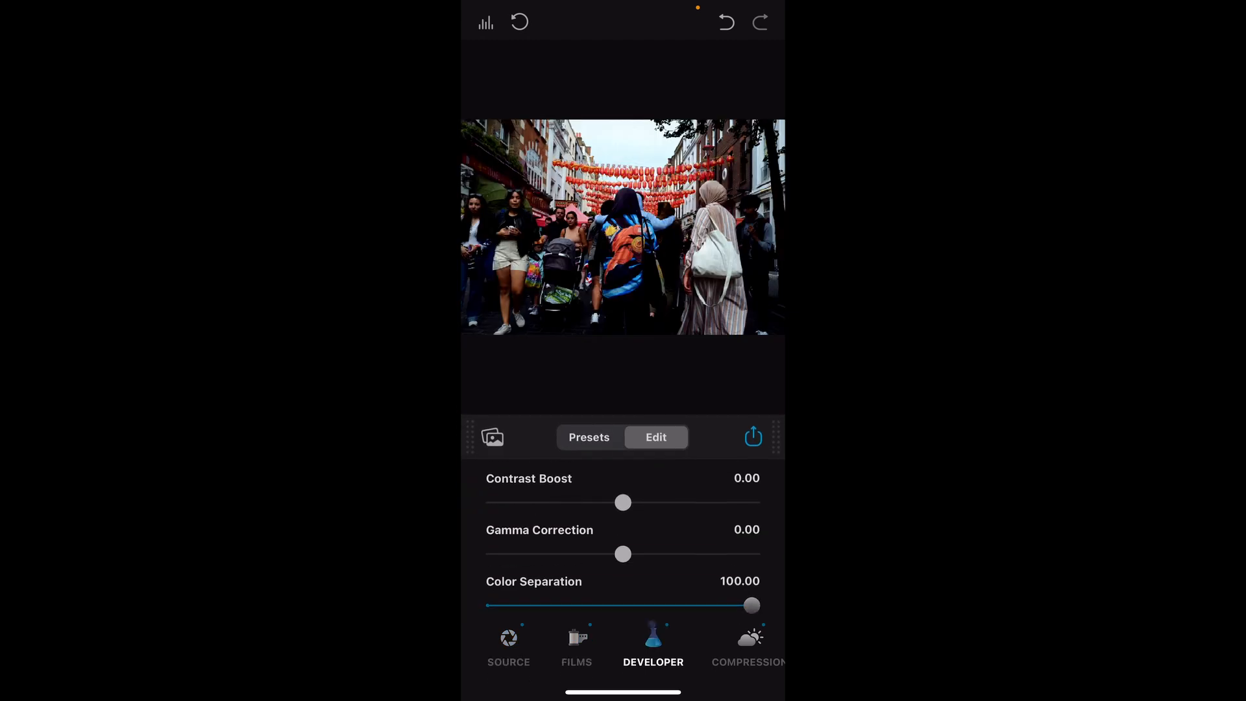
click(749, 647)
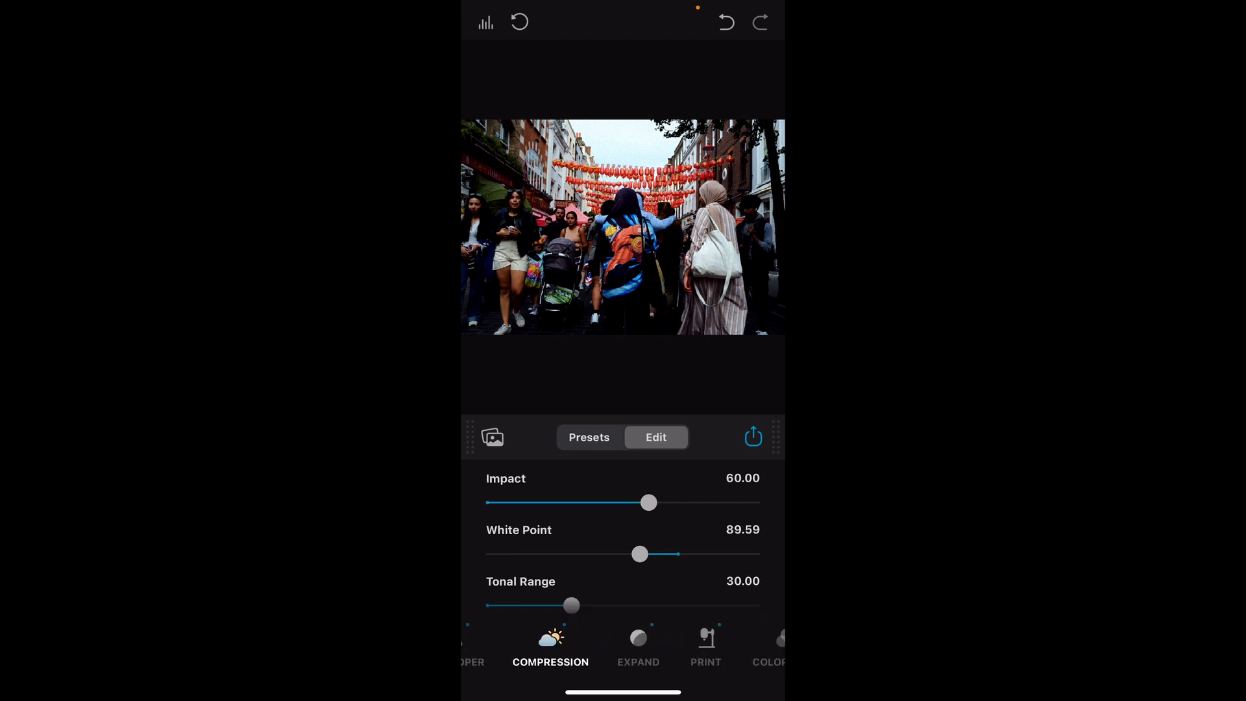
Step: Examine the preset's remaining settings: Expand, Print, Color Head, Film Grain, Bloom and Vignette
click(637, 647)
click(705, 646)
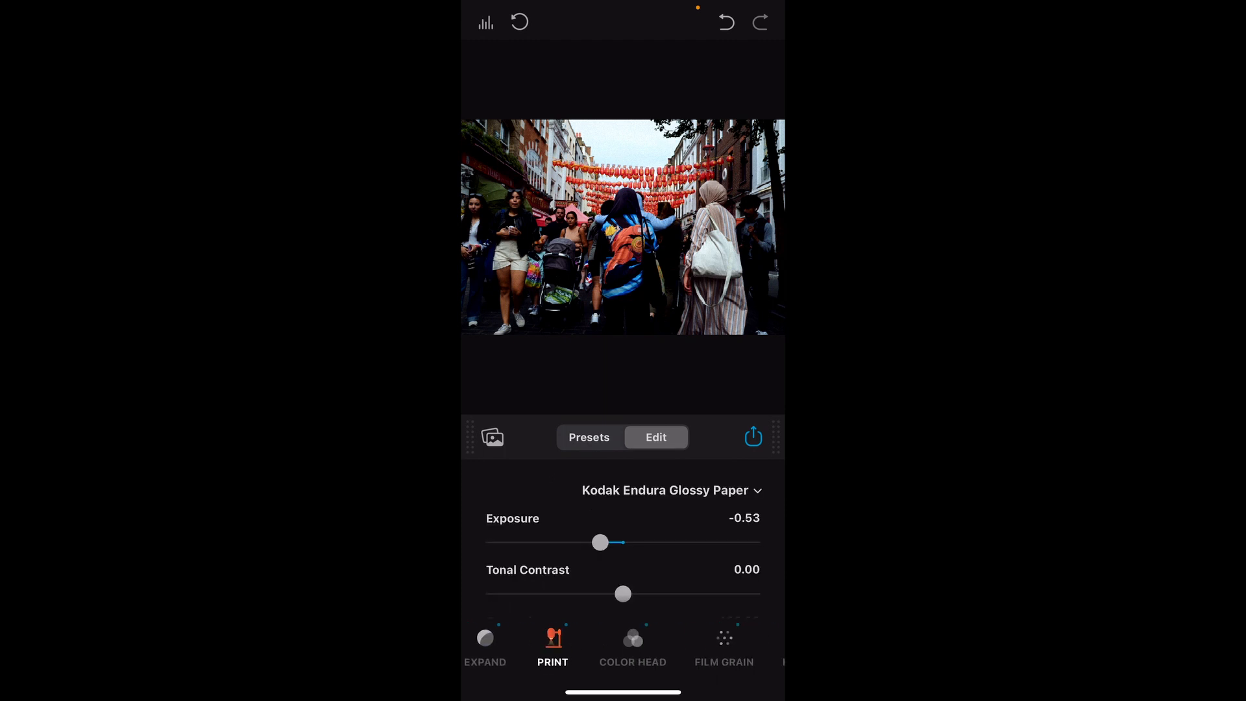
click(632, 646)
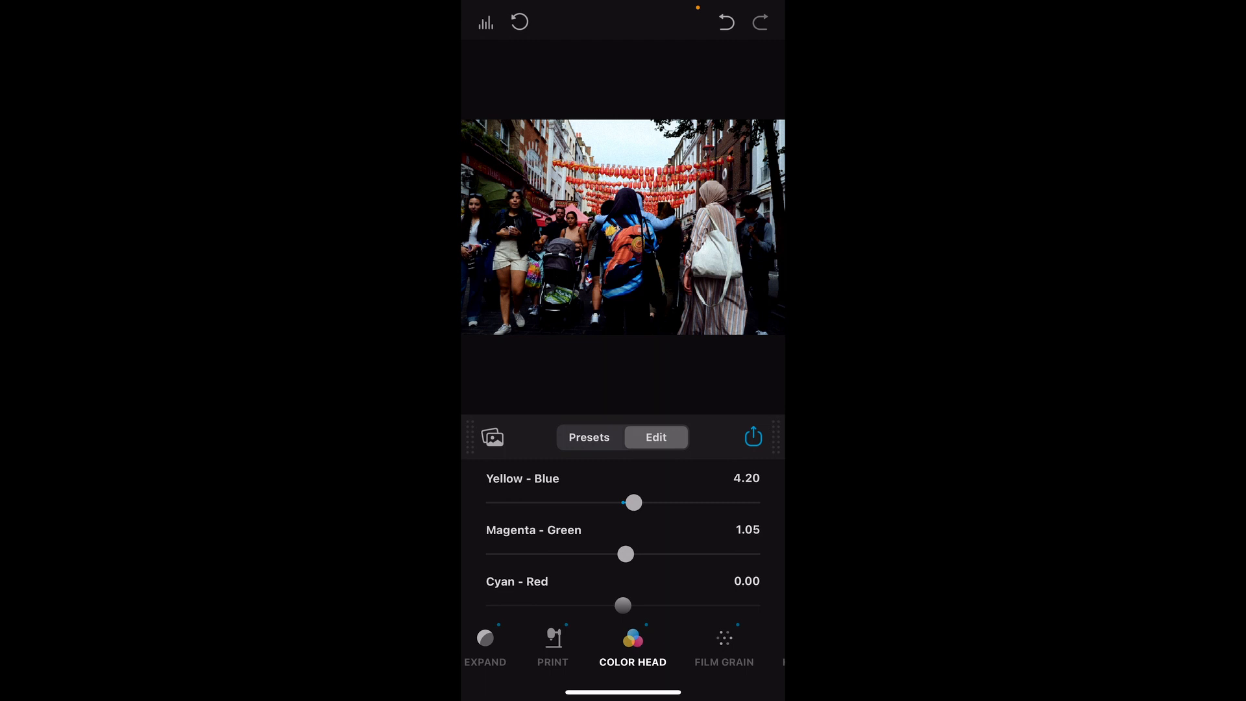
click(724, 646)
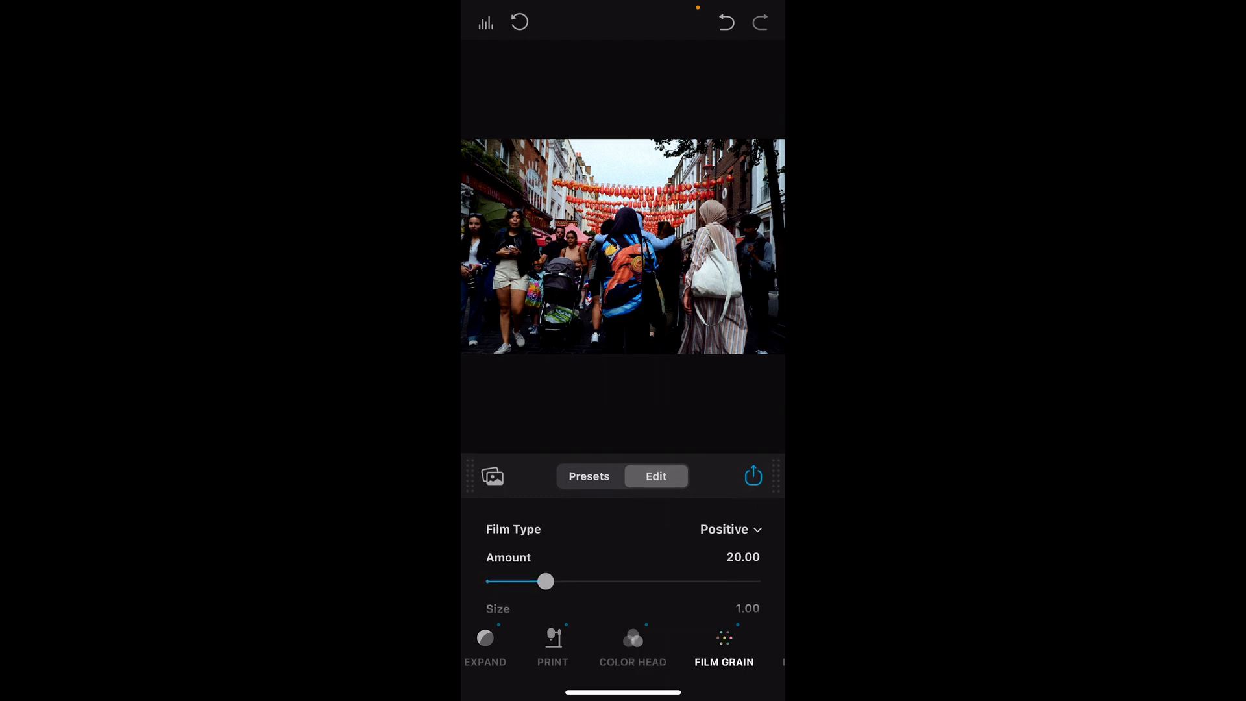
click(705, 646)
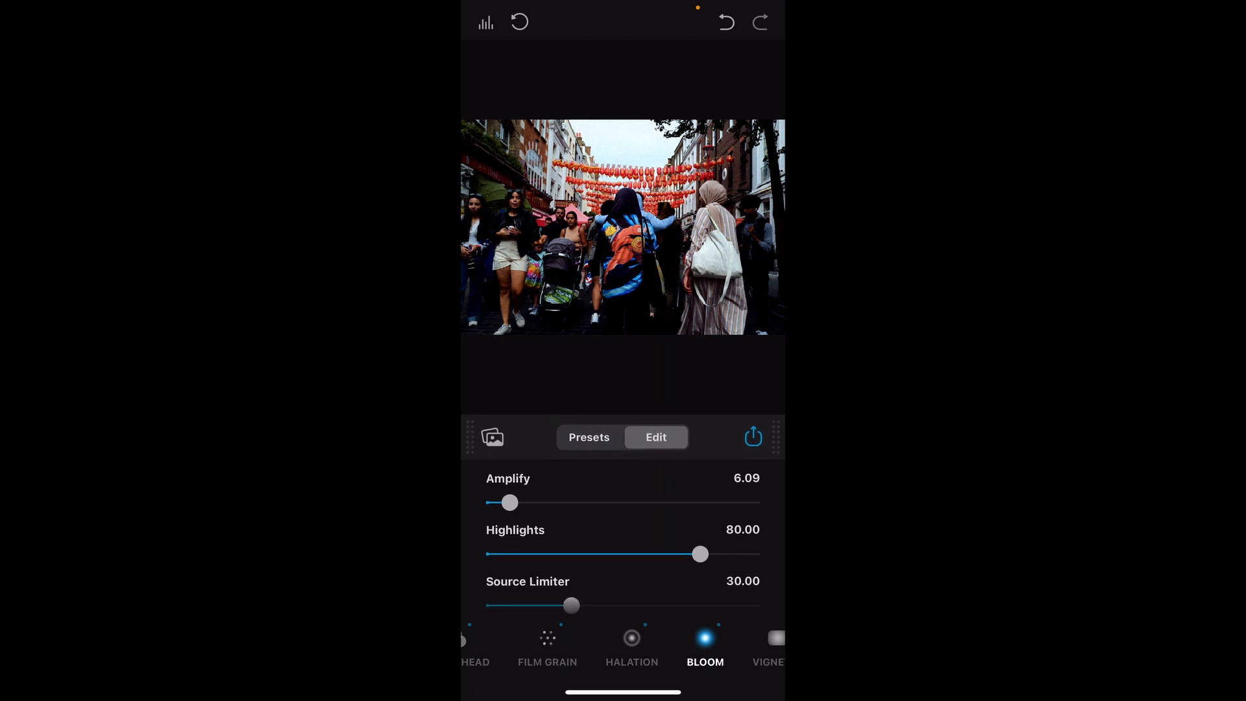
scroll(623, 532, down, 5)
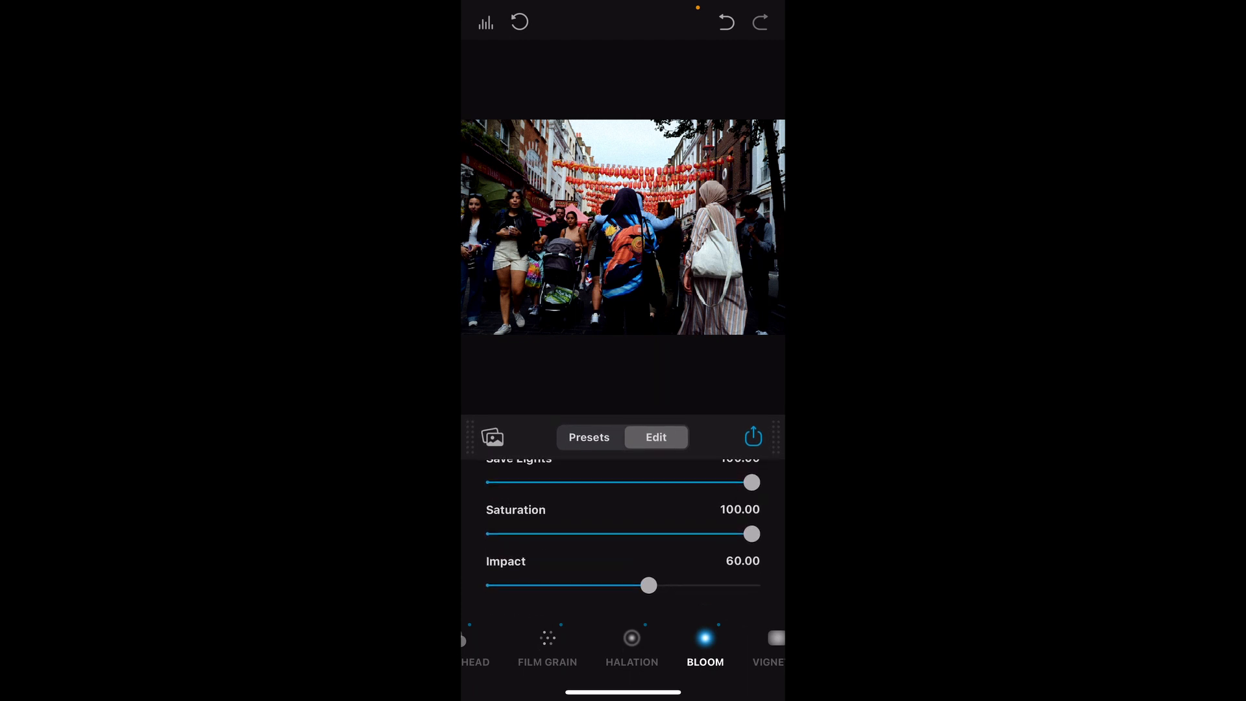
click(730, 617)
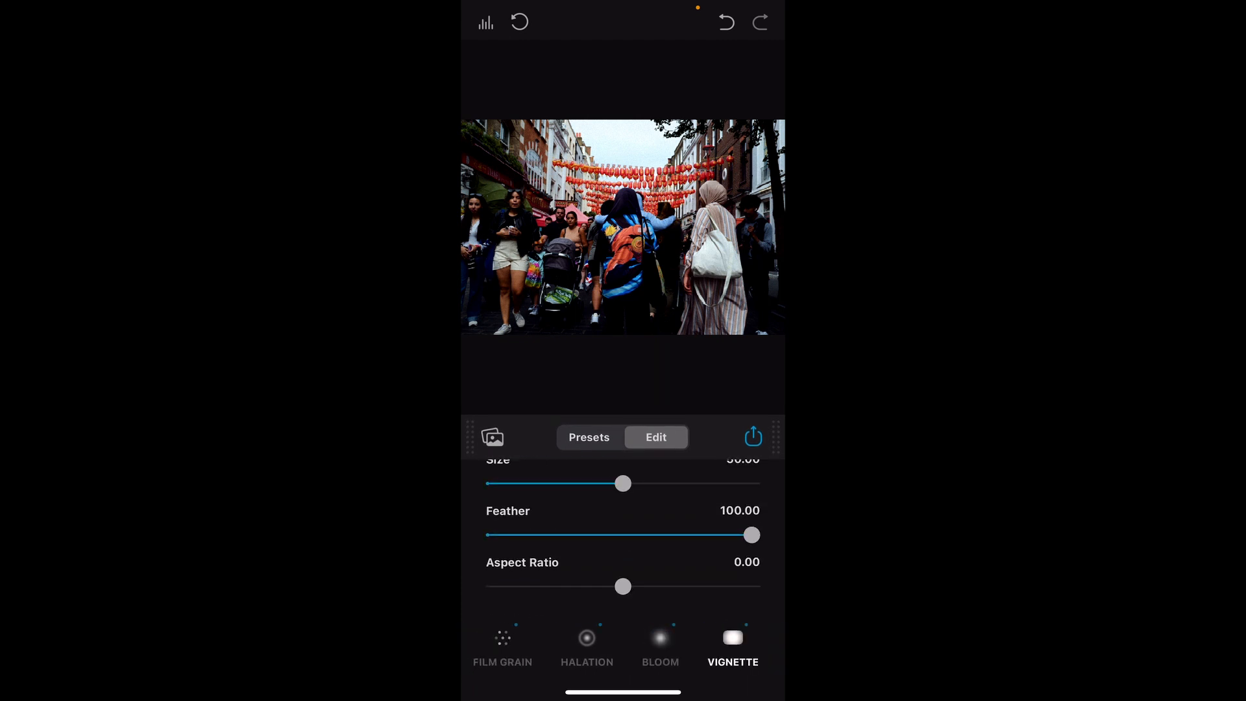
Step: Return to the presets and try the black-and-white Ilford XP2 Super 400 look on the photo
click(589, 437)
scroll(623, 510, right, 5)
scroll(623, 509, right, 10)
scroll(623, 509, right, 3)
scroll(622, 510, left, 2)
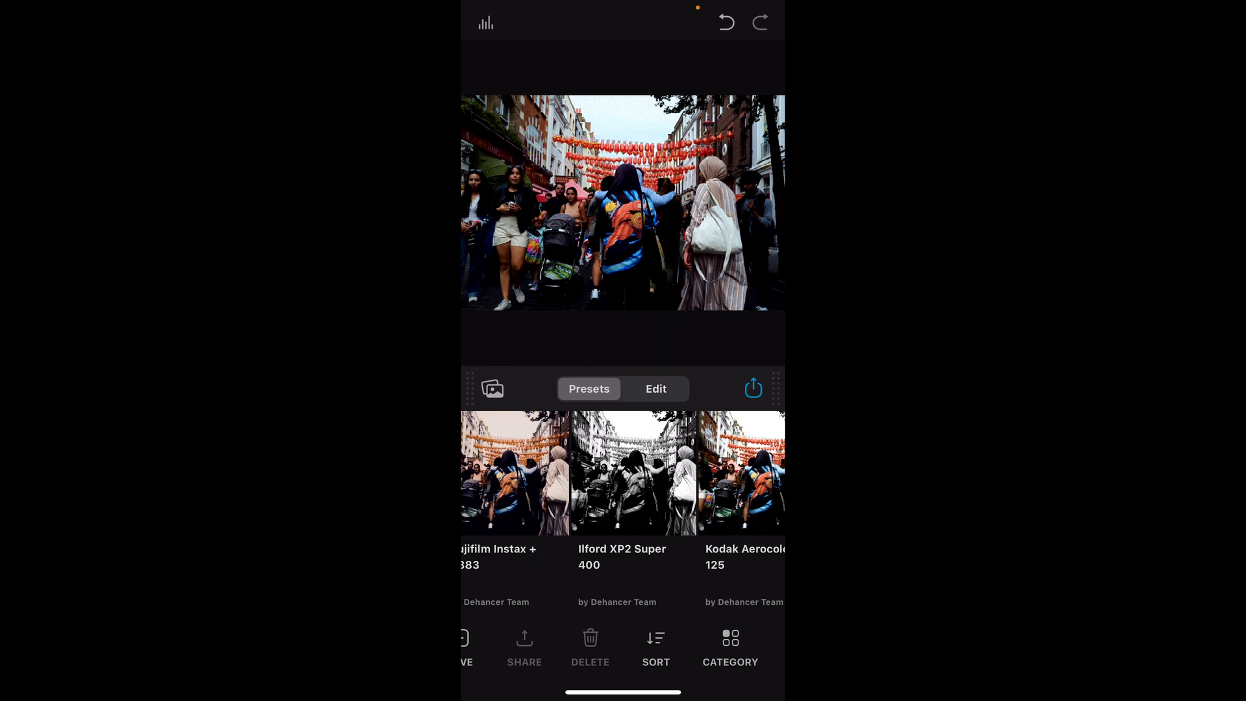
click(633, 480)
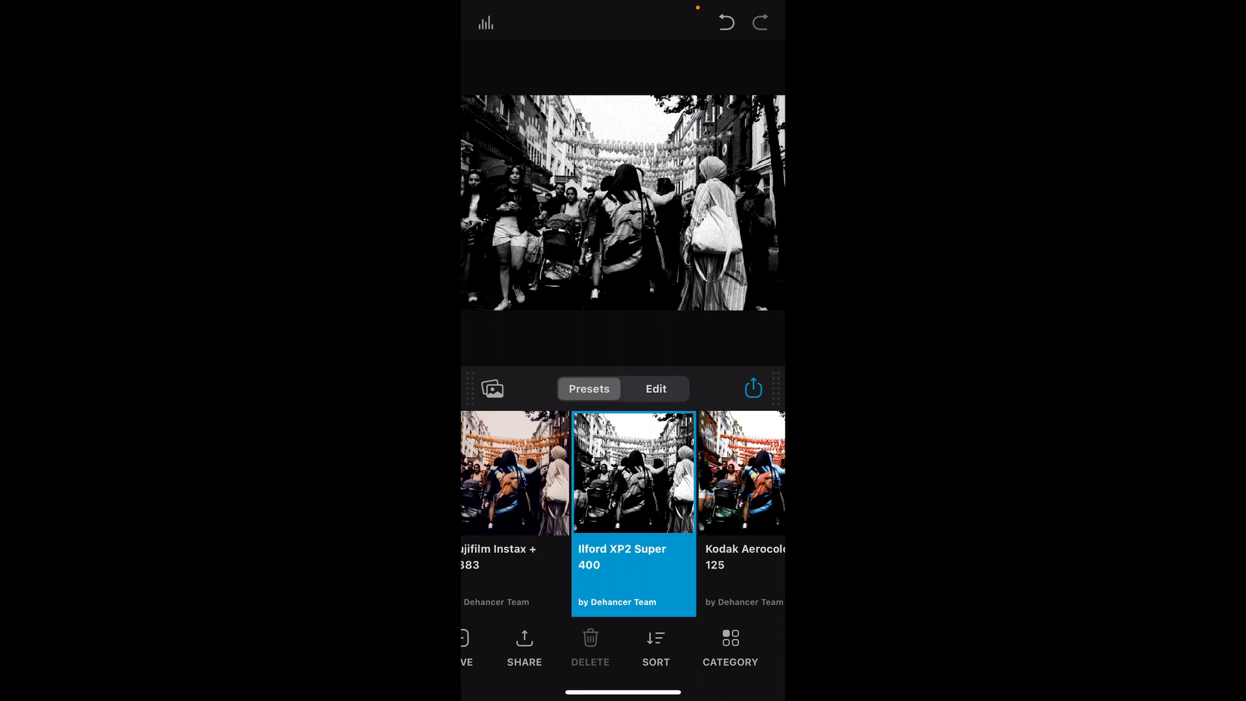
Step: Try the Kodak Eastman Double-X 5222 preset on the street photo
scroll(623, 512, right, 1)
scroll(623, 513, left, 1)
scroll(623, 513, right, 1)
scroll(623, 513, right, 3)
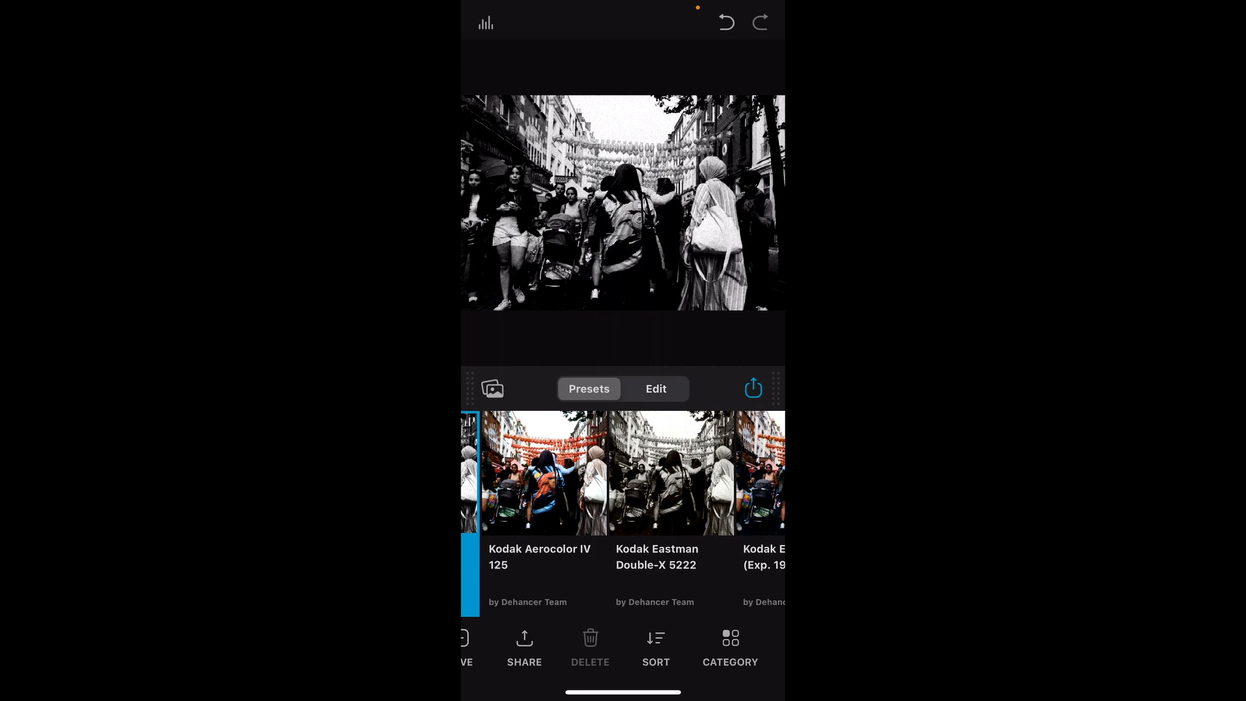
click(561, 493)
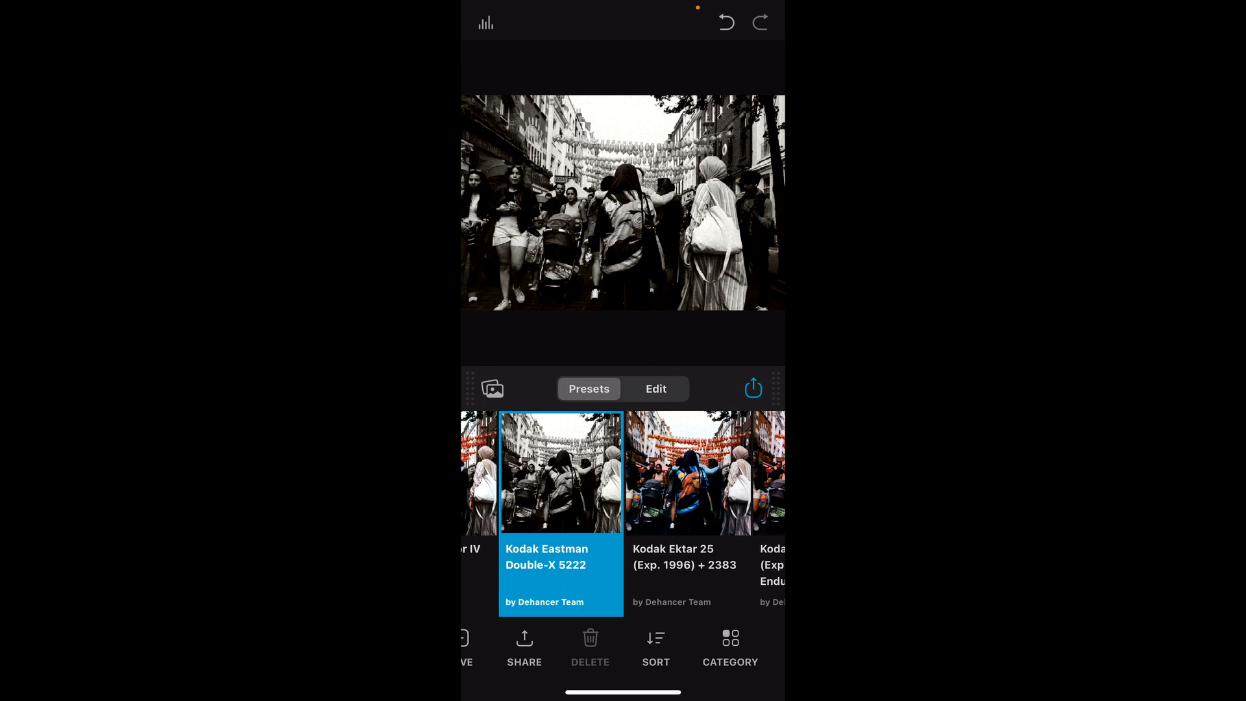
Step: Apply the Kodak Vision3 500T + 2383 preset to the street photo
scroll(623, 512, right, 3)
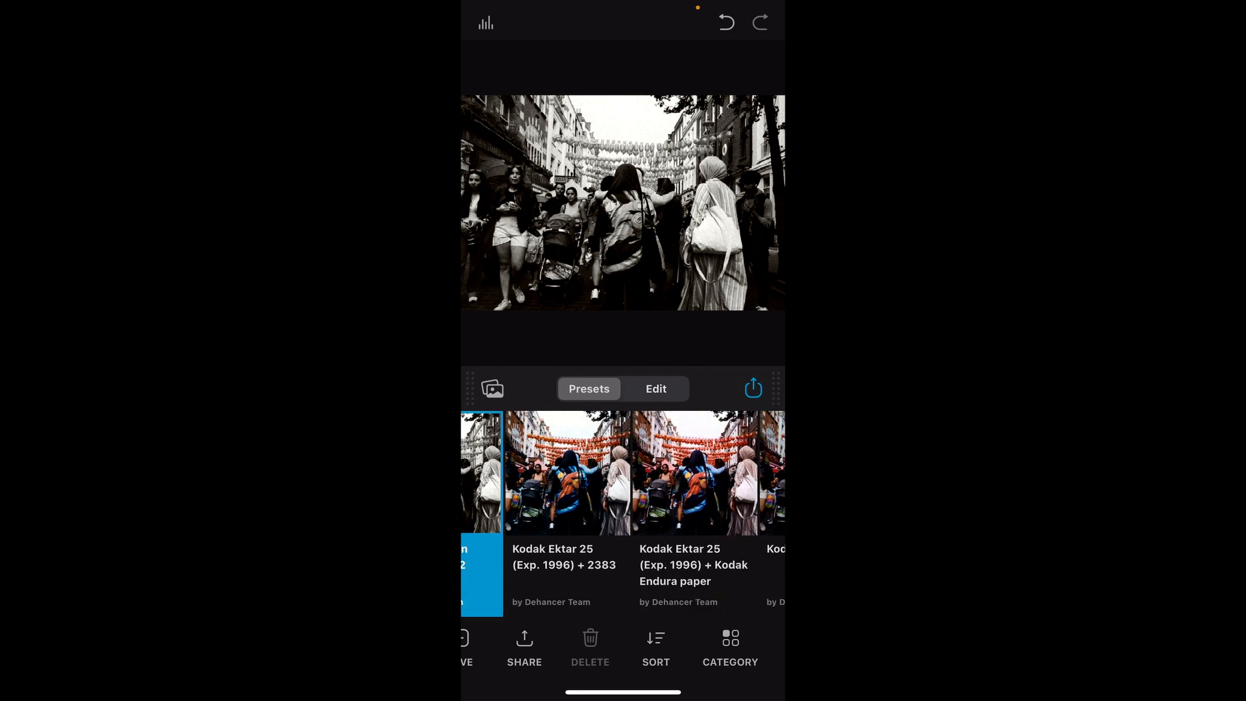
scroll(623, 493, right, 4)
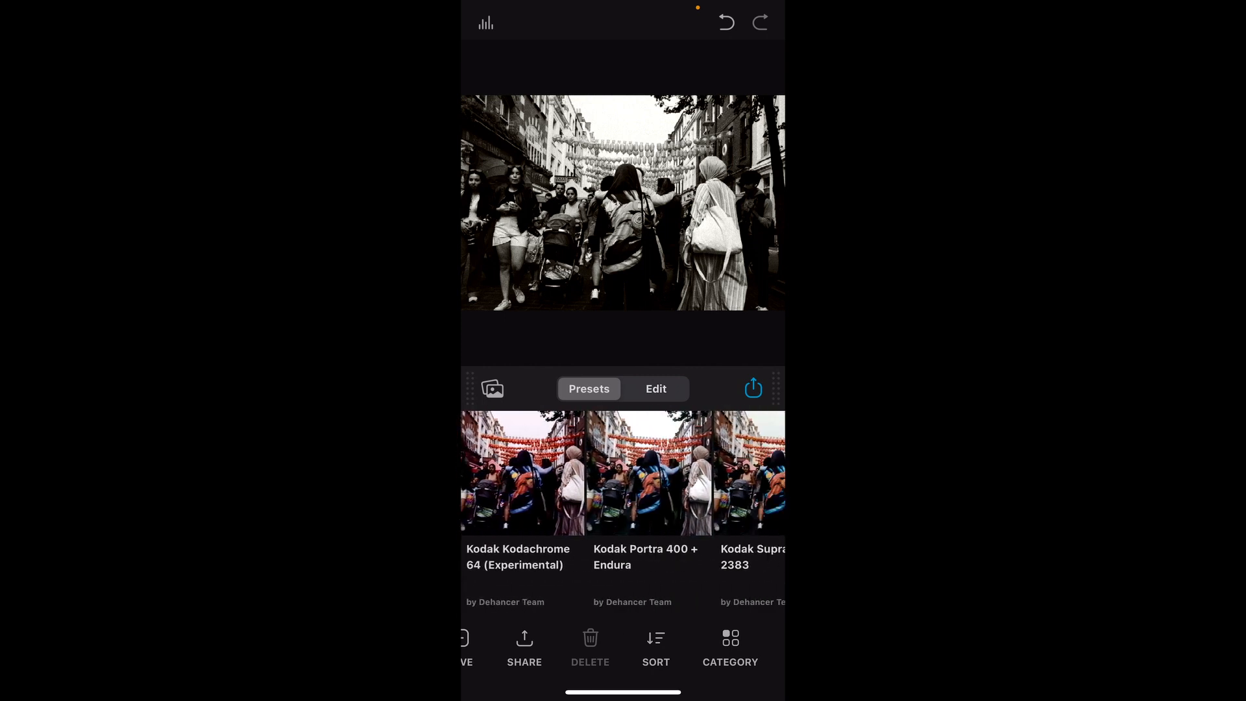
scroll(623, 493, right, 2)
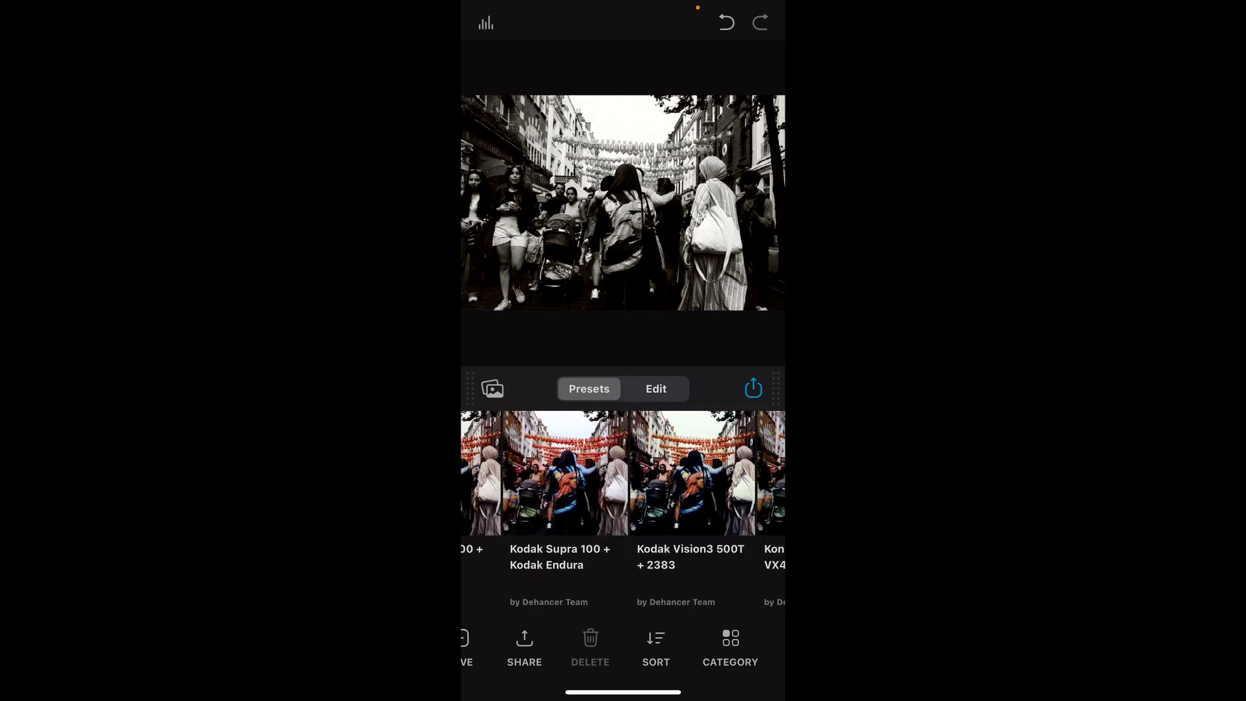
click(583, 493)
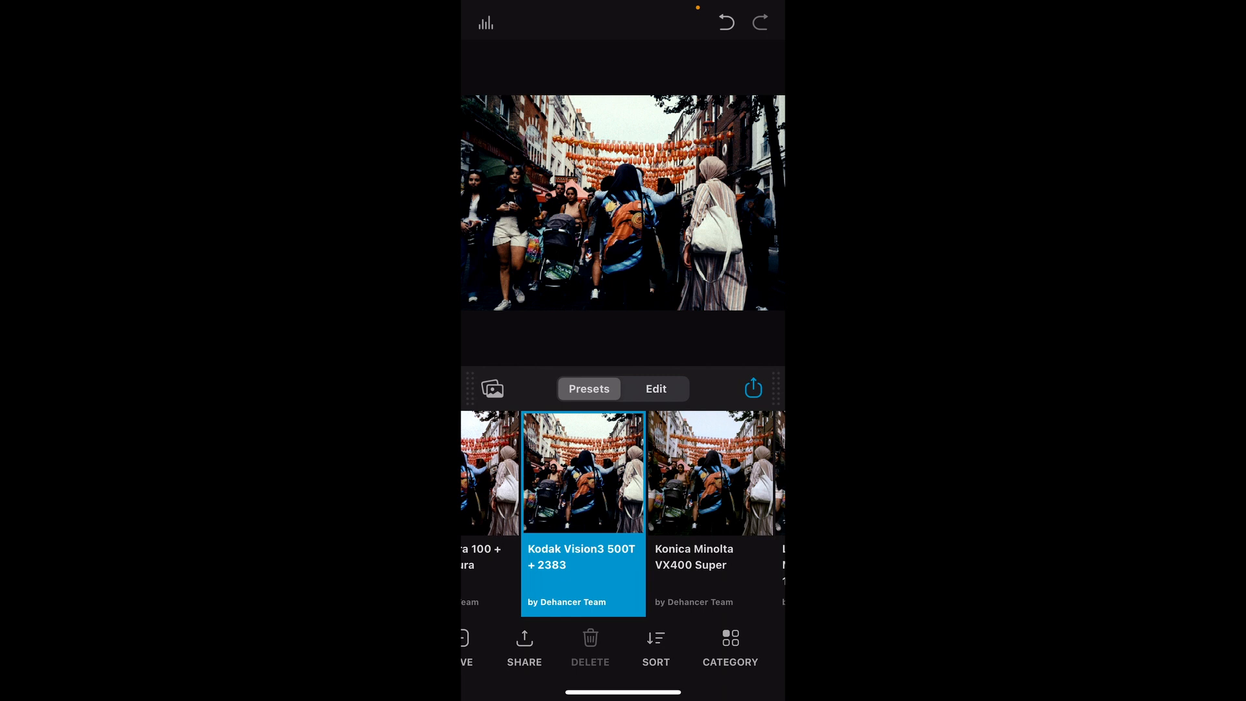
scroll(623, 647, left, 1)
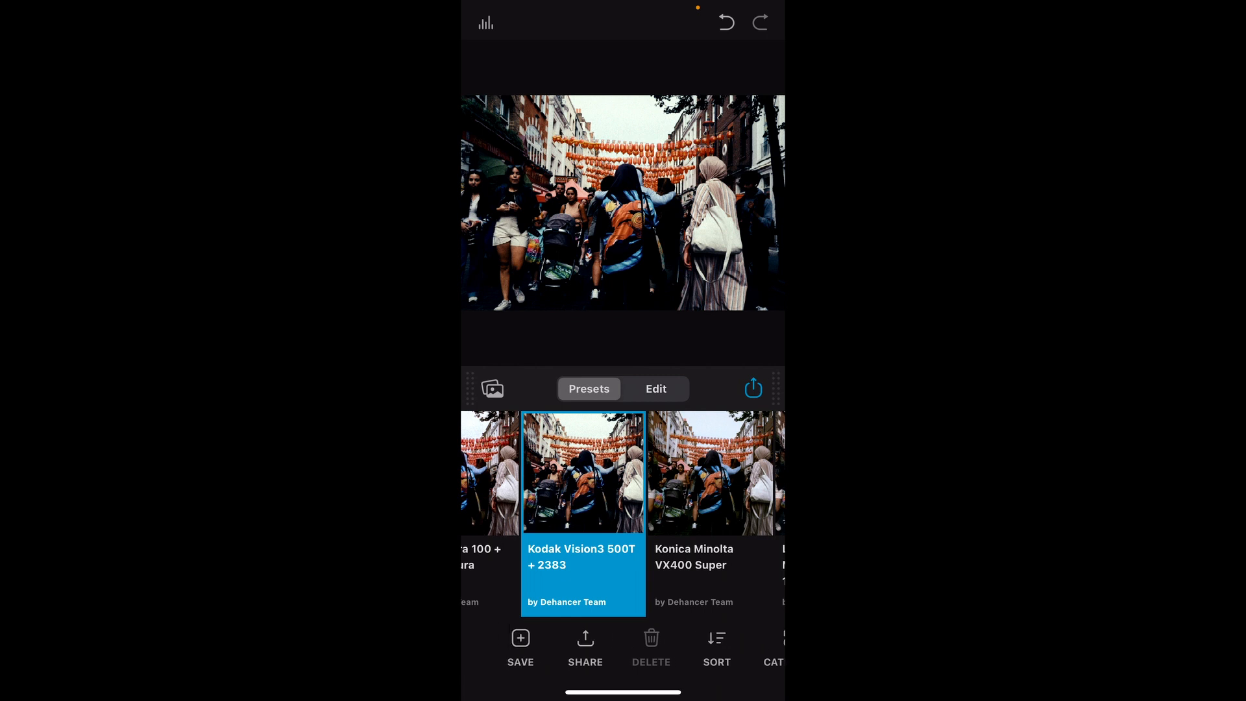
Step: Set the preset's Vignette Exposure to -0.10
click(656, 389)
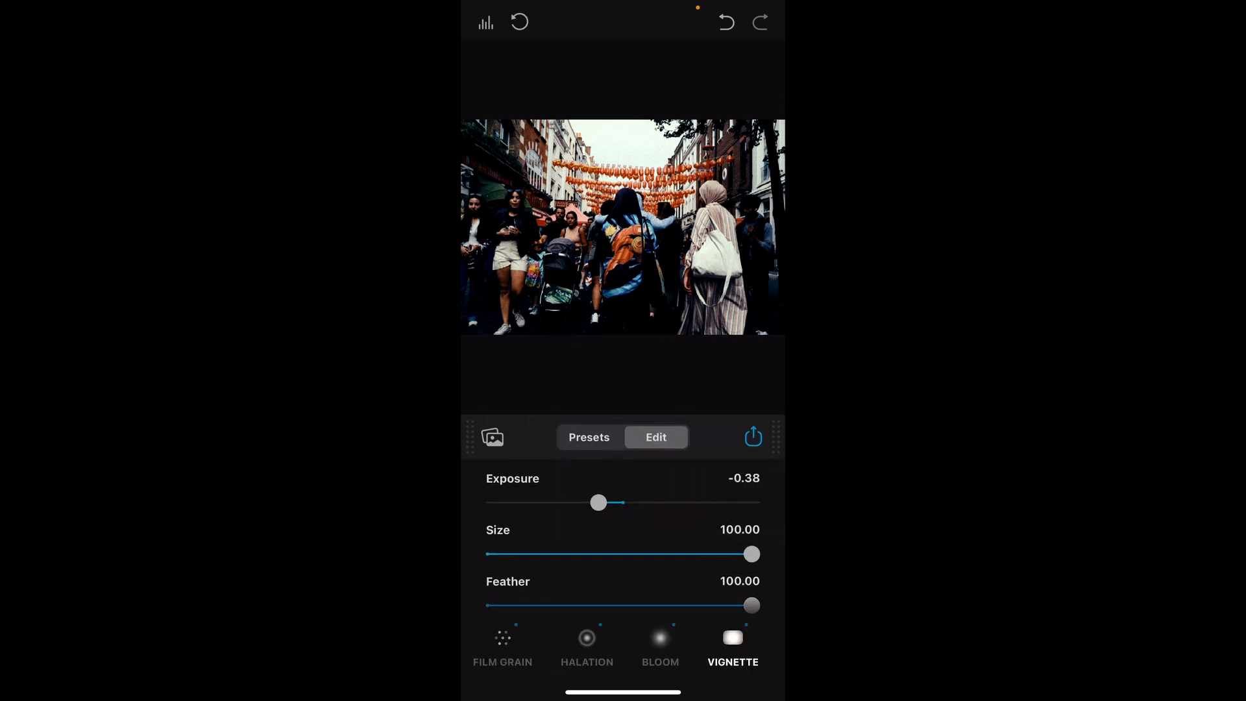
mouse_move(598, 502)
mouse_down()
mouse_move(663, 503)
mouse_move(616, 503)
mouse_up()
scroll(623, 647, left, 3)
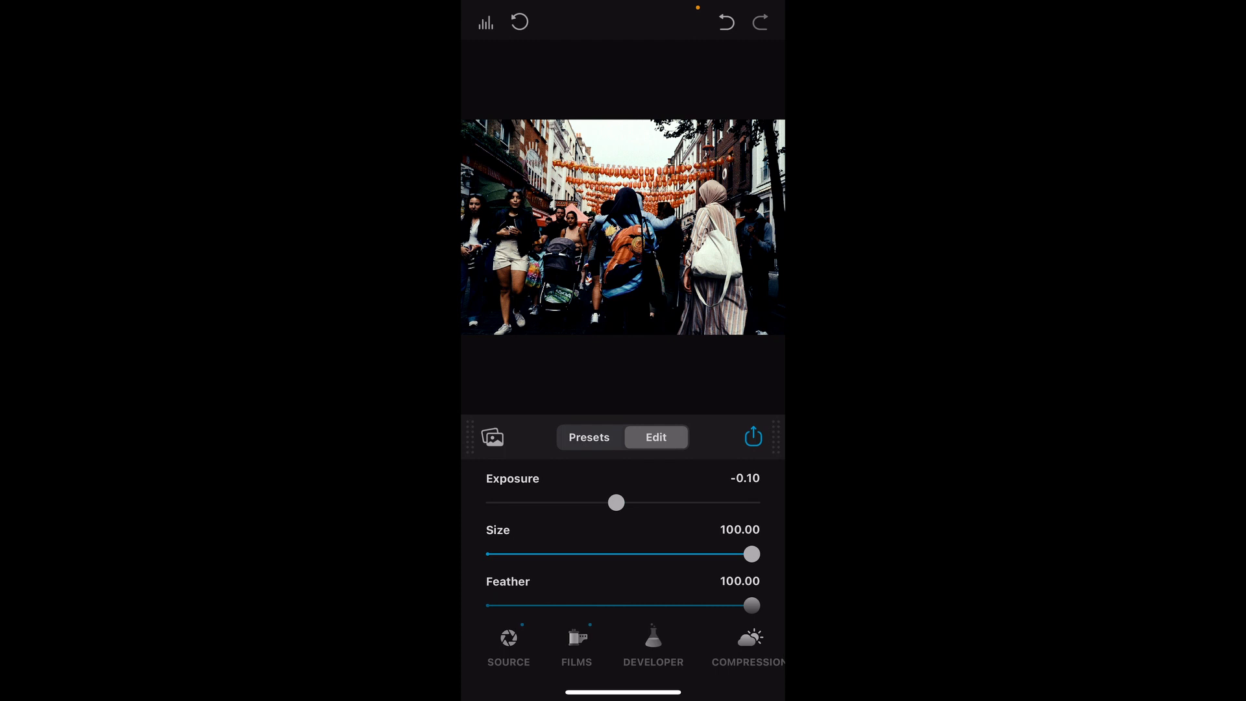
Step: Set the source Exposure Comp. to 0.32 and switch the film to Kodak Vision3 50D
click(510, 646)
drag(624, 502, 639, 502)
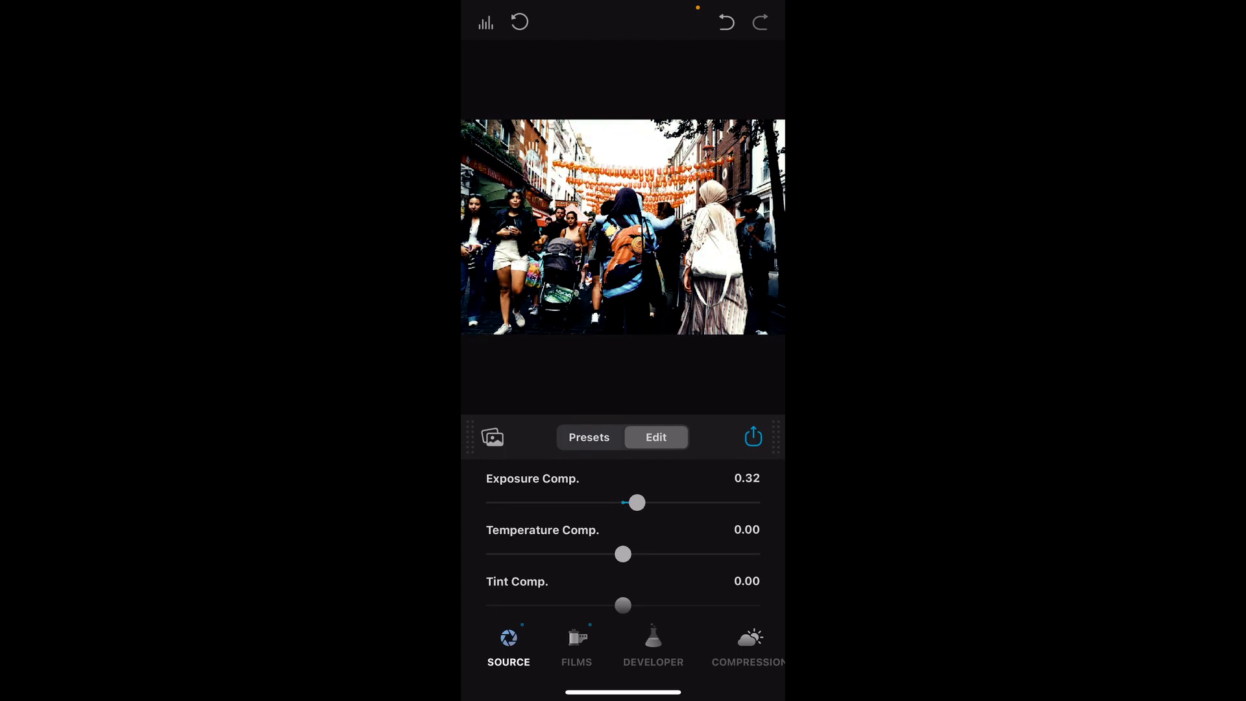
scroll(622, 539, down, 2)
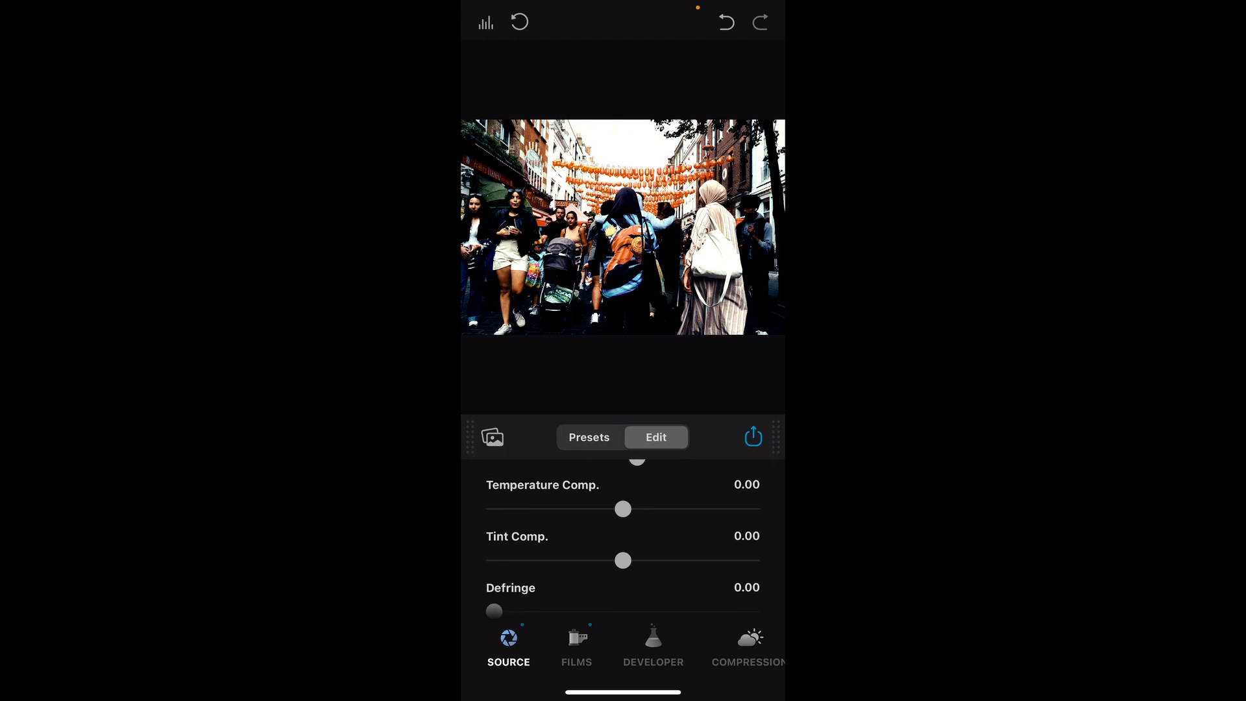
scroll(623, 539, down, 3)
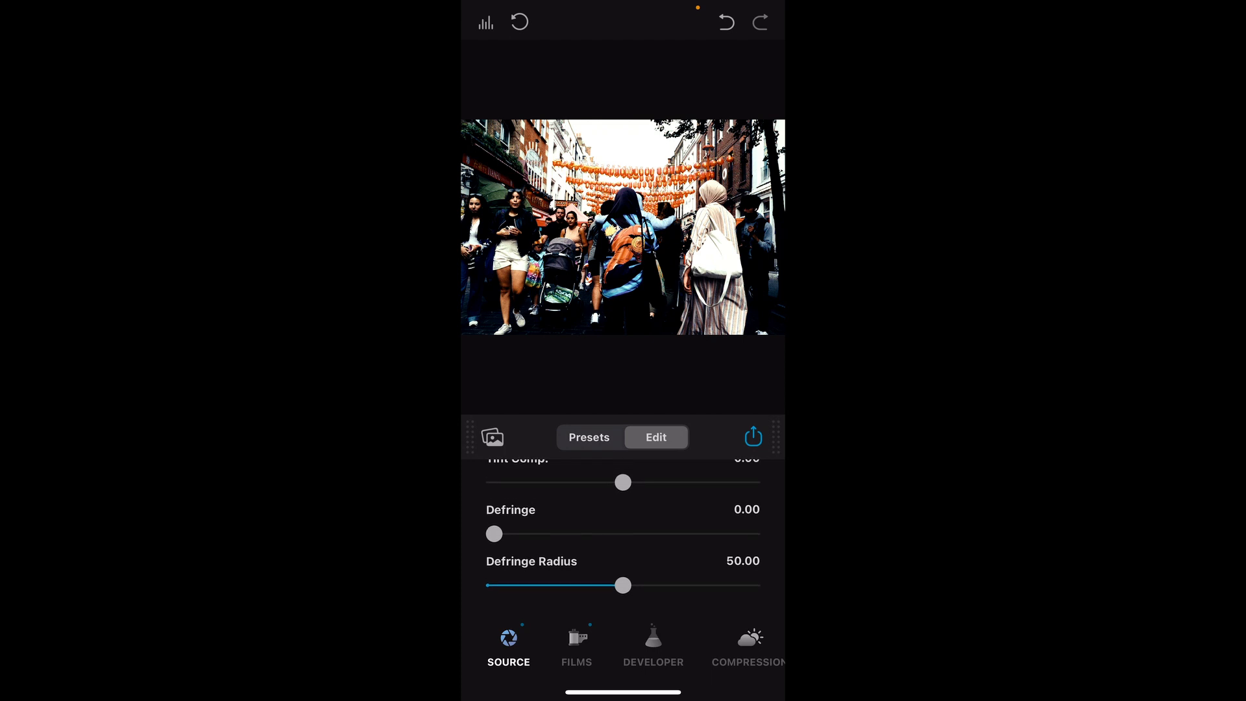
click(576, 645)
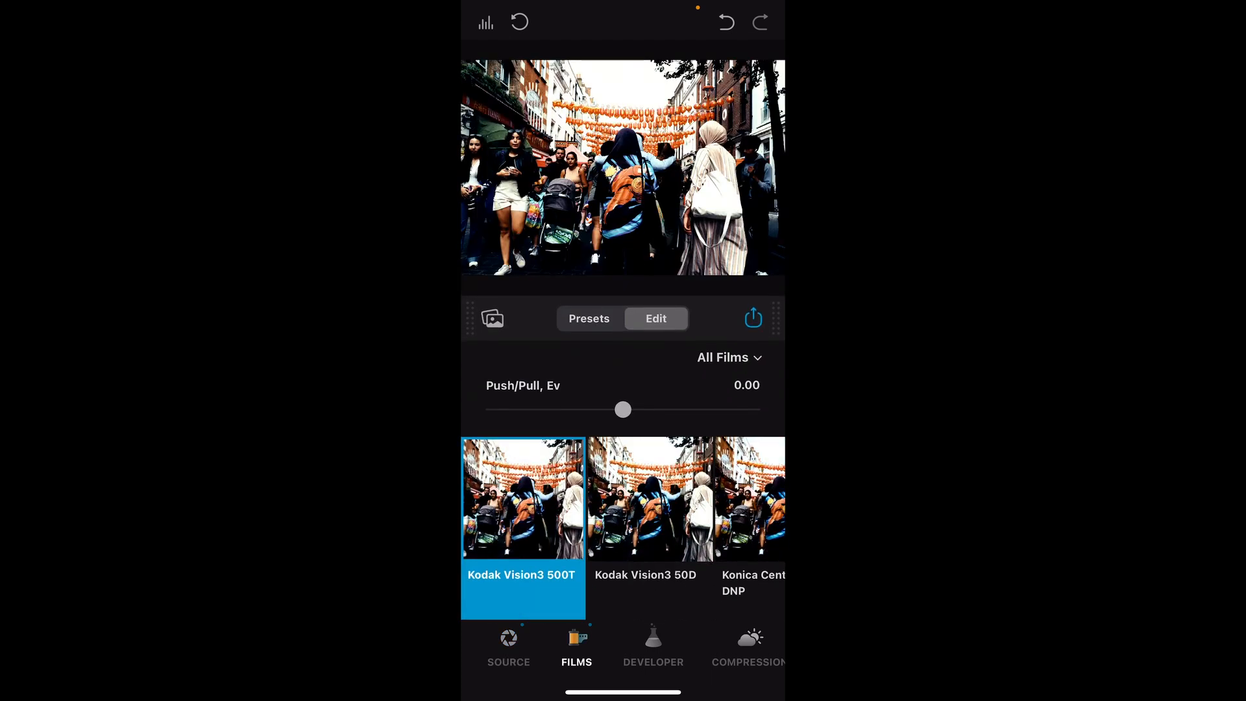
click(650, 519)
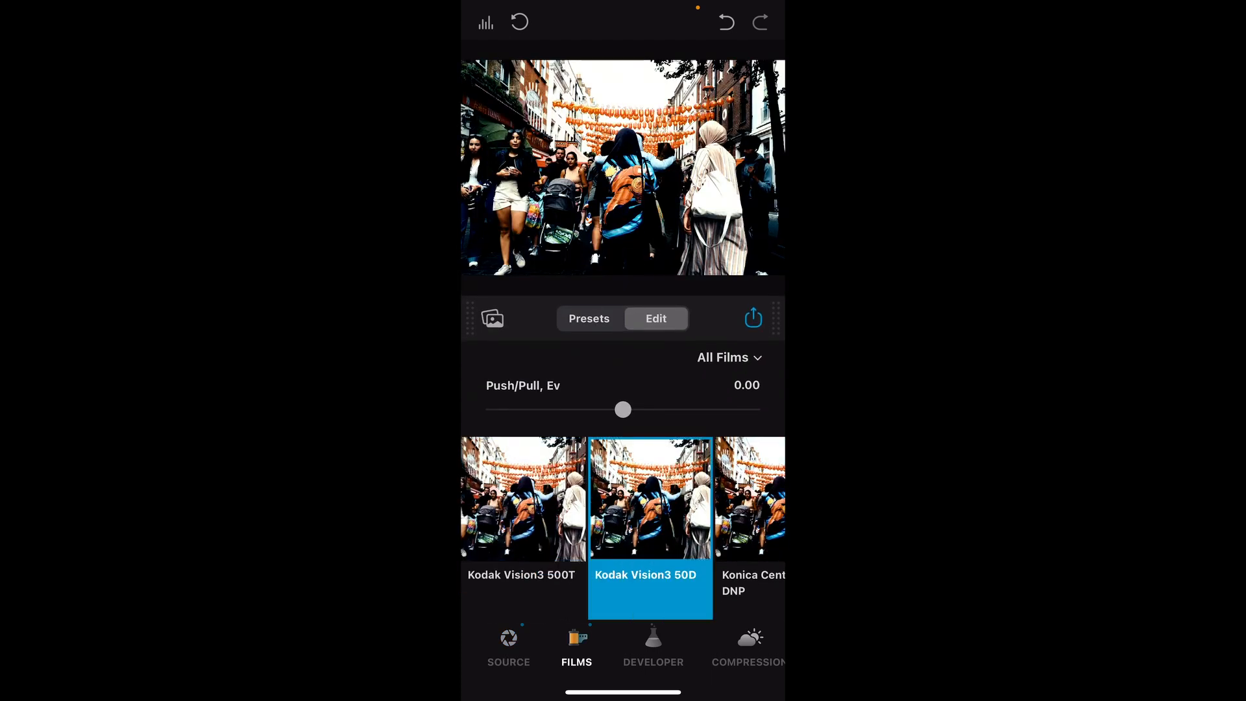
Step: Try a Developer Contrast Boost of -39.13 and check the photo's export options without exporting
click(652, 646)
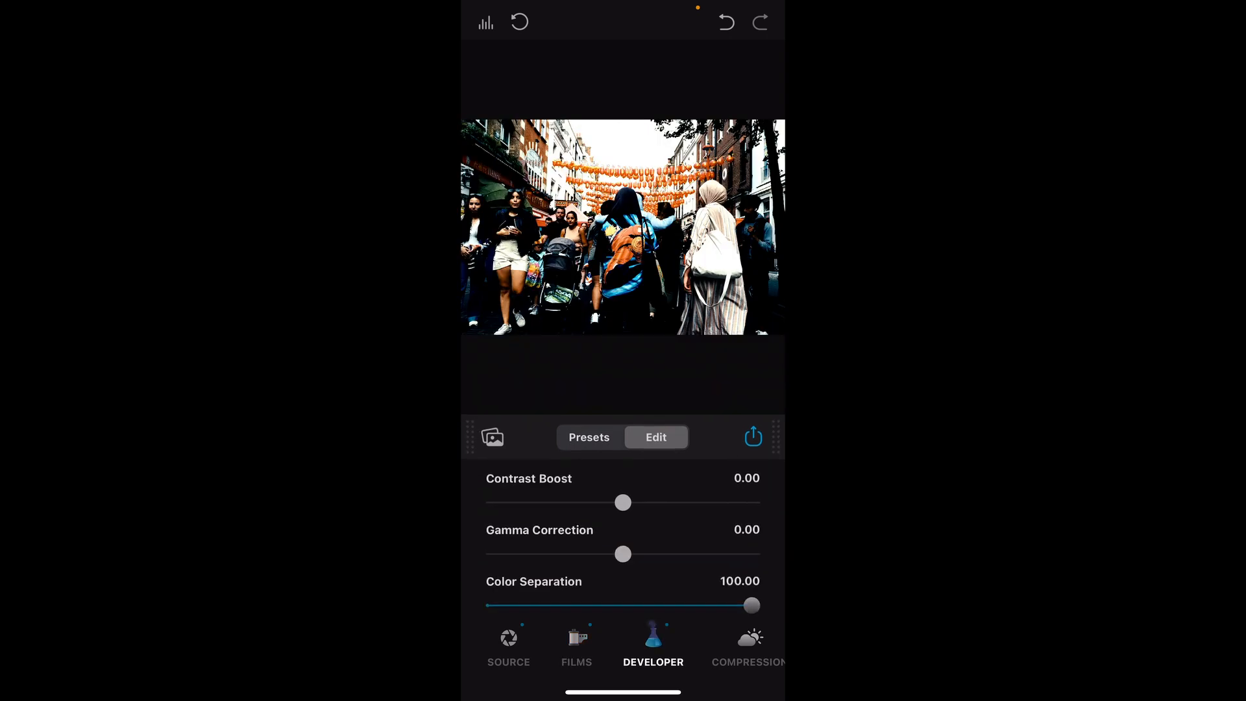
drag(622, 502, 572, 502)
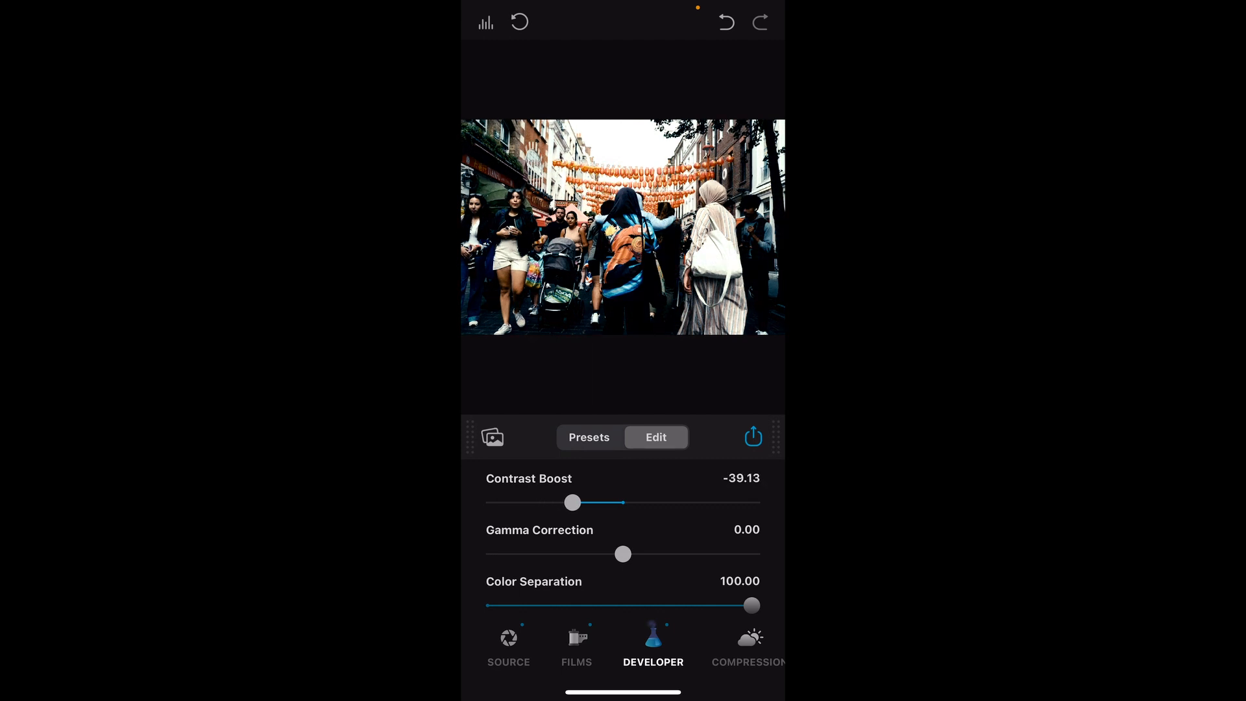
click(752, 436)
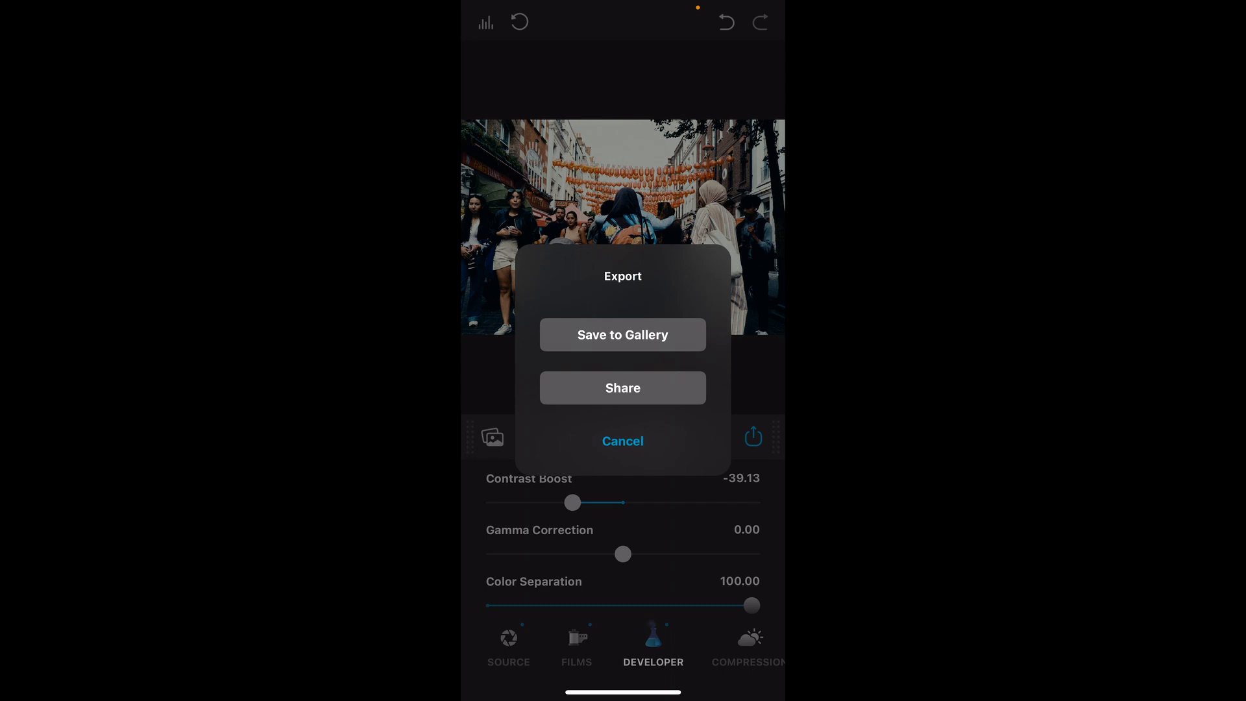
click(623, 442)
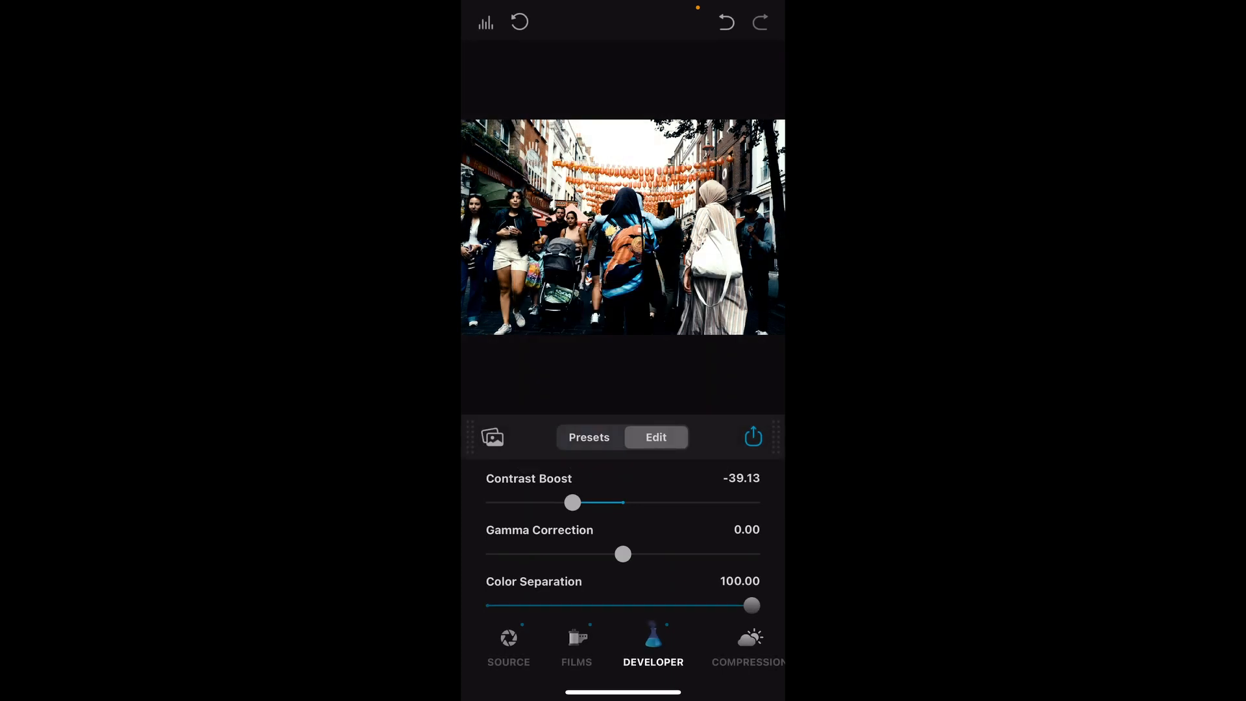
Step: Show the histogram and set the Developer Contrast Boost to -6.23
click(486, 22)
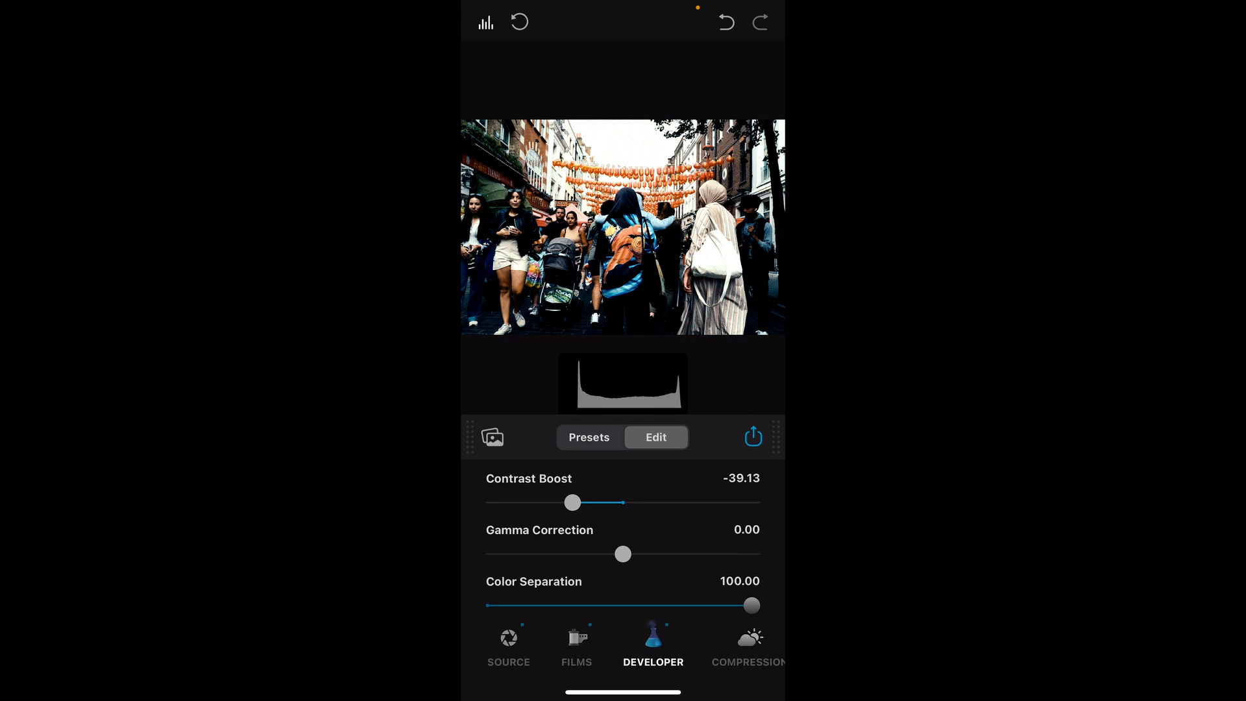
drag(572, 502, 618, 502)
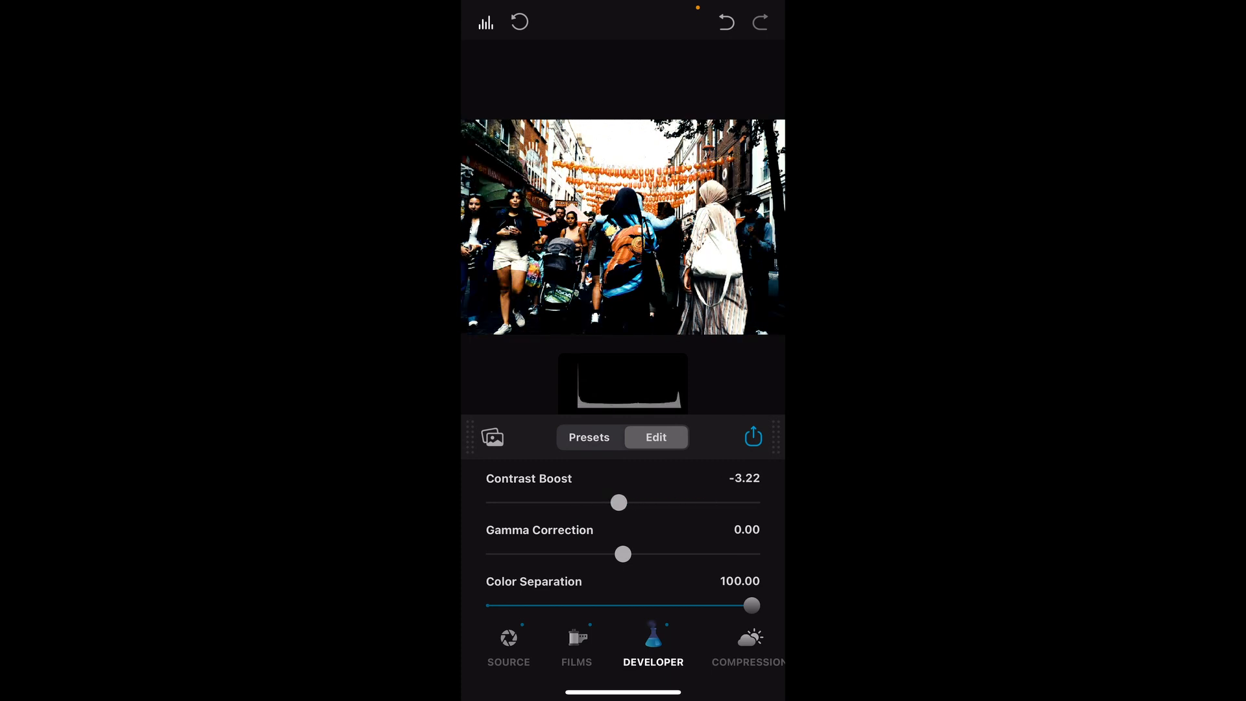
Step: Hide the histogram and examine the available controls for Compression, Halation and Vignette
drag(749, 648, 638, 648)
click(639, 645)
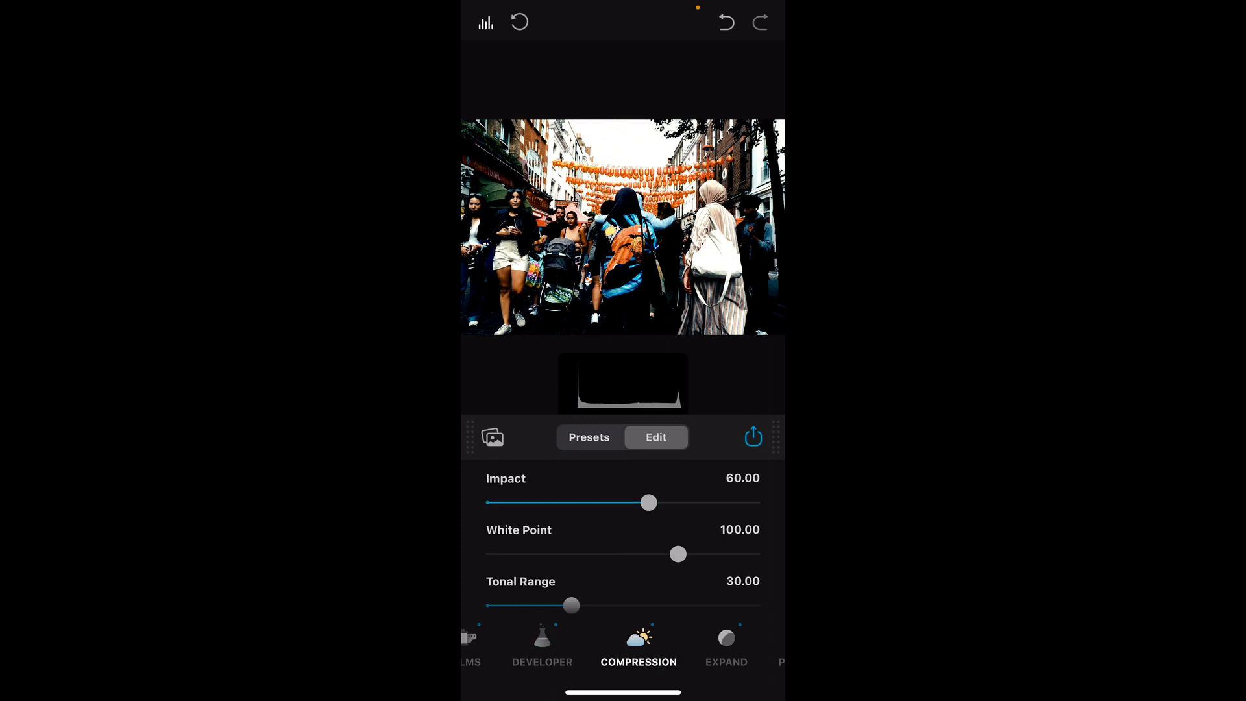
click(485, 23)
scroll(623, 649, right, 7)
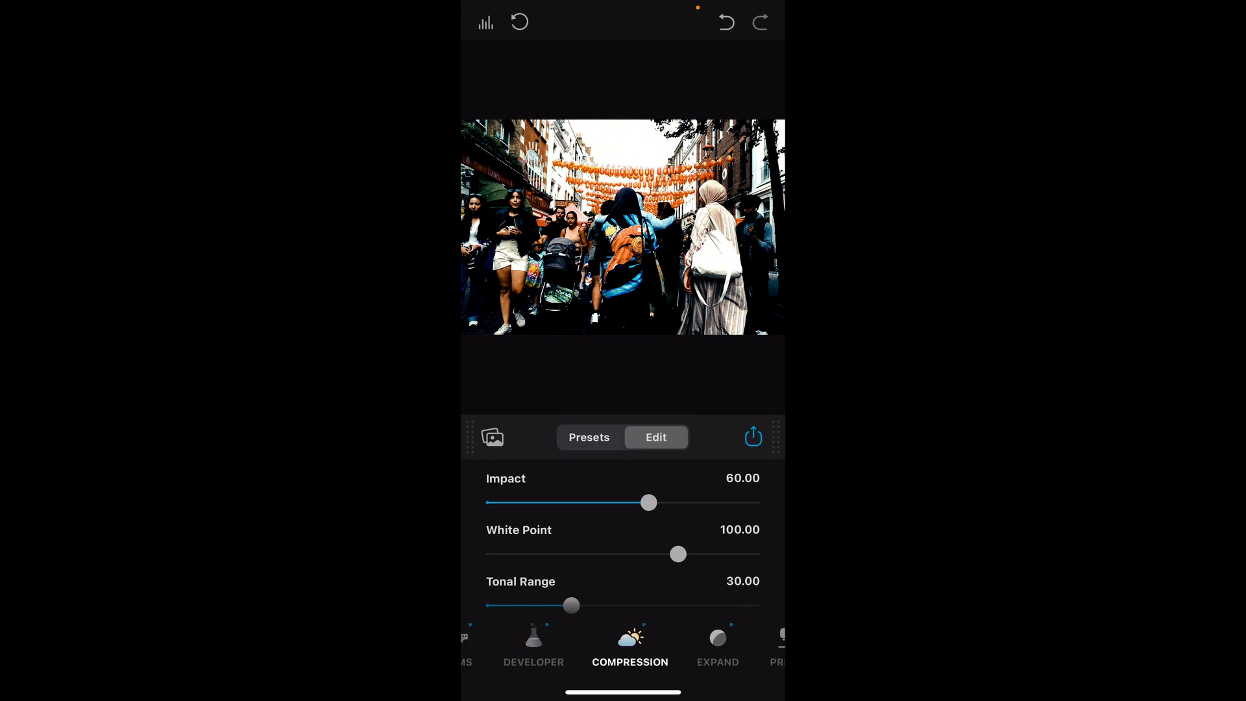
scroll(730, 617, left, 8)
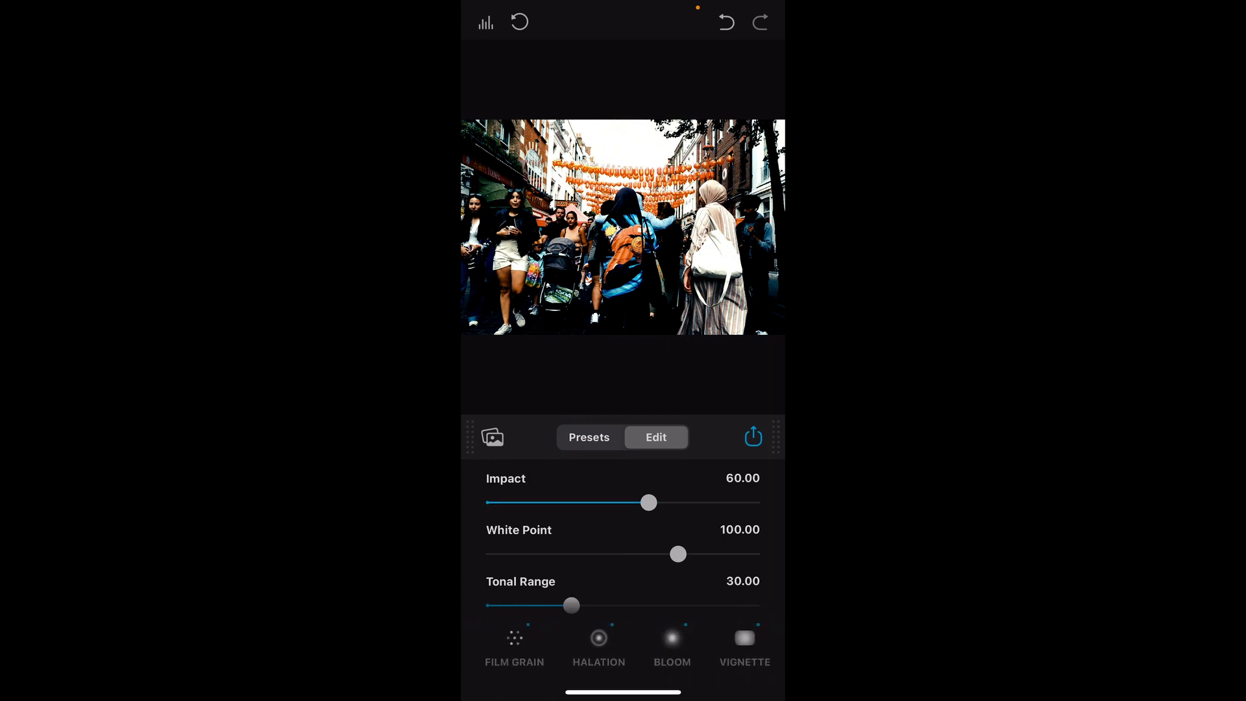
scroll(730, 617, right, 8)
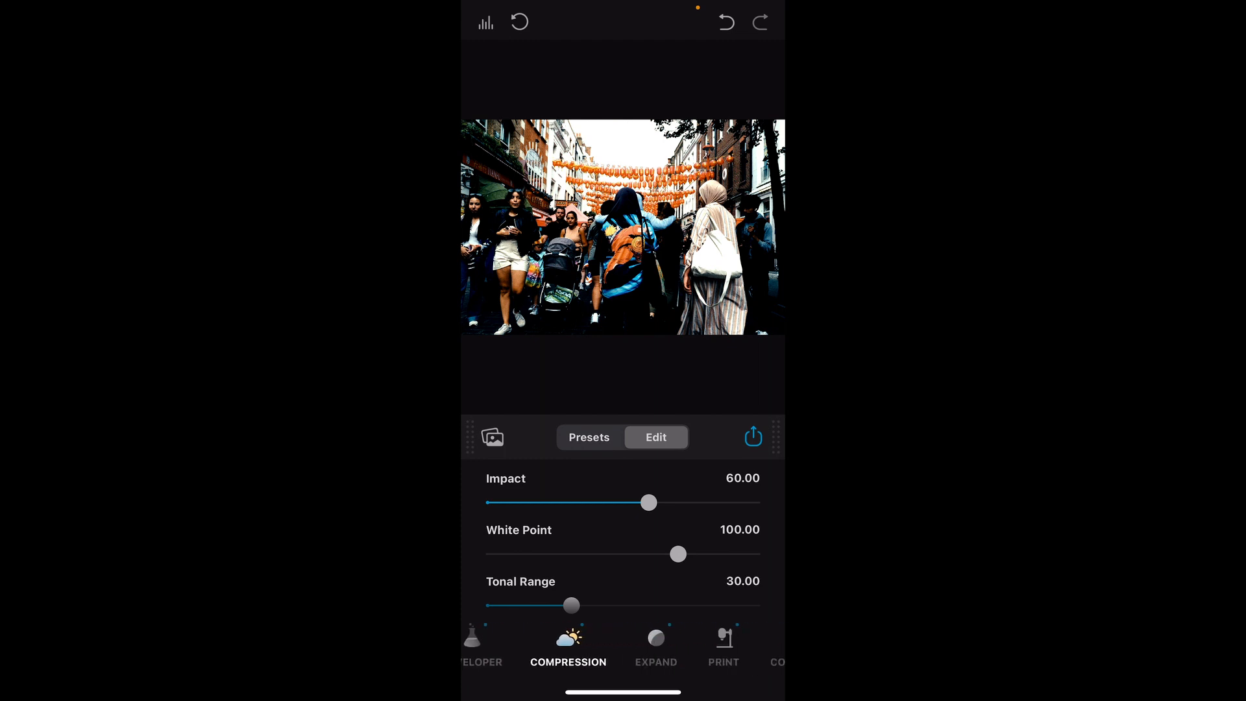
scroll(730, 617, down, 3)
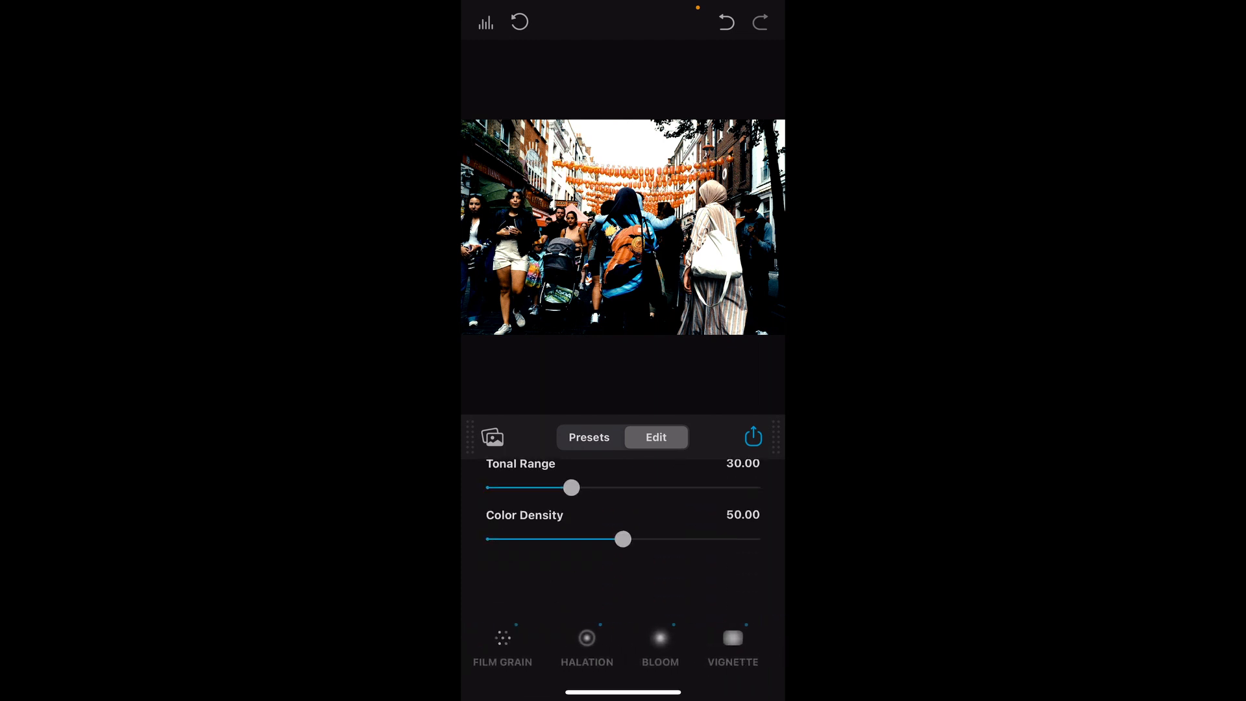
scroll(730, 617, up, 5)
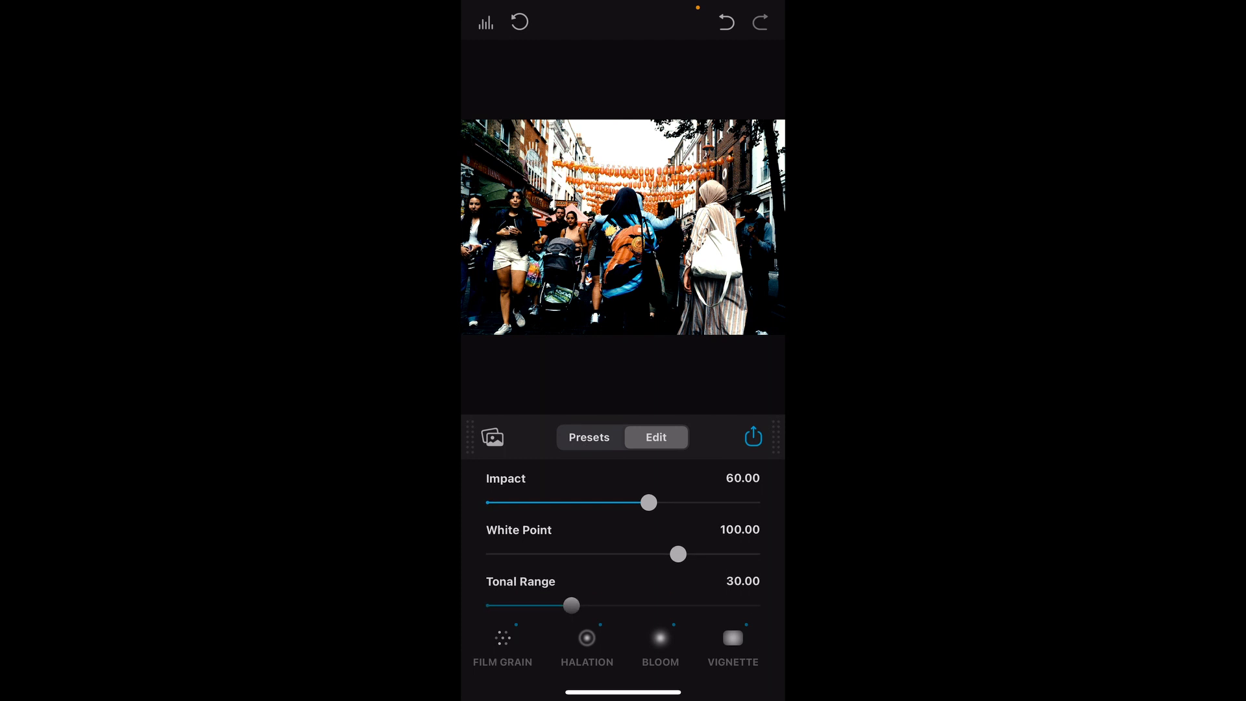
scroll(730, 617, down, 3)
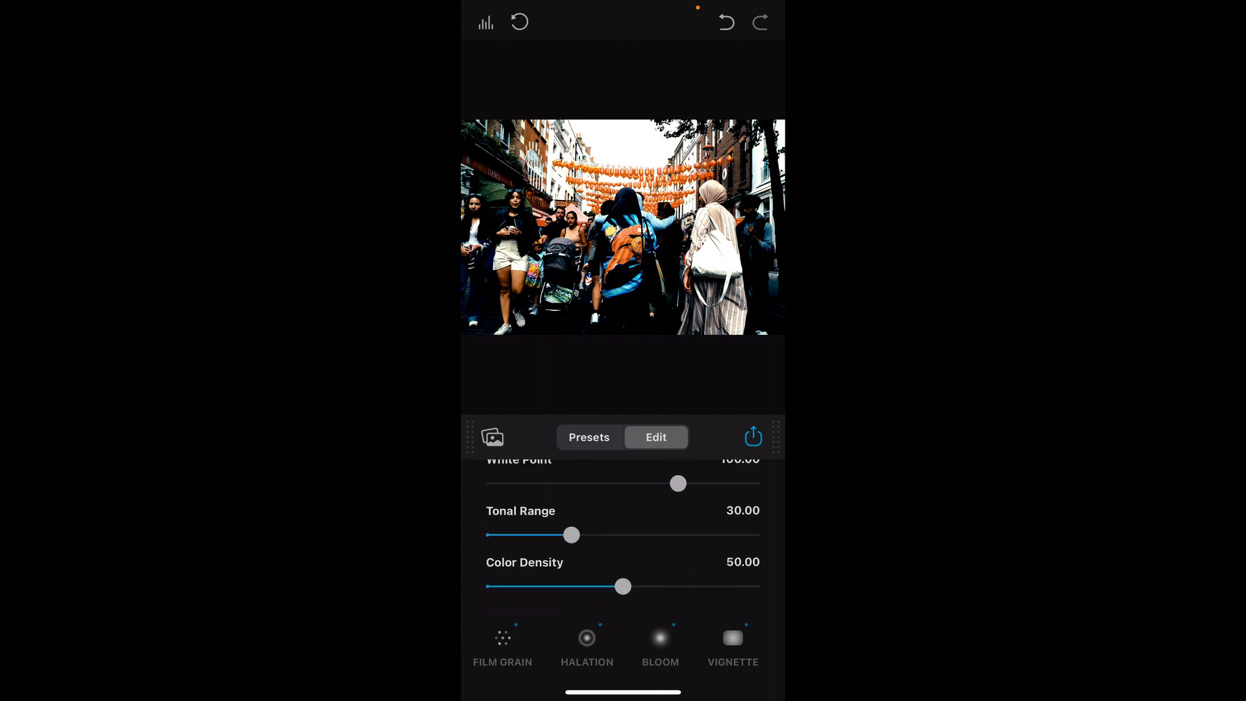
scroll(731, 617, down, 1)
scroll(730, 617, up, 4)
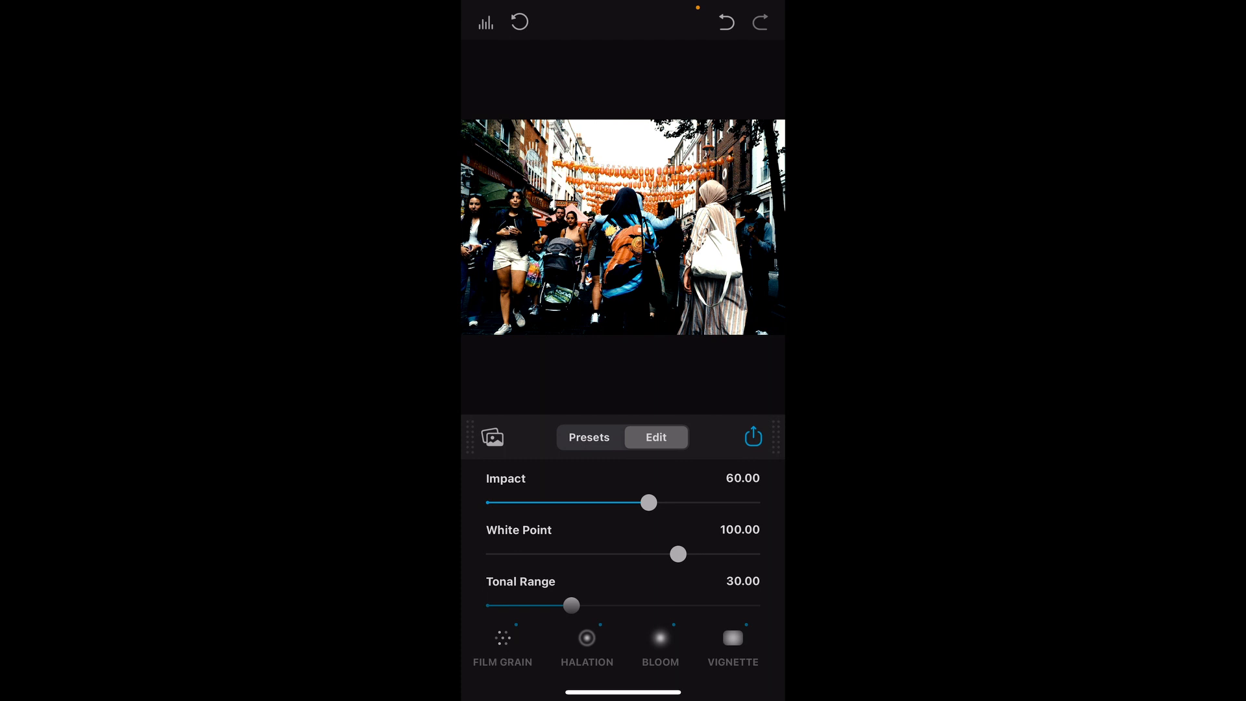
scroll(730, 617, down, 10)
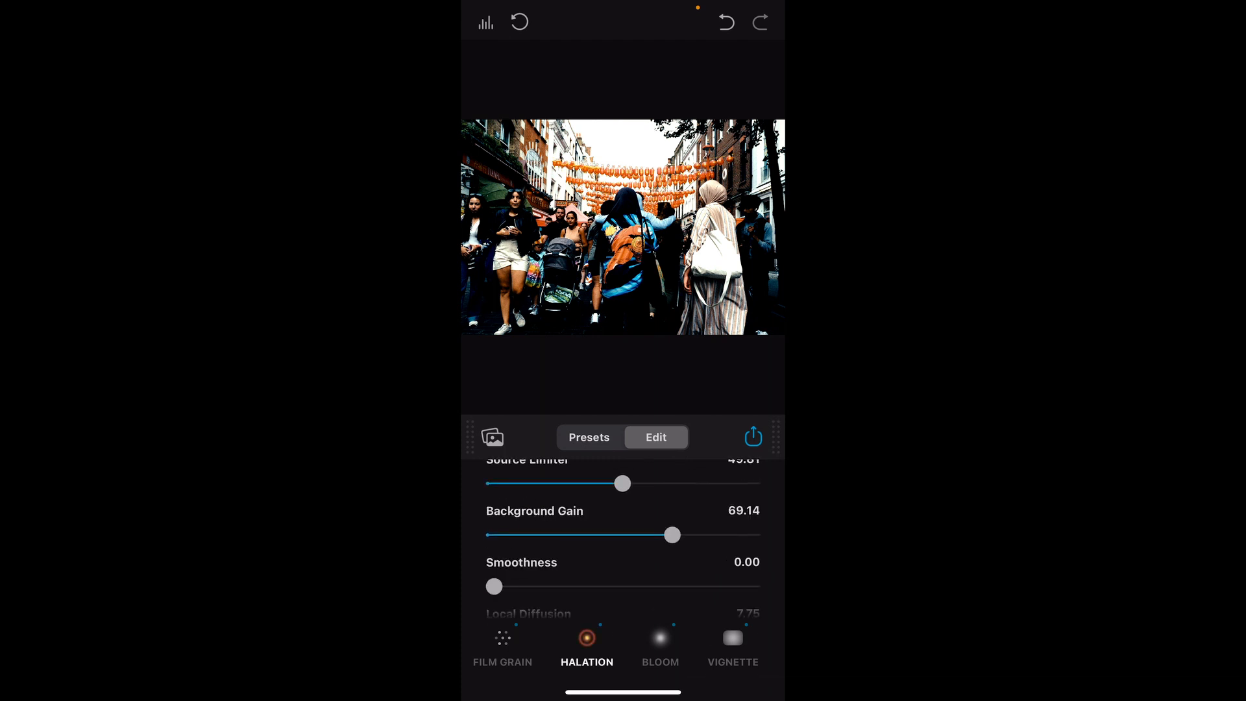
scroll(731, 617, down, 8)
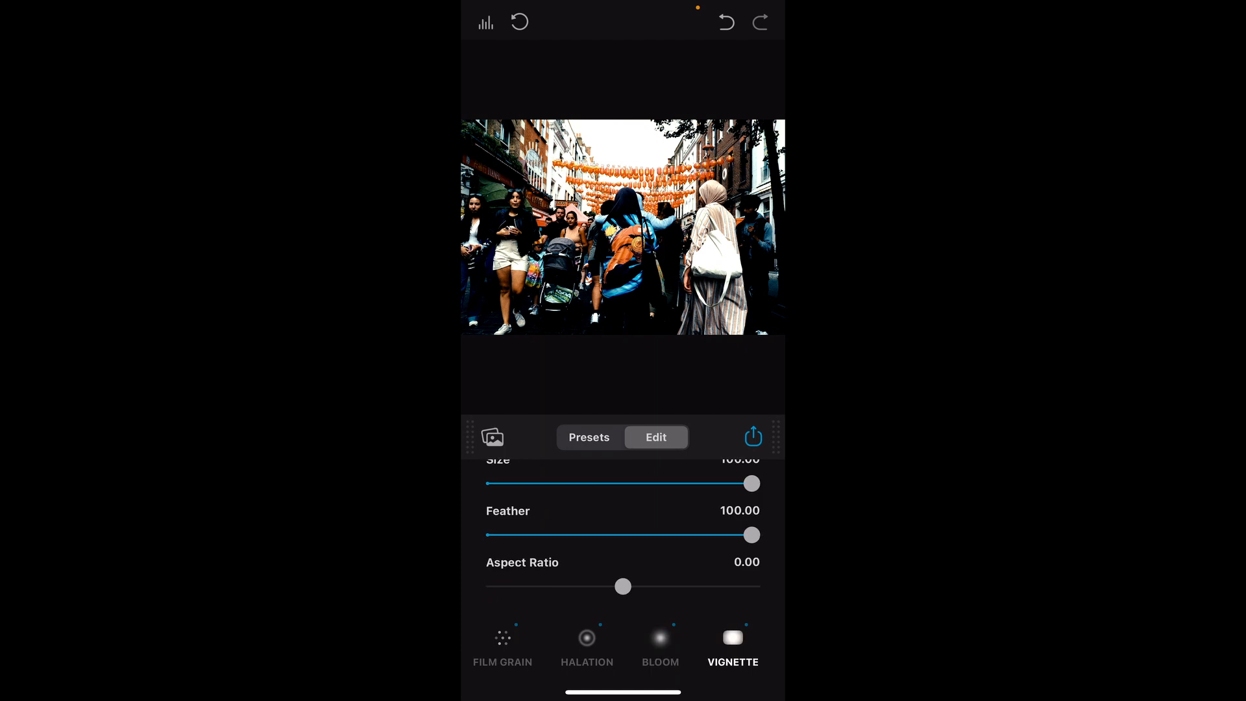
scroll(731, 616, up, 2)
mouse_move(752, 554)
mouse_down()
mouse_move(714, 554)
mouse_move(751, 554)
mouse_up()
scroll(660, 646, right, 1)
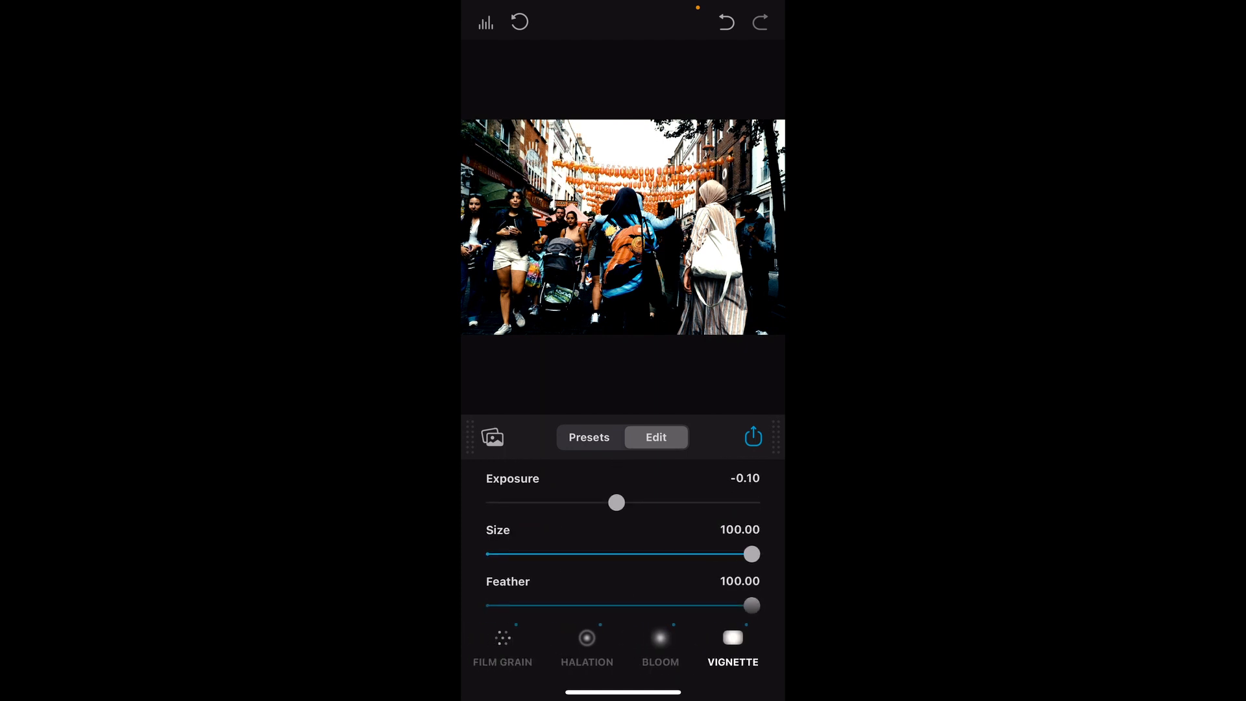
Step: Set the Halation Amplify to 40.27 and Source Limiter to 34.43
click(585, 648)
drag(556, 502, 598, 502)
drag(623, 553, 583, 554)
Step: Examine the Film Grain controls and the range of other effect categories, ending at the Developer settings
drag(586, 647, 675, 647)
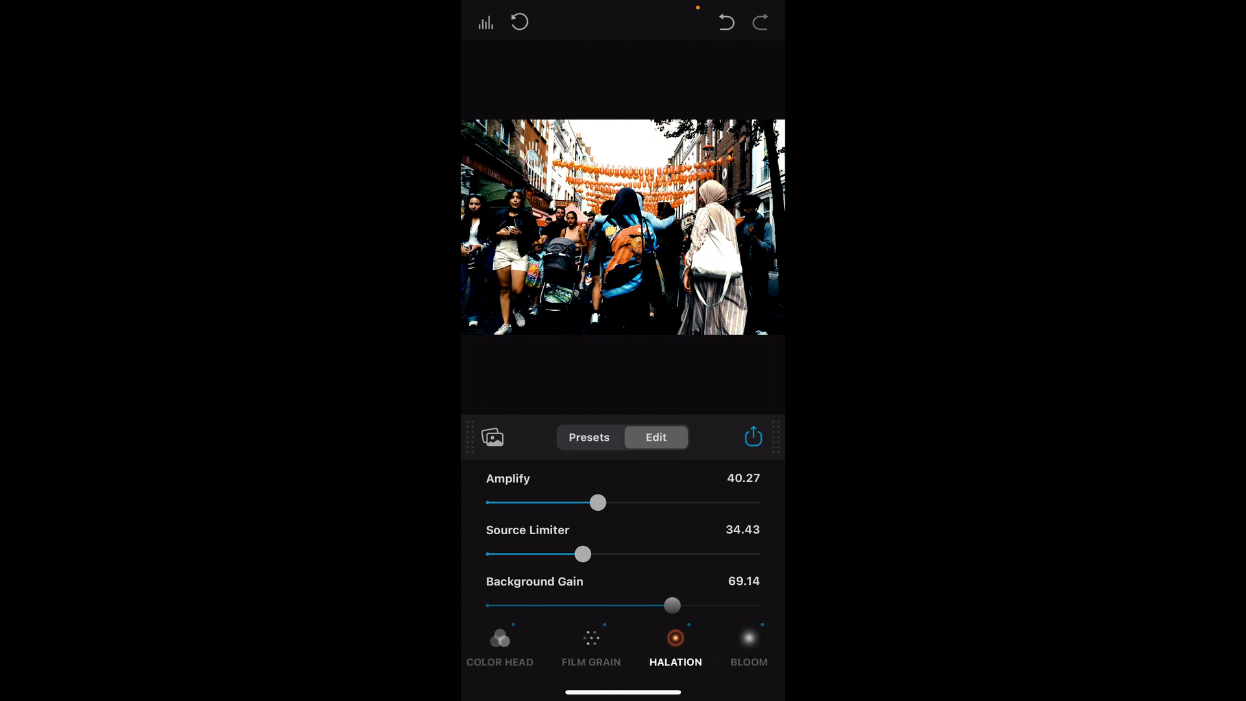
click(591, 647)
scroll(623, 558, down, 5)
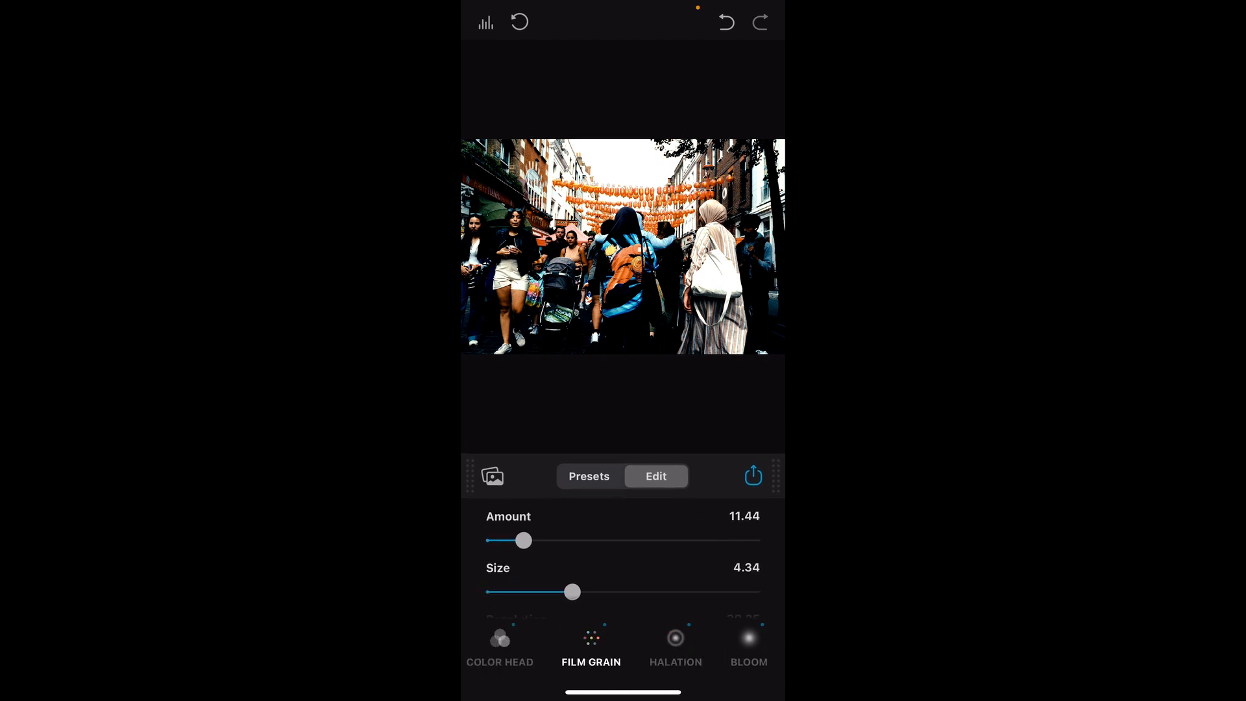
scroll(622, 558, up, 5)
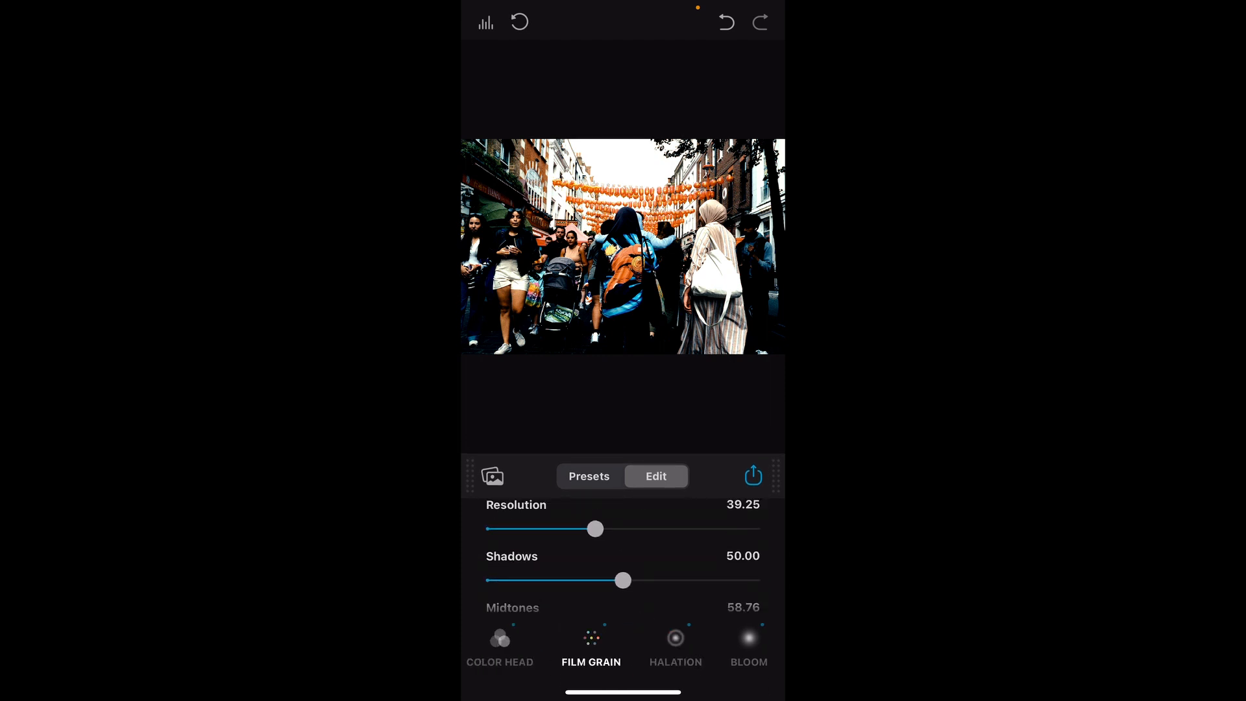
scroll(623, 558, down, 3)
scroll(622, 558, down, 1)
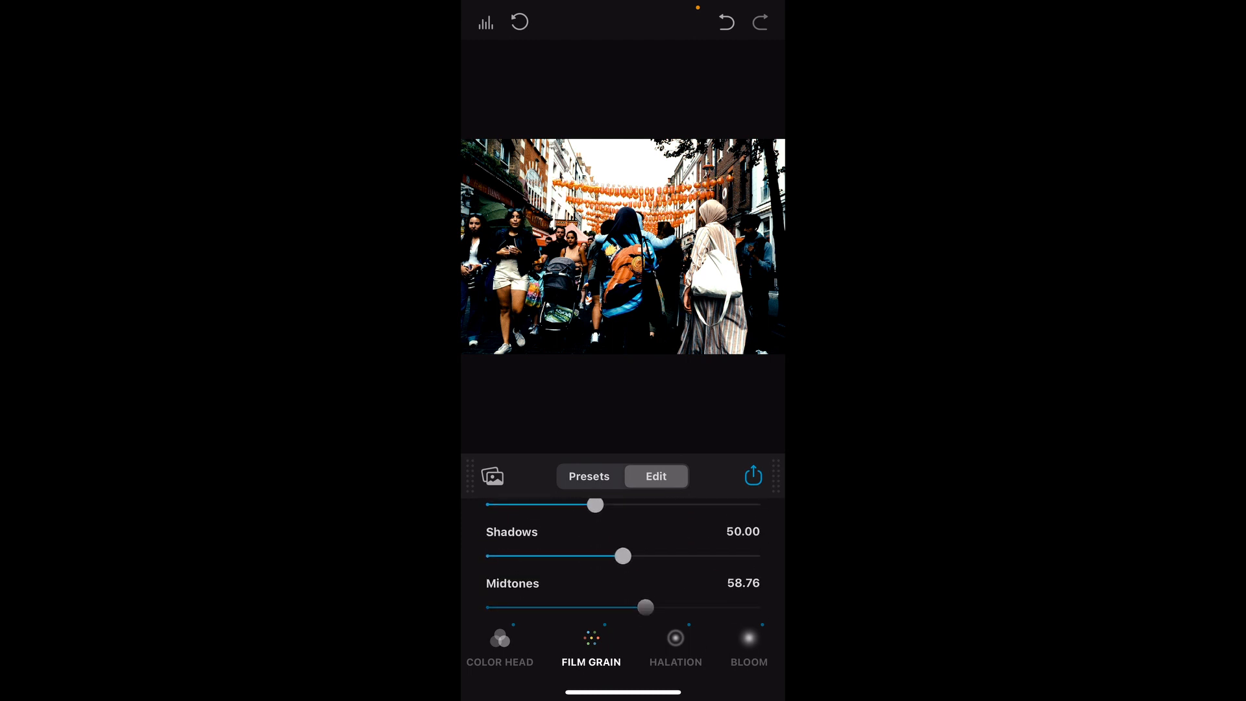
scroll(623, 649, left, 5)
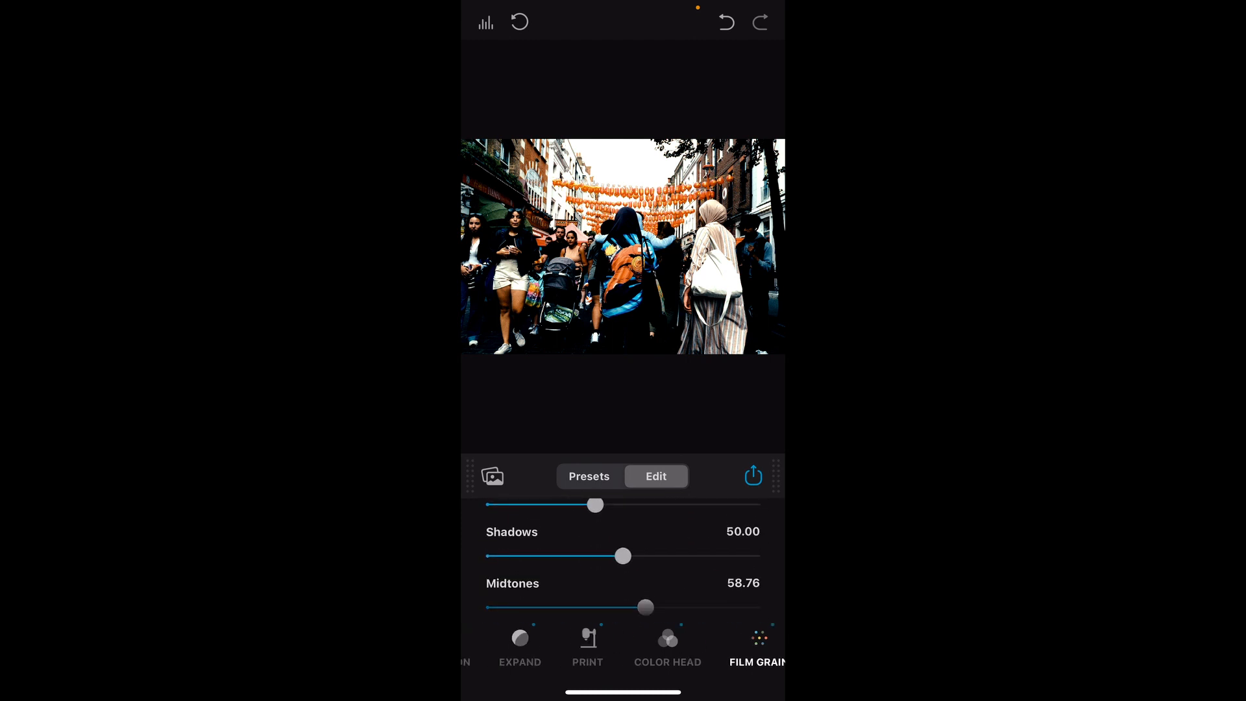
scroll(623, 649, left, 3)
scroll(623, 649, right, 6)
scroll(623, 649, right, 4)
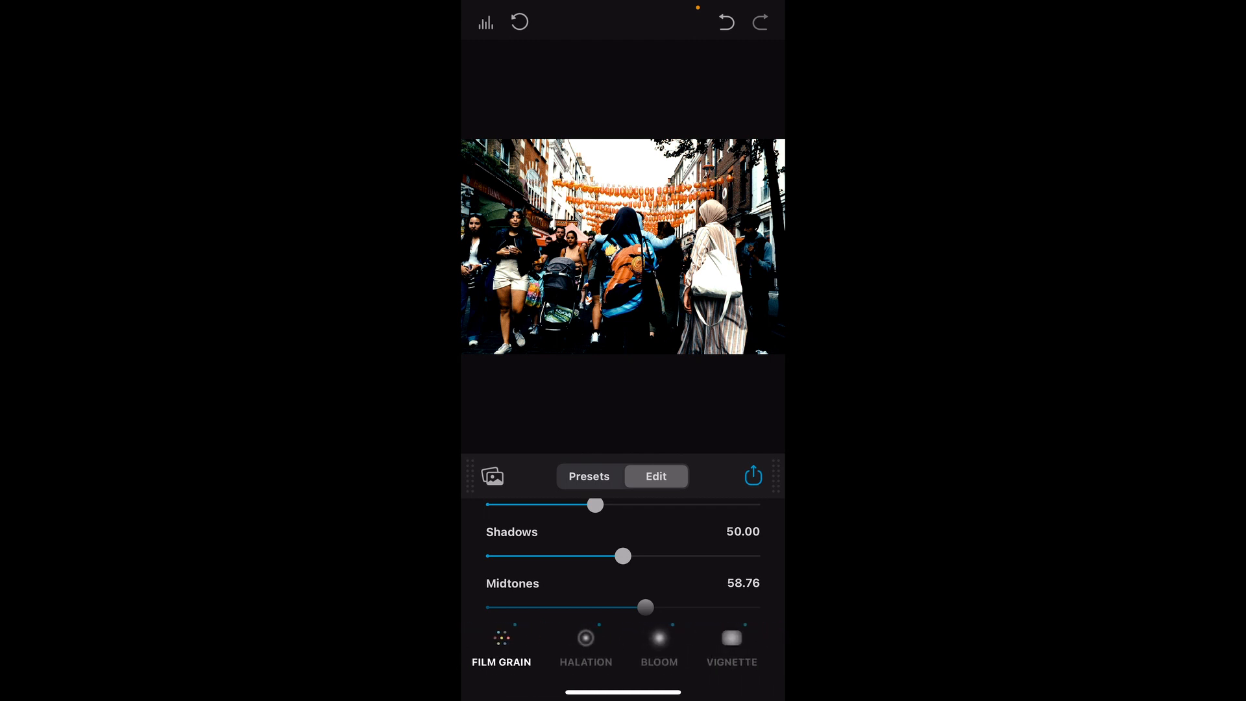
scroll(623, 648, left, 3)
scroll(623, 649, left, 5)
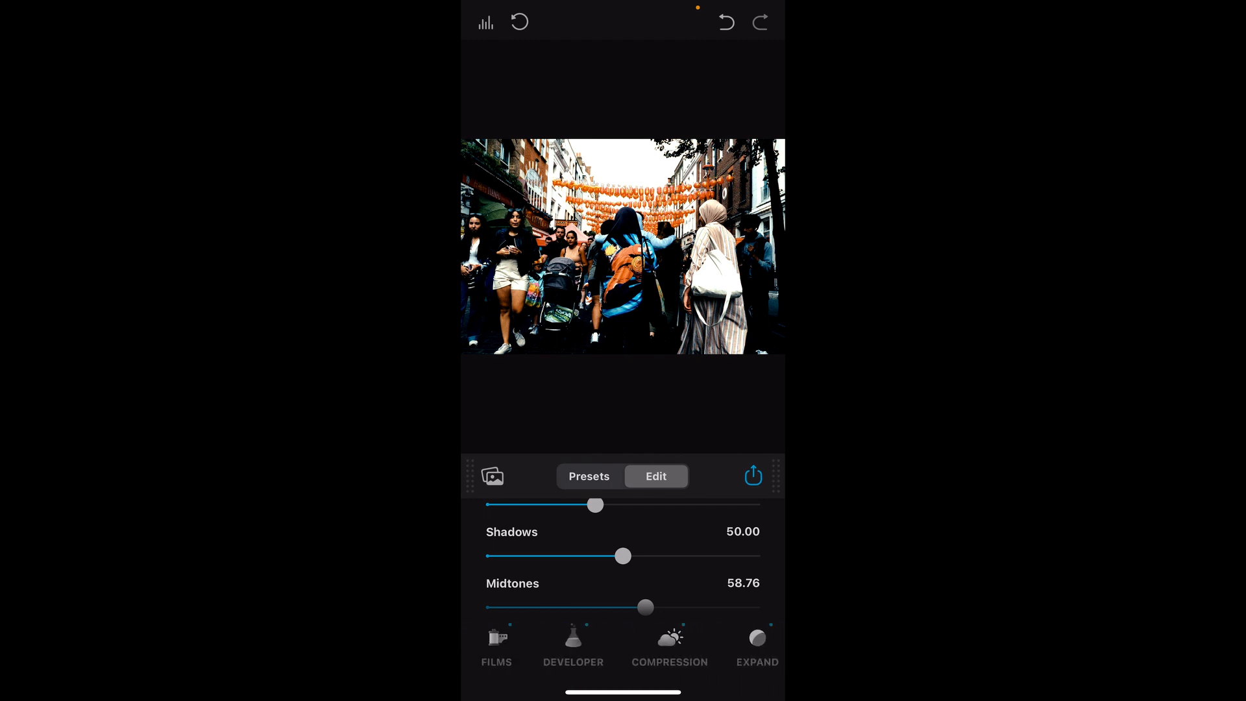
click(654, 645)
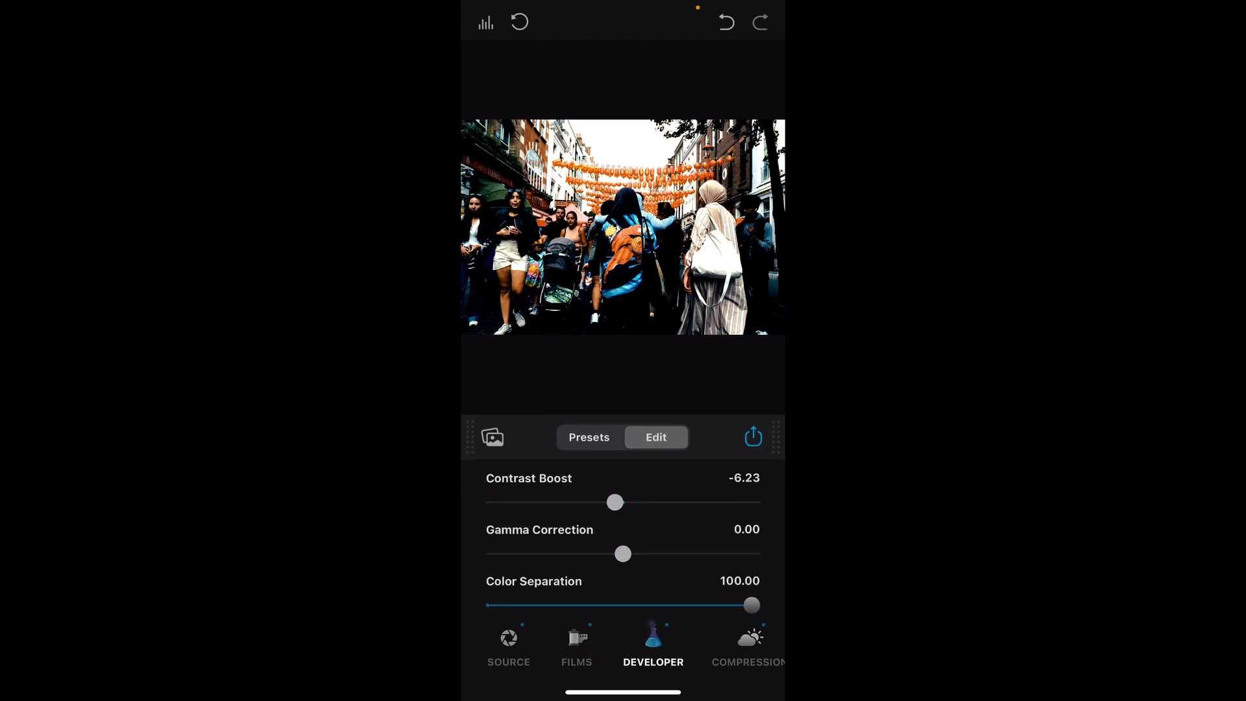
Step: Load the 03:18 MP4 screen recording from the Recents gallery and move its playhead to 00:37
click(493, 436)
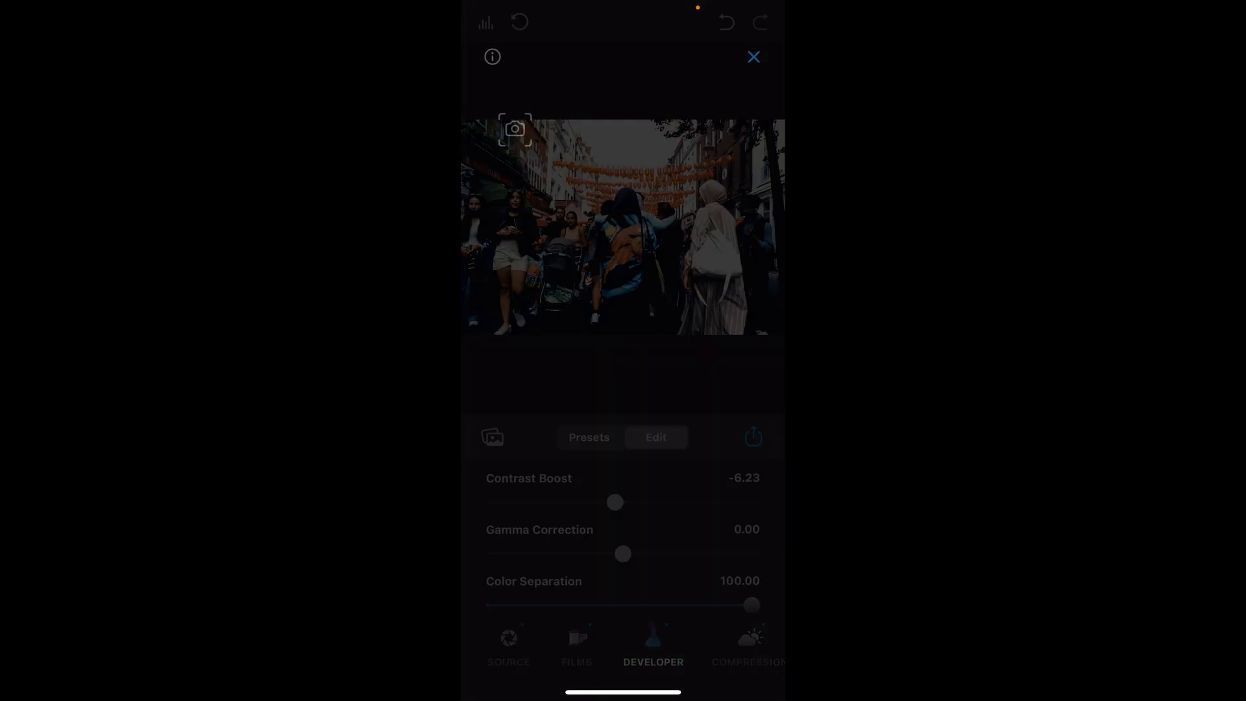
scroll(623, 387, down, 3)
scroll(623, 387, up, 9)
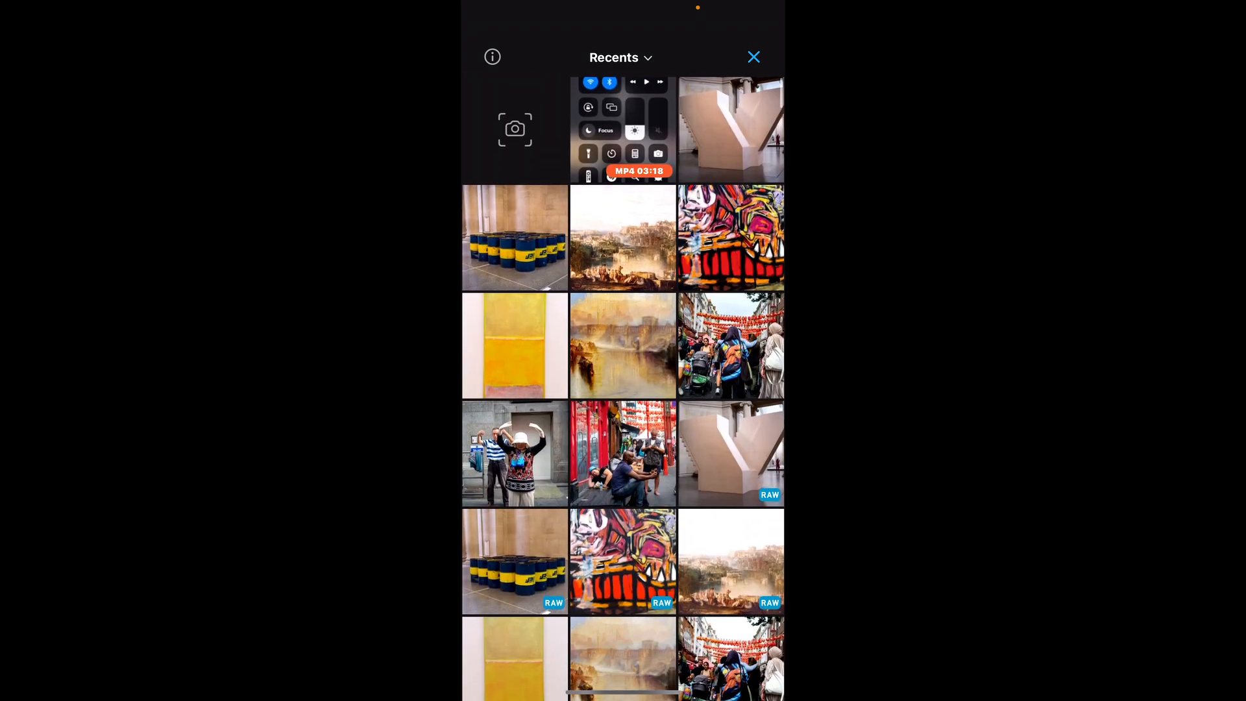
click(623, 129)
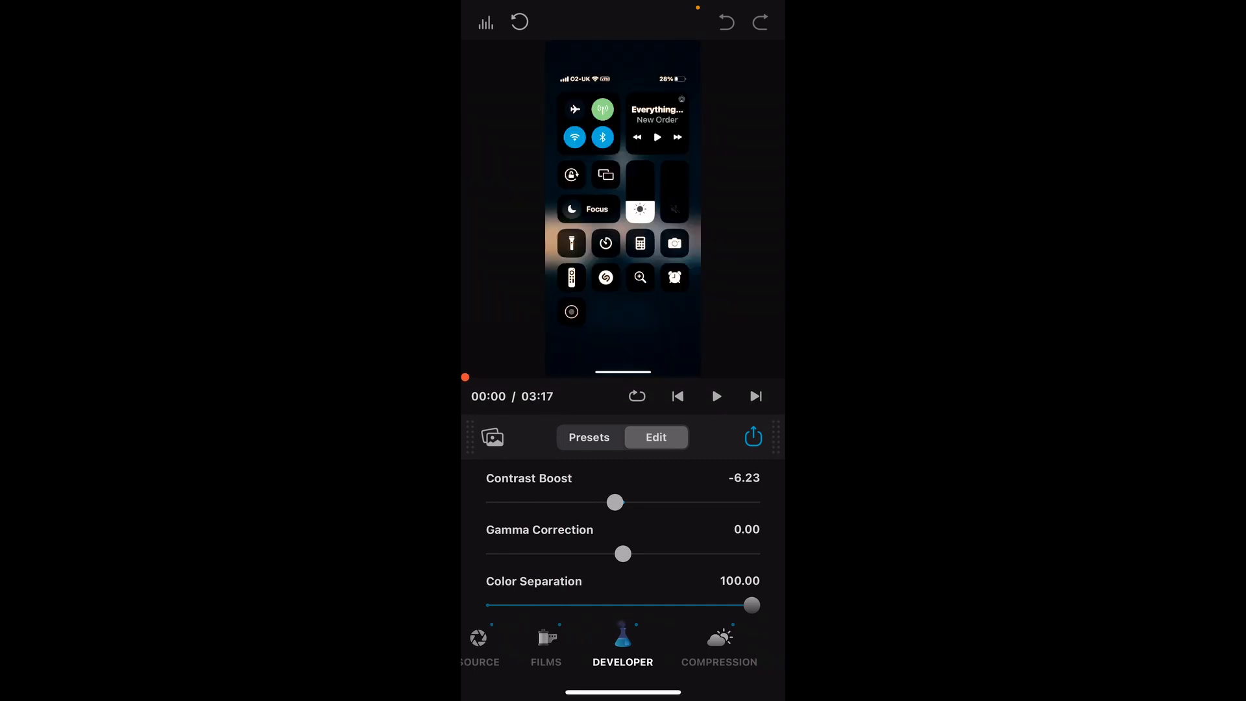
drag(465, 377, 524, 376)
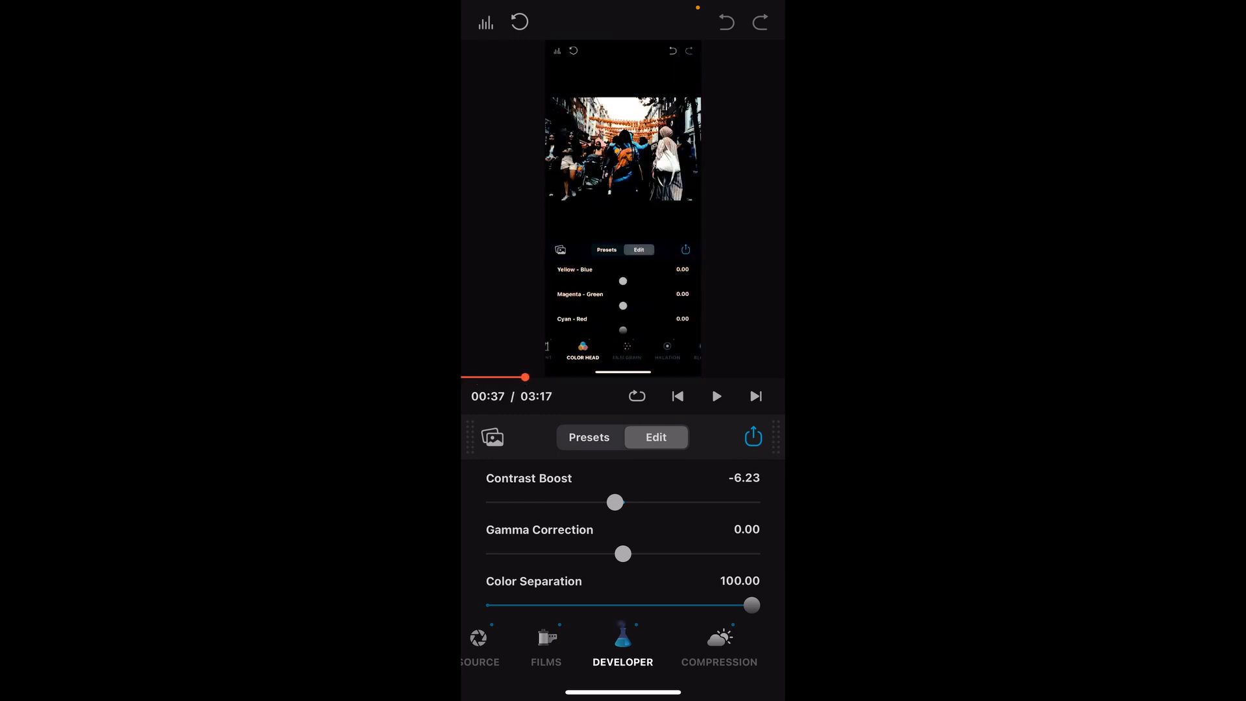
Step: Check the video export quality options without exporting, move the playhead to 00:23 and look over the Developer controls
click(753, 437)
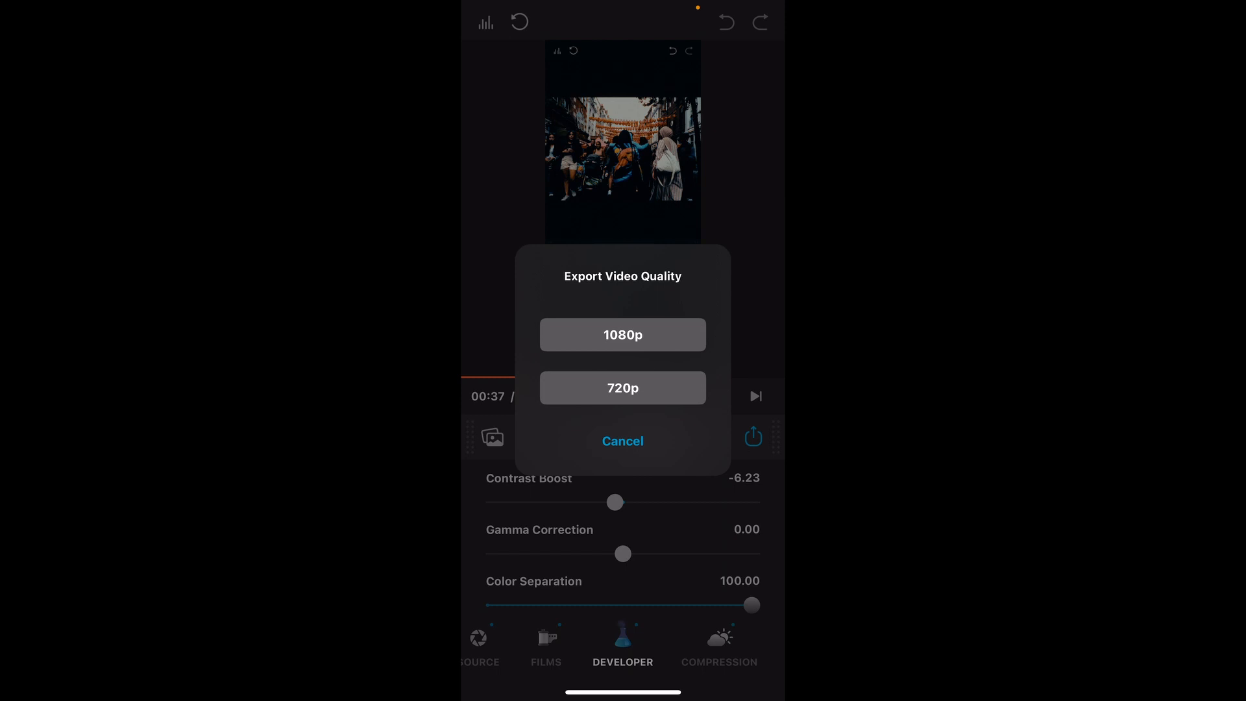
click(623, 441)
drag(525, 377, 503, 377)
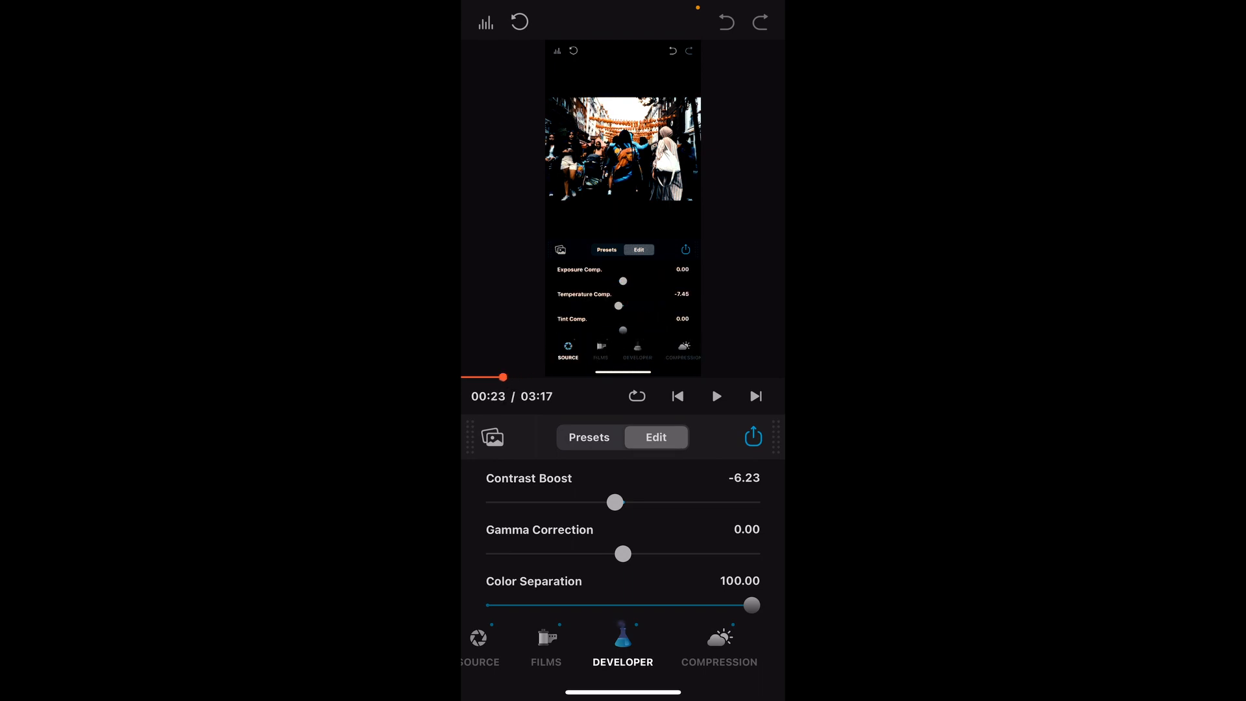
scroll(623, 539, down, 2)
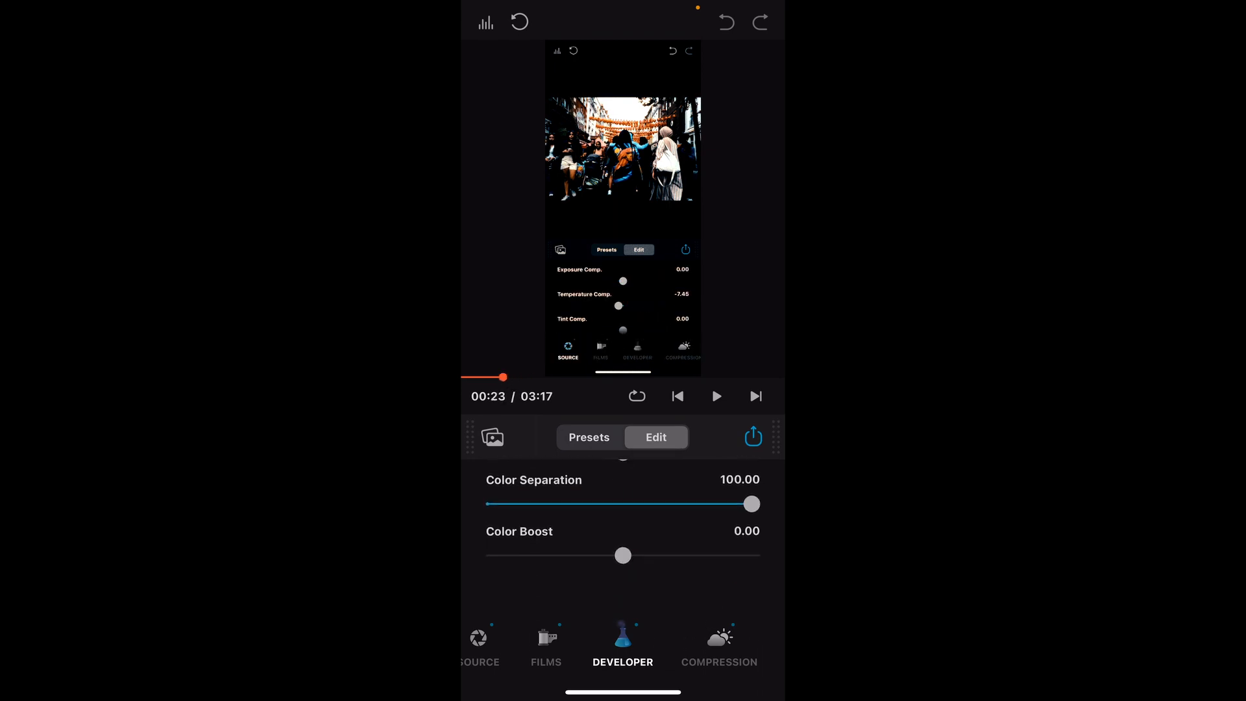
scroll(622, 646, right, 5)
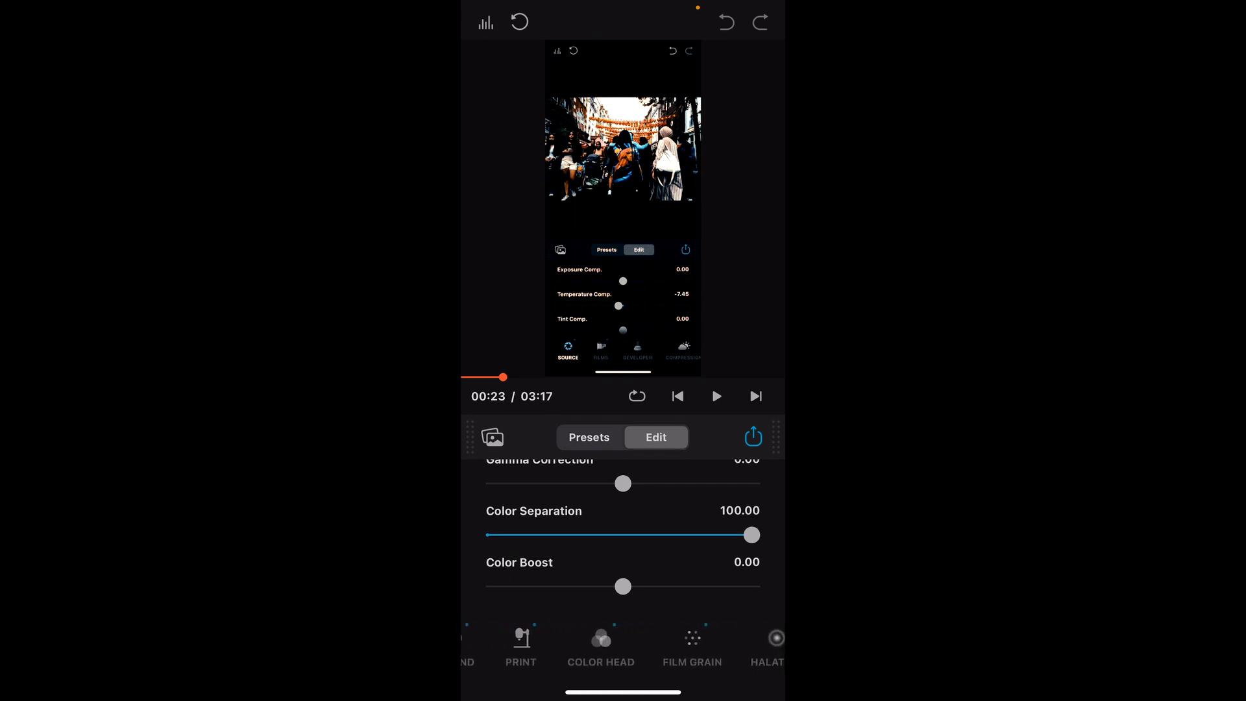
scroll(622, 539, up, 2)
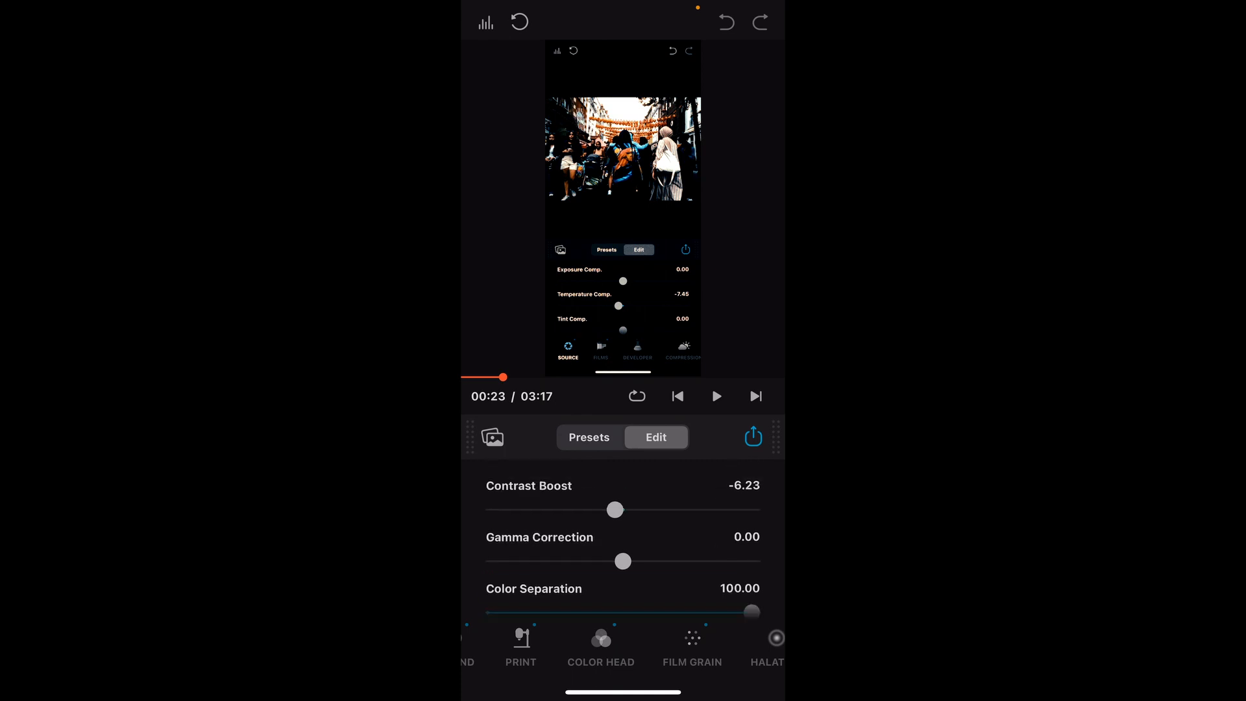